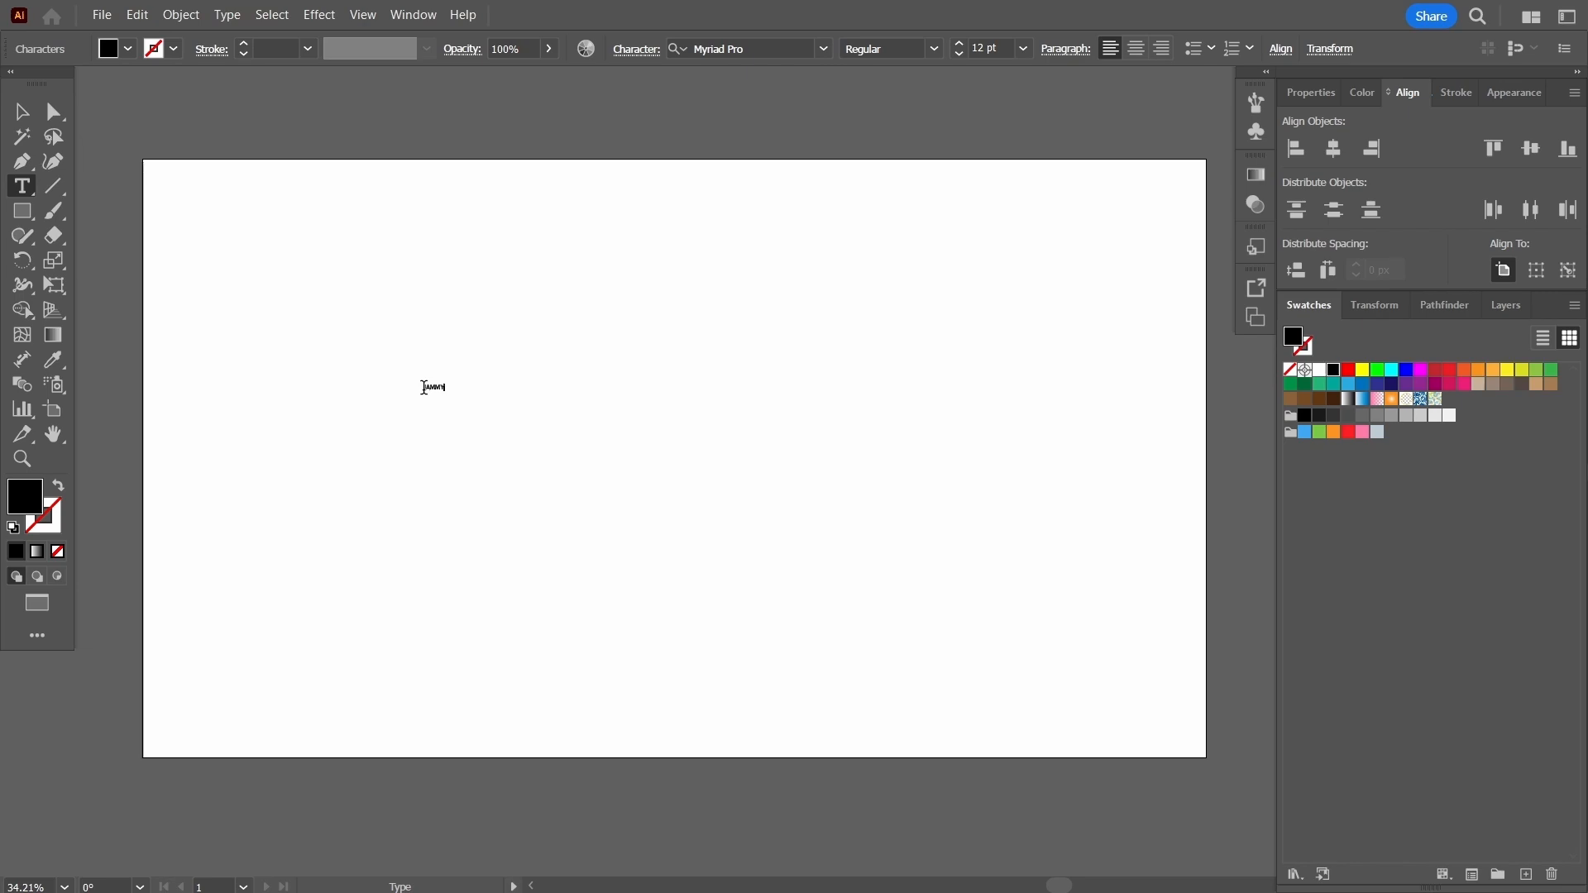
- Finish entering the word JAMMY on the artboard and scale the text up to about 421 pt
{"action": "type", "text": "Y"}
{"action": "key", "text": "Escape"}
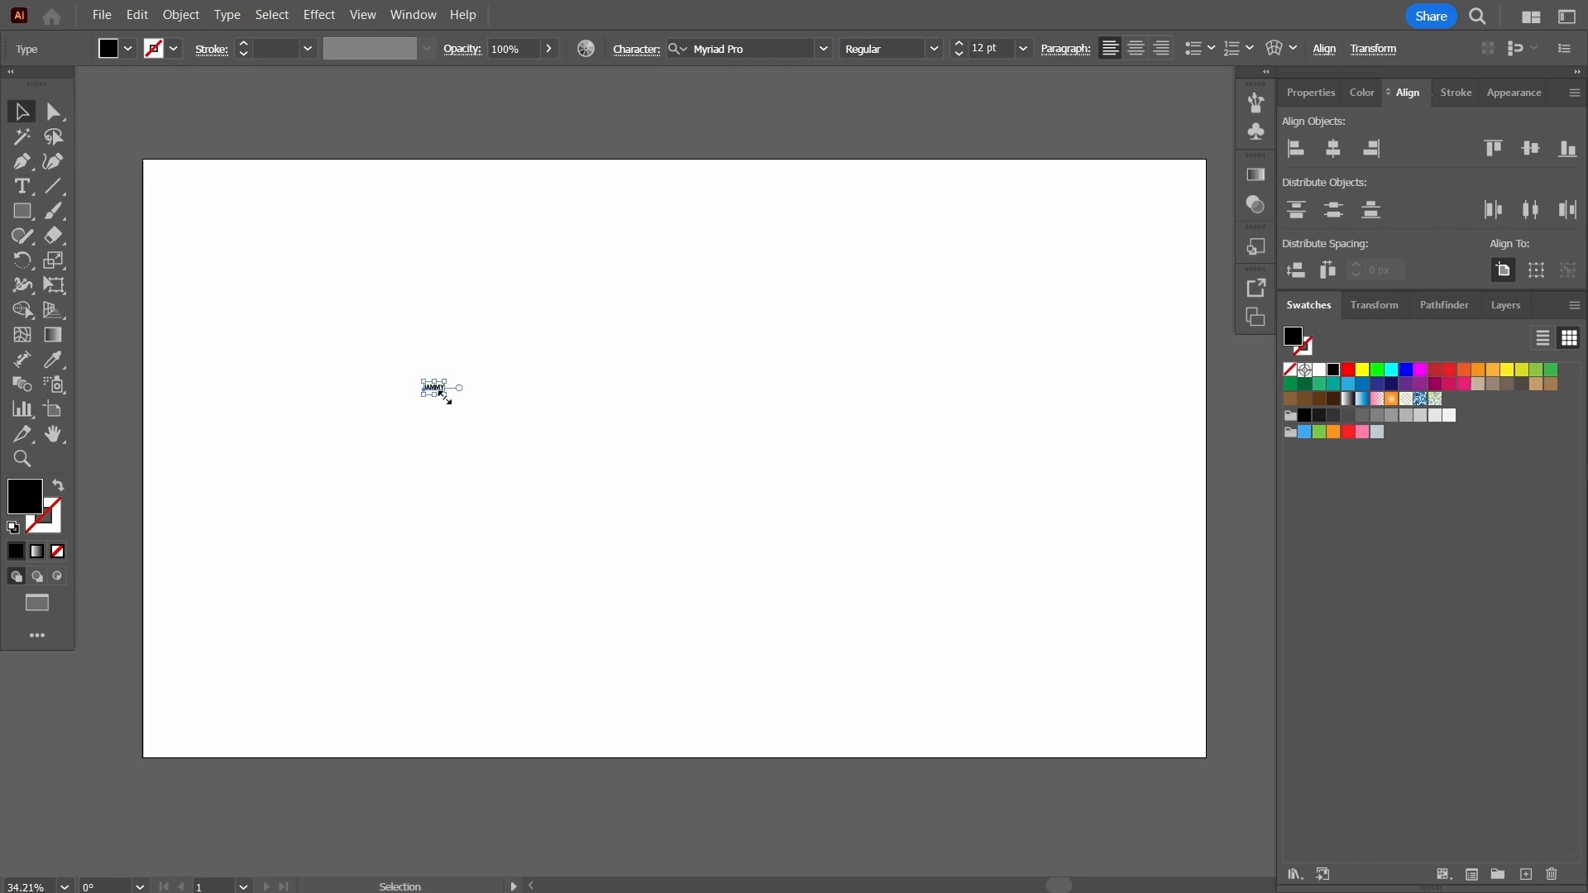
{"action": "left_click_drag", "start_coordinate": [447, 399], "coordinate": [857, 630]}
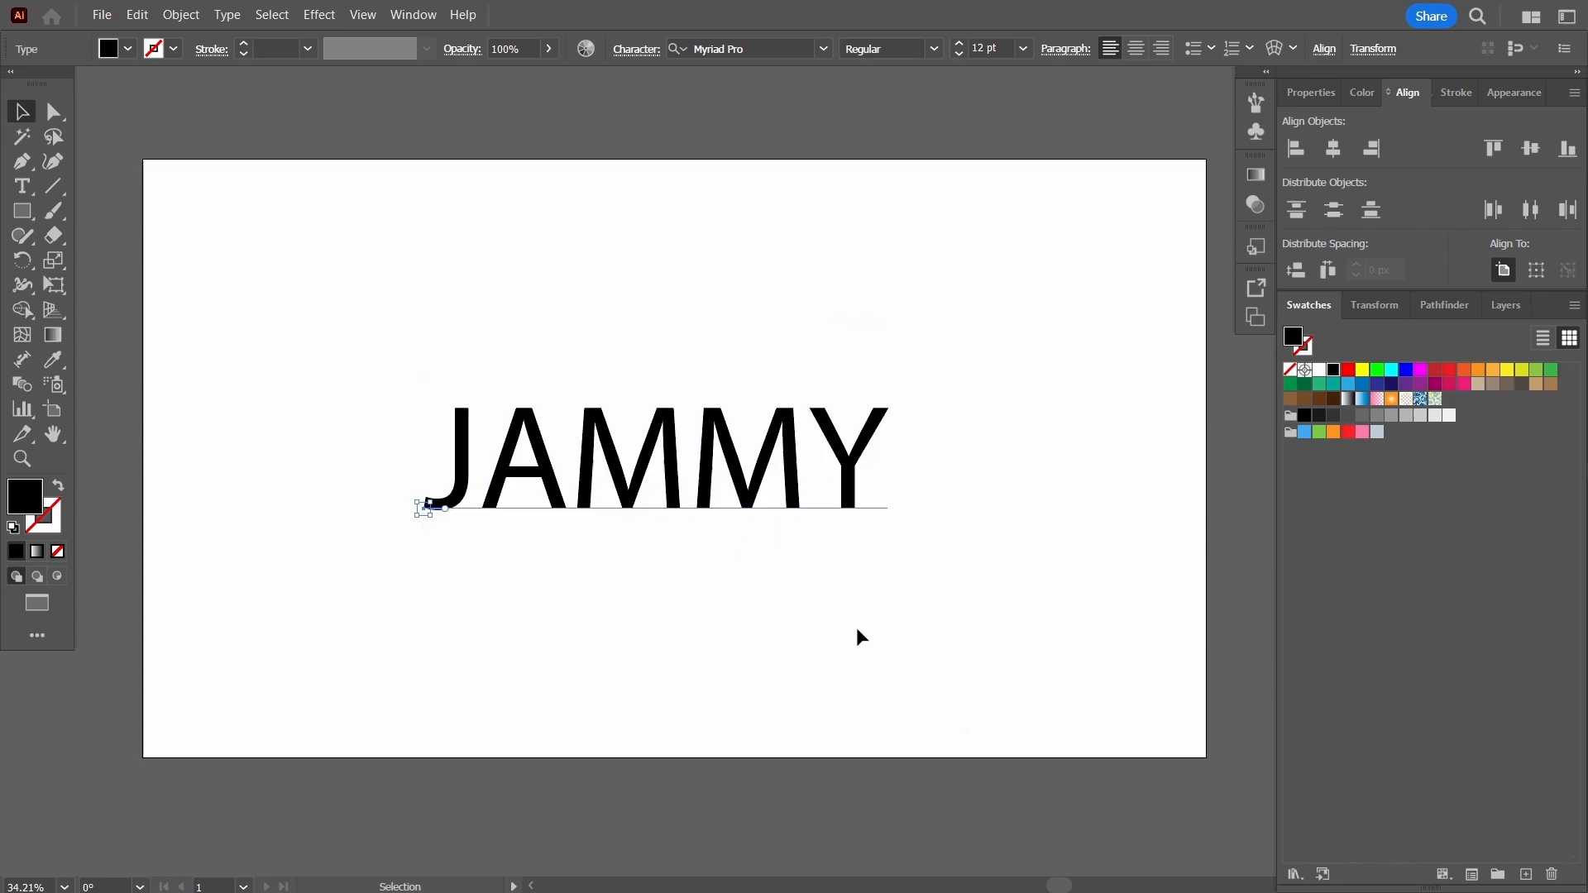
{"action": "left_click_drag", "start_coordinate": [786, 463], "coordinate": [779, 420]}
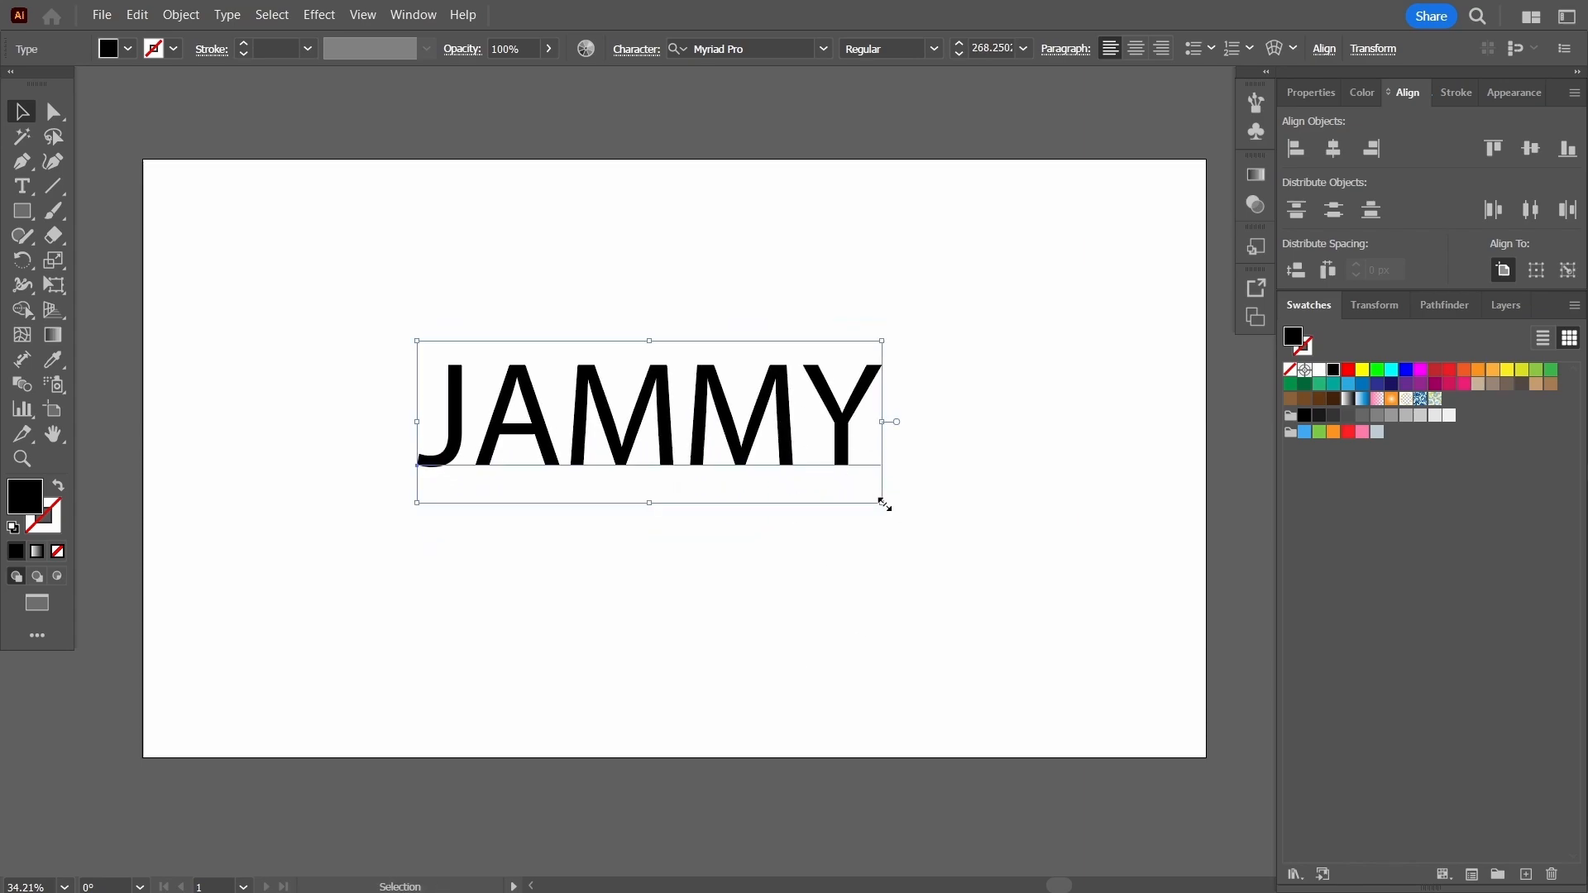
{"action": "left_click_drag", "start_coordinate": [885, 504], "coordinate": [1016, 594]}
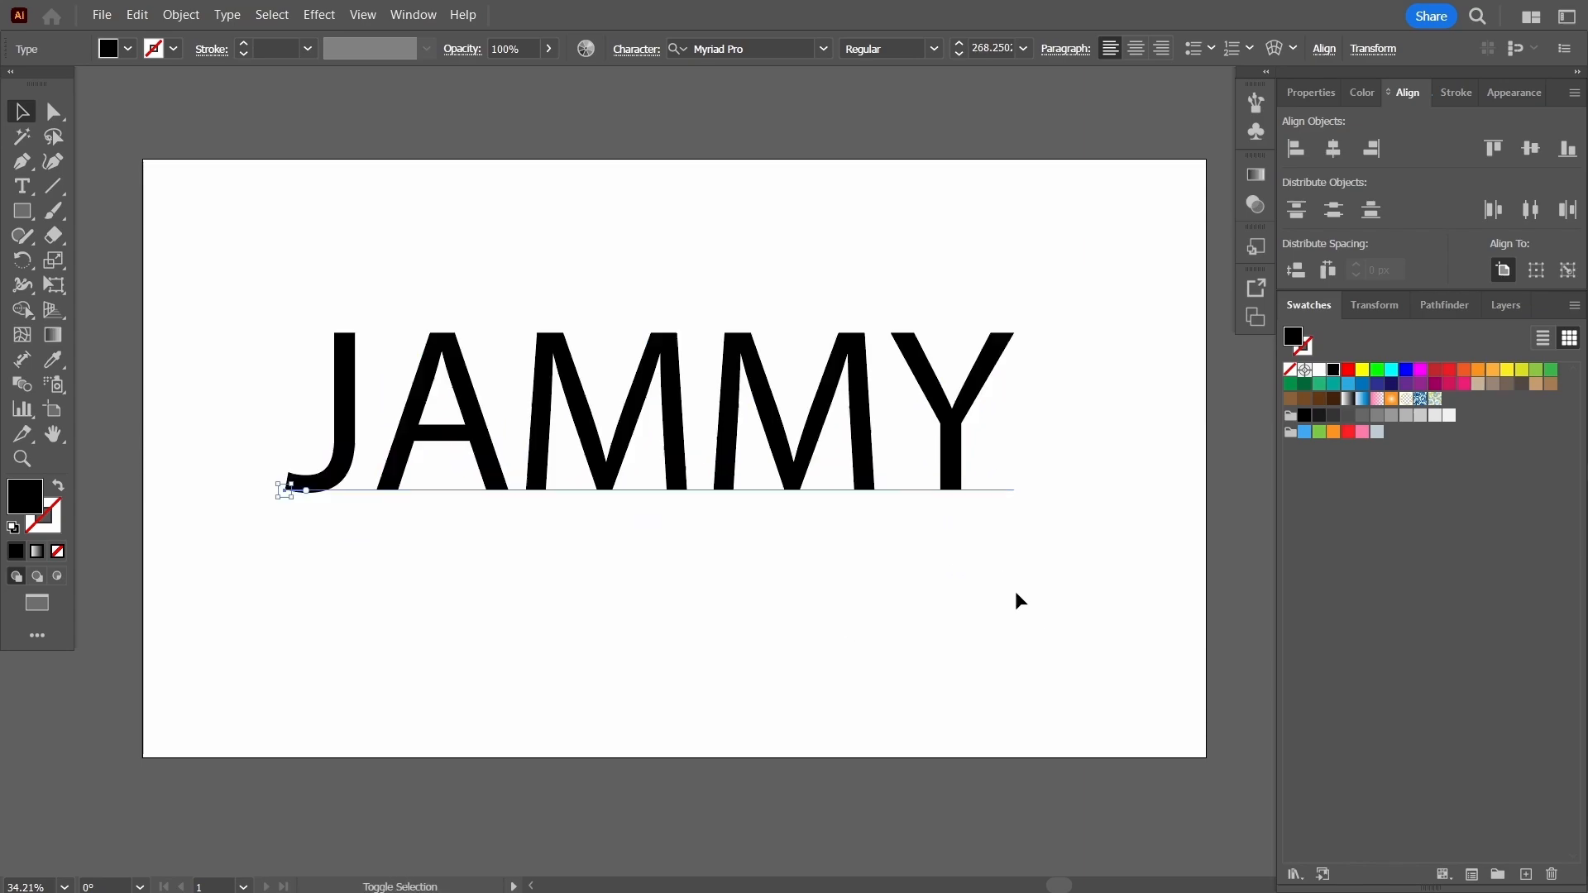
- Center the JAMMY text on the artboard and set its font to Cancun, adjusting its position for the new width
{"action": "left_click", "coordinate": [1335, 150]}
{"action": "left_click", "coordinate": [1531, 148]}
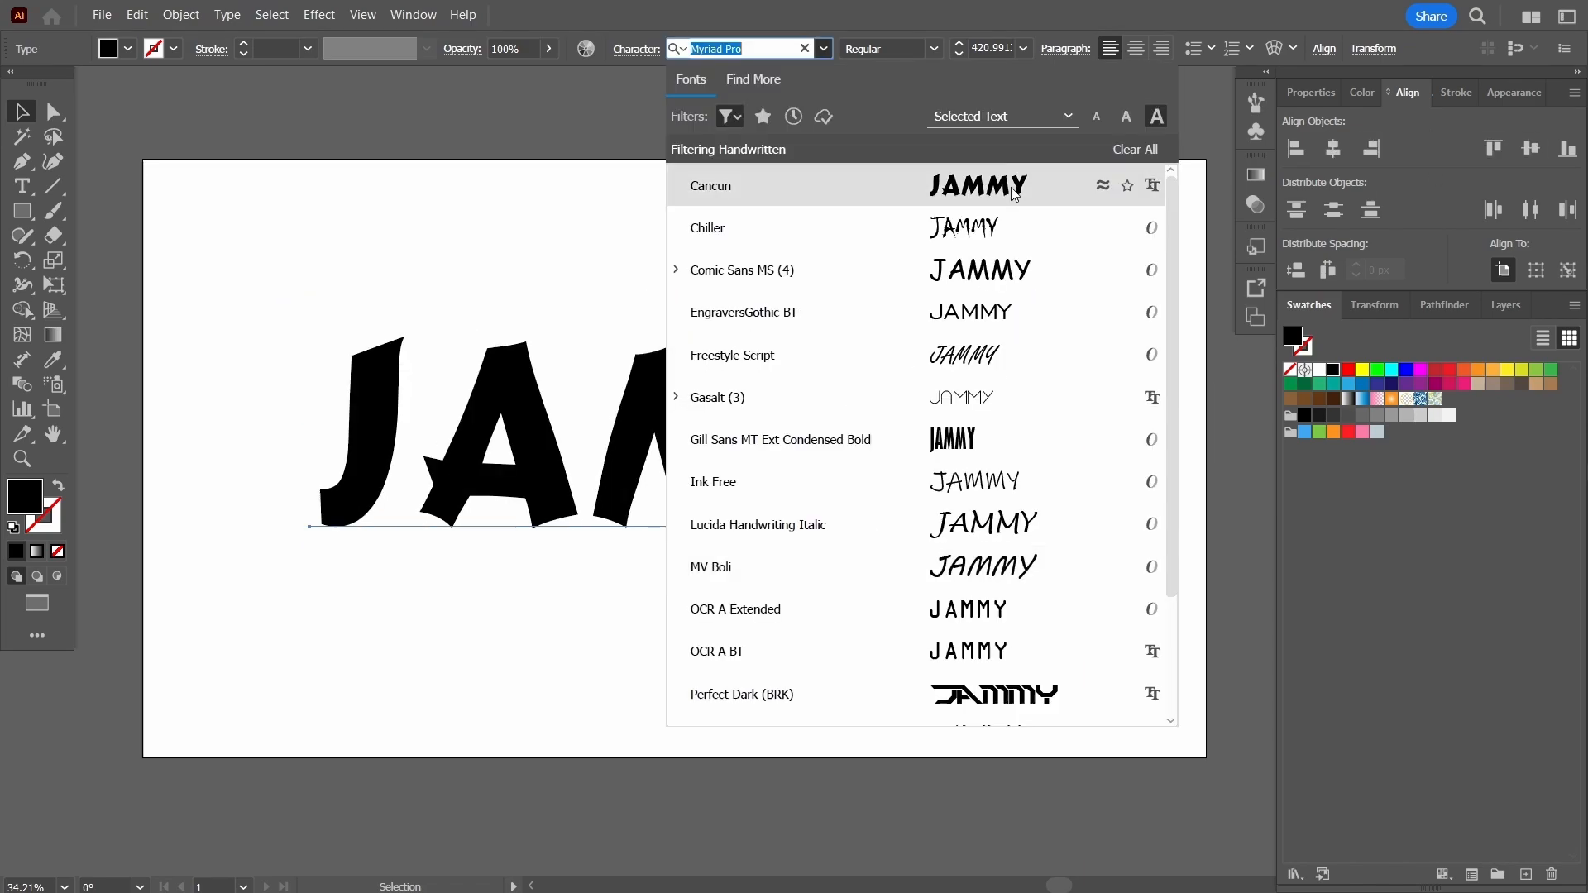
{"action": "left_click", "coordinate": [1015, 193]}
{"action": "left_click_drag", "start_coordinate": [857, 425], "coordinate": [842, 405]}
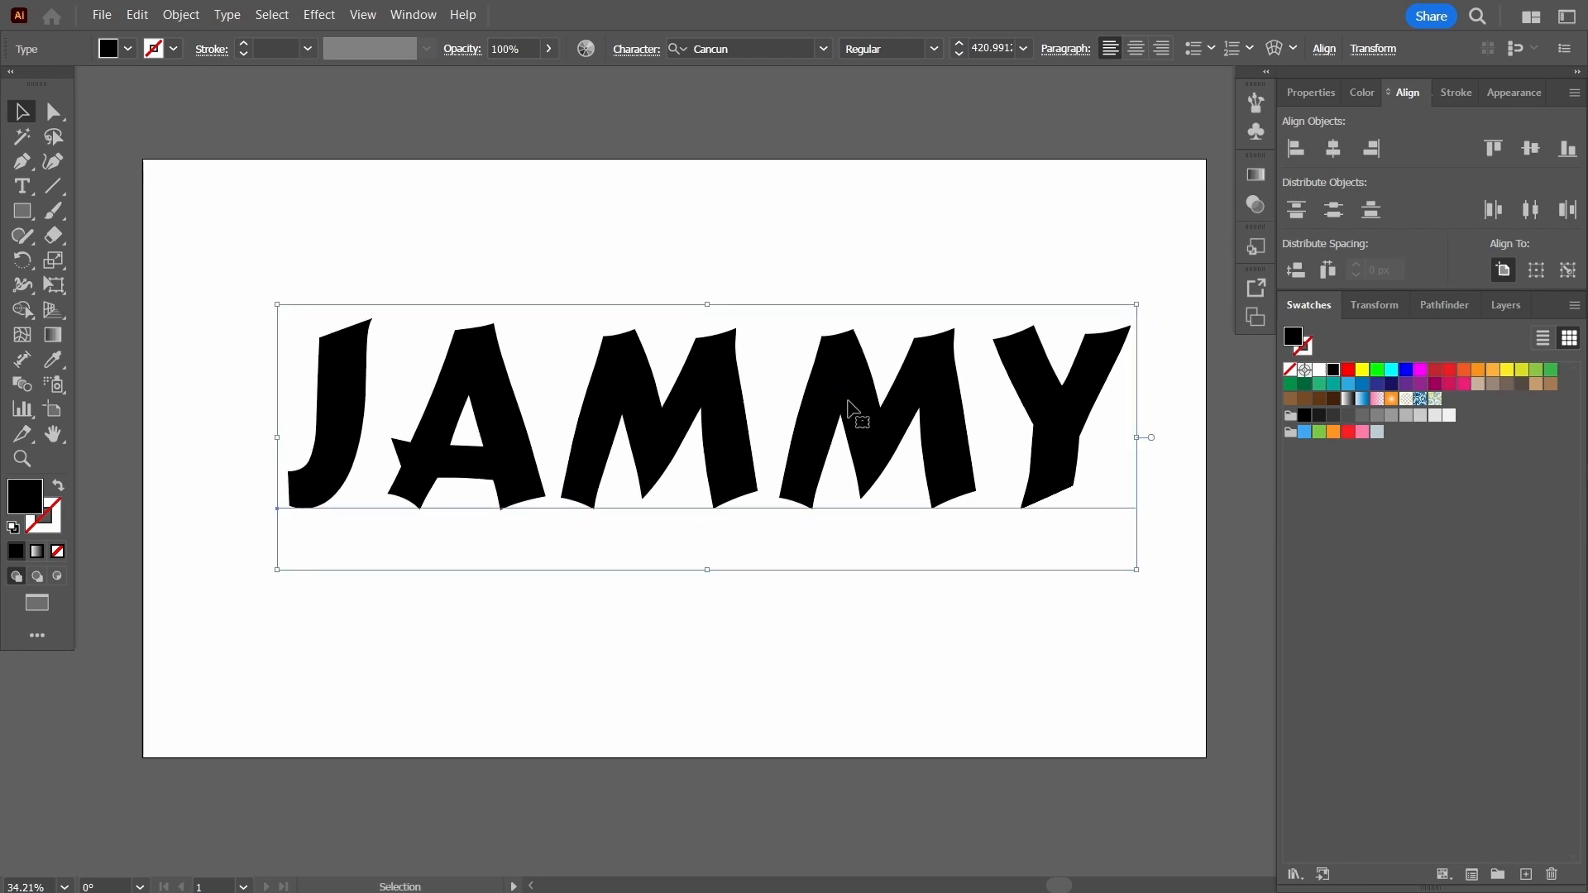
- Clear the letters of the text object, retype JAMMY in it and move it to the middle of the artboard
{"action": "left_click", "coordinate": [22, 186]}
{"action": "left_click", "coordinate": [979, 462]}
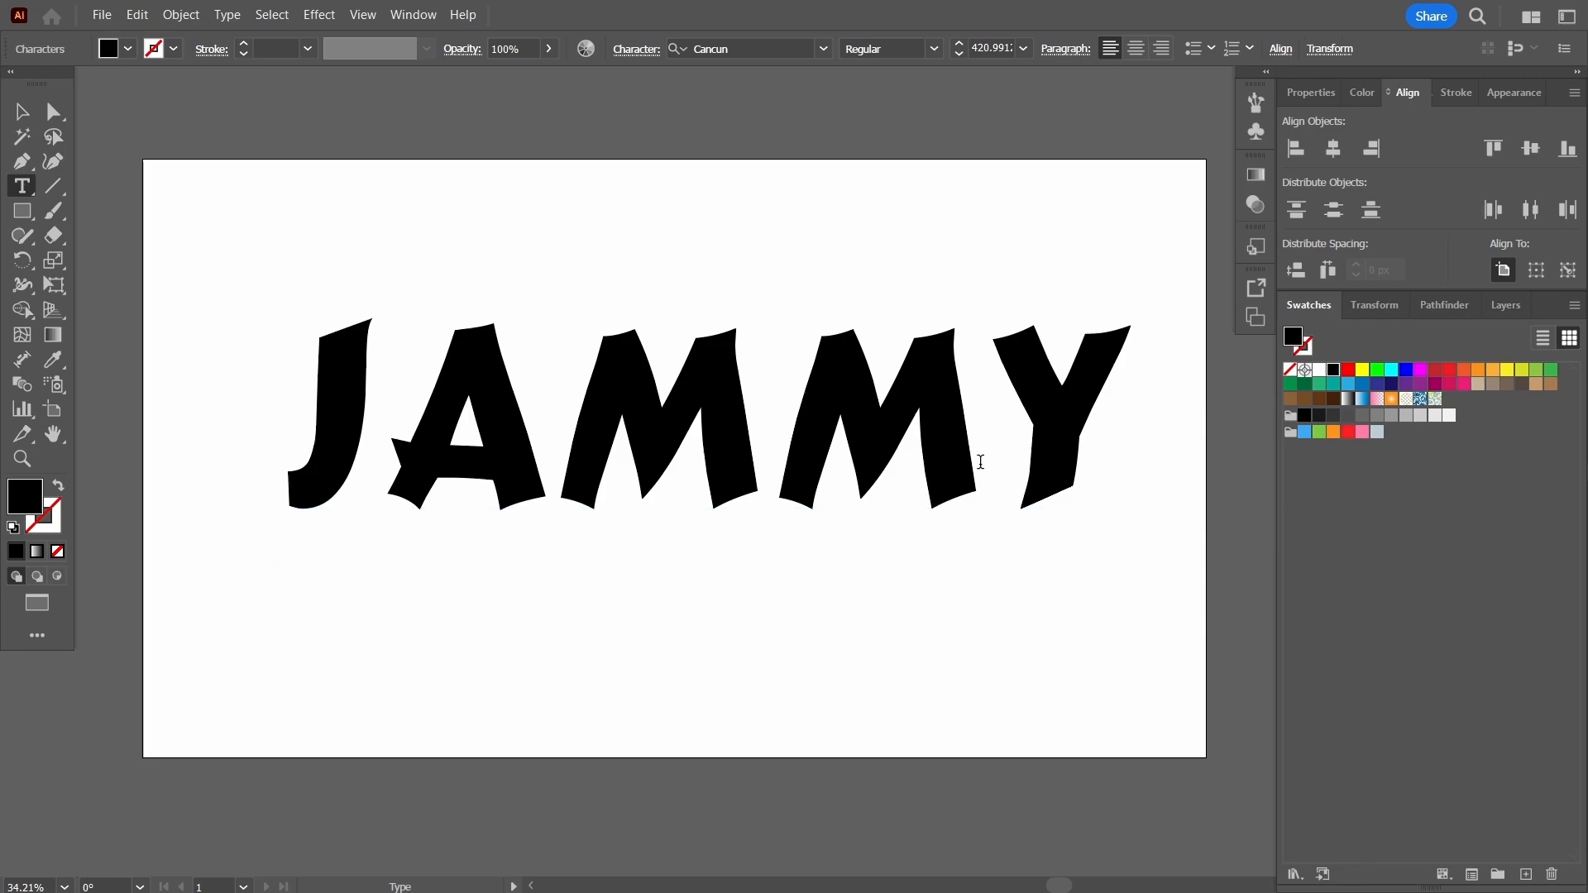
{"action": "key", "text": "End"}
{"action": "key", "text": "BackSpace"}
{"action": "key", "text": "BackSpace"}
{"action": "key", "text": "BackSpace"}
{"action": "key", "text": "BackSpace"}
{"action": "key", "text": "BackSpace"}
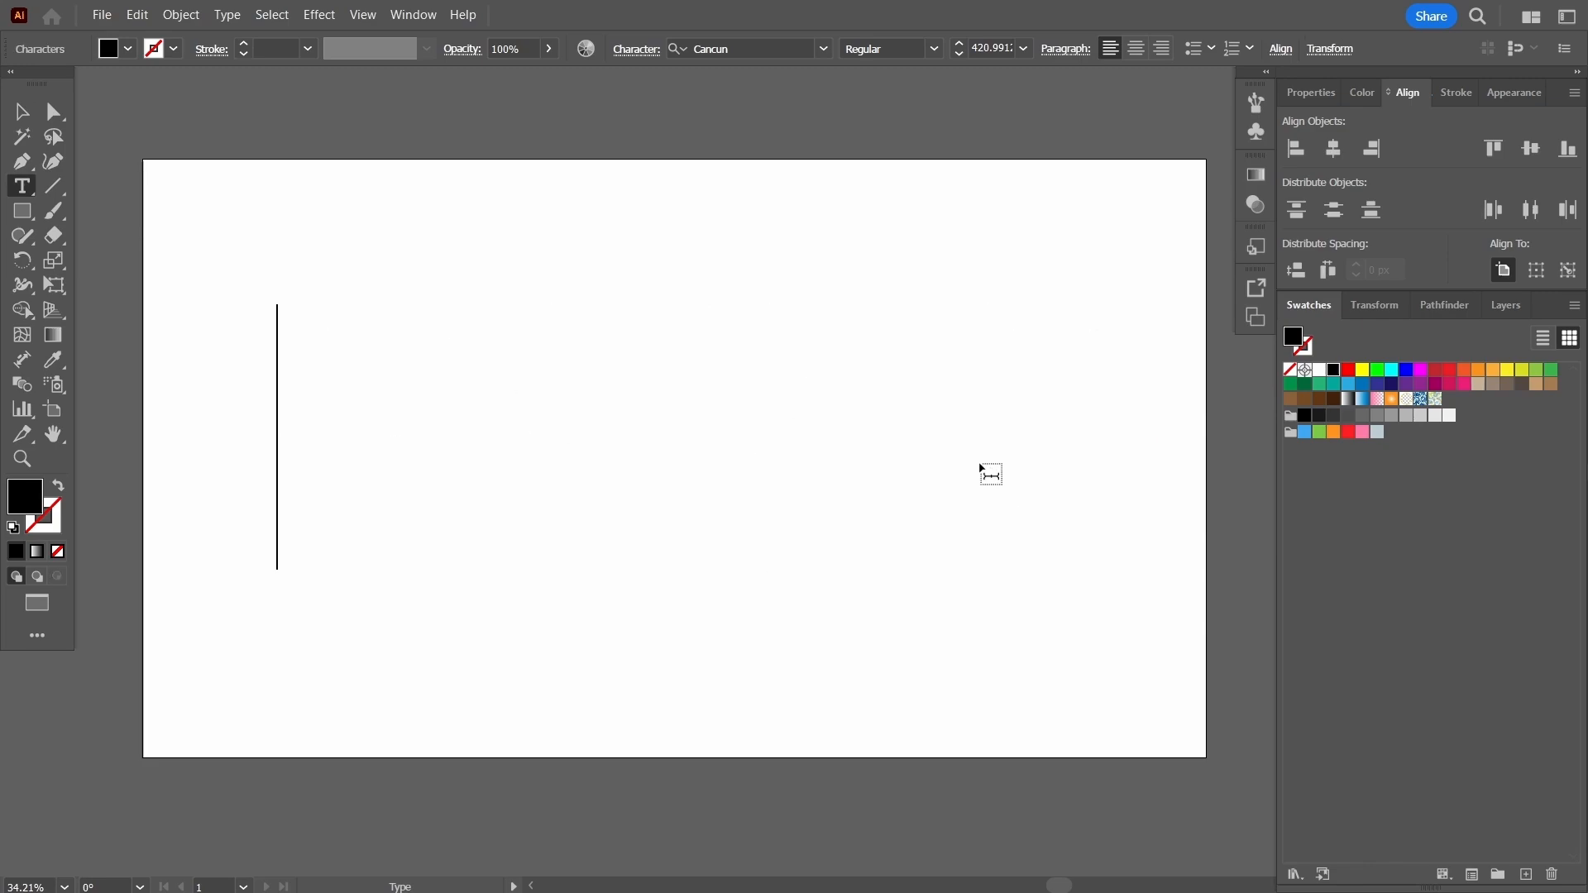
{"action": "type", "text": "JAMM"}
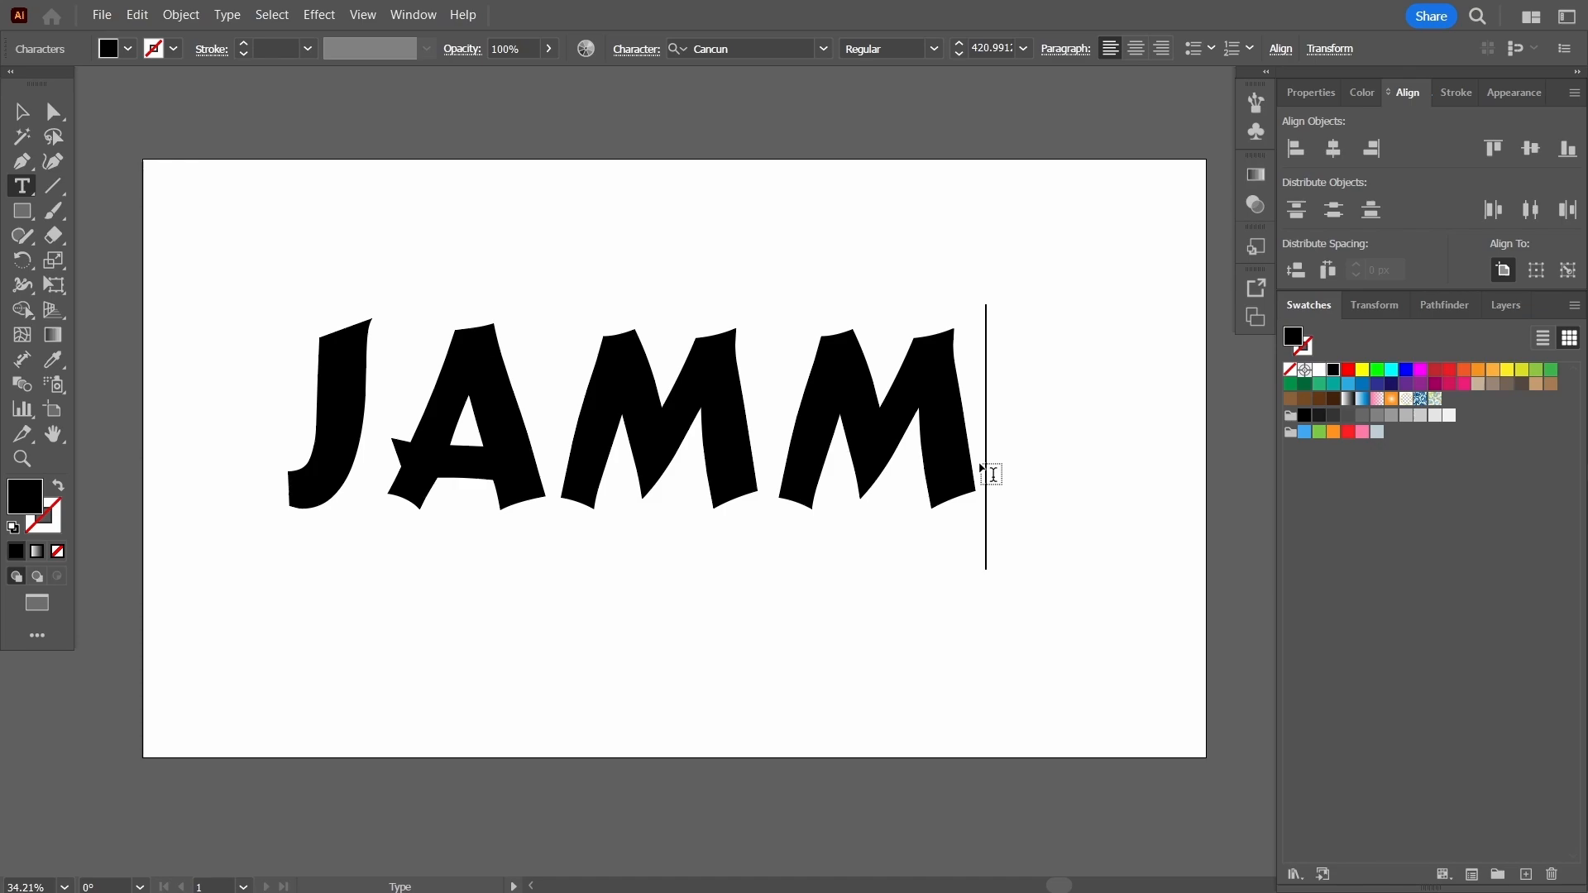
{"action": "type", "text": "Y"}
{"action": "key", "text": "Escape"}
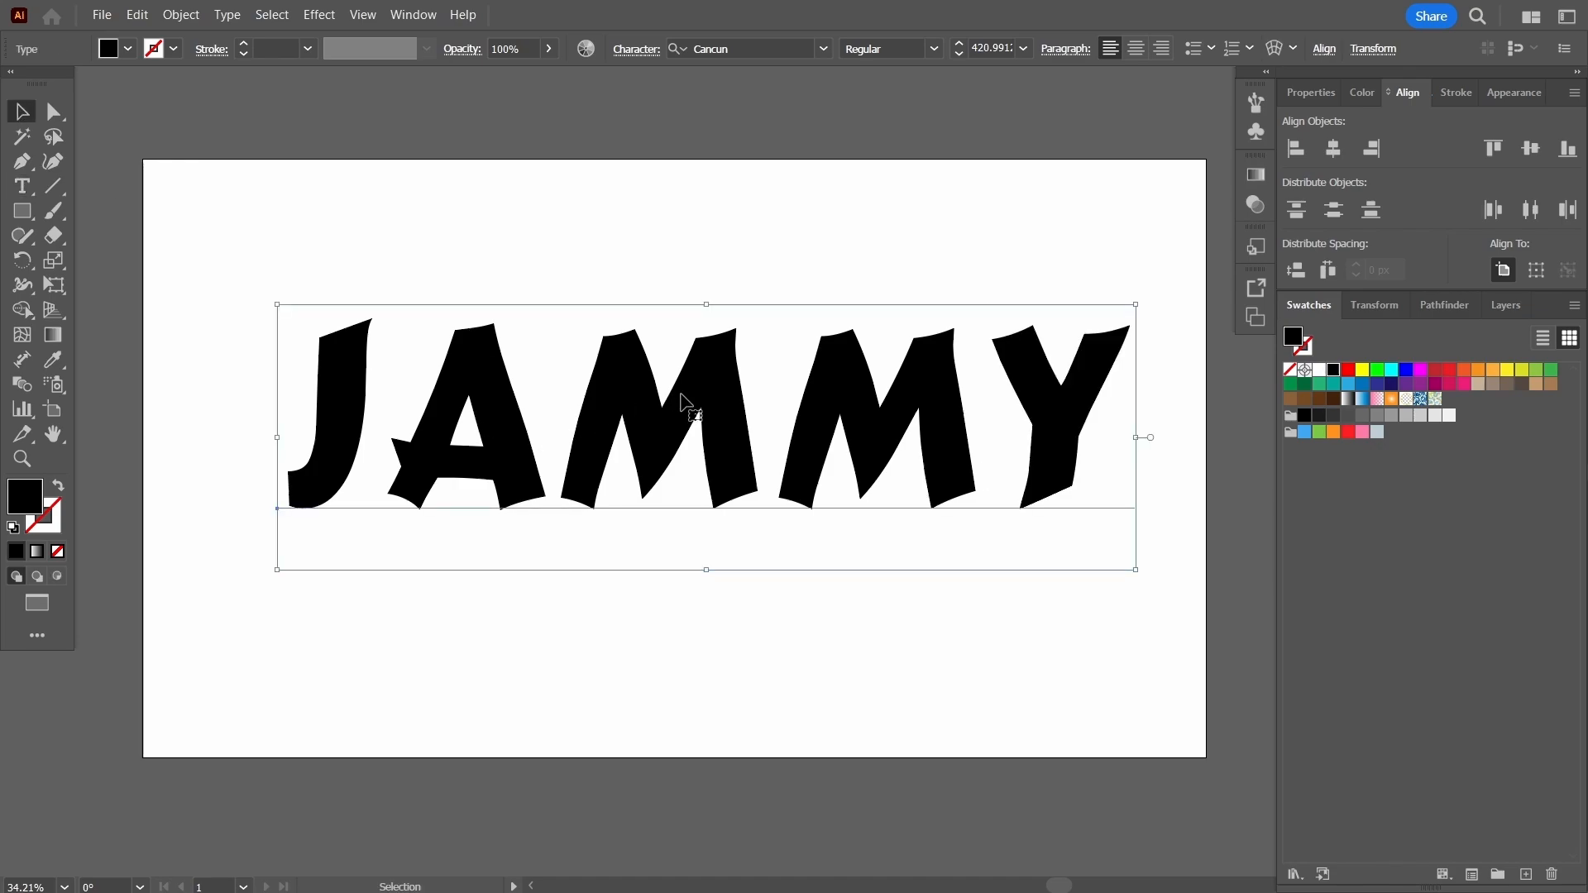
{"action": "left_click_drag", "start_coordinate": [701, 401], "coordinate": [666, 395]}
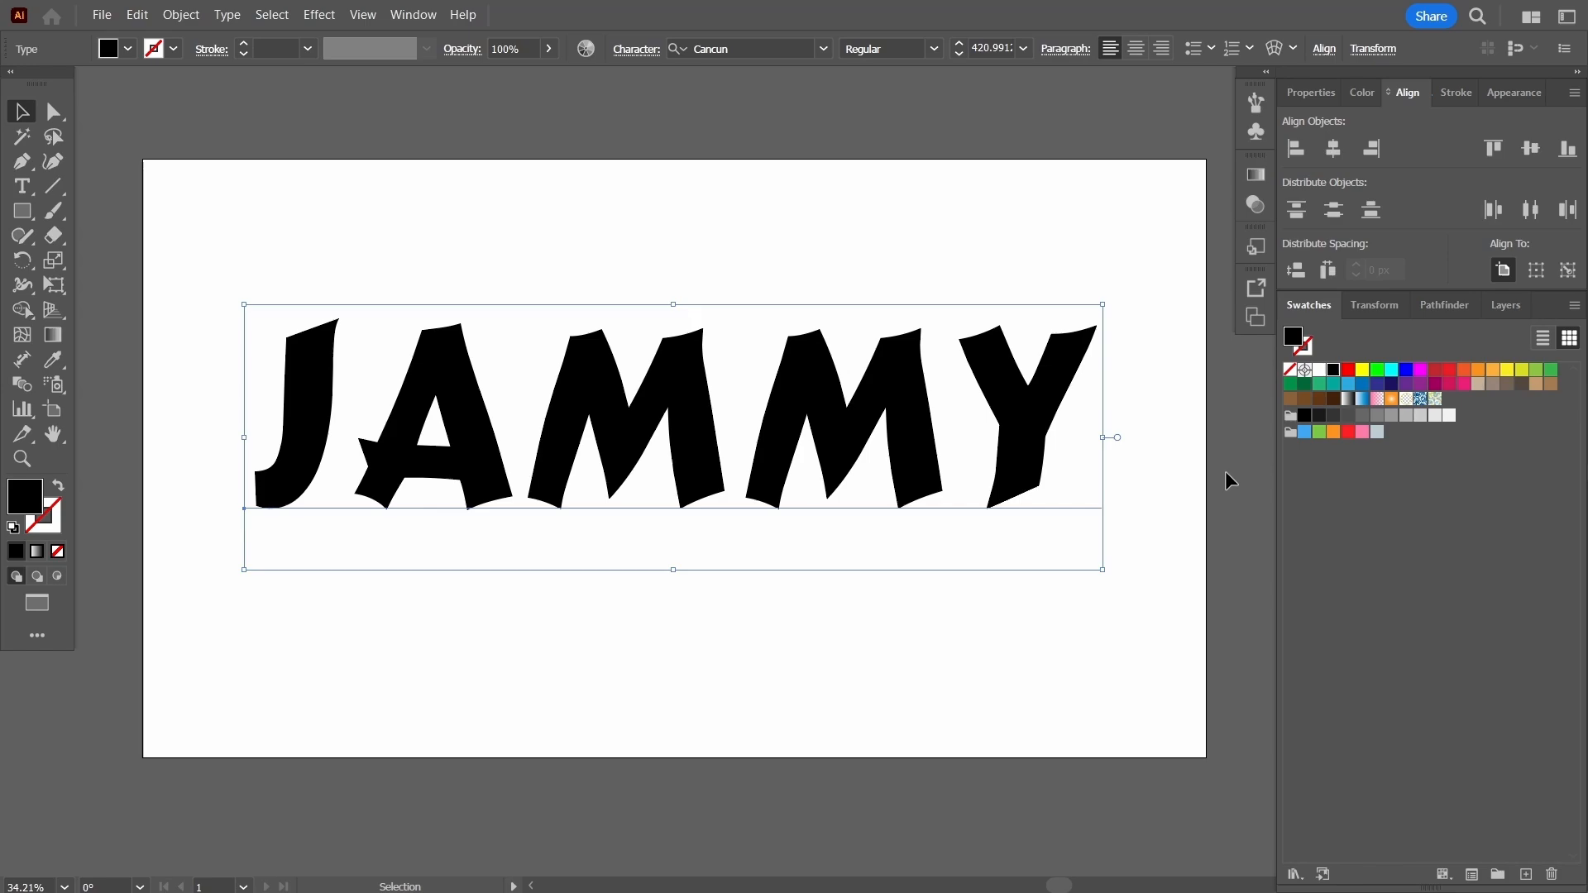
- Open the Tints and Shades gradient library, try its yellow and tan gradients on the text and dock the library beside Layers
{"action": "left_click", "coordinate": [1294, 875]}
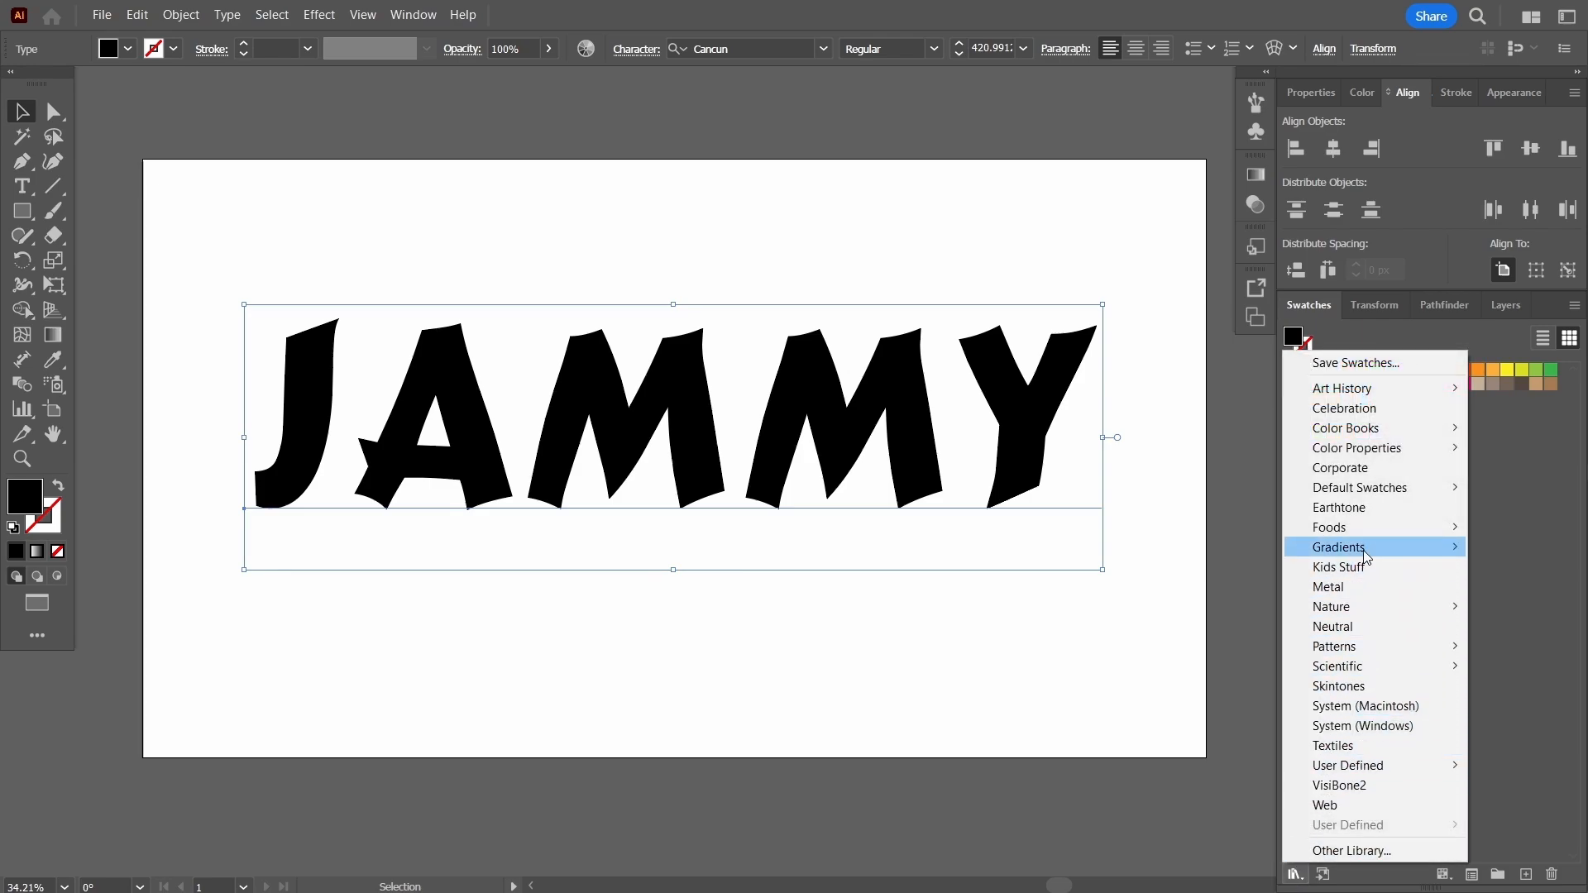
{"action": "mouse_move", "coordinate": [1365, 553]}
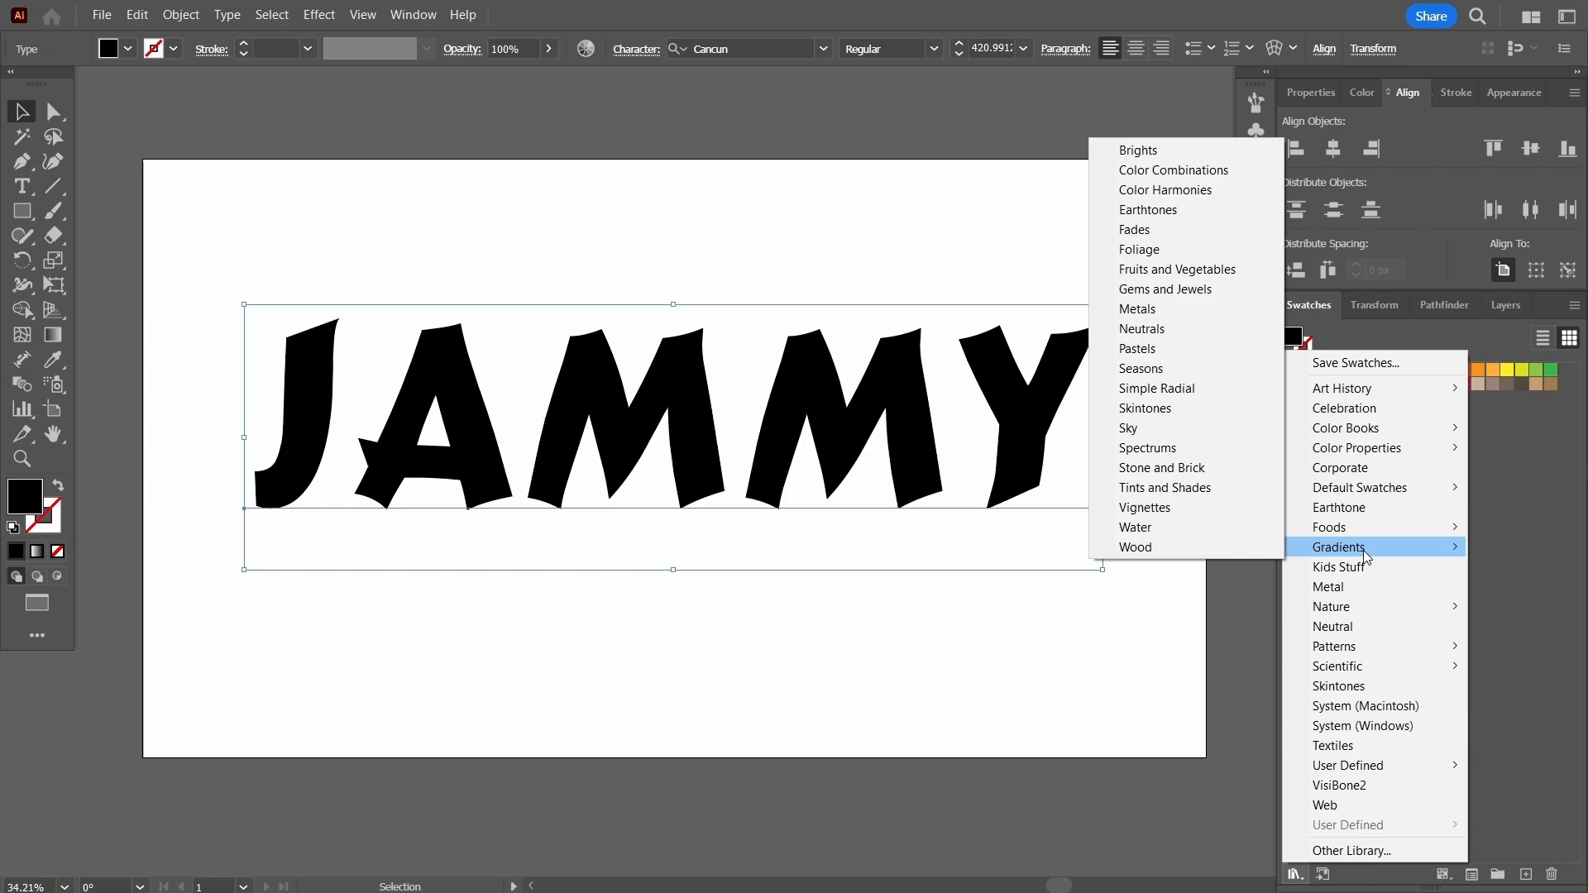
{"action": "left_click", "coordinate": [1173, 487]}
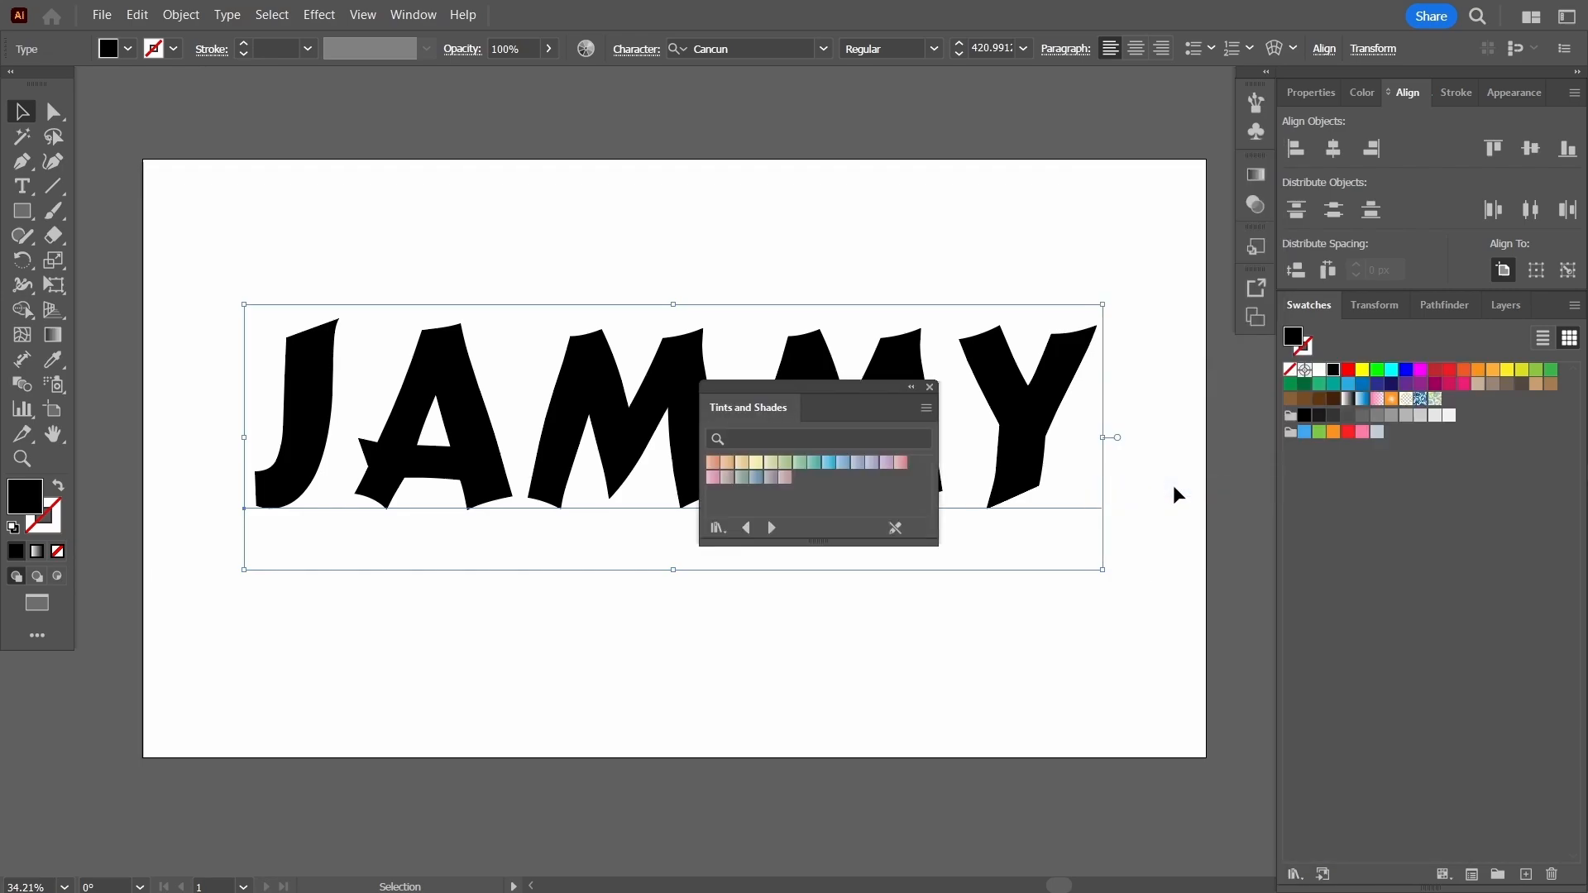
{"action": "left_click", "coordinate": [757, 464]}
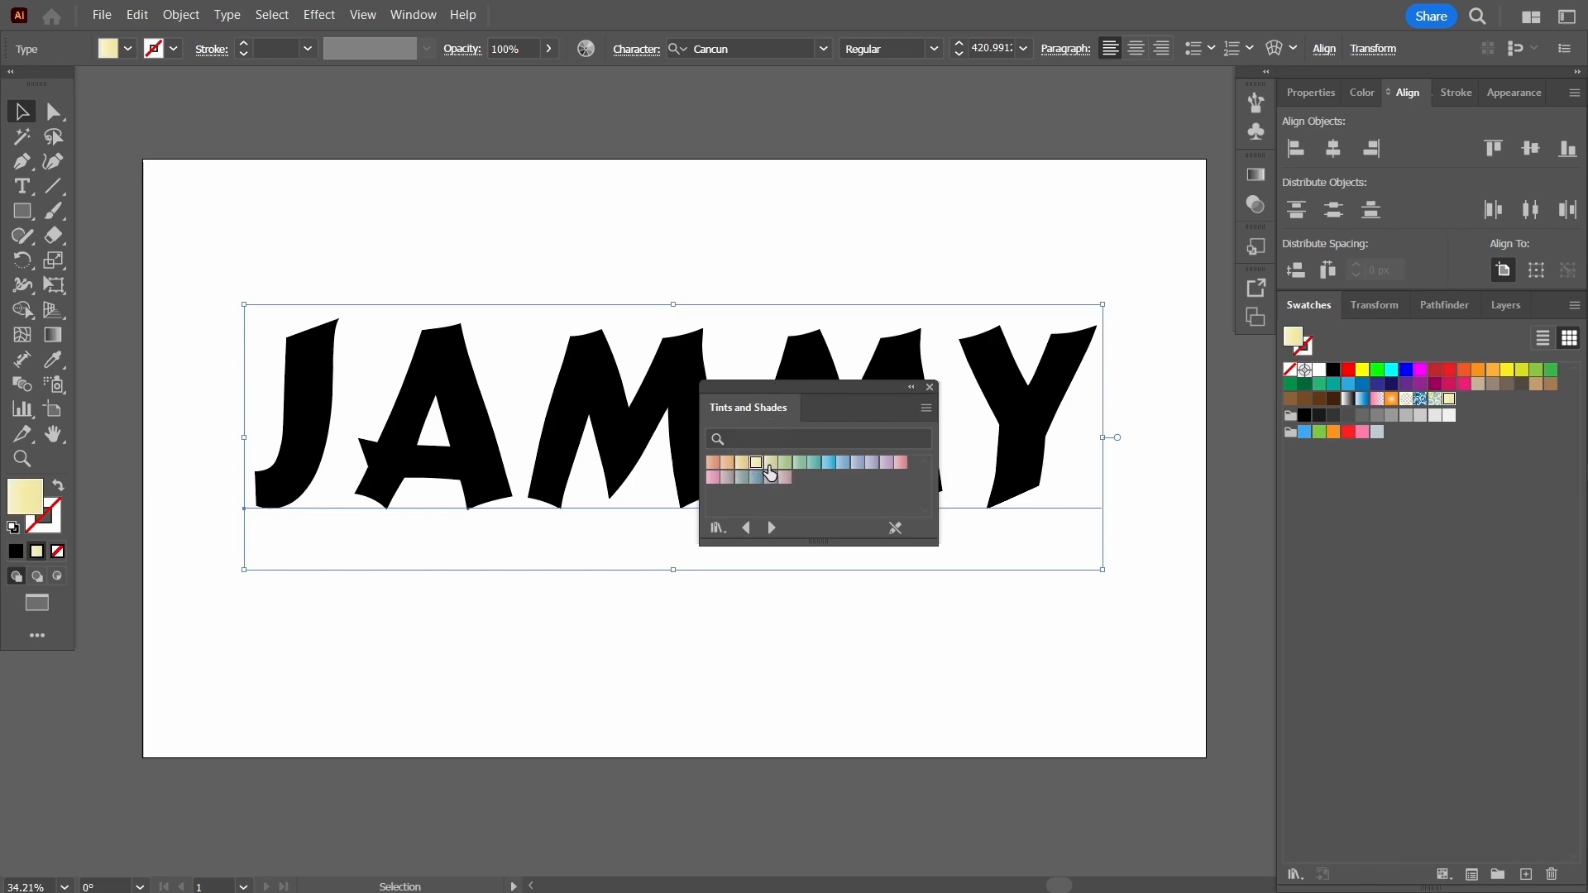
{"action": "left_click", "coordinate": [742, 464]}
{"action": "left_click_drag", "start_coordinate": [807, 390], "coordinate": [1315, 303]}
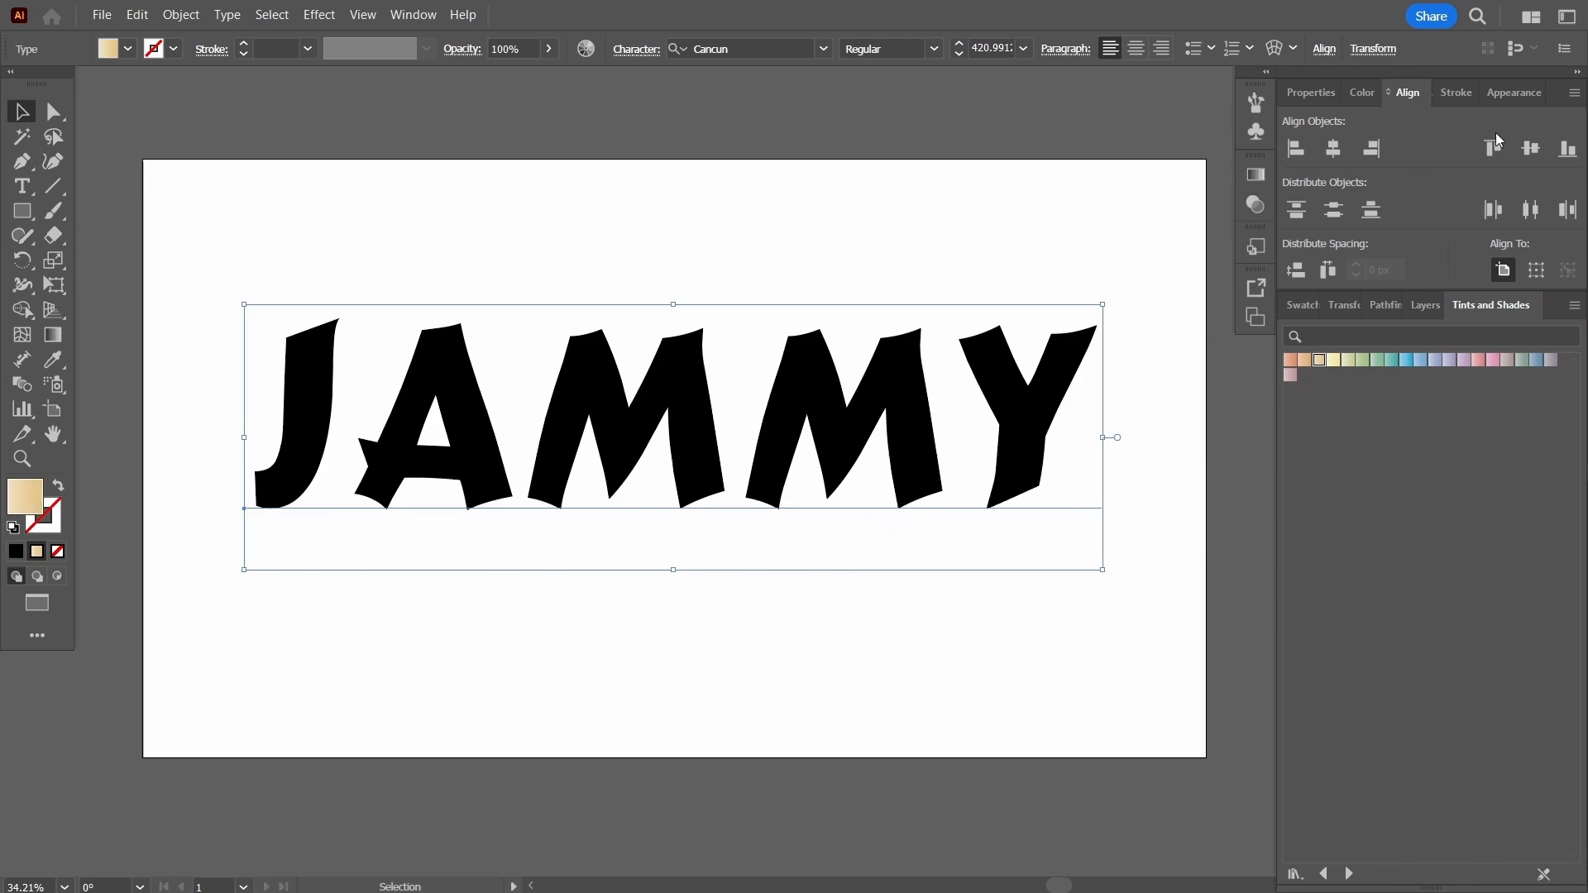
- Display the Appearance settings, move their panel into the collapsed dock and return it to its group beside Stroke
{"action": "left_click", "coordinate": [1518, 93]}
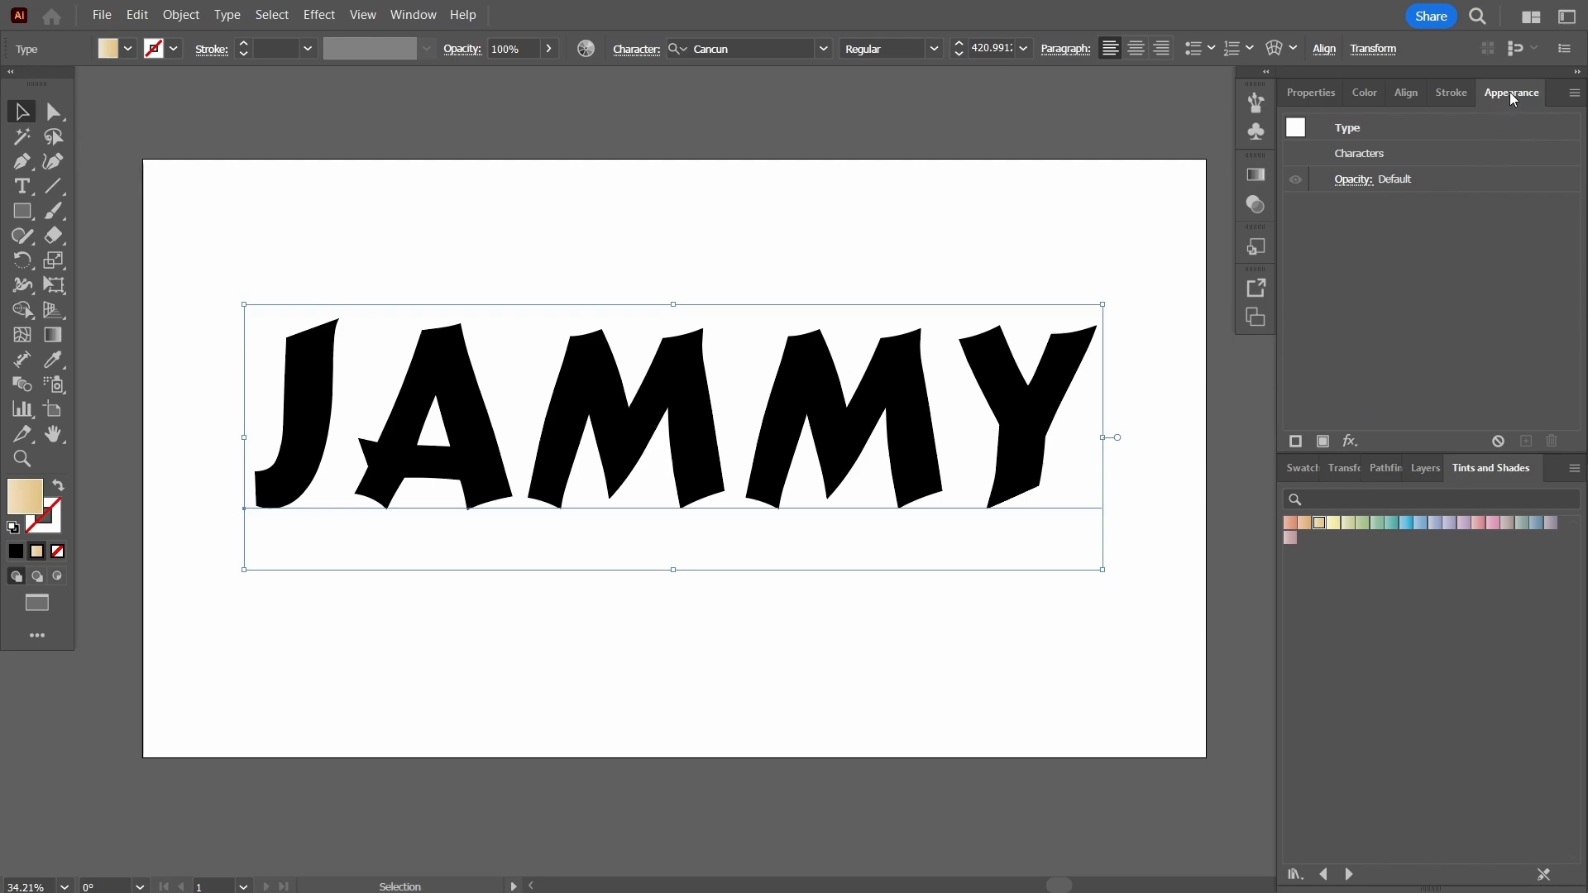
{"action": "mouse_move", "coordinate": [1511, 91]}
{"action": "left_mouse_down"}
{"action": "mouse_move", "coordinate": [1403, 158]}
{"action": "mouse_move", "coordinate": [1131, 191]}
{"action": "mouse_move", "coordinate": [1209, 415]}
{"action": "mouse_move", "coordinate": [1253, 246]}
{"action": "mouse_move", "coordinate": [1258, 275]}
{"action": "left_mouse_up"}
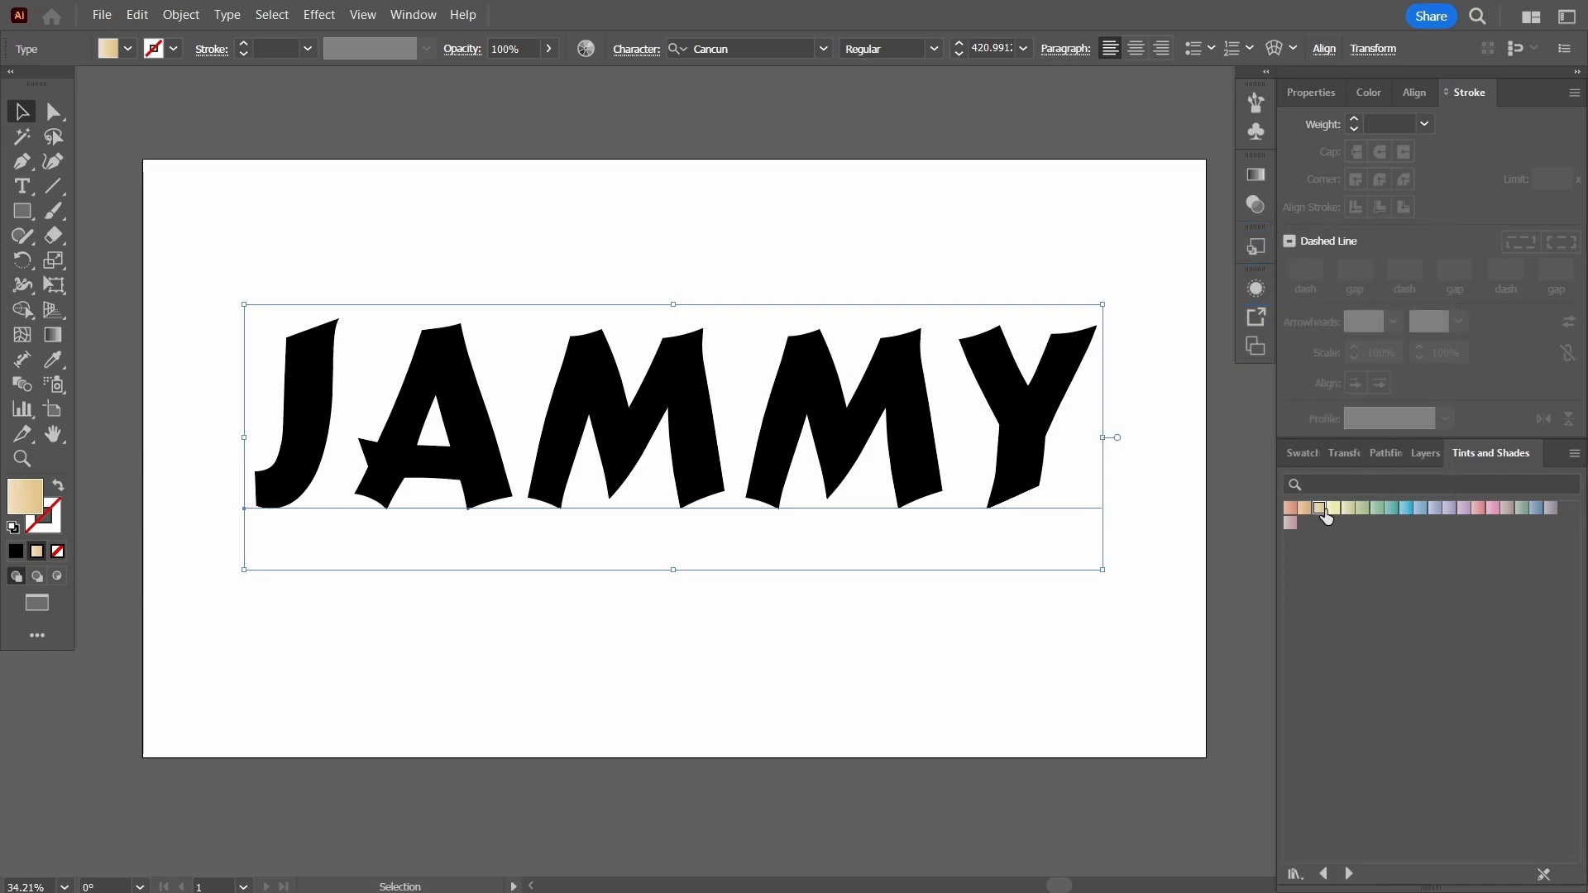
{"action": "left_click", "coordinate": [1258, 287]}
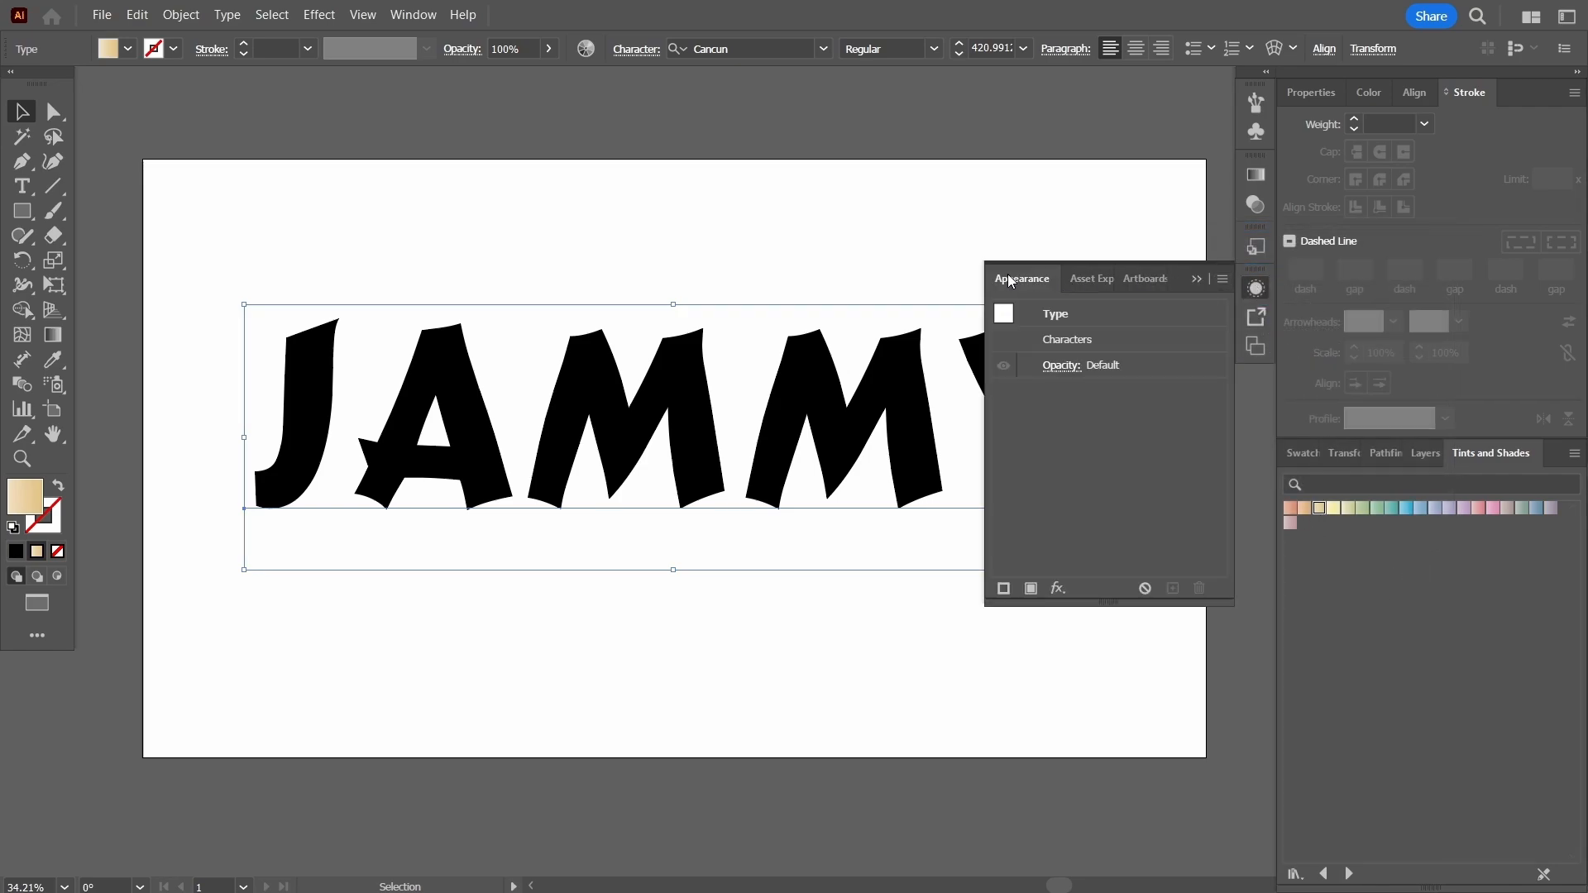
{"action": "left_click_drag", "start_coordinate": [1011, 282], "coordinate": [1530, 100]}
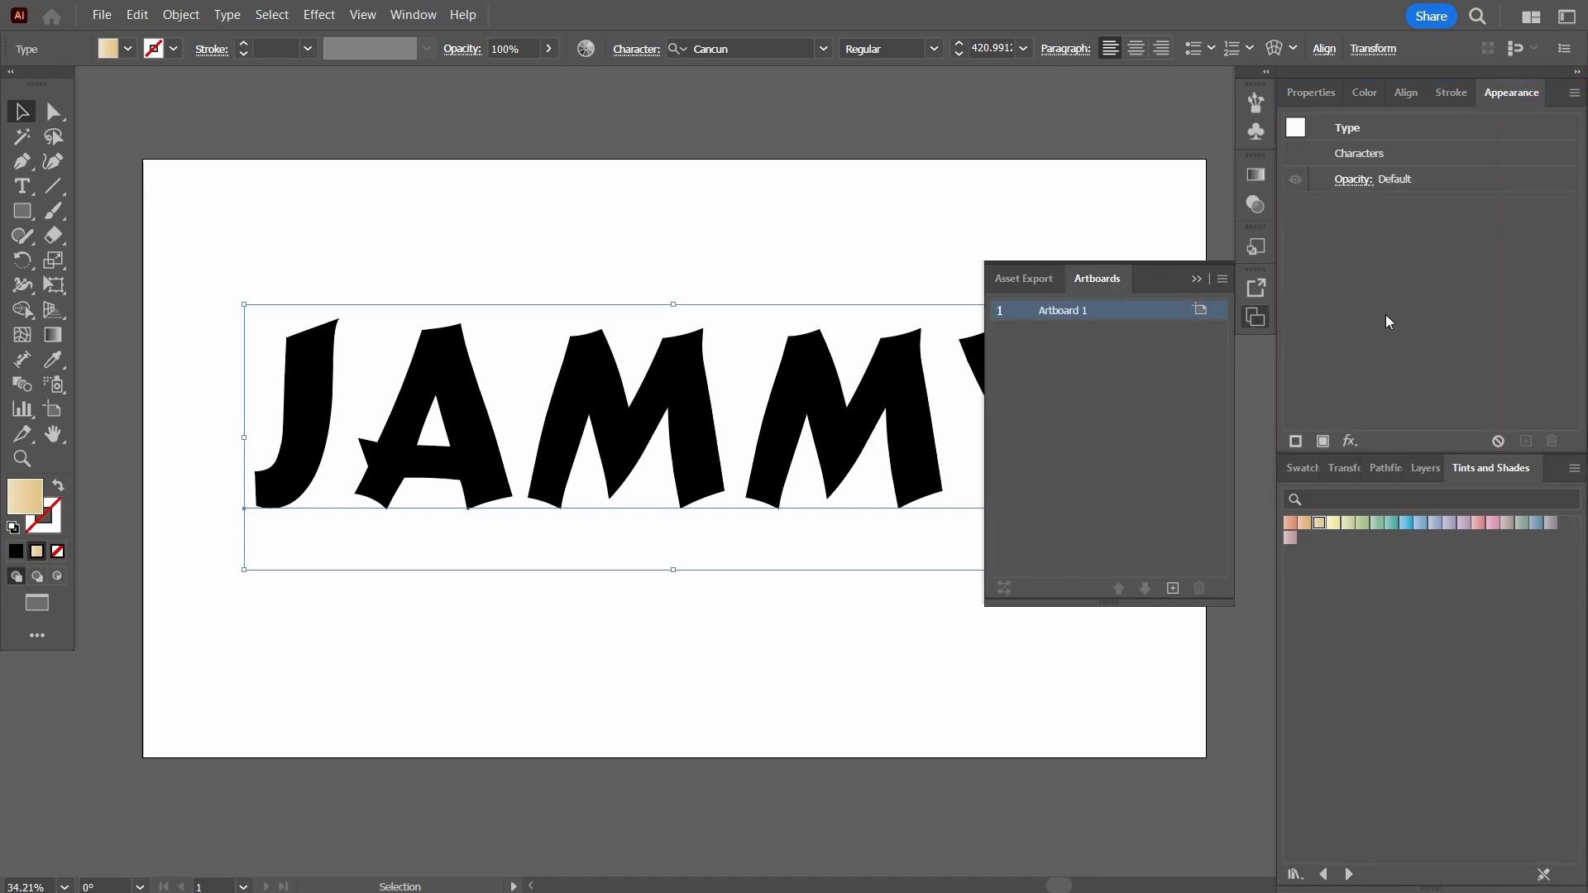
{"action": "left_click", "coordinate": [1196, 279]}
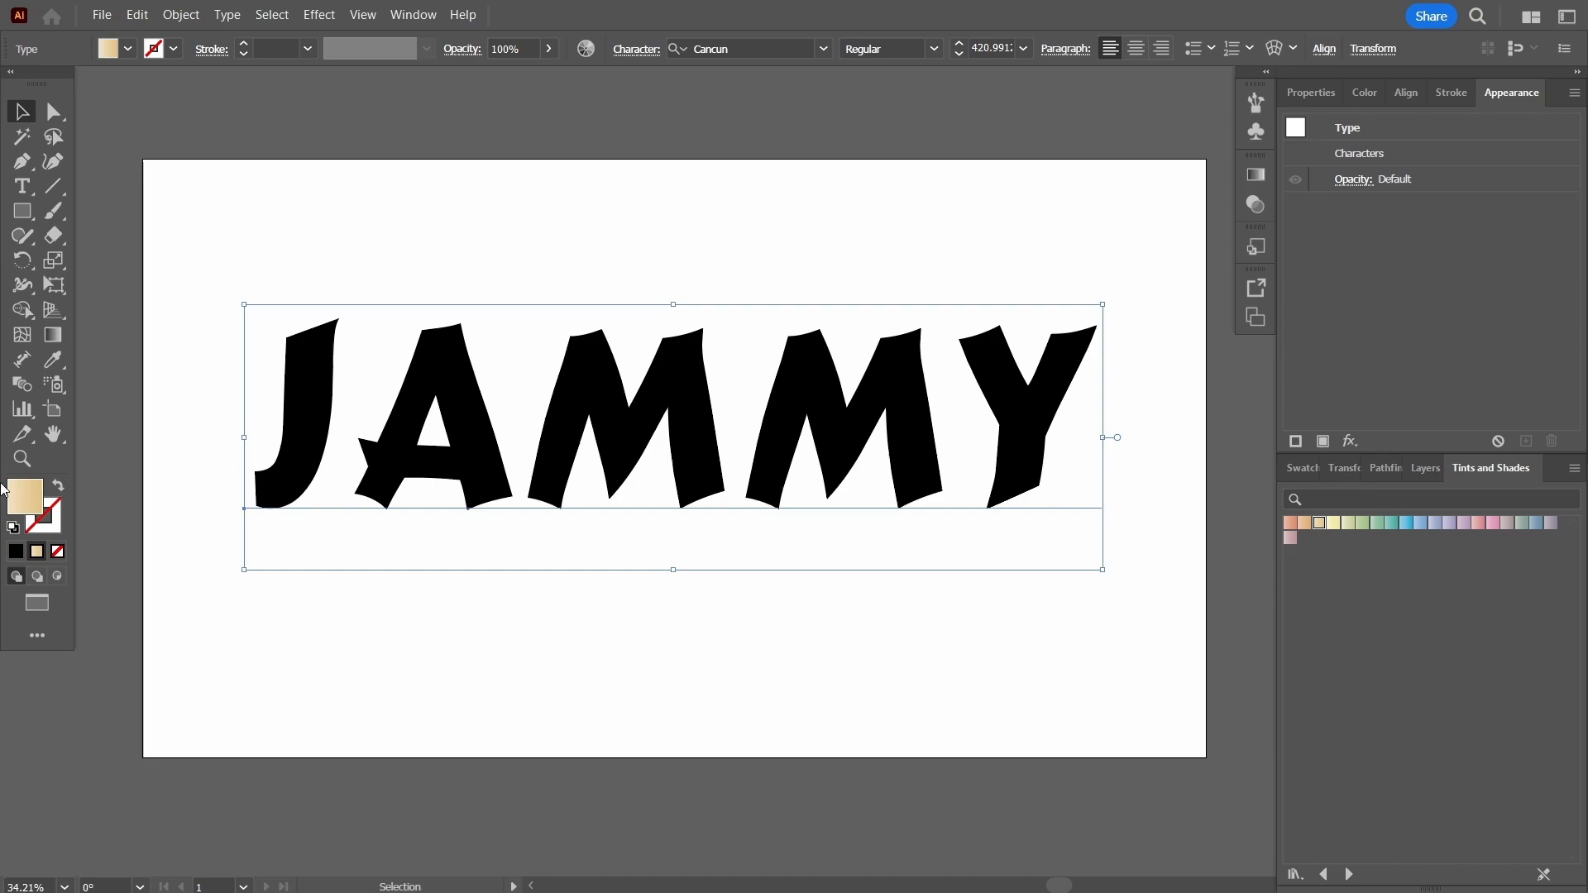
- Remove the text's base fill and add an Appearance fill using the light orange gradient from Tints and Shades
{"action": "left_click", "coordinate": [57, 551]}
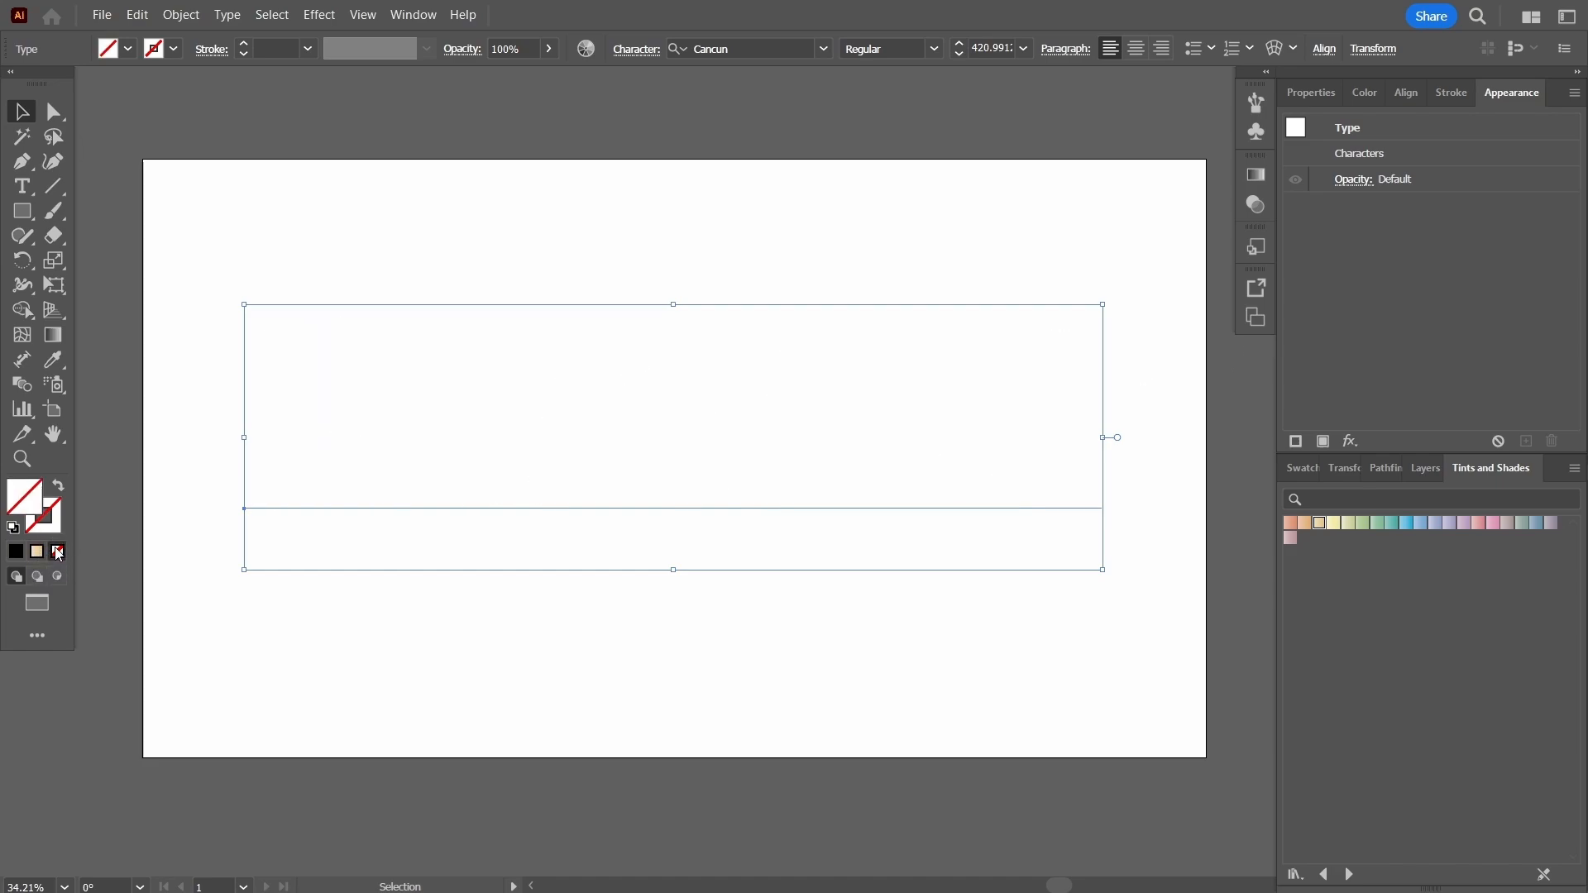
{"action": "left_click", "coordinate": [1323, 442]}
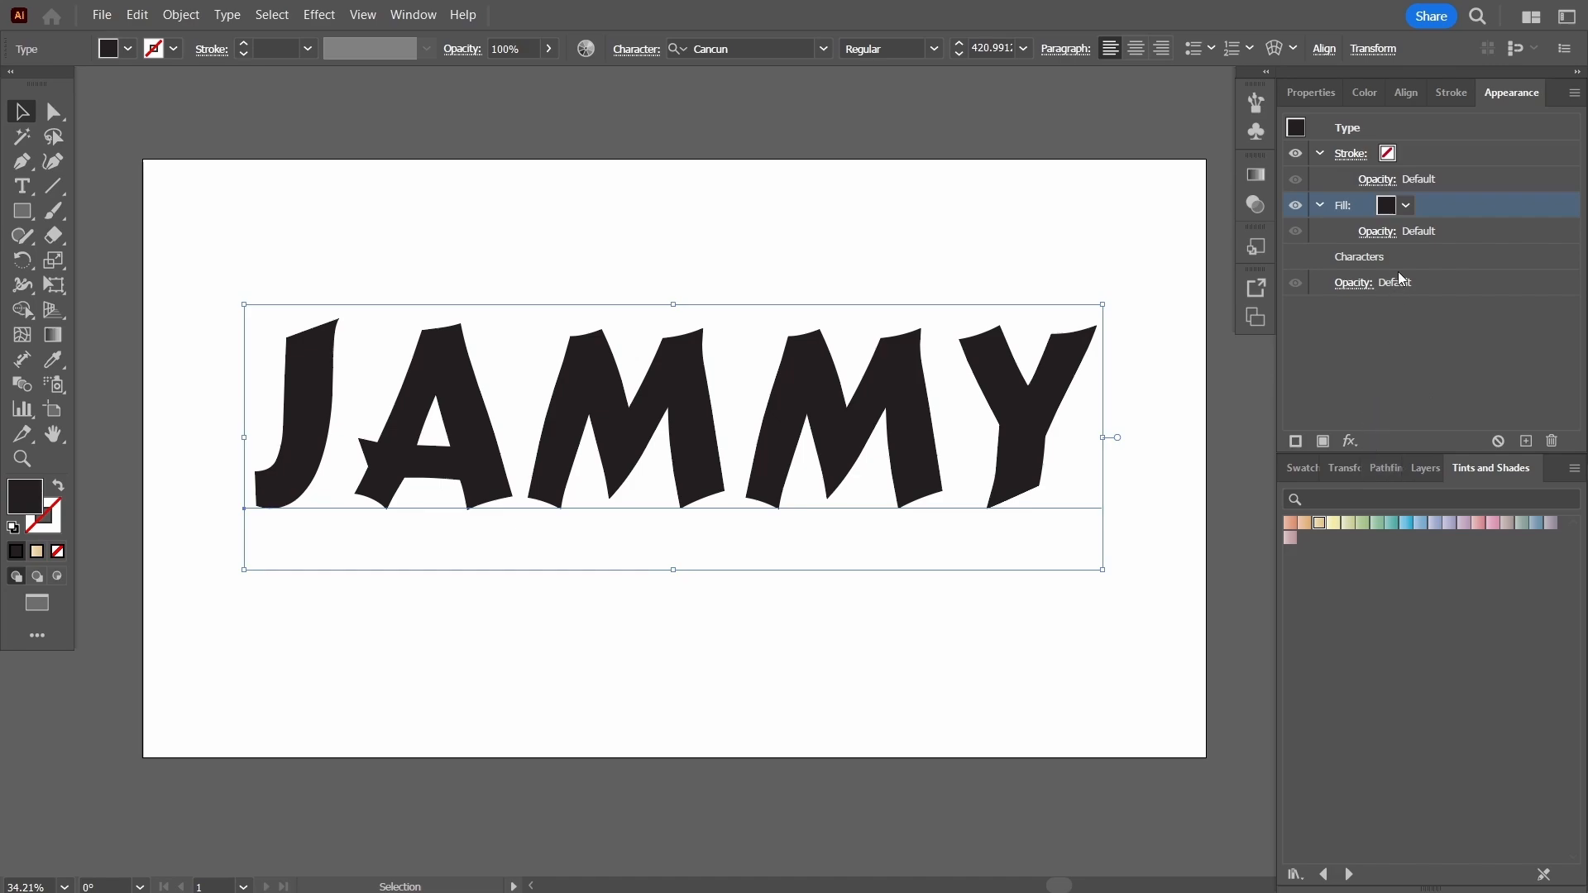
{"action": "left_click", "coordinate": [1319, 524]}
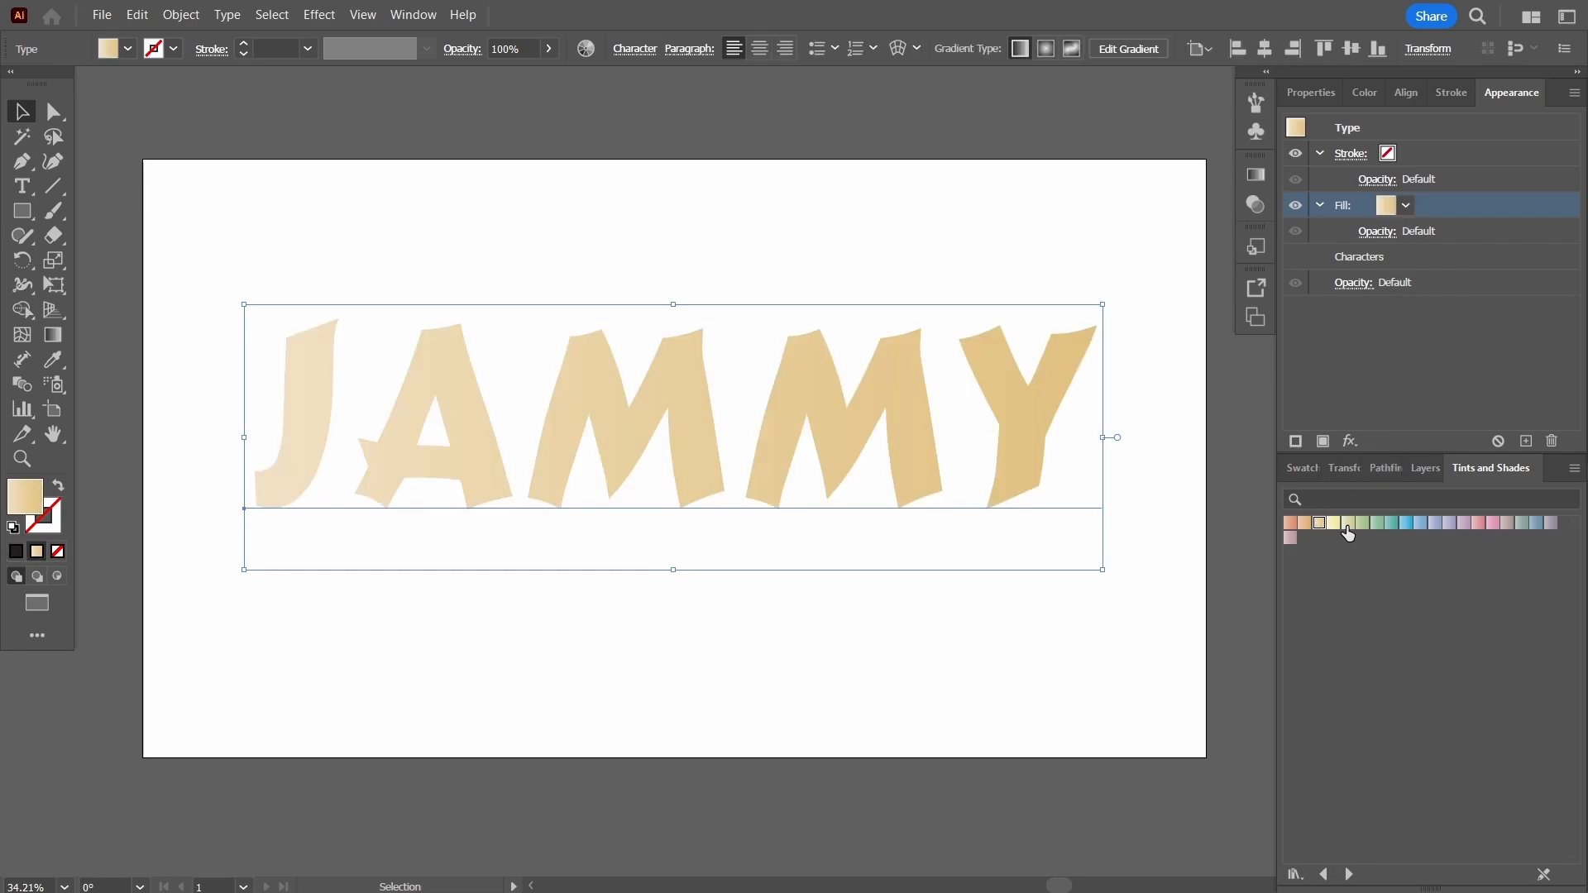
{"action": "left_click", "coordinate": [1348, 526]}
{"action": "left_click", "coordinate": [1334, 525]}
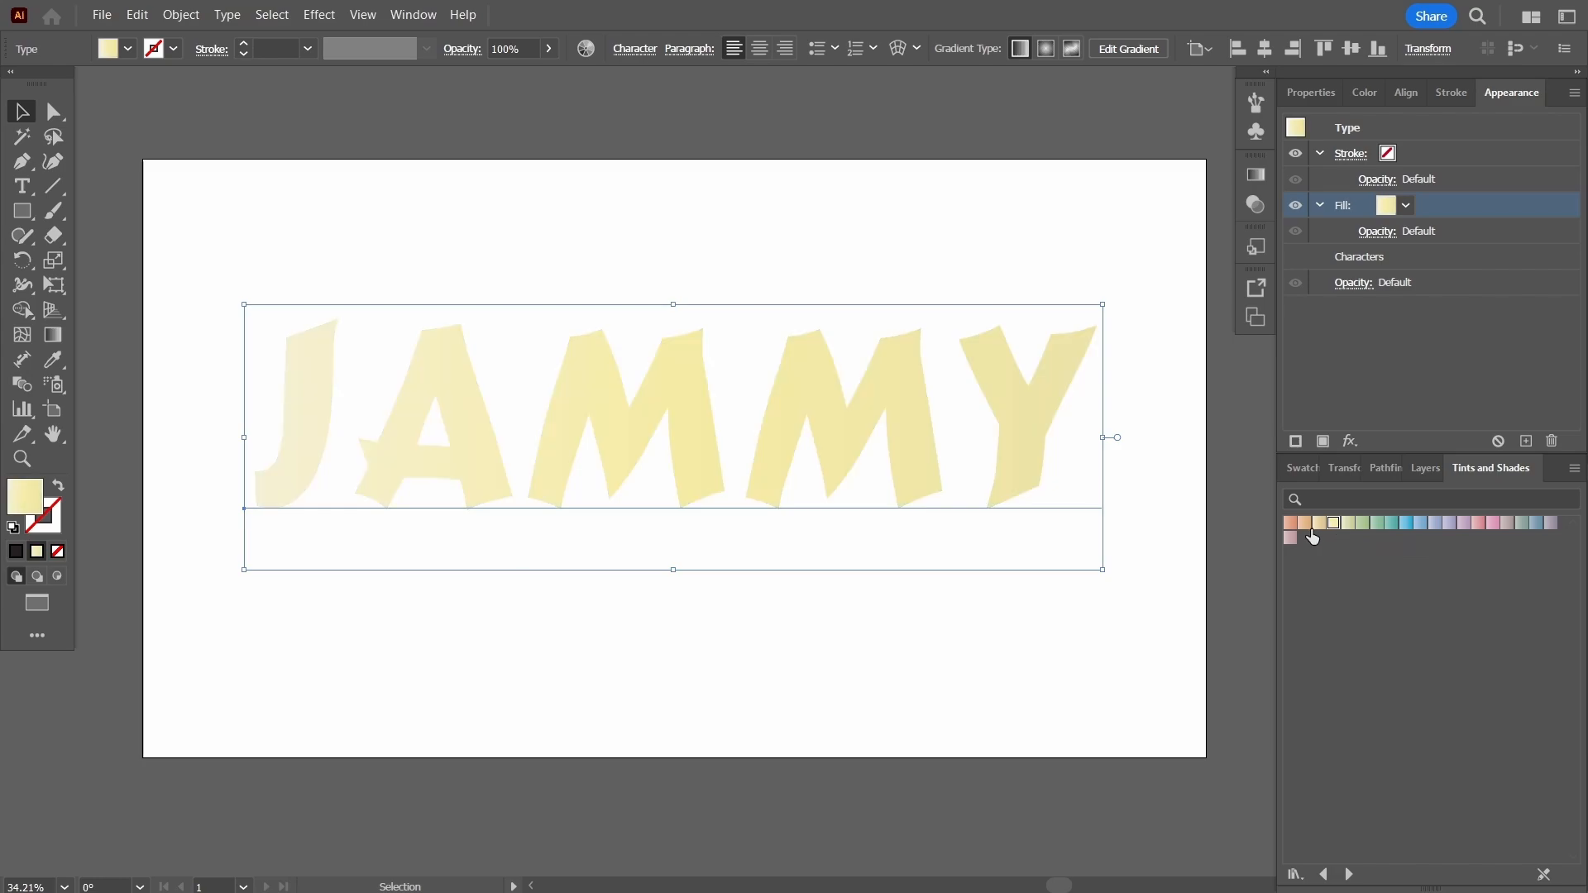
{"action": "left_click", "coordinate": [1306, 524]}
{"action": "left_click", "coordinate": [1290, 525]}
{"action": "left_click", "coordinate": [1304, 524]}
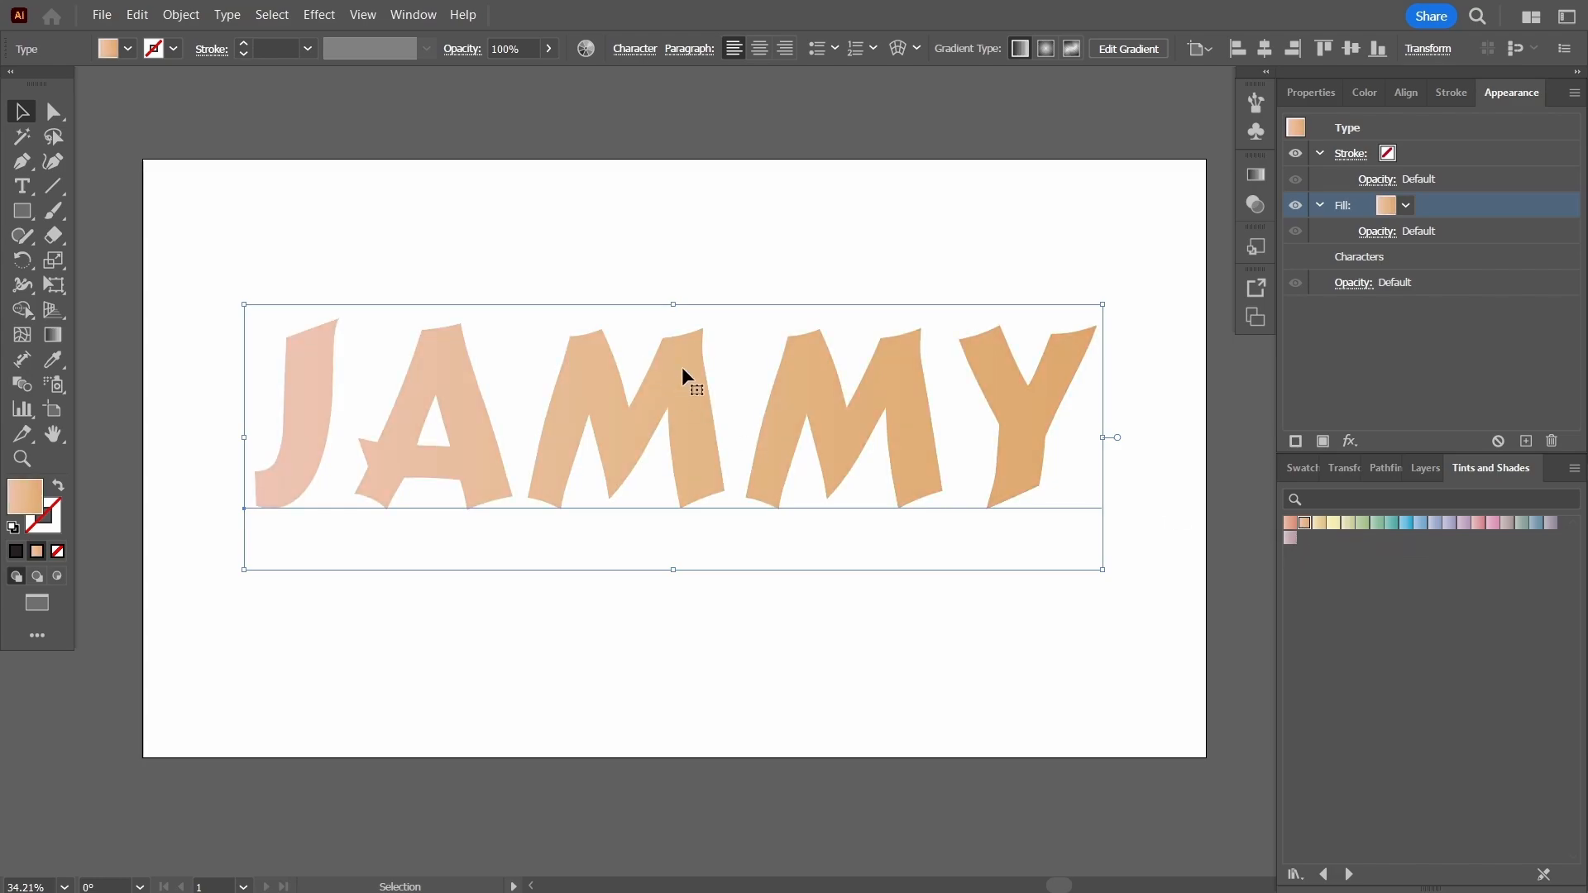
- Redirect the text's gradient with the Gradient tool so it runs vertically from pink at the top to orange at the bottom
{"action": "left_click", "coordinate": [54, 335]}
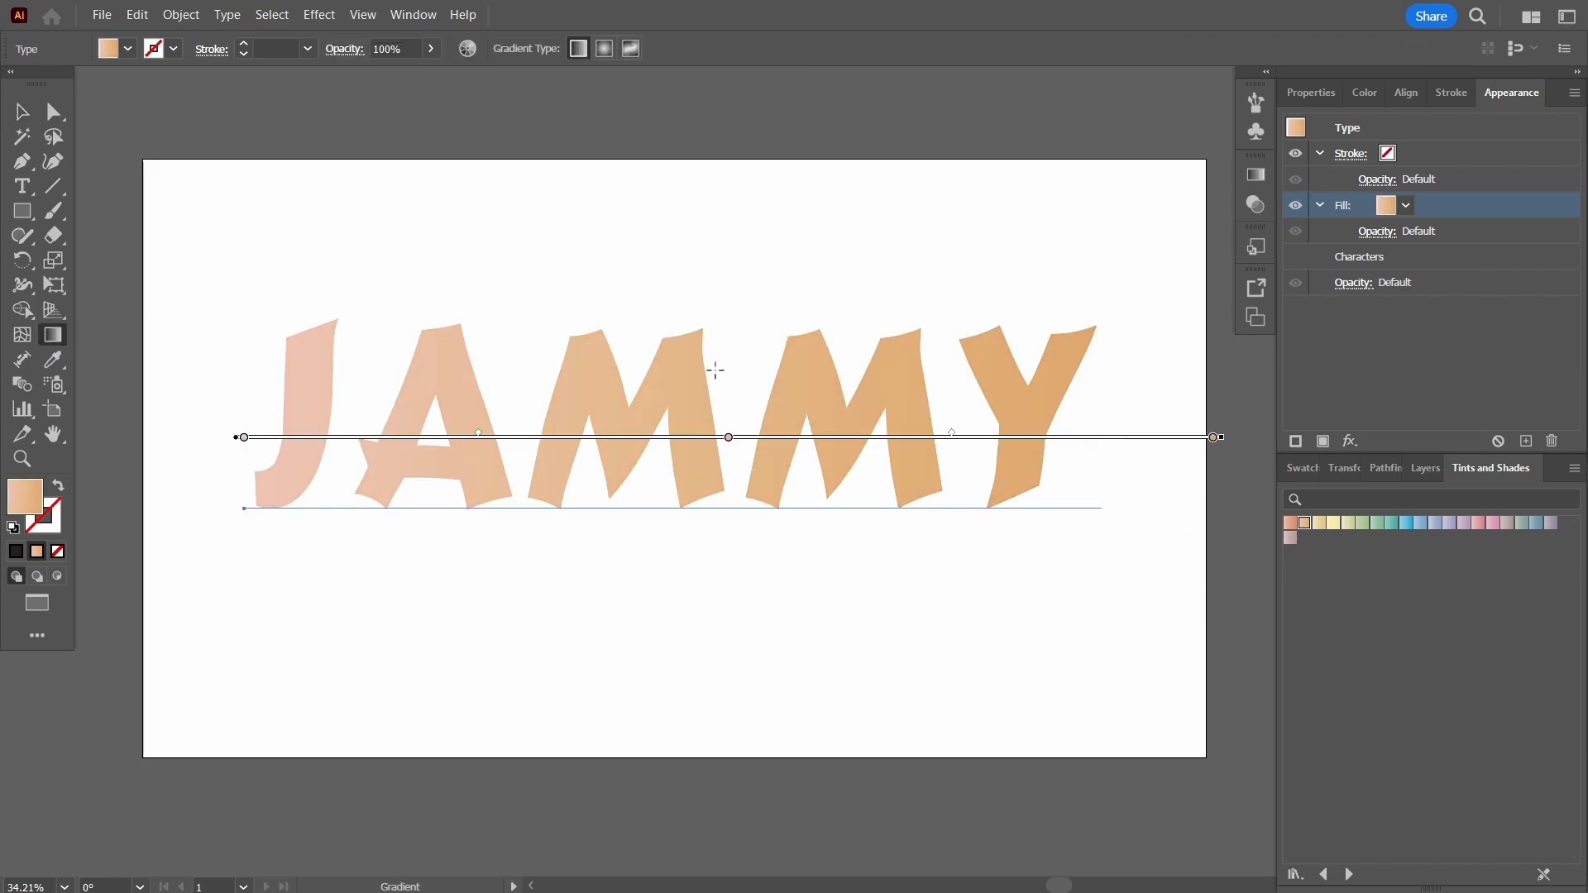
{"action": "left_click_drag", "start_coordinate": [364, 351], "coordinate": [1060, 519]}
{"action": "left_click_drag", "start_coordinate": [681, 349], "coordinate": [683, 496]}
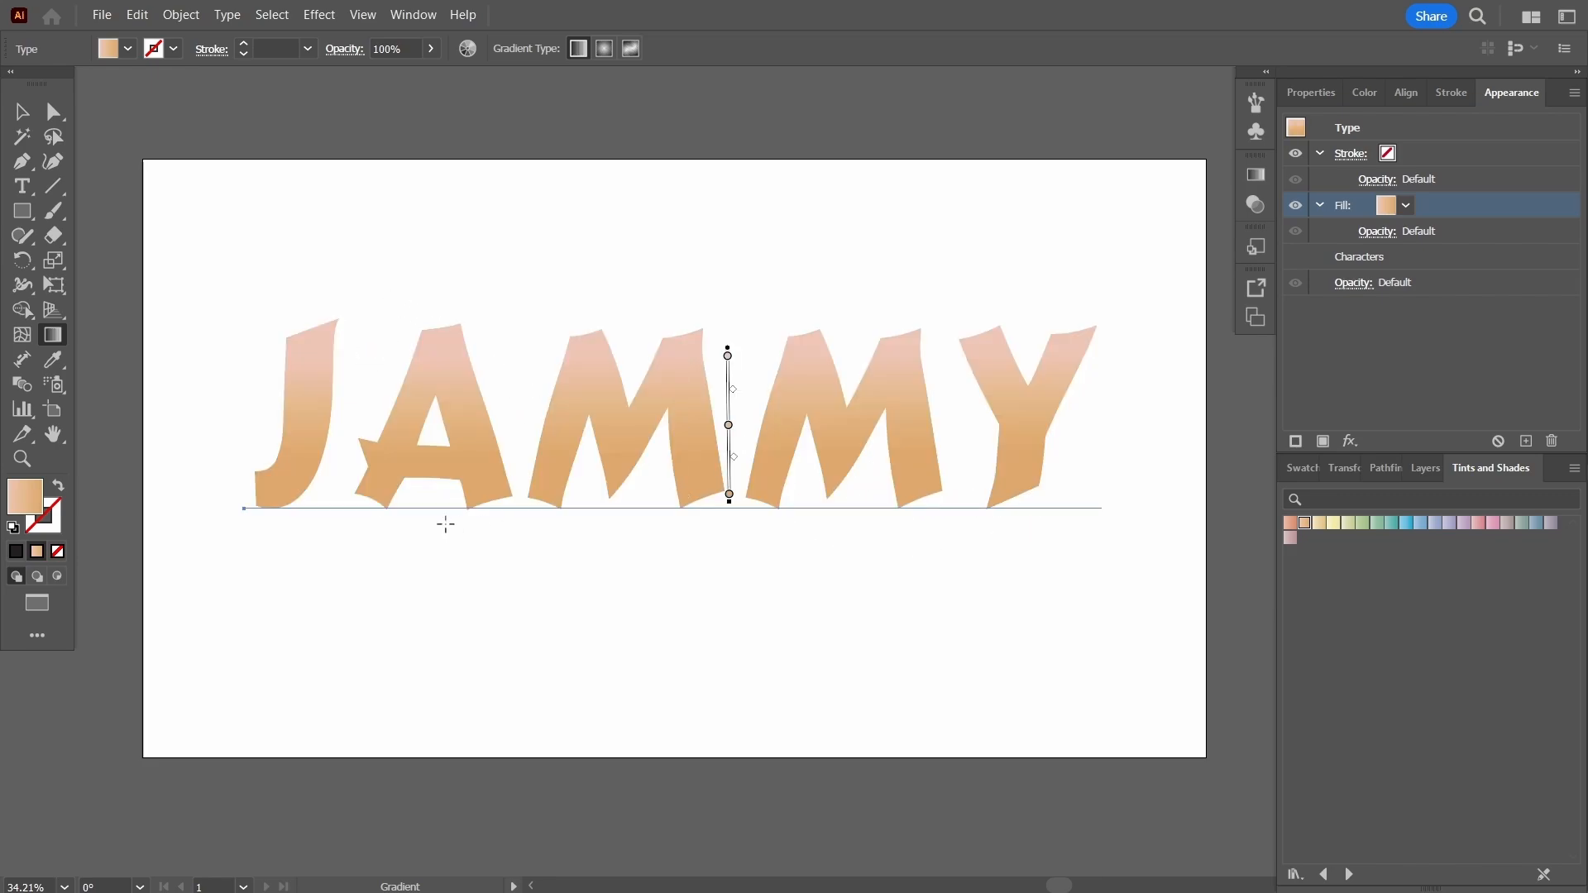
{"action": "key", "text": "v"}
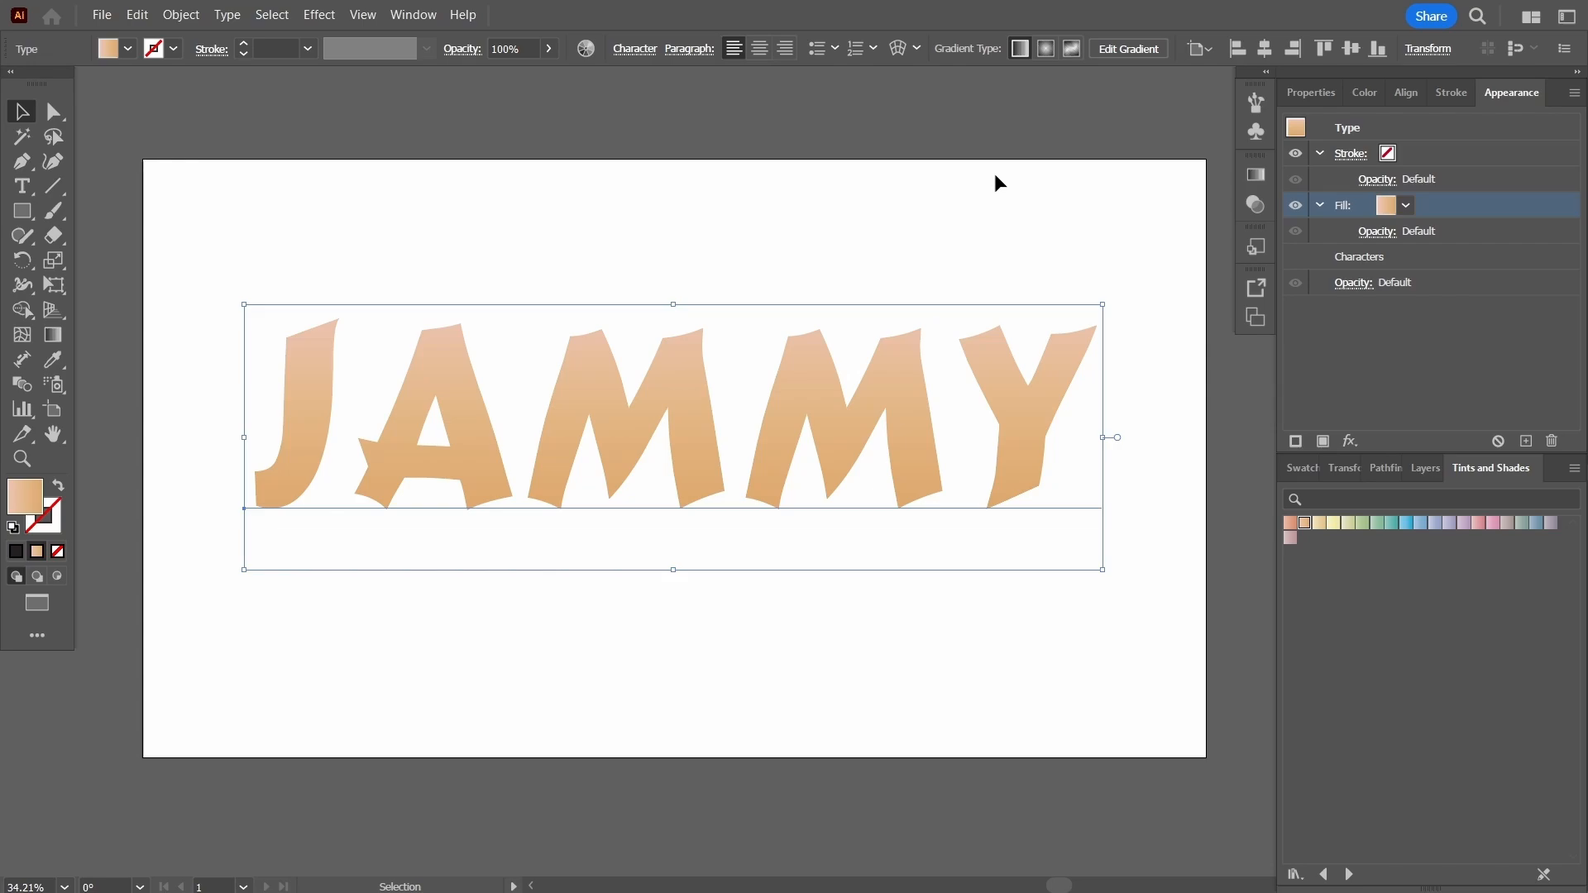
- Add a second fill to the text, set it to White and place it above the gradient fill
{"action": "left_click", "coordinate": [1323, 441]}
{"action": "left_click", "coordinate": [1389, 262]}
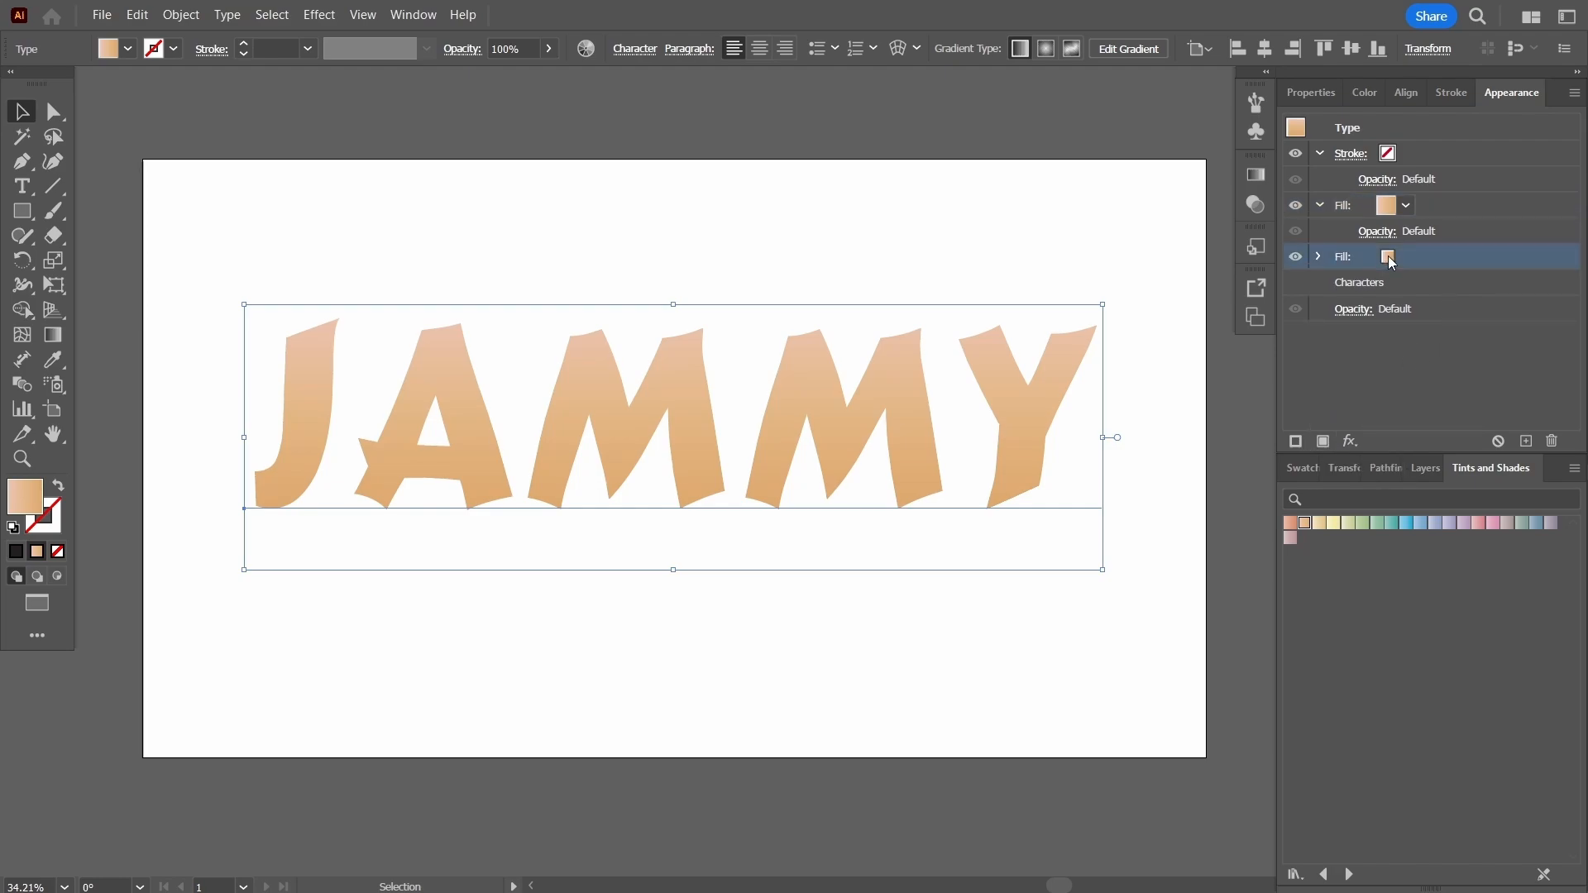
{"action": "left_click", "coordinate": [1409, 257]}
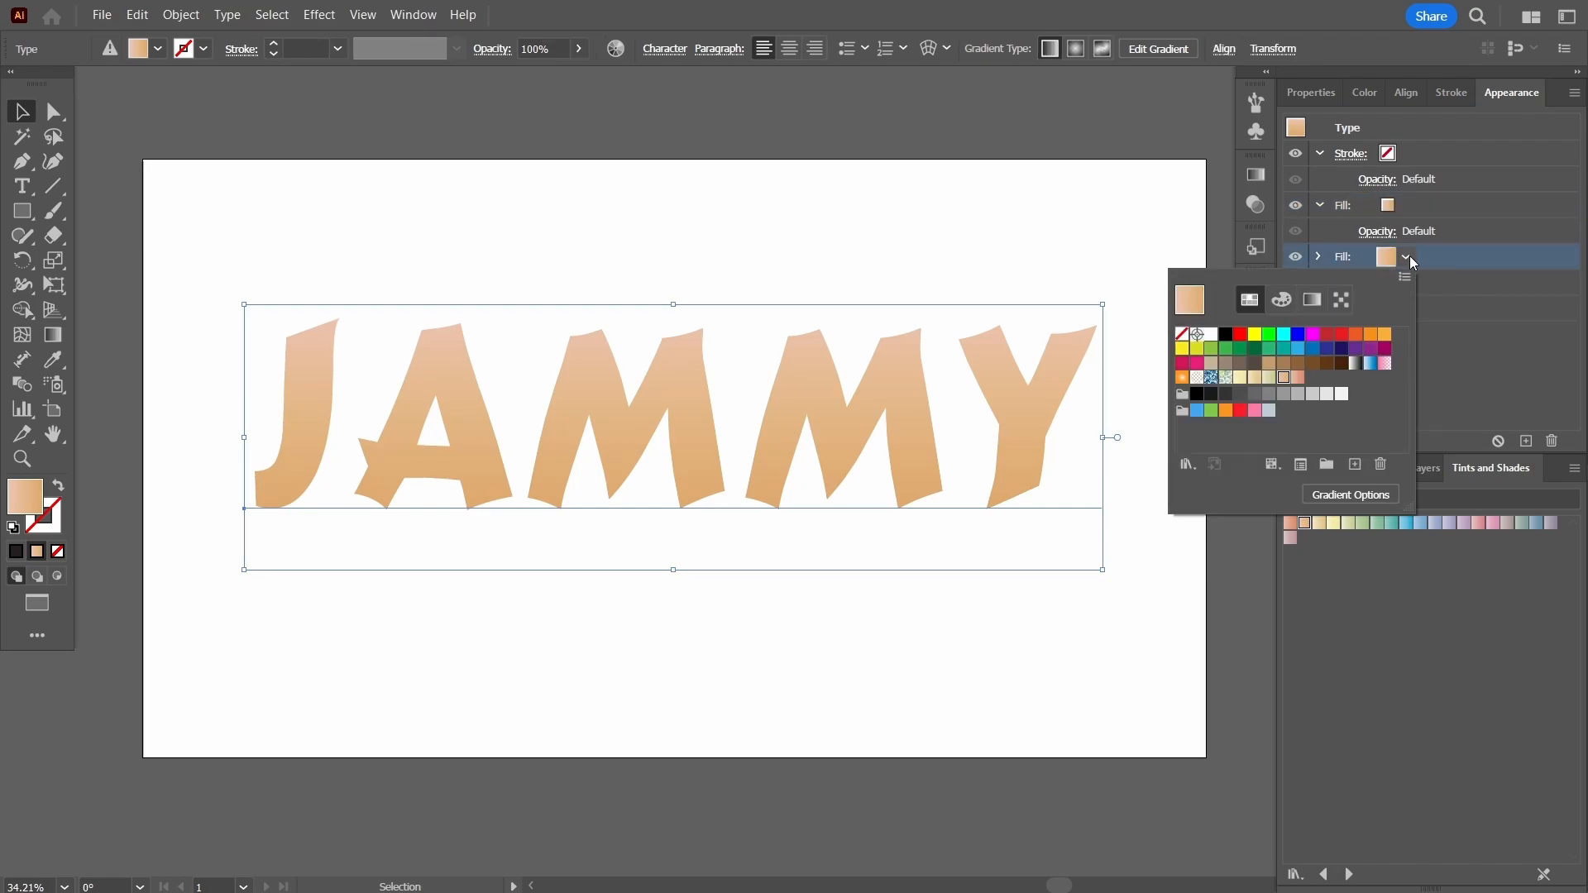
{"action": "left_click", "coordinate": [1212, 335]}
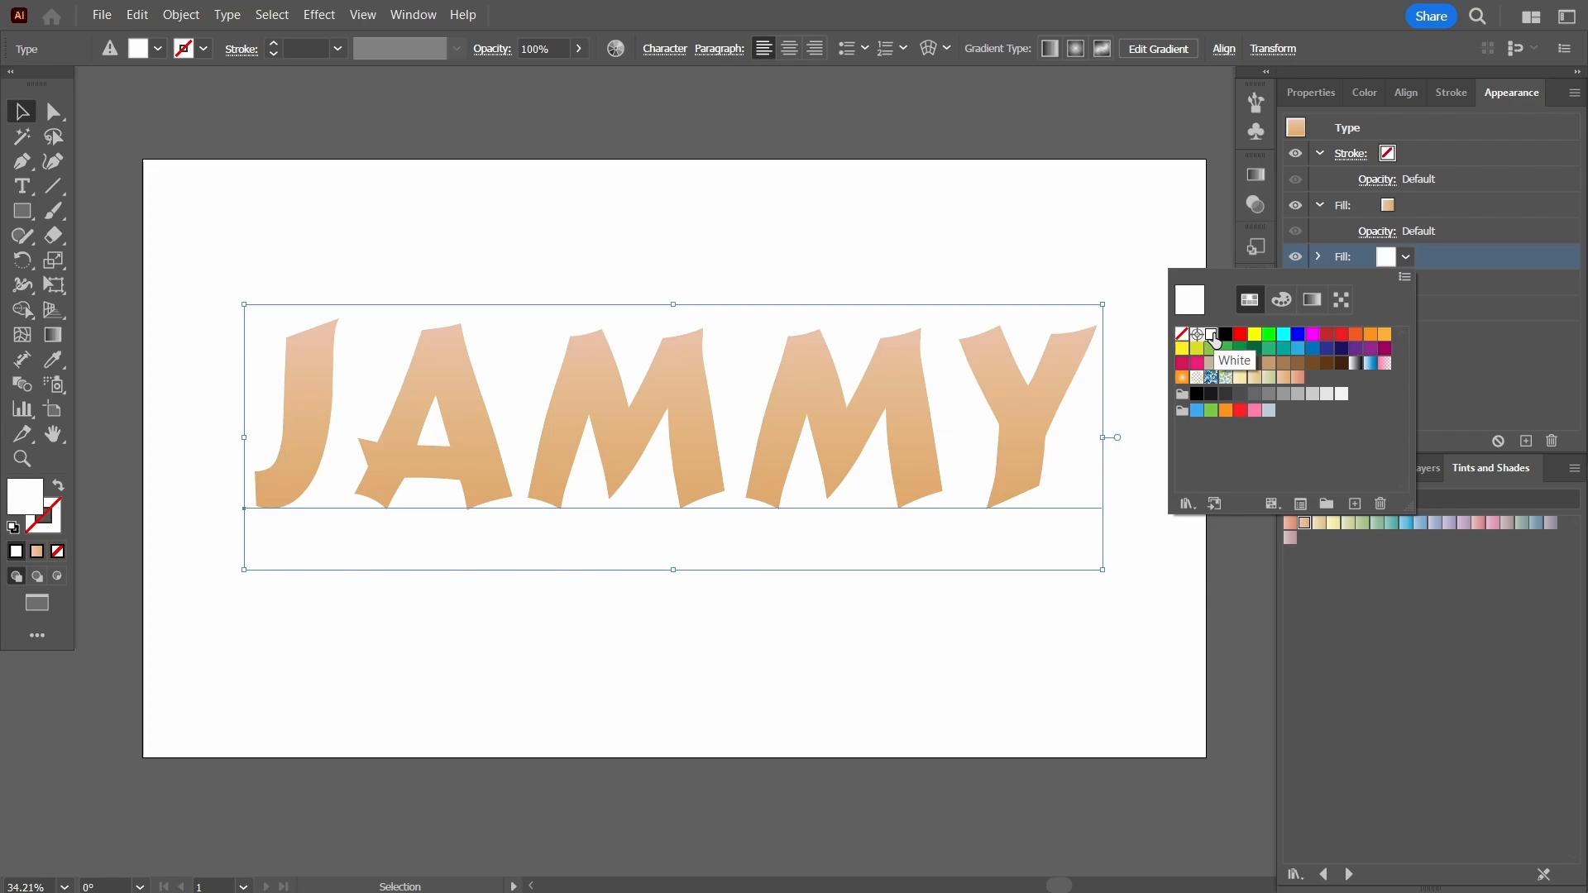
{"action": "left_click", "coordinate": [1454, 324]}
{"action": "left_click_drag", "start_coordinate": [1441, 258], "coordinate": [1426, 190]}
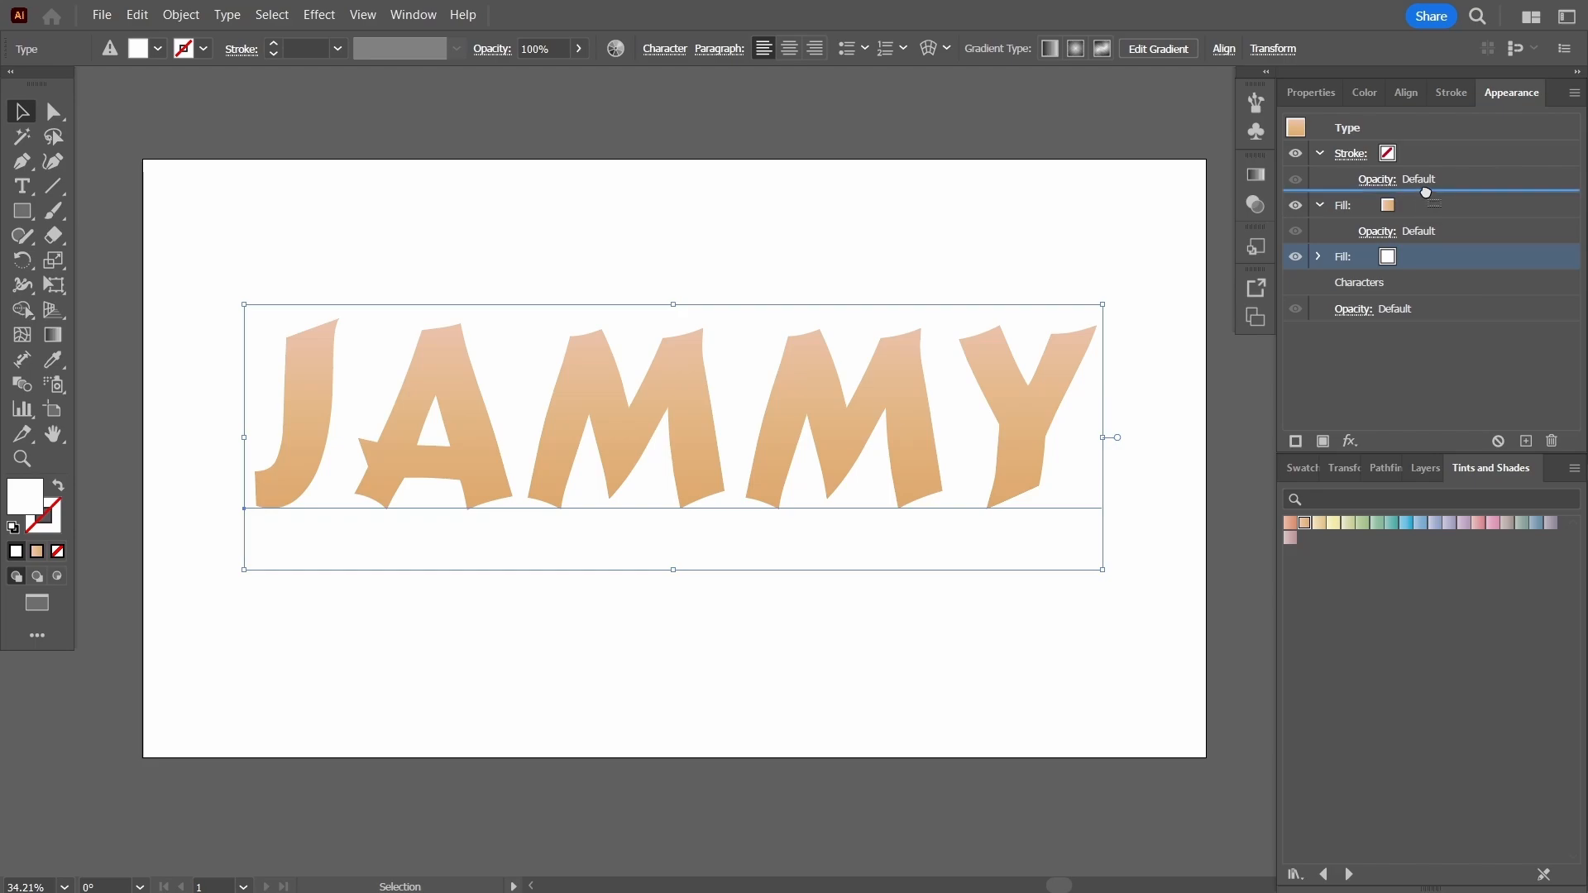
- Start an Offset Path effect on the text's white fill and set its offset to -15 px
{"action": "left_click", "coordinate": [1348, 443]}
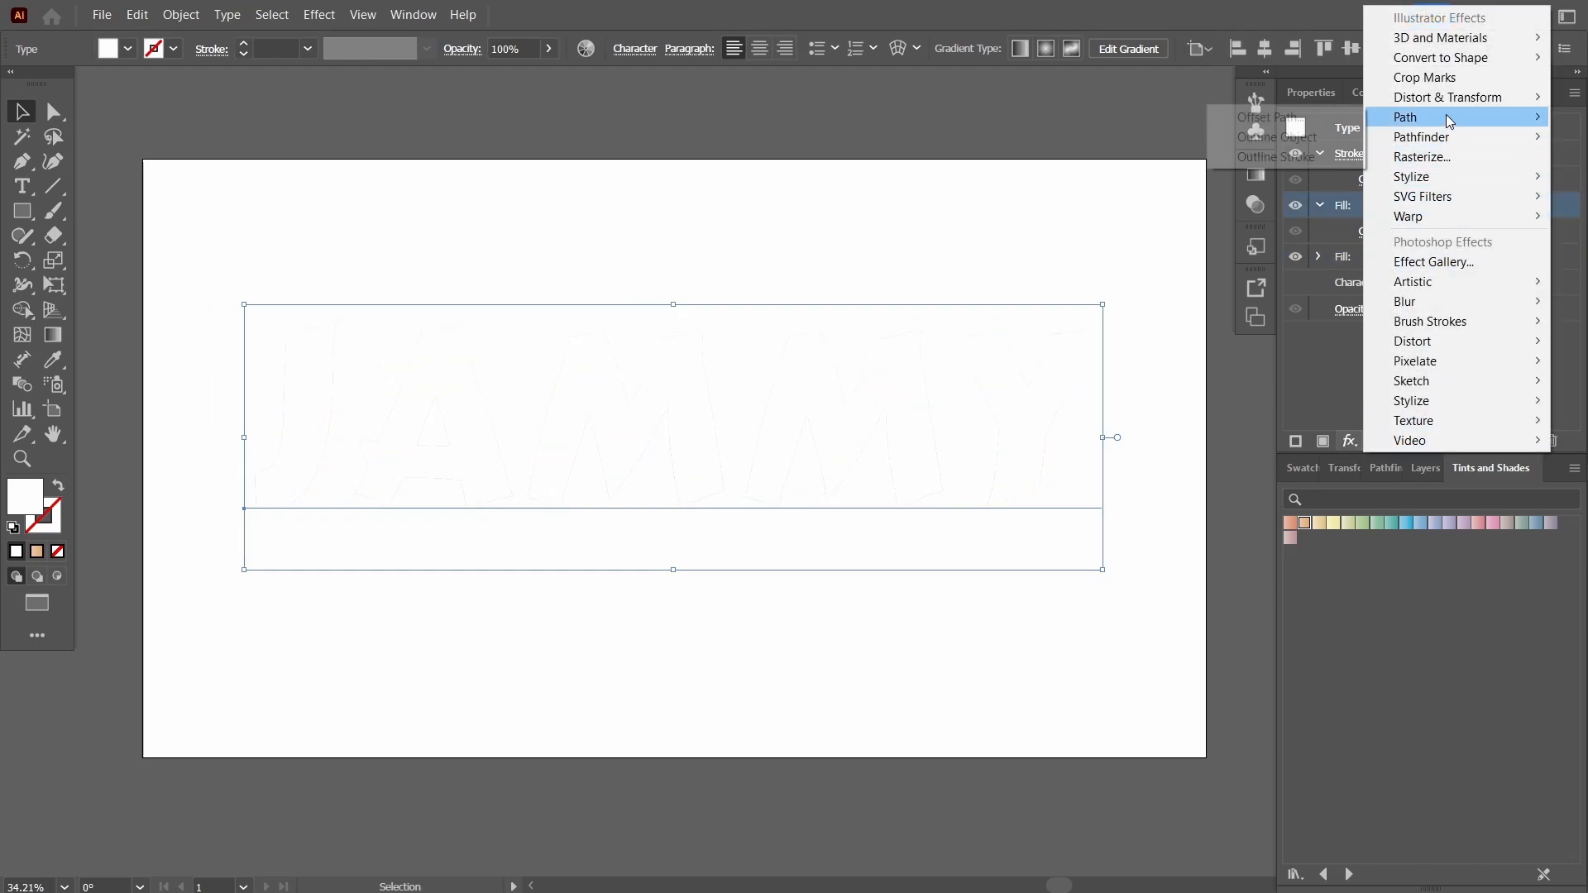
{"action": "mouse_move", "coordinate": [1445, 114]}
{"action": "left_click", "coordinate": [1328, 112]}
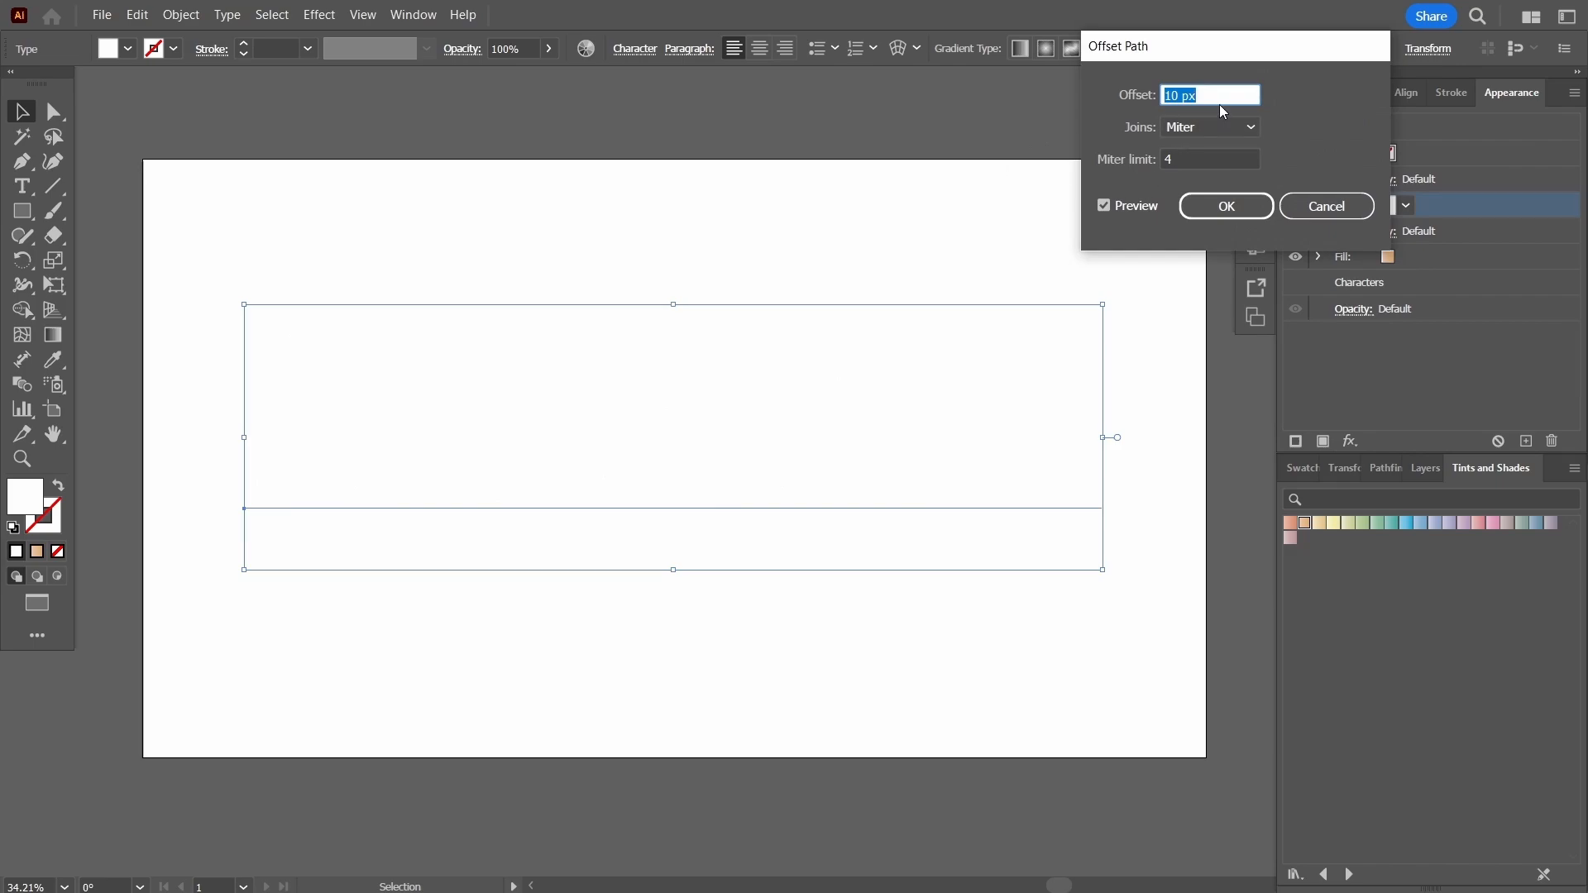
{"action": "type", "text": "-5"}
{"action": "key", "text": "Tab"}
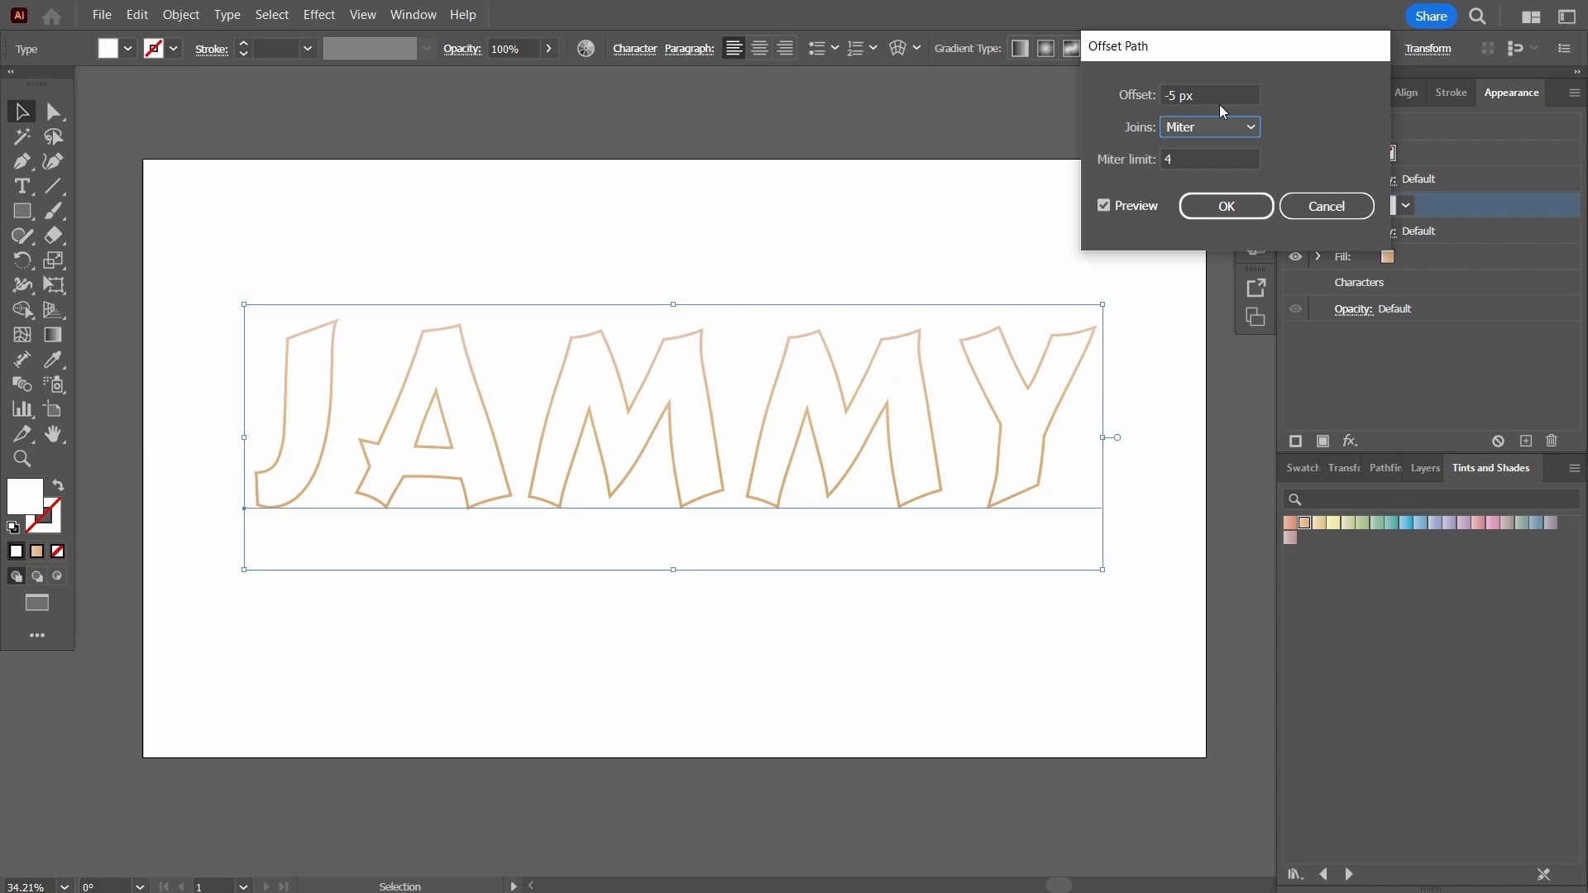
{"action": "key", "text": "shift+Tab"}
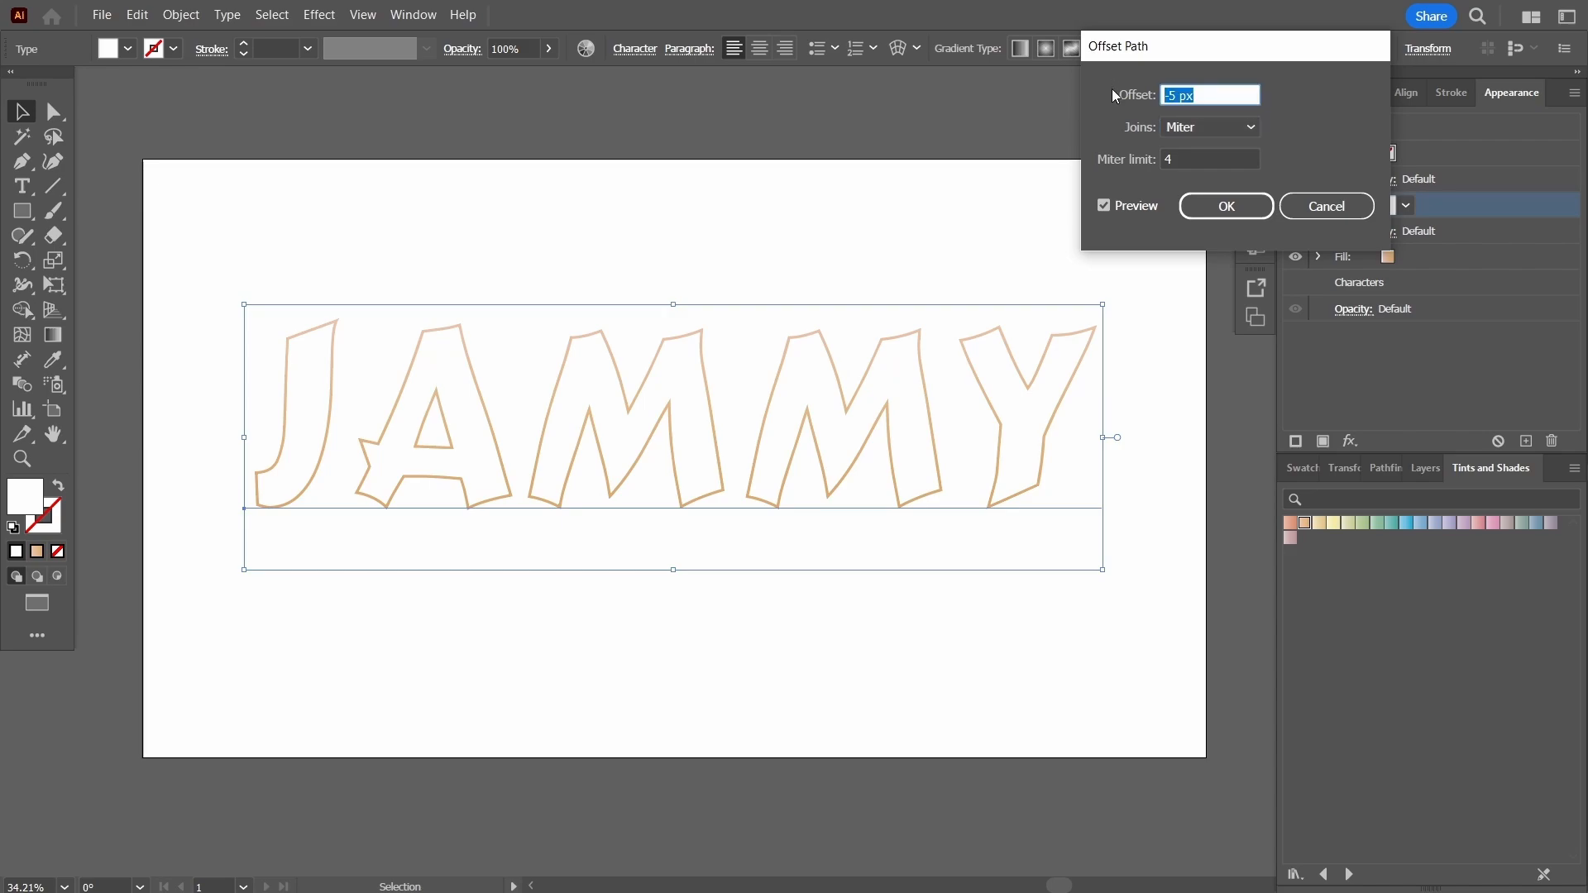
{"action": "type", "text": "-15"}
{"action": "key", "text": "Tab"}
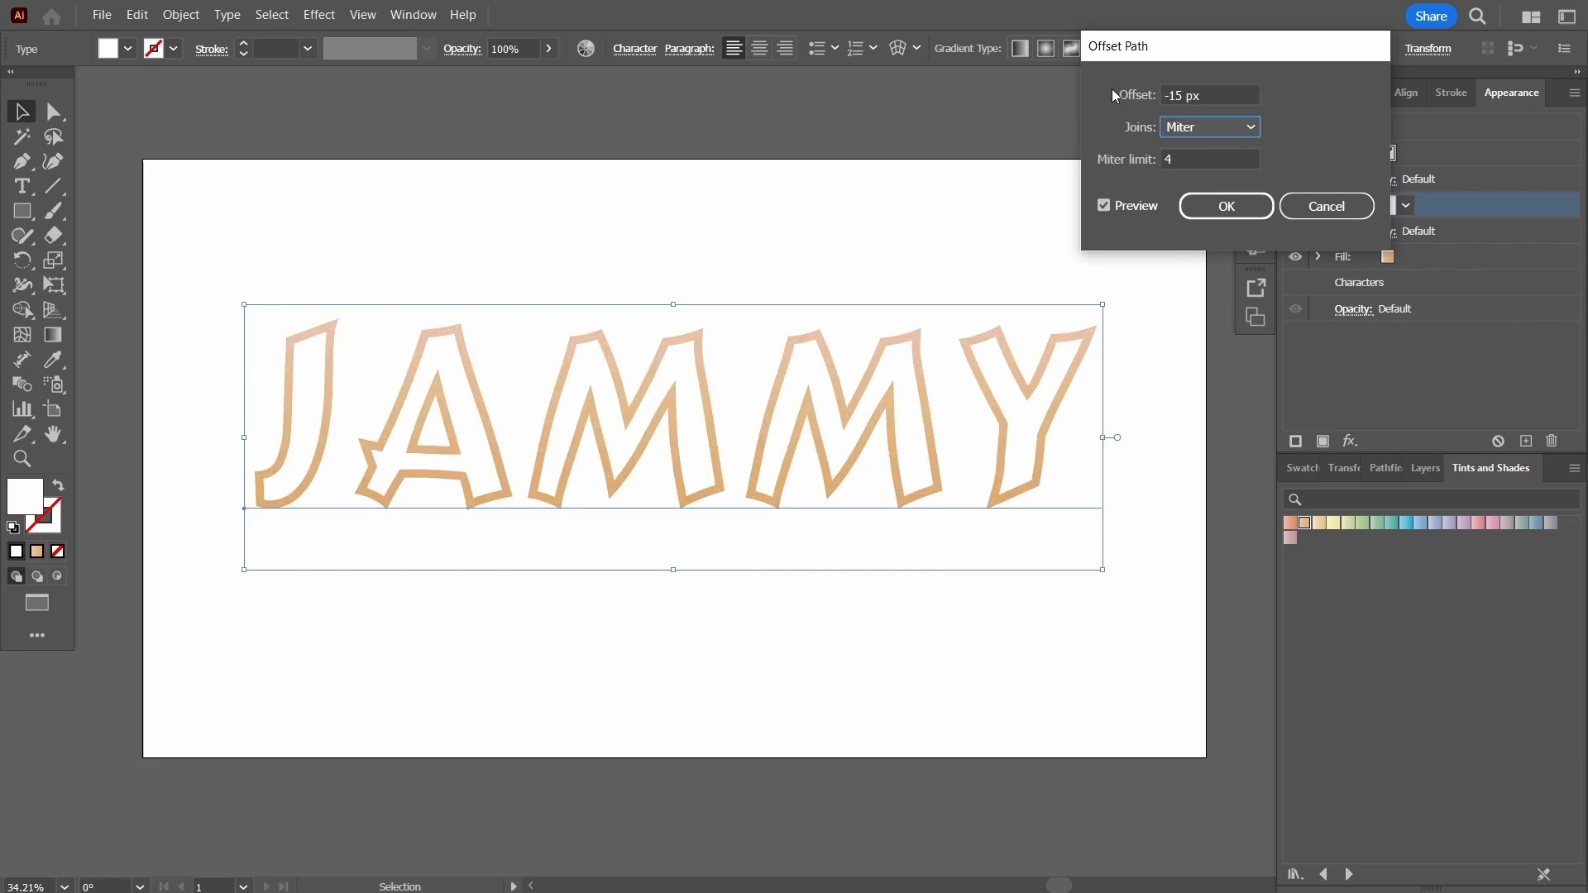
- Compare the join styles for the white fill's Offset Path effect and leave it on Round
{"action": "key", "text": "Down"}
{"action": "key", "text": "Down"}
{"action": "key", "text": "Up"}
{"action": "key", "text": "Up"}
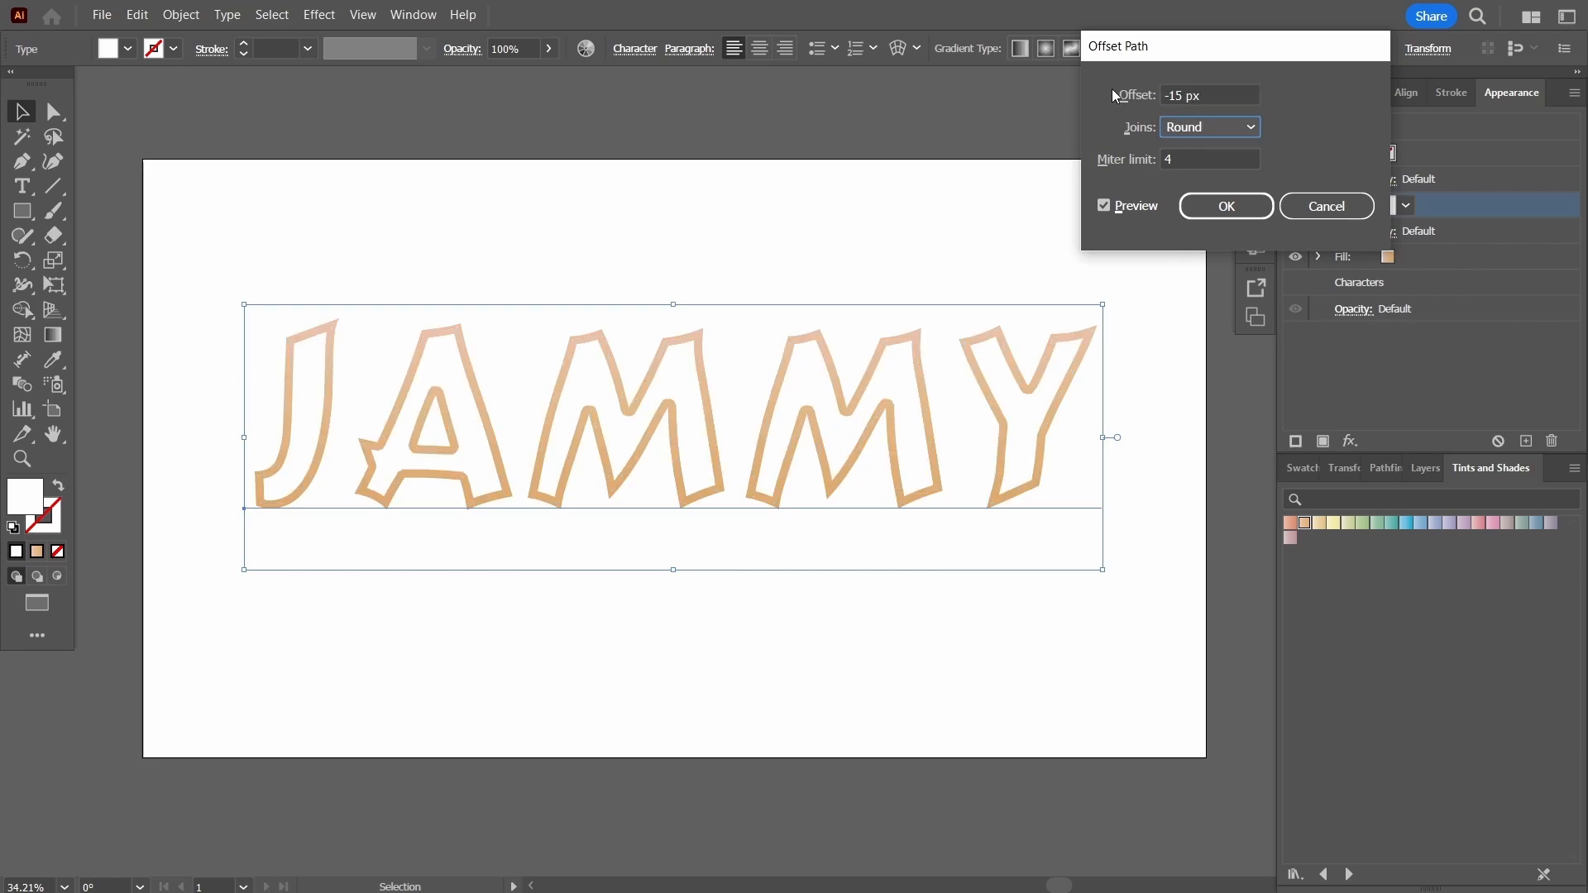
{"action": "key", "text": "Down"}
{"action": "key", "text": "Down"}
{"action": "key", "text": "Up"}
{"action": "key", "text": "Up"}
{"action": "key", "text": "Down"}
{"action": "key", "text": "Up"}
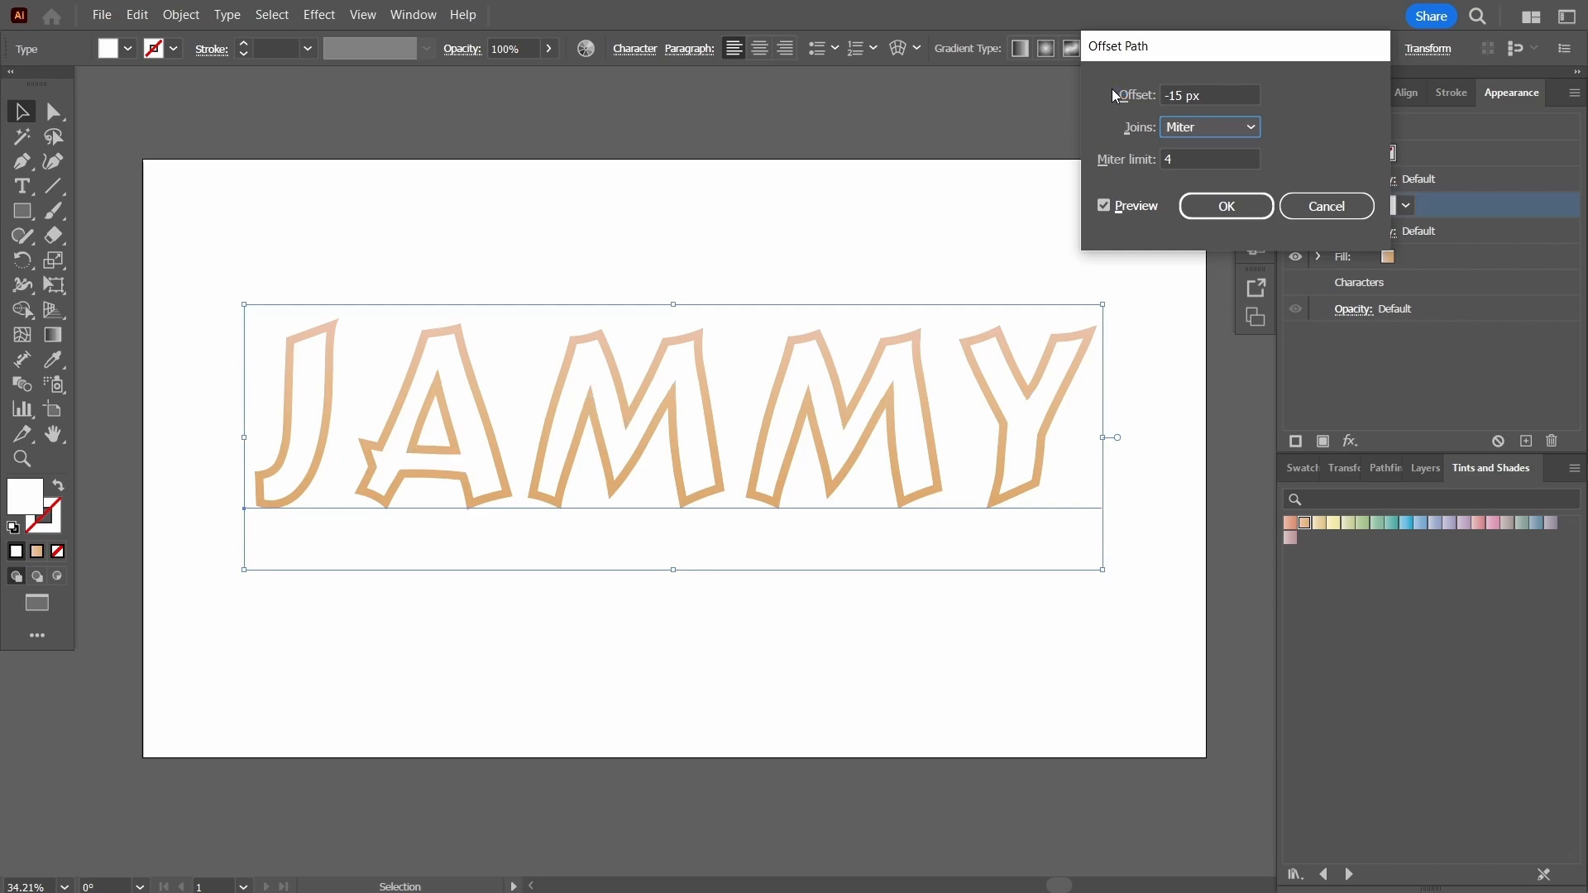
{"action": "key", "text": "Down"}
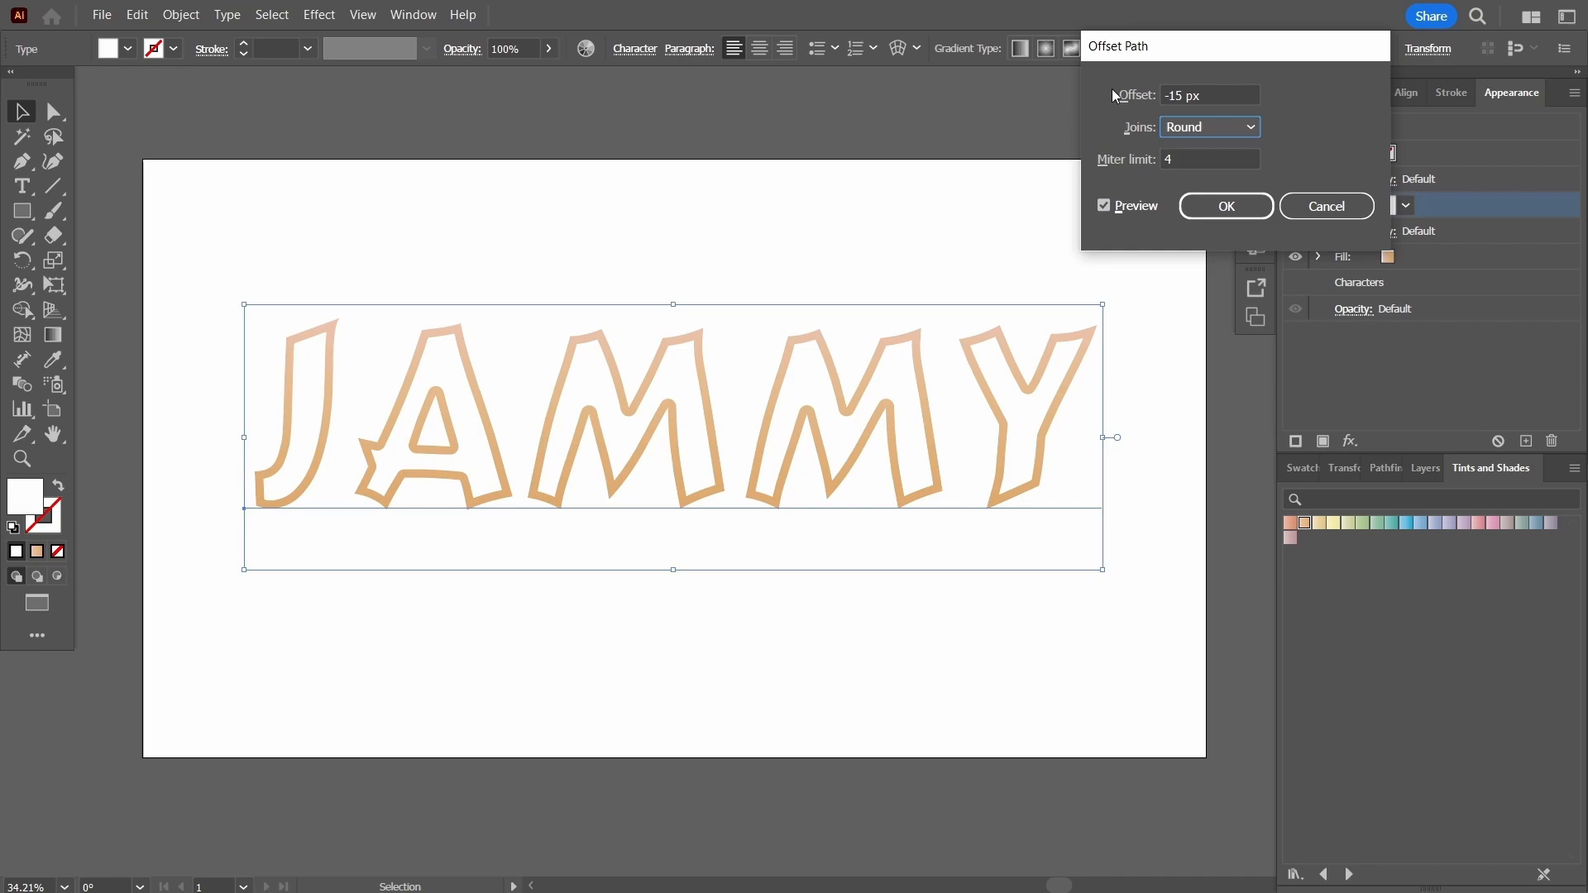
- Preview larger and smaller inward offsets for the white fill and settle on -25 px
{"action": "left_click", "coordinate": [1192, 158]}
{"action": "left_click", "coordinate": [1214, 92]}
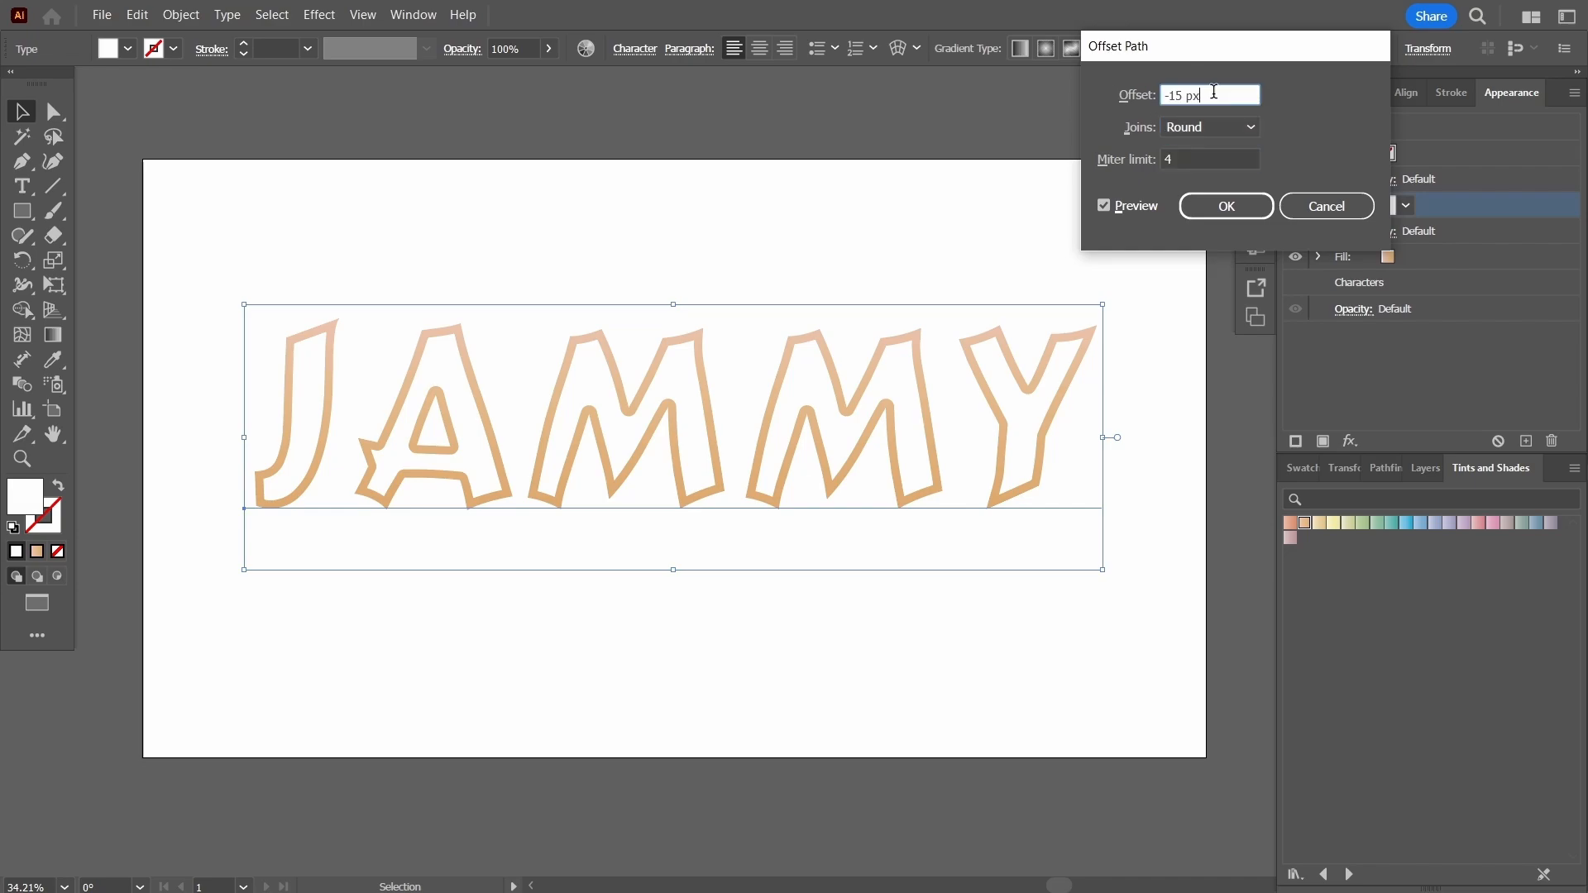
{"action": "key", "text": "Down"}
{"action": "key", "text": "Down"}
{"action": "key", "text": "Down"}
{"action": "key", "text": "Down"}
{"action": "key", "text": "Down"}
{"action": "key", "text": "Down"}
{"action": "key", "text": "Down"}
{"action": "key", "text": "Down"}
{"action": "key", "text": "Down"}
{"action": "key", "text": "Down"}
{"action": "key", "text": "Down"}
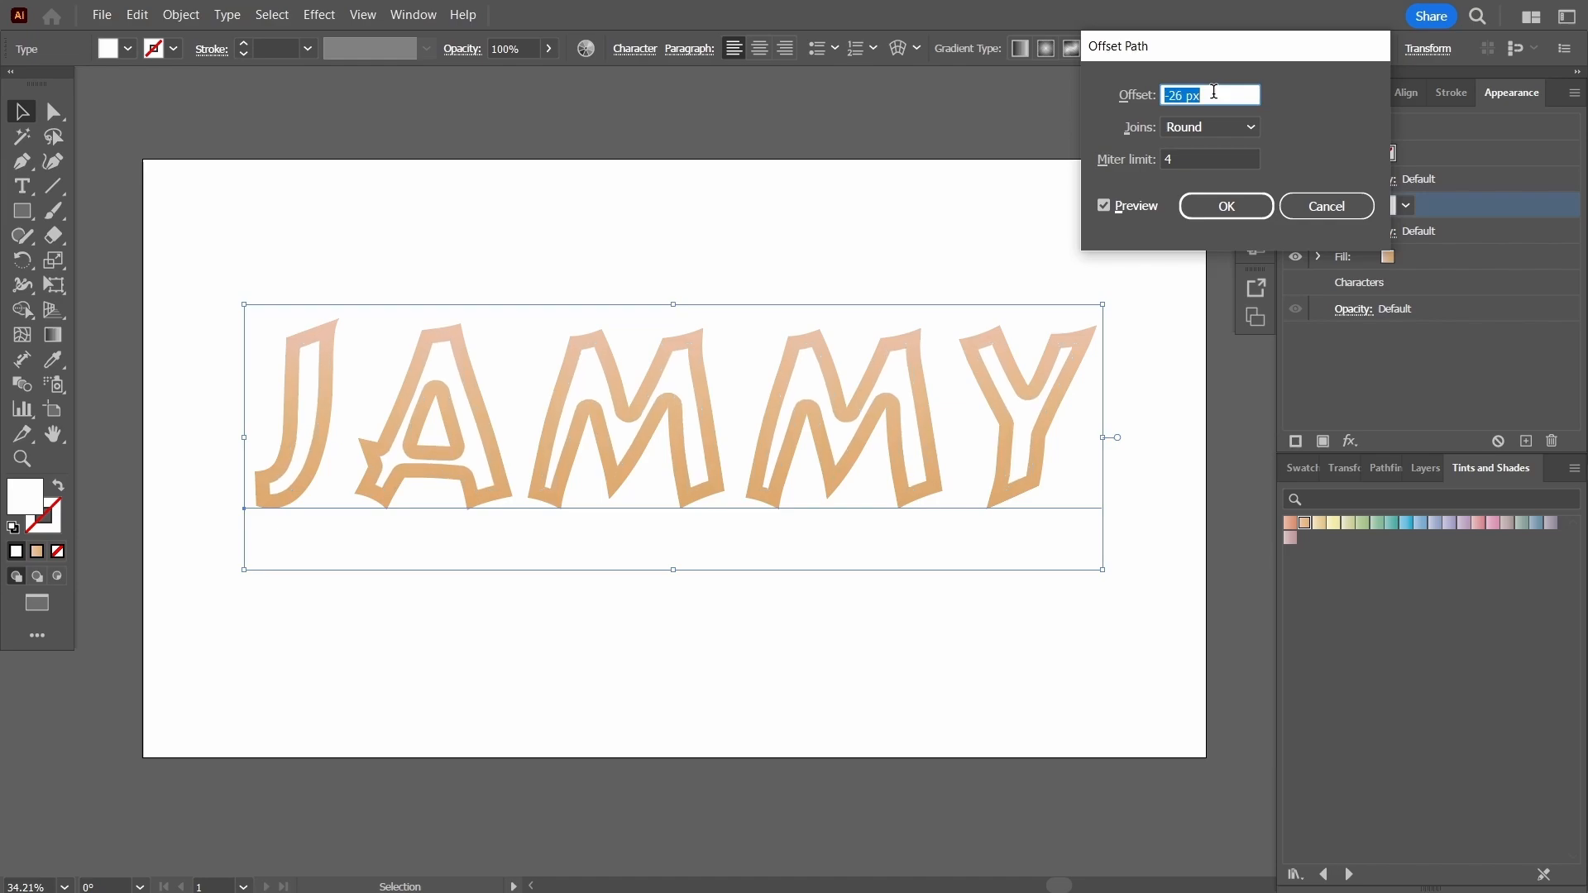
{"action": "key", "text": "Down"}
{"action": "key", "text": "Down"}
{"action": "key", "text": "Down"}
{"action": "key", "text": "Down"}
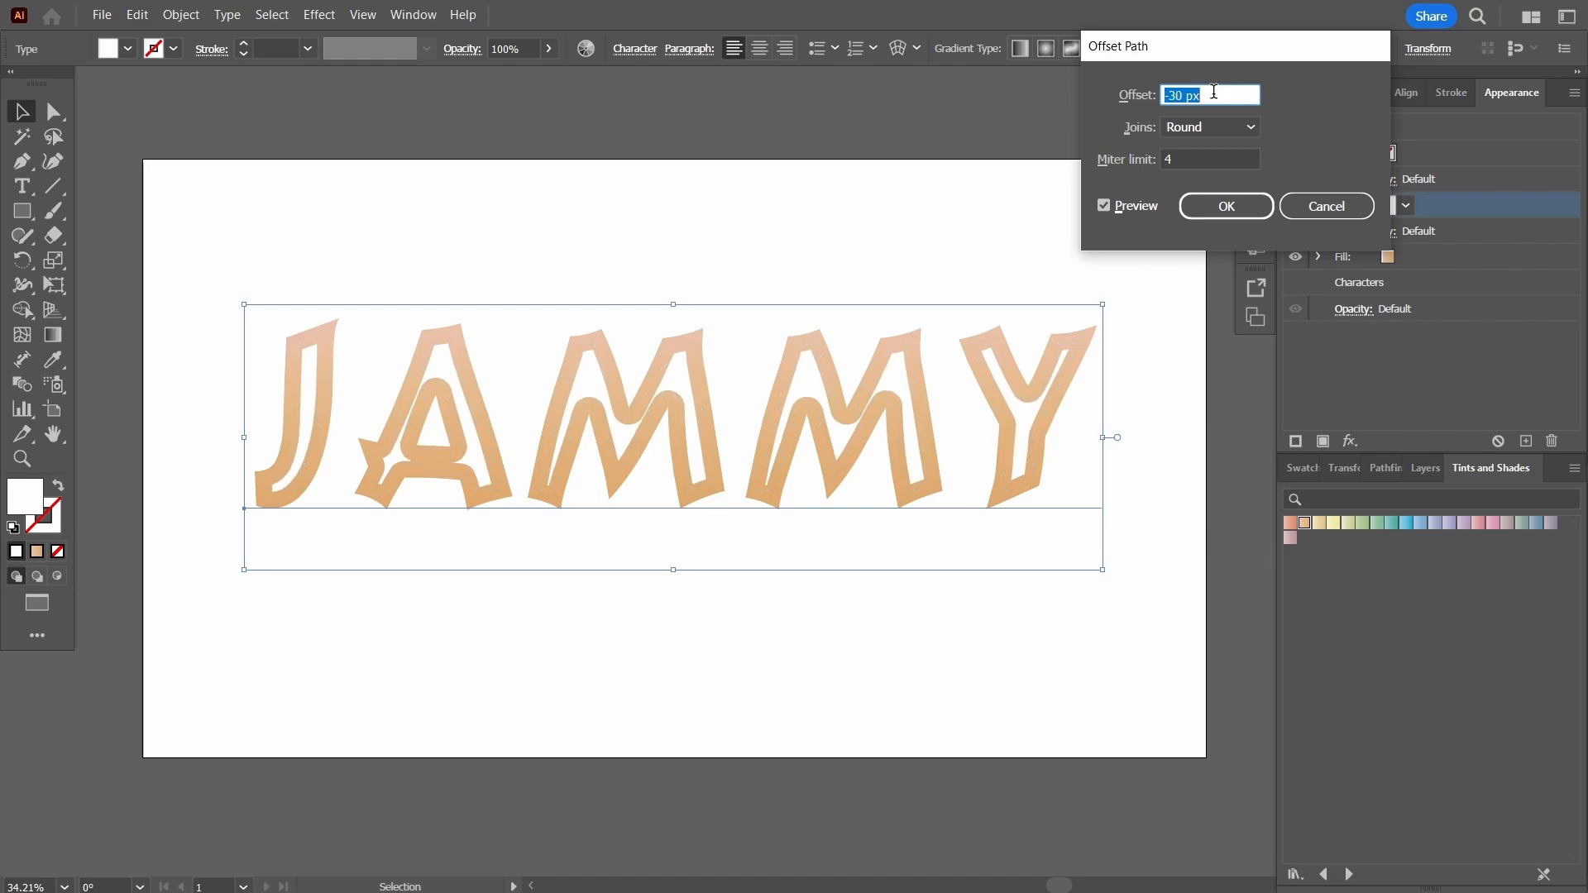
{"action": "key", "text": "Up"}
{"action": "key", "text": "Up"}
{"action": "key", "text": "Up"}
{"action": "key", "text": "Up"}
{"action": "key", "text": "Up"}
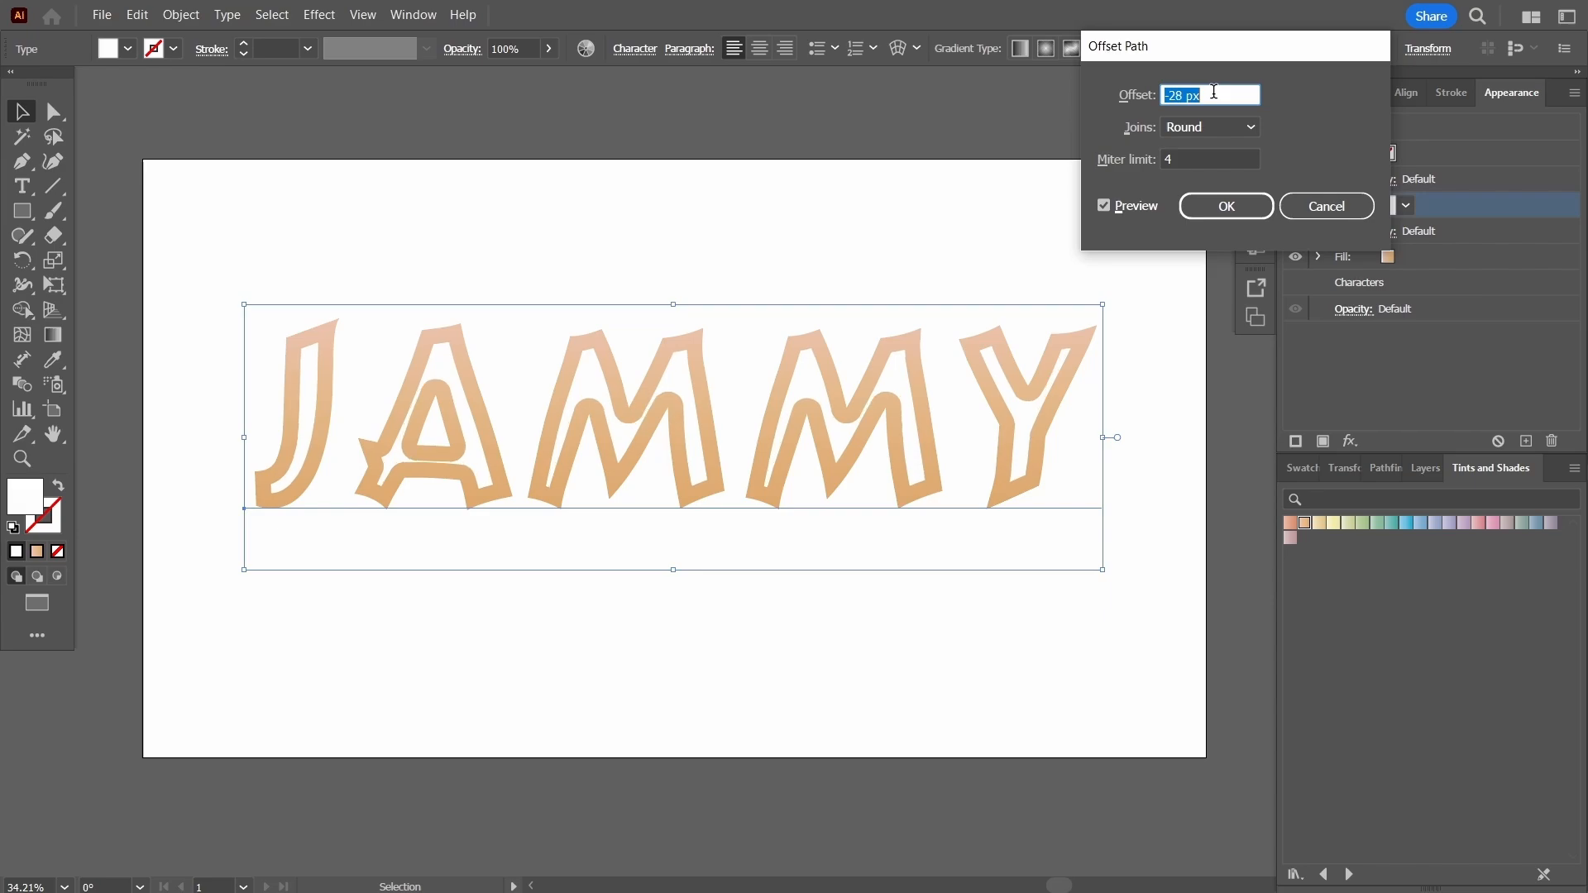
{"action": "key", "text": "Up"}
{"action": "key", "text": "Up"}
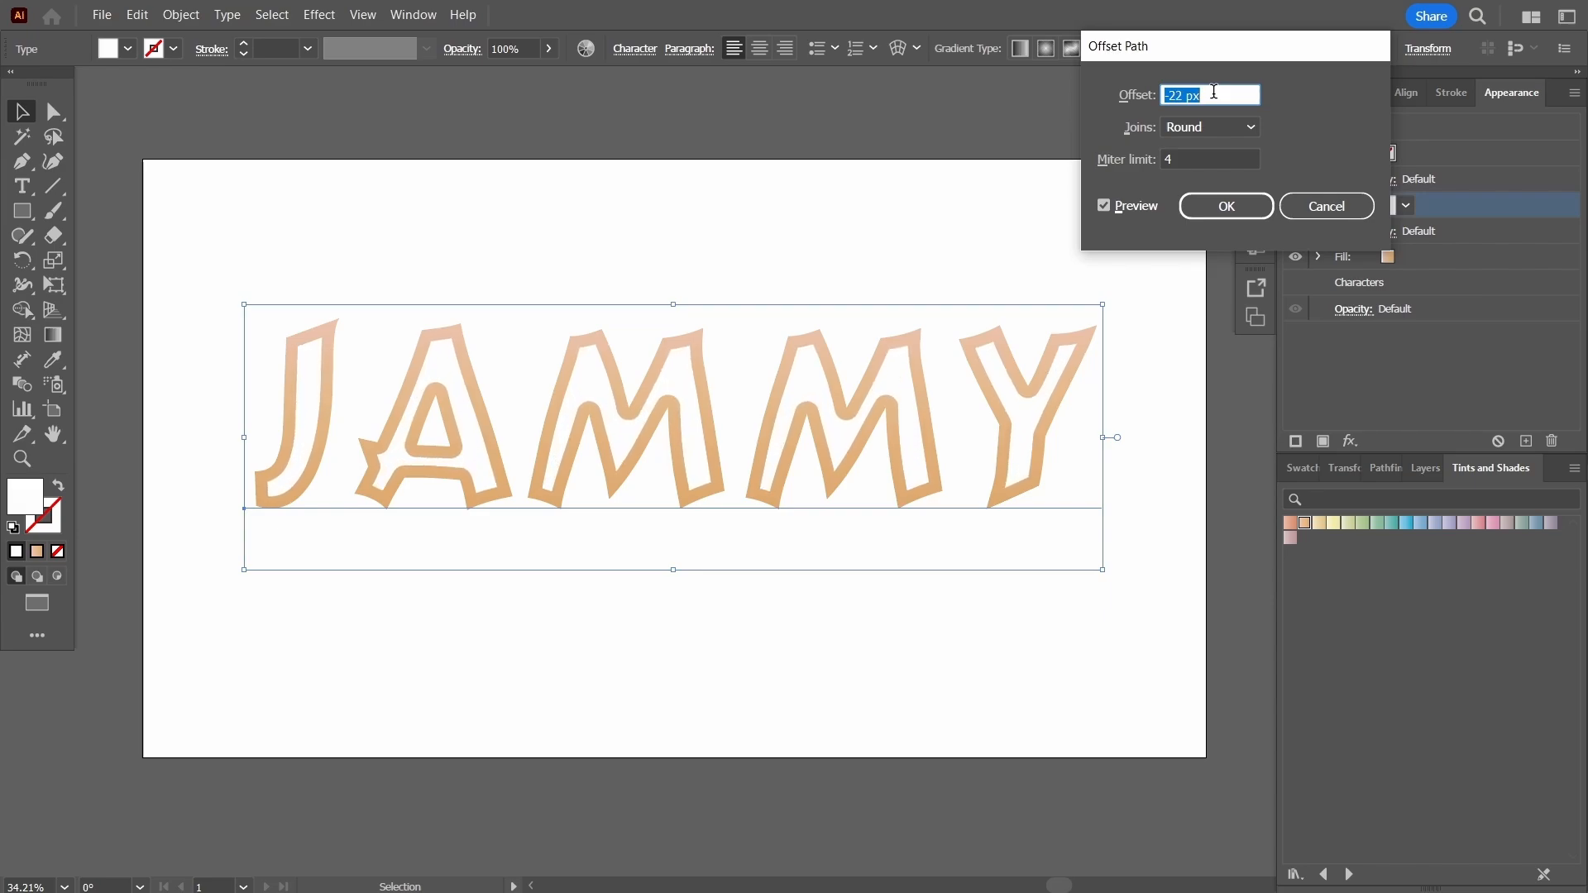
{"action": "key", "text": "Down"}
{"action": "key", "text": "Down"}
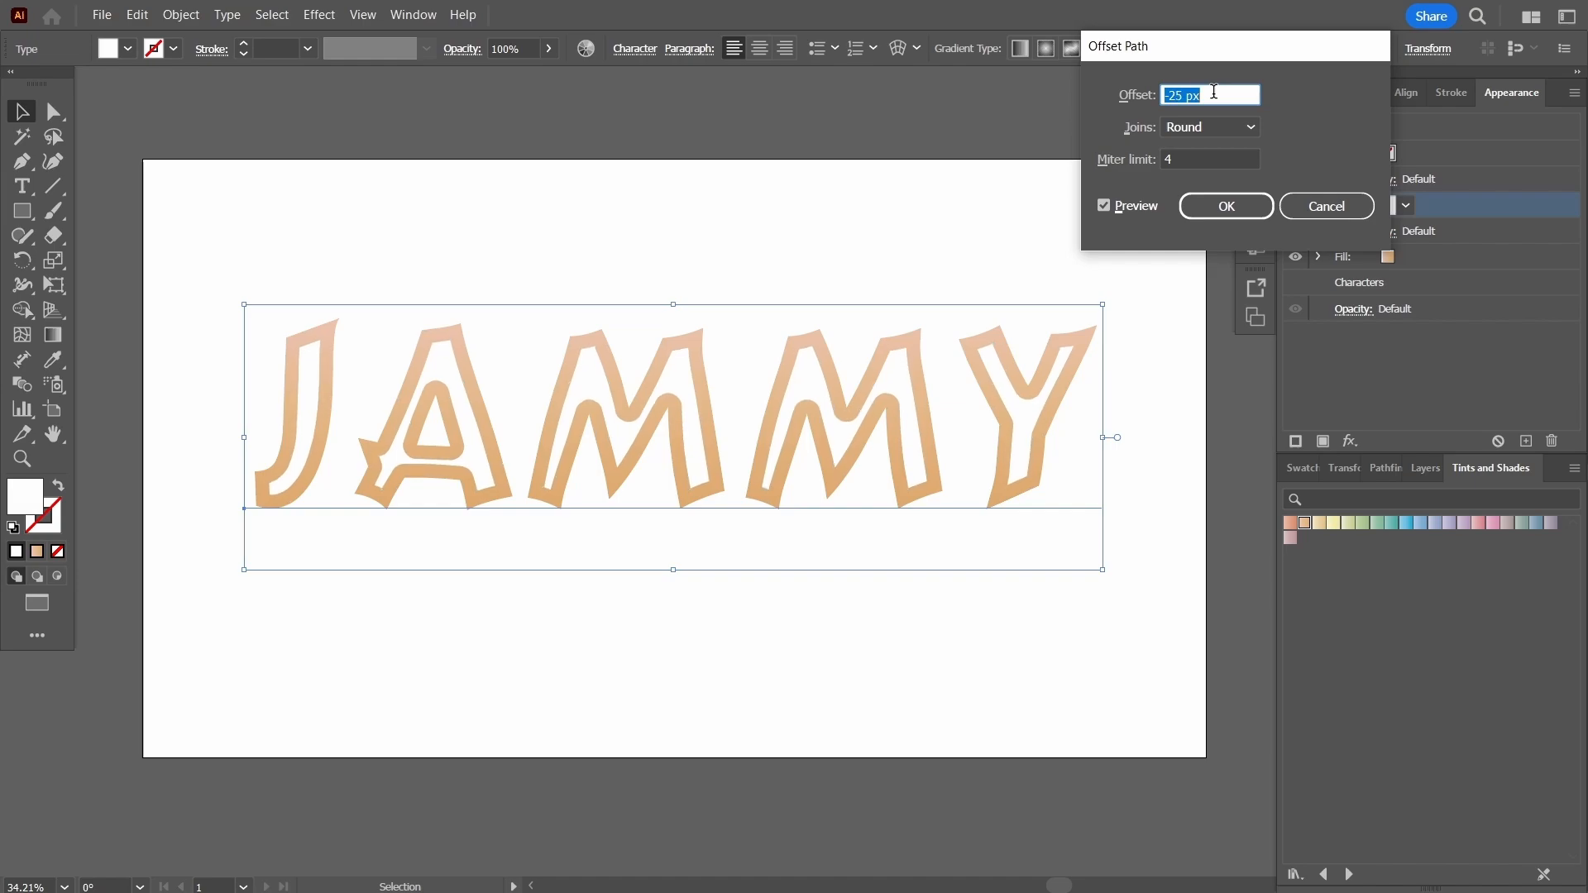
- Set the Offset Path joins to Miter and apply the effect to the white fill
{"action": "left_click", "coordinate": [1194, 131]}
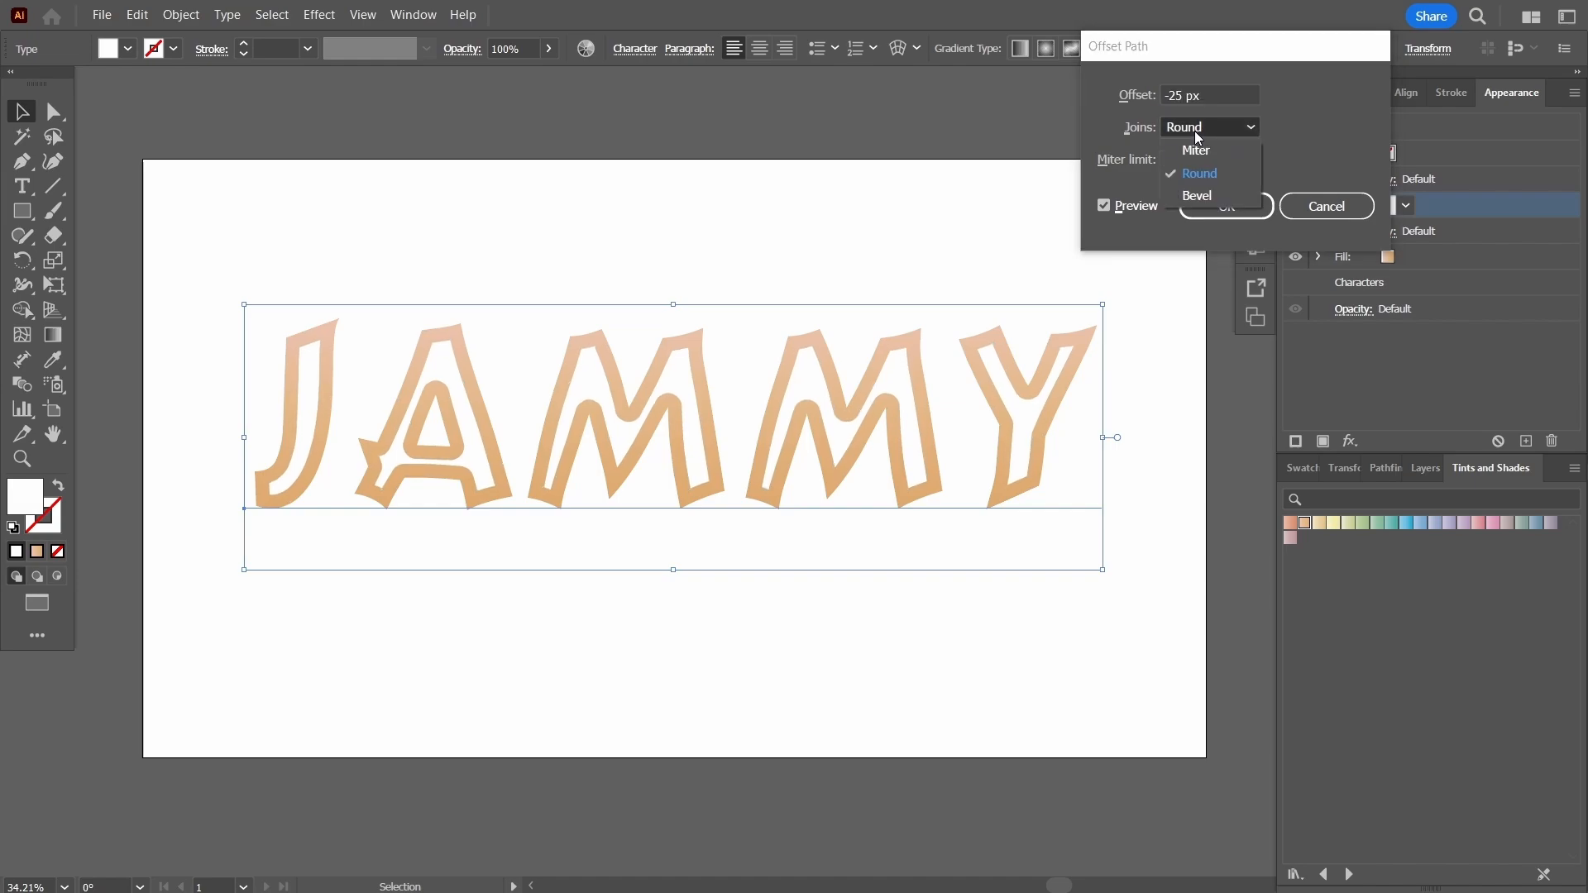
{"action": "left_click", "coordinate": [1196, 149]}
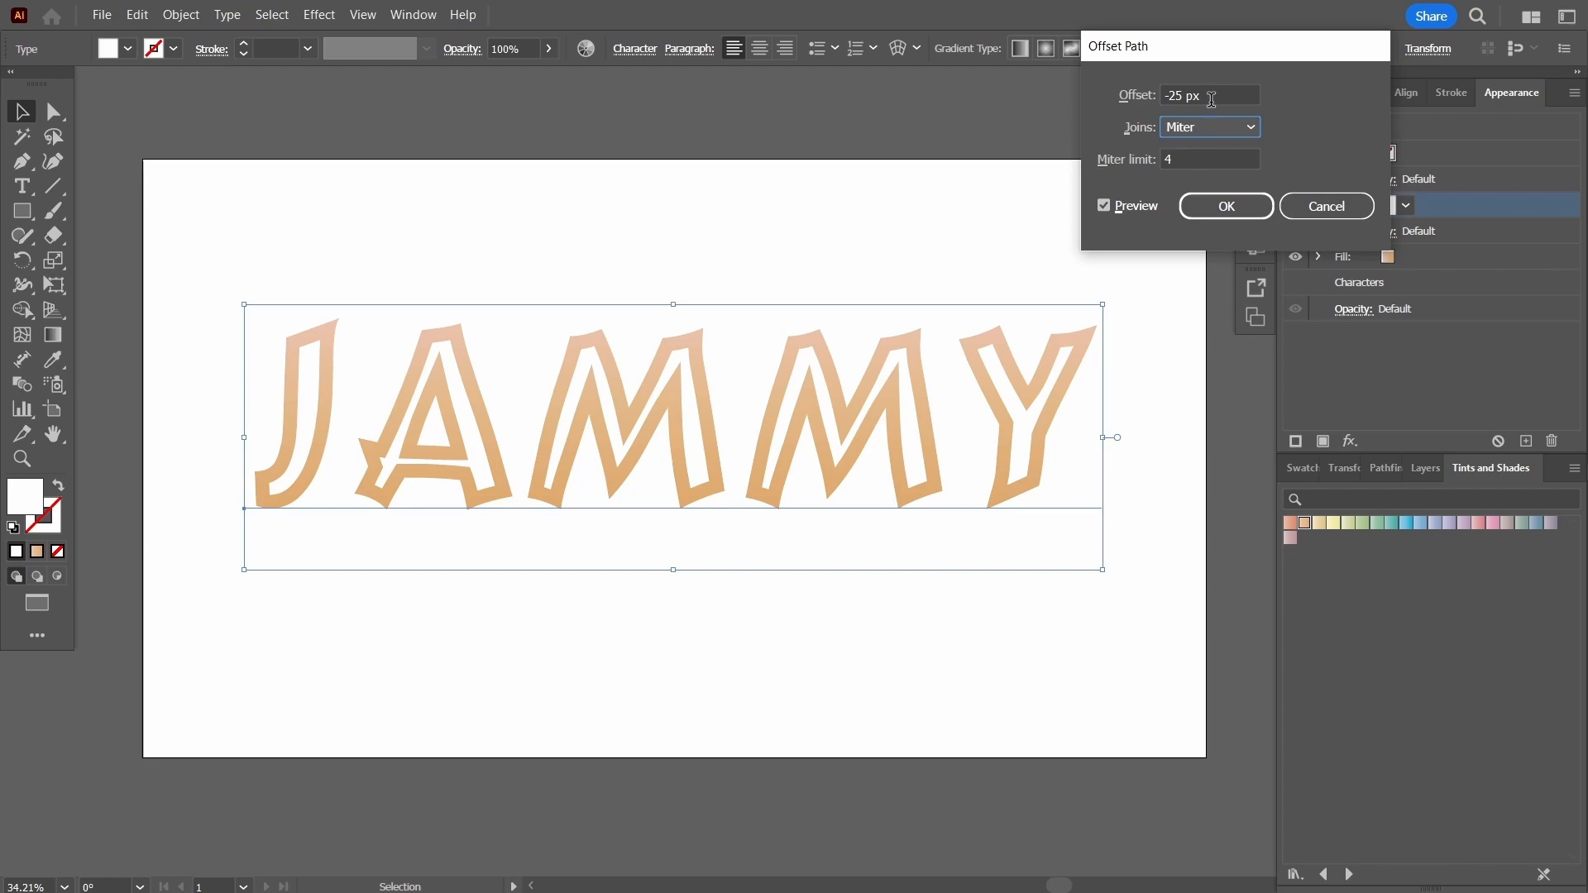
{"action": "left_click", "coordinate": [1256, 205]}
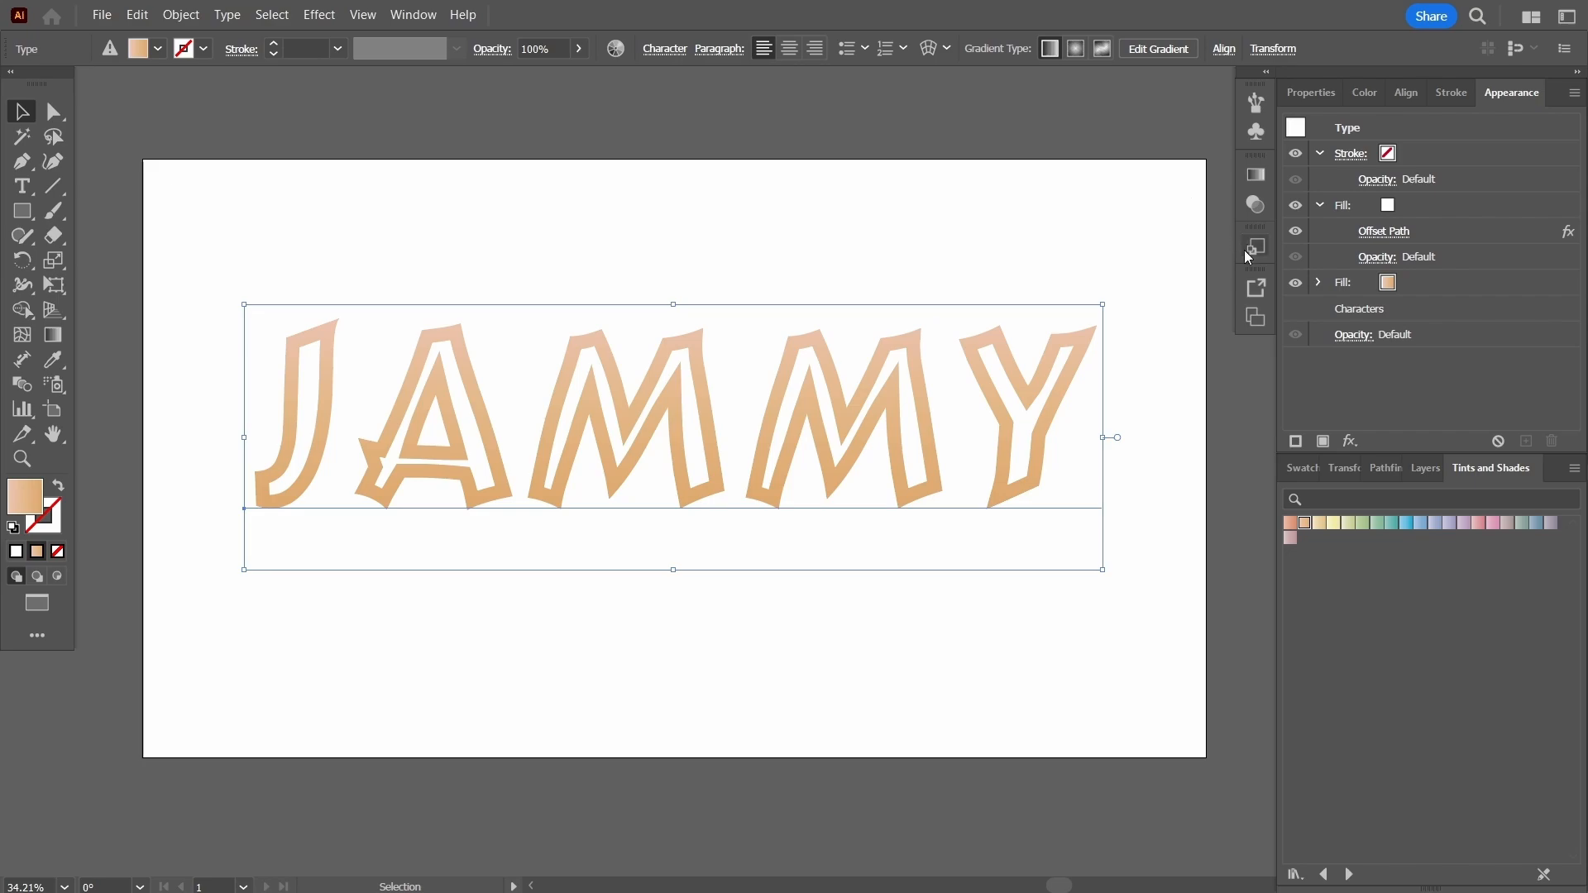
- Lower the white fill's opacity to 56% and deselect the text
{"action": "left_click", "coordinate": [1431, 260]}
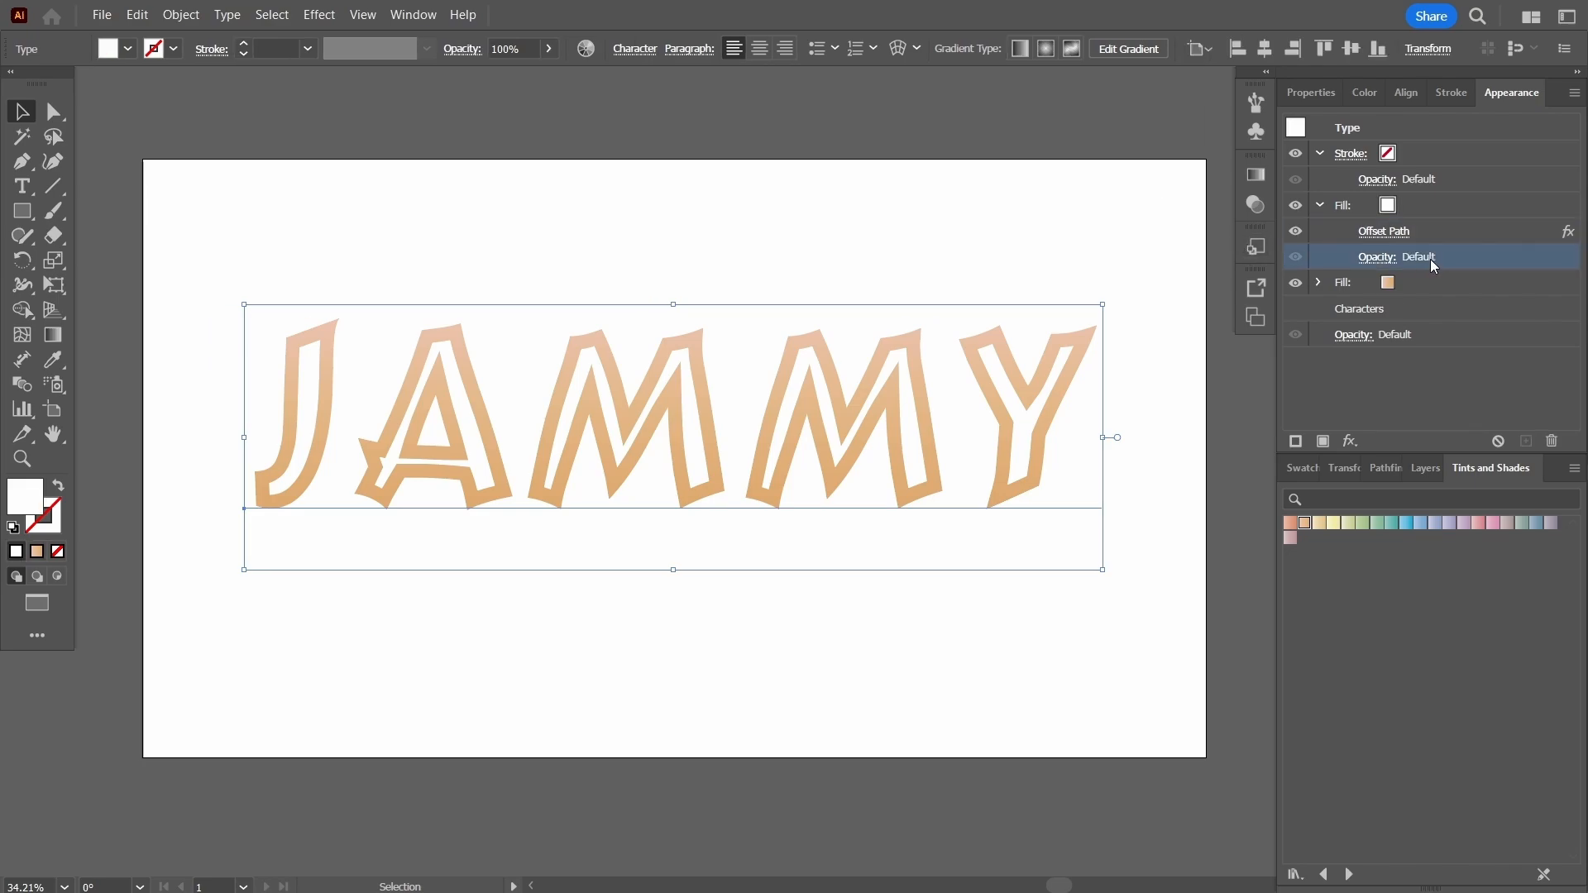
{"action": "left_click", "coordinate": [1379, 260]}
{"action": "left_click", "coordinate": [1367, 298]}
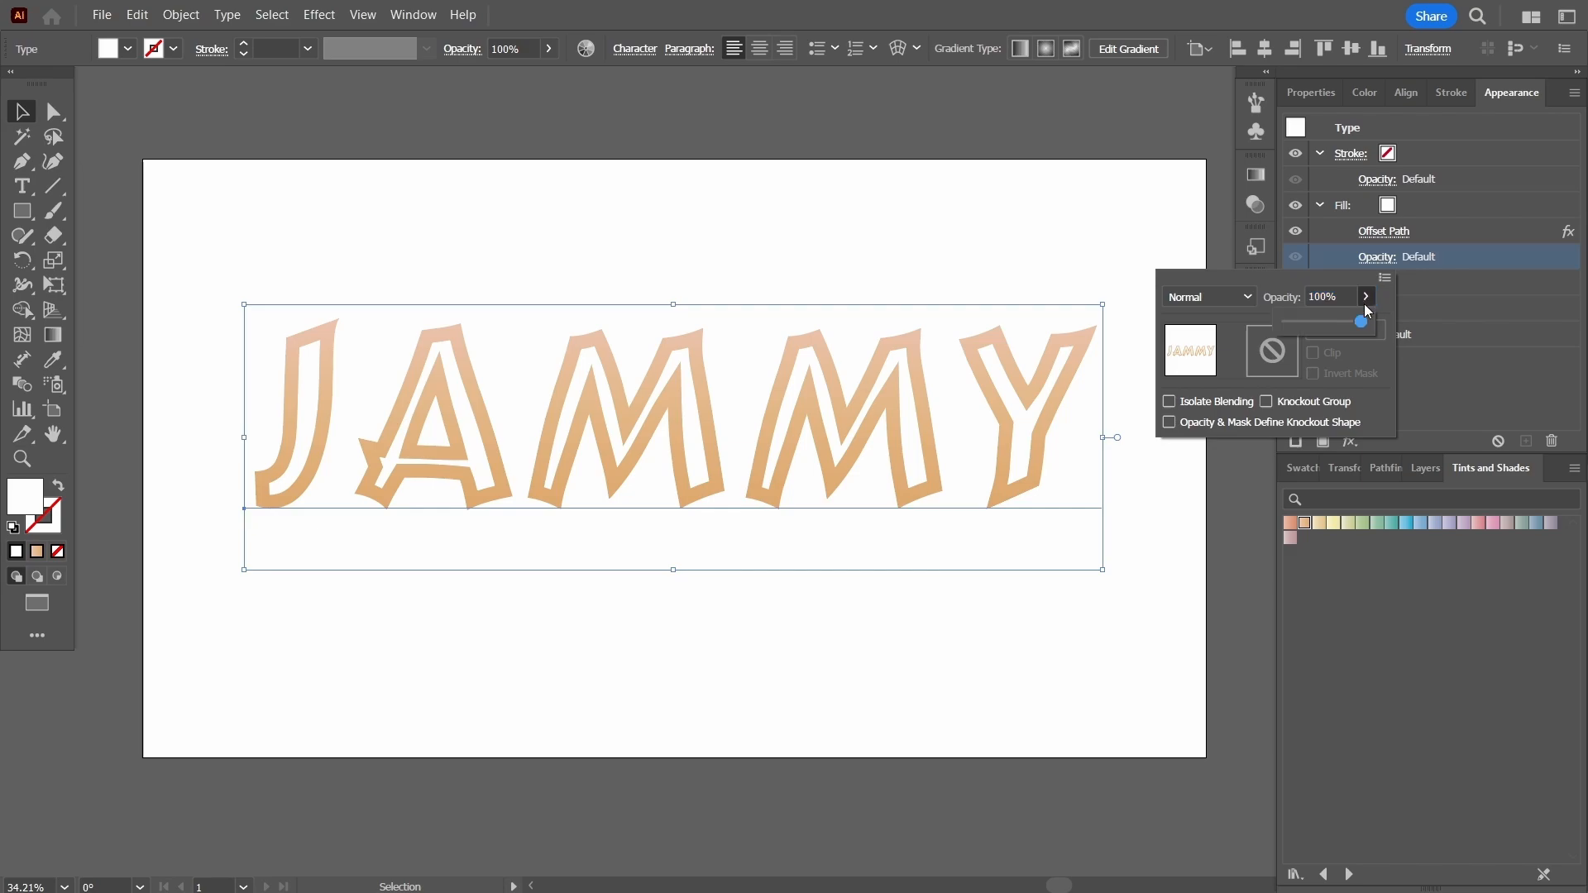
{"action": "mouse_move", "coordinate": [1365, 330]}
{"action": "left_mouse_down"}
{"action": "mouse_move", "coordinate": [1335, 331]}
{"action": "mouse_move", "coordinate": [1371, 331]}
{"action": "left_mouse_up"}
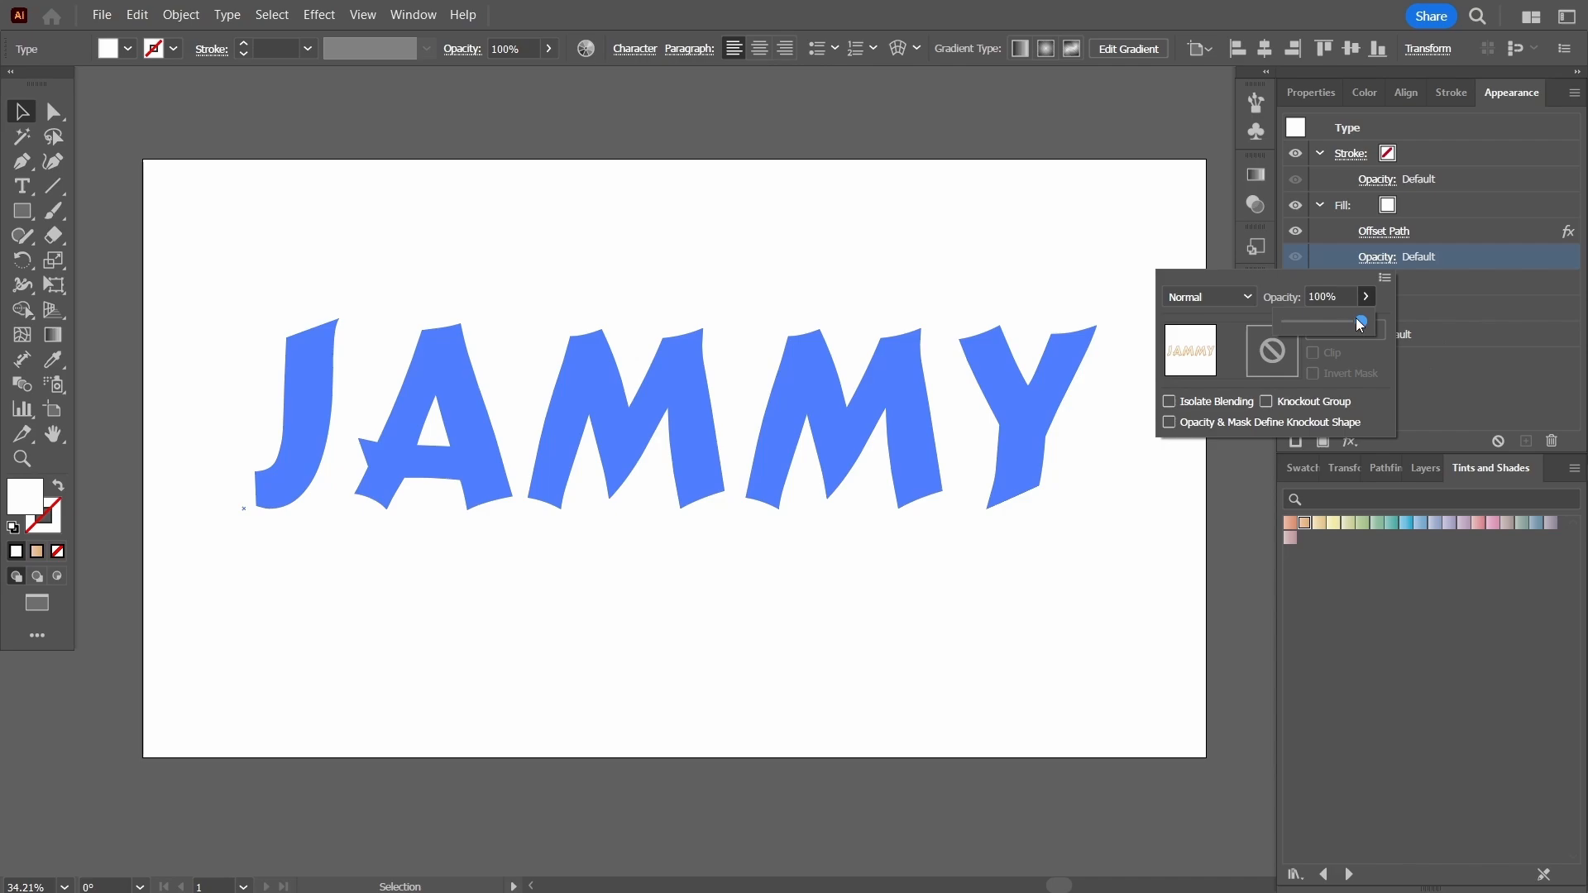
{"action": "left_click_drag", "start_coordinate": [1361, 325], "coordinate": [1338, 329]}
{"action": "left_click", "coordinate": [1456, 373]}
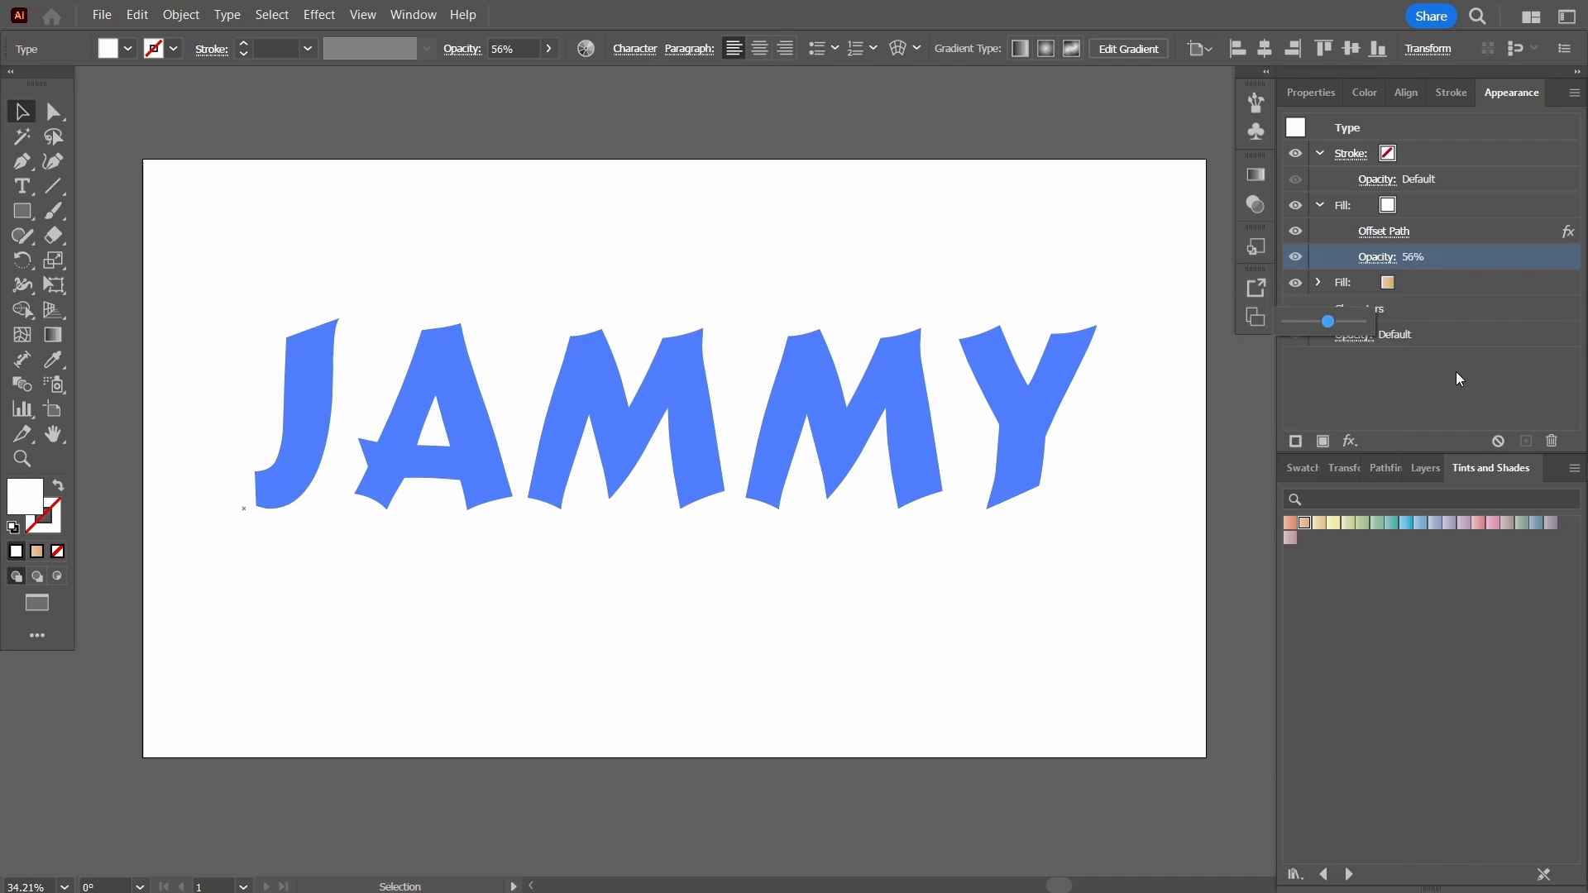
{"action": "left_click", "coordinate": [1073, 557]}
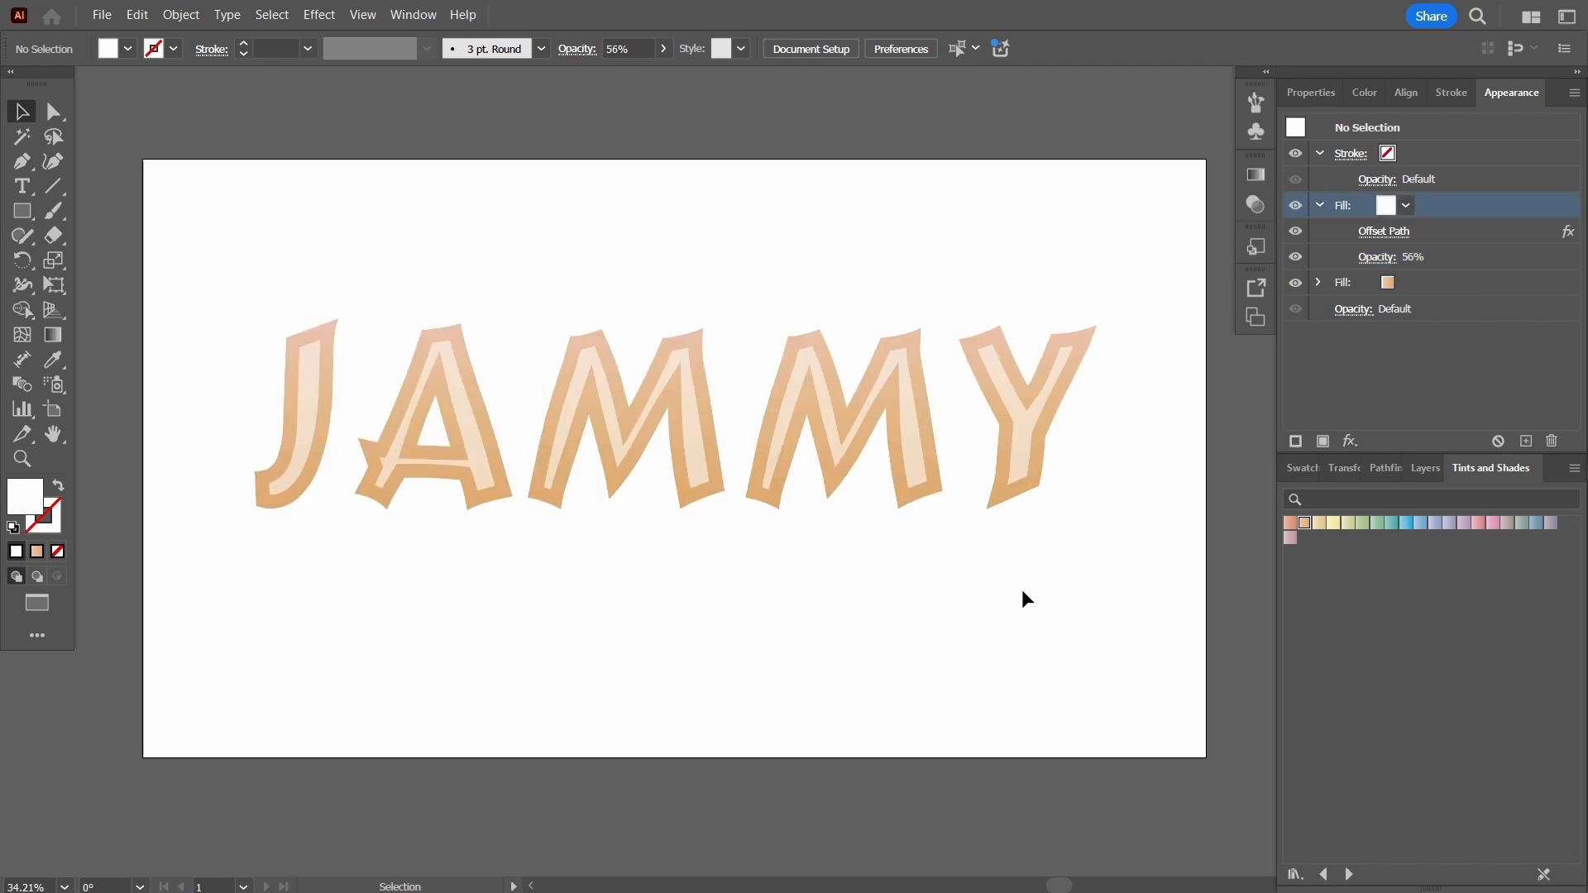
- Apply a Gaussian Blur with a radius of about 41 pixels to the JAMMY text's white fill
{"action": "left_click", "coordinate": [1034, 391]}
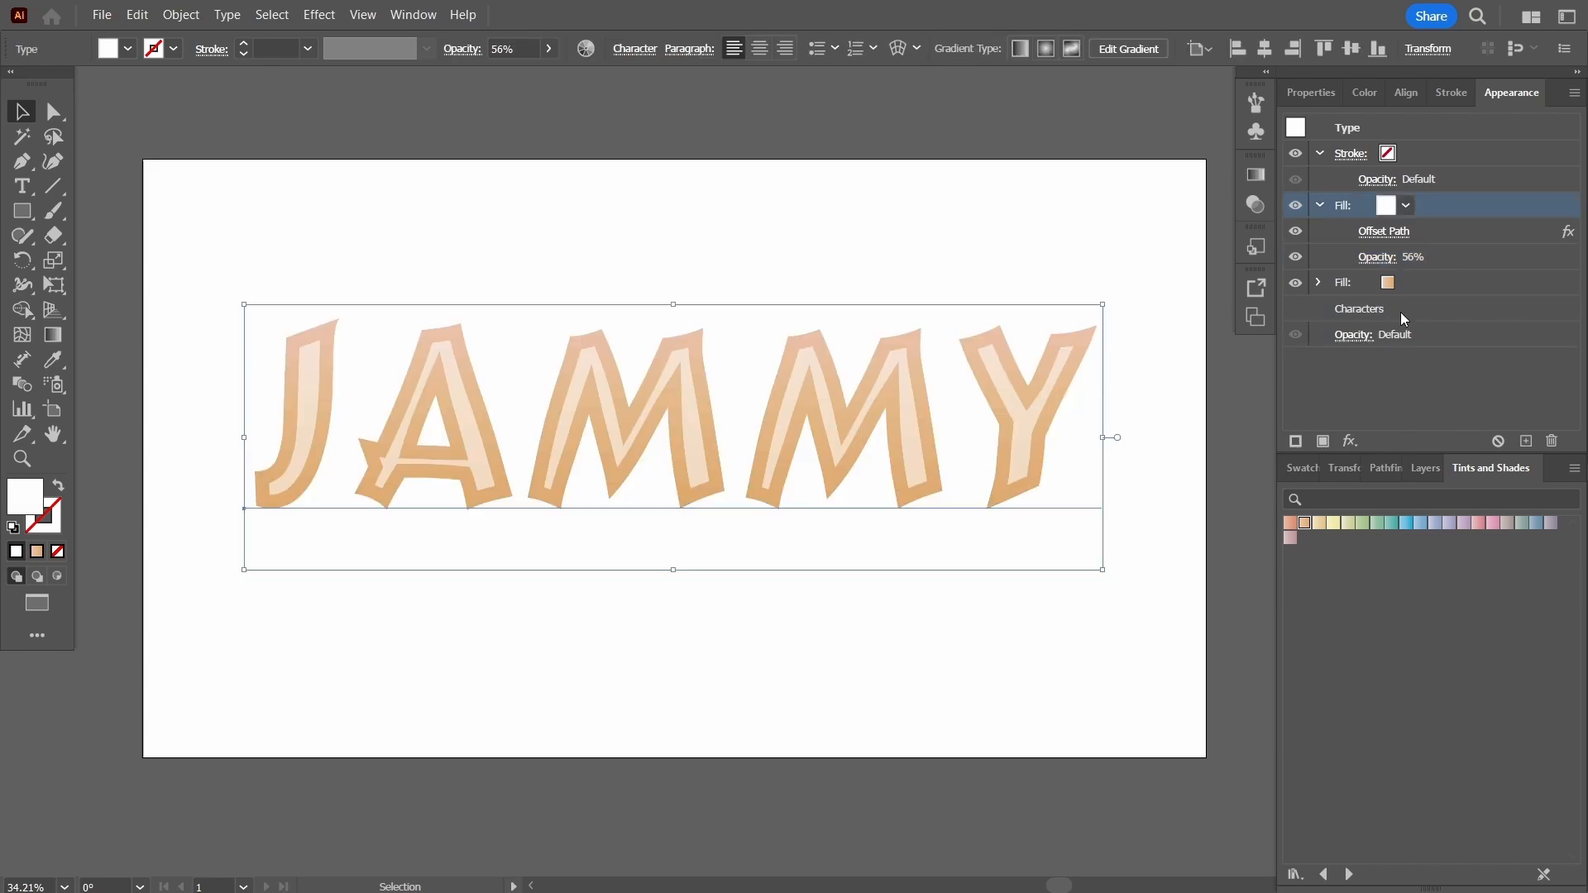
{"action": "left_click", "coordinate": [1348, 443]}
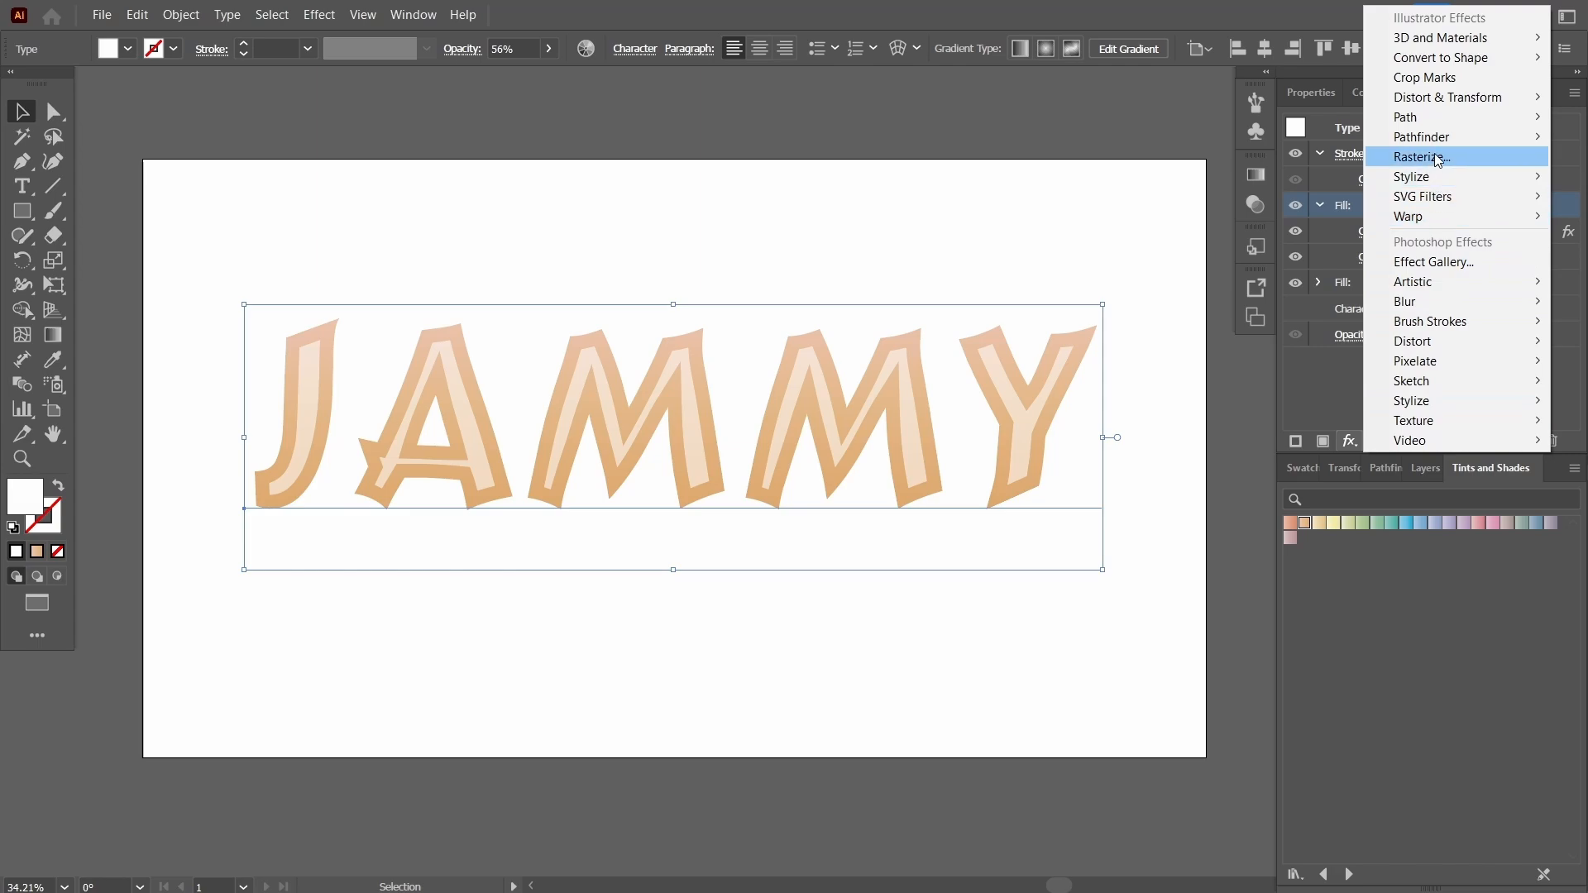
{"action": "mouse_move", "coordinate": [1443, 303]}
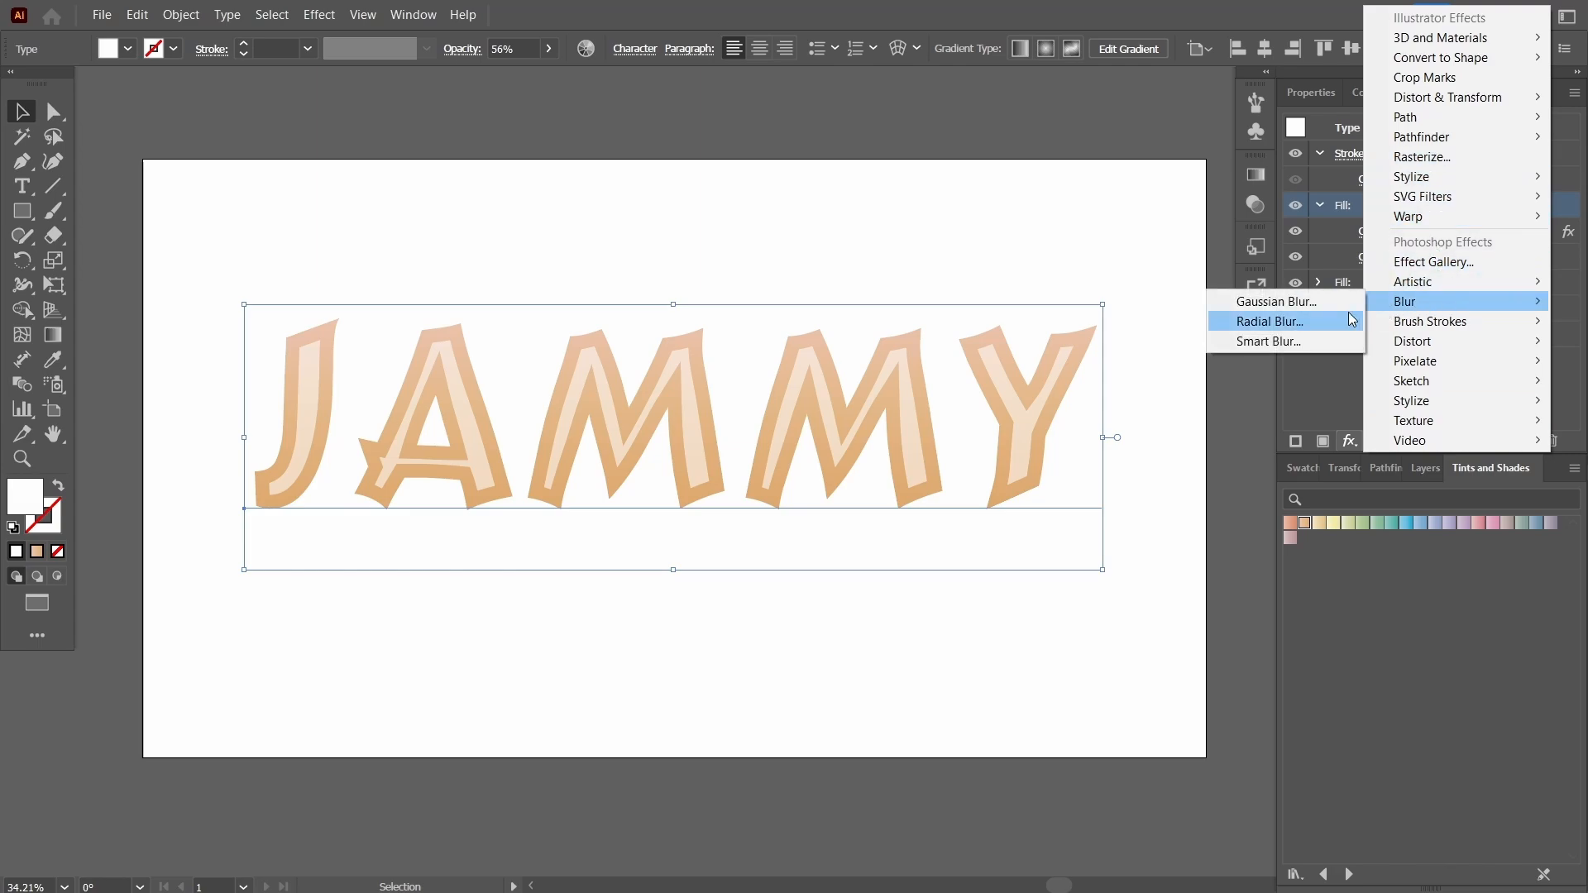
{"action": "left_click", "coordinate": [1323, 303]}
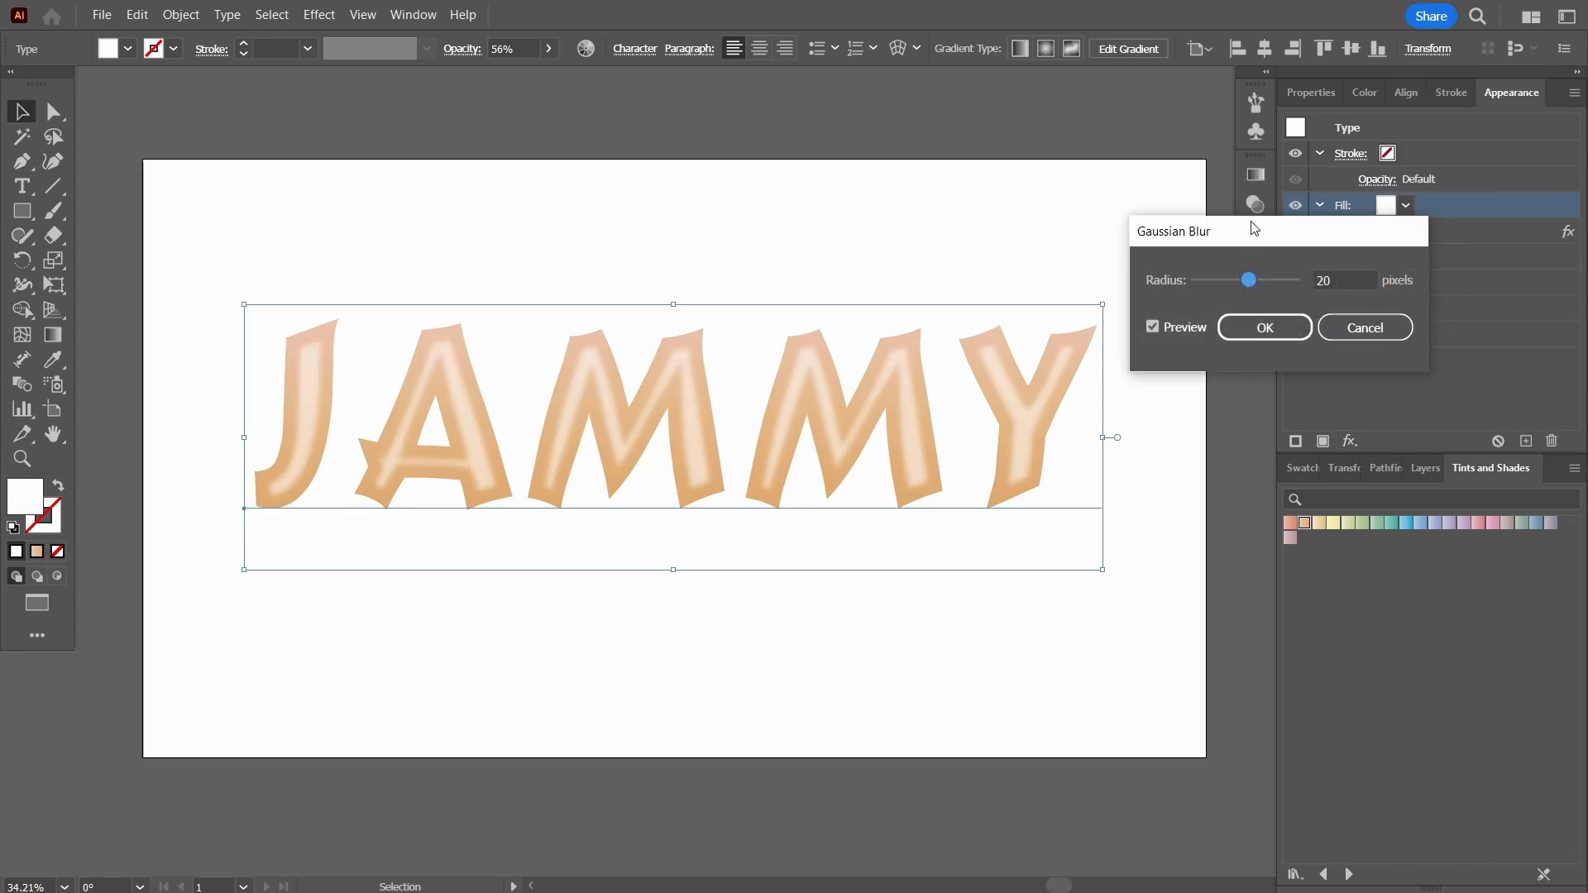
{"action": "left_click_drag", "start_coordinate": [1251, 221], "coordinate": [1311, 267]}
{"action": "left_click_drag", "start_coordinate": [1309, 323], "coordinate": [1304, 327]}
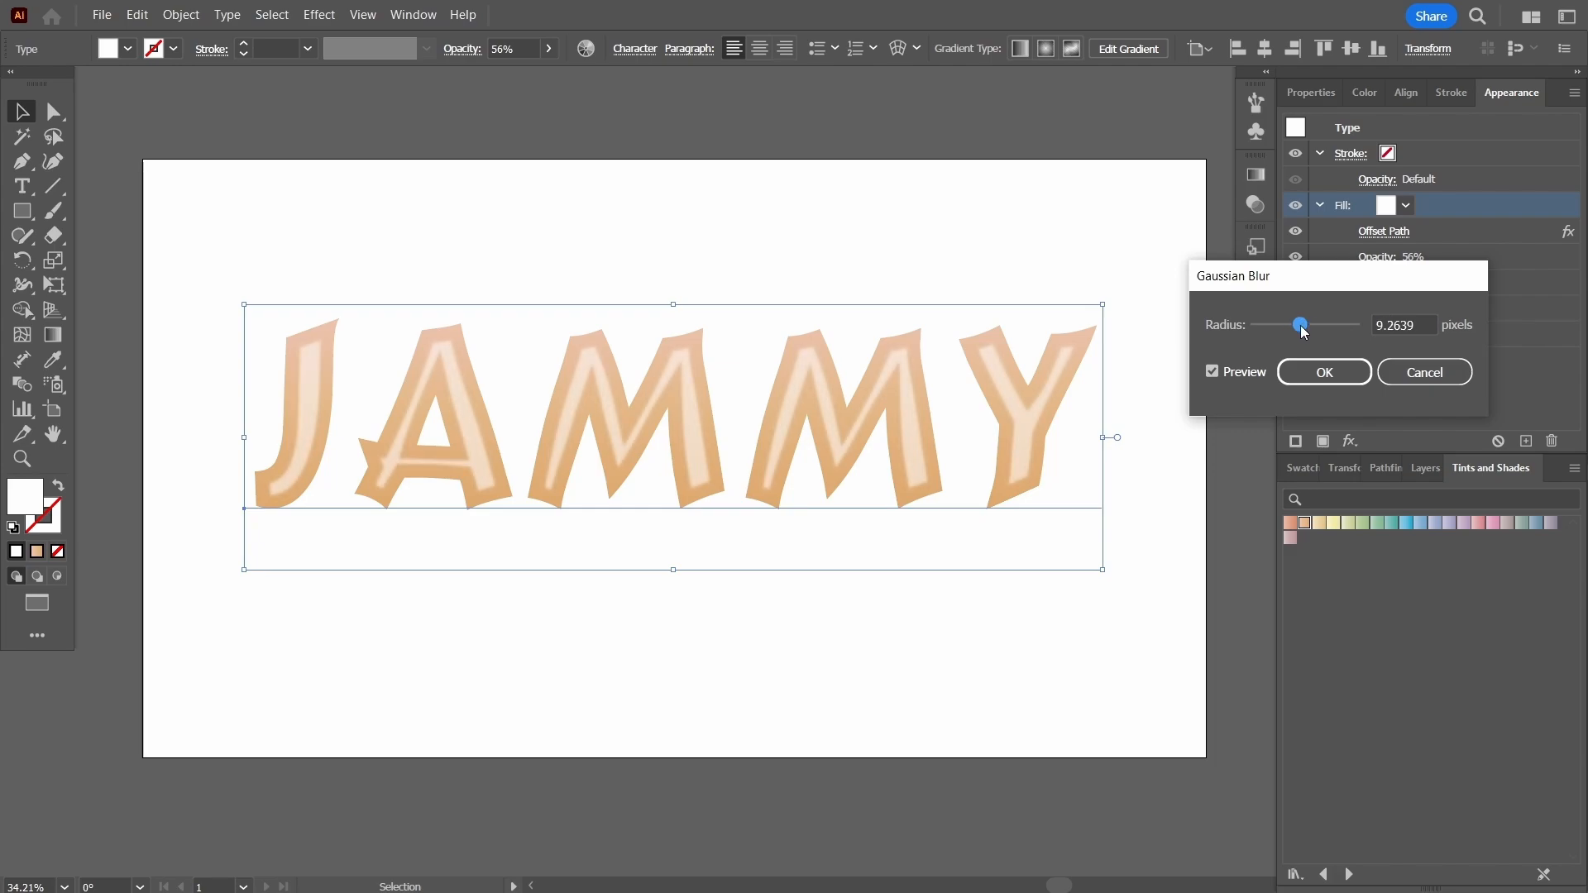
{"action": "left_click_drag", "start_coordinate": [1303, 328], "coordinate": [1323, 331]}
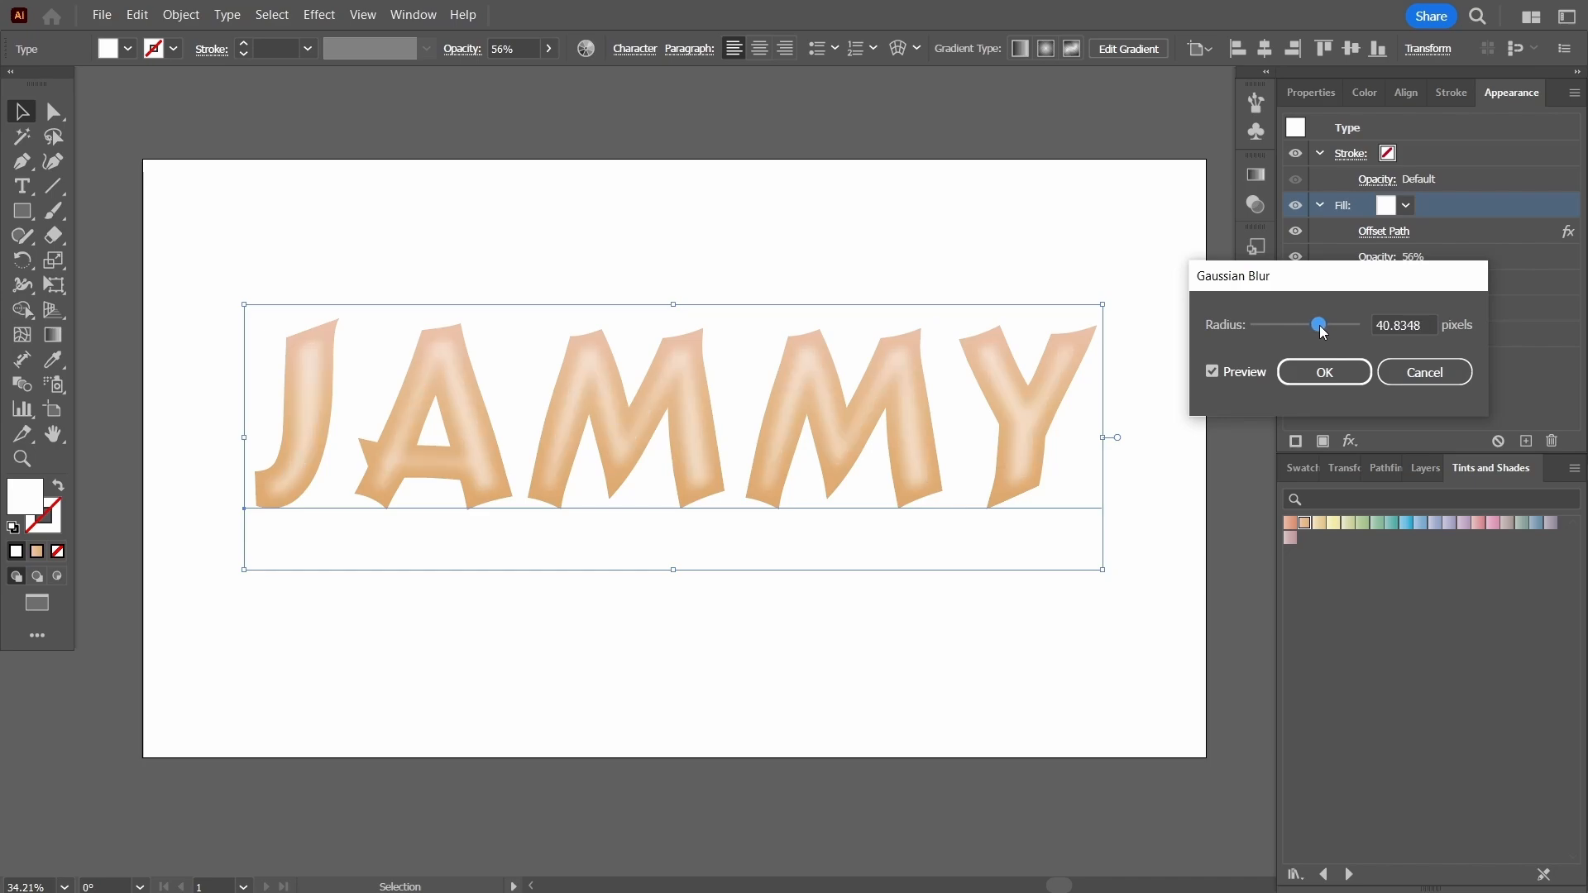
{"action": "left_click", "coordinate": [1340, 372]}
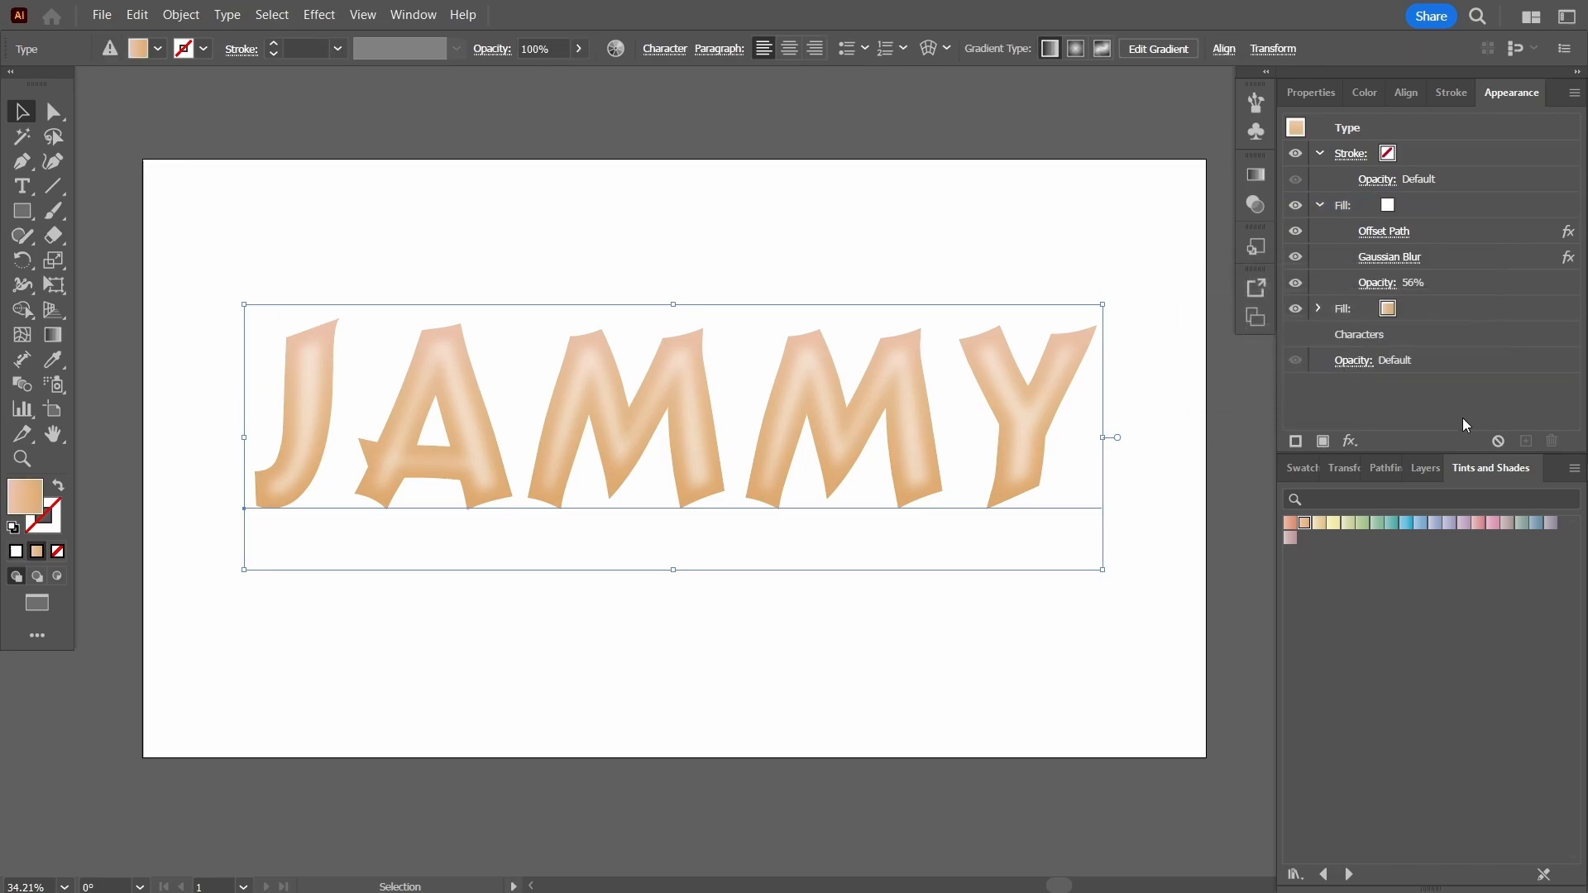
- Change the blending mode of the blurred white fill to Screen
{"action": "left_click", "coordinate": [1379, 282]}
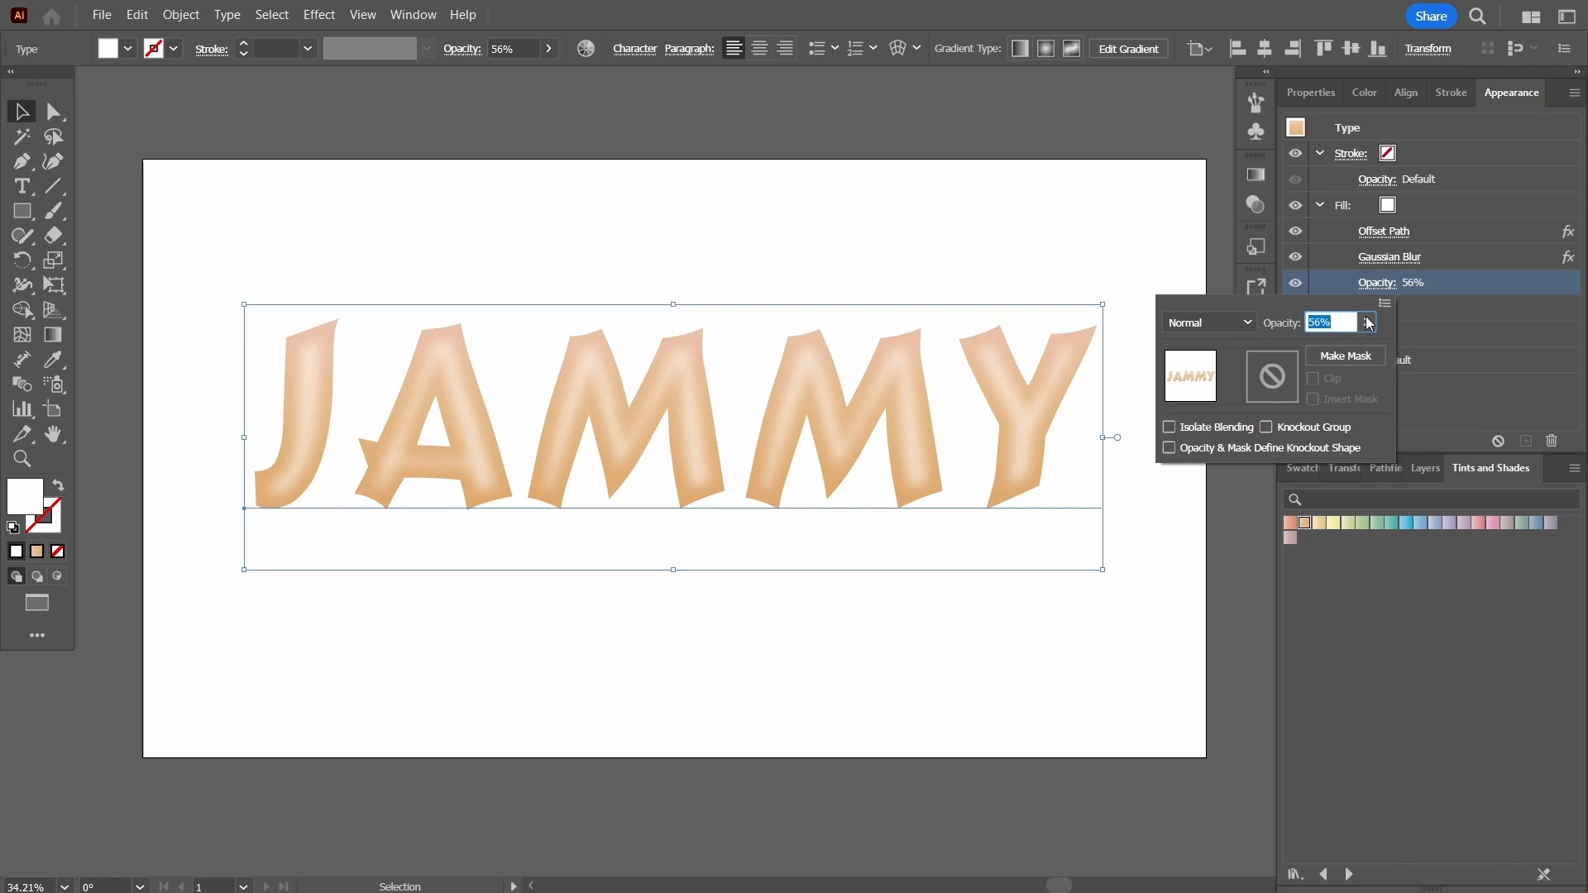
{"action": "left_click", "coordinate": [1248, 322]}
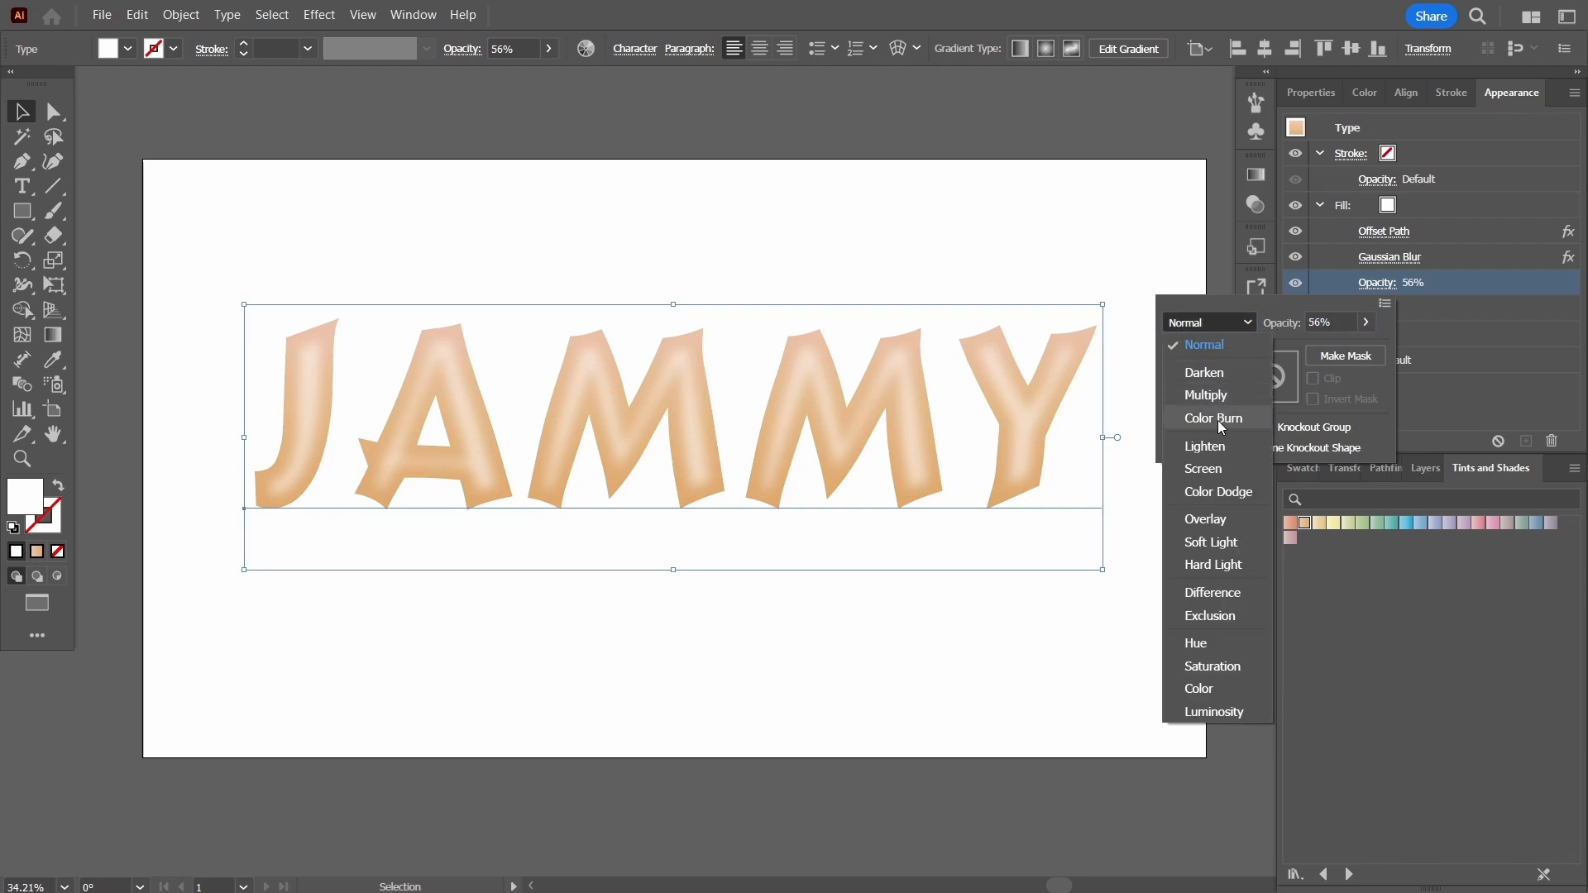
{"action": "left_click", "coordinate": [1218, 471]}
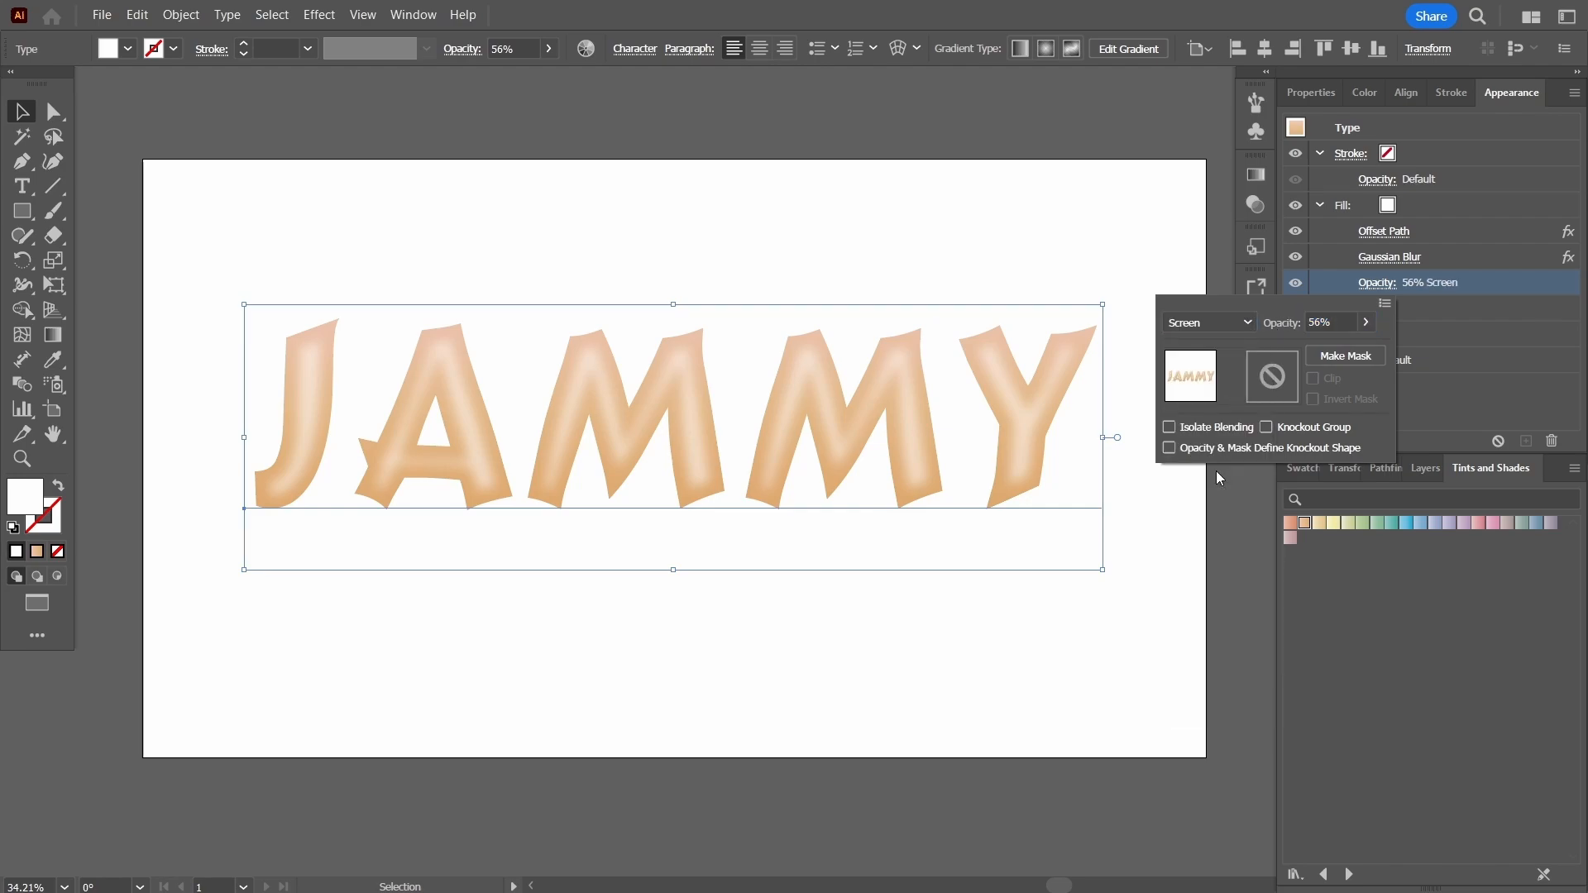
- Try the Multiply blending mode on the white fill and return it to Screen
{"action": "left_click", "coordinate": [1248, 322]}
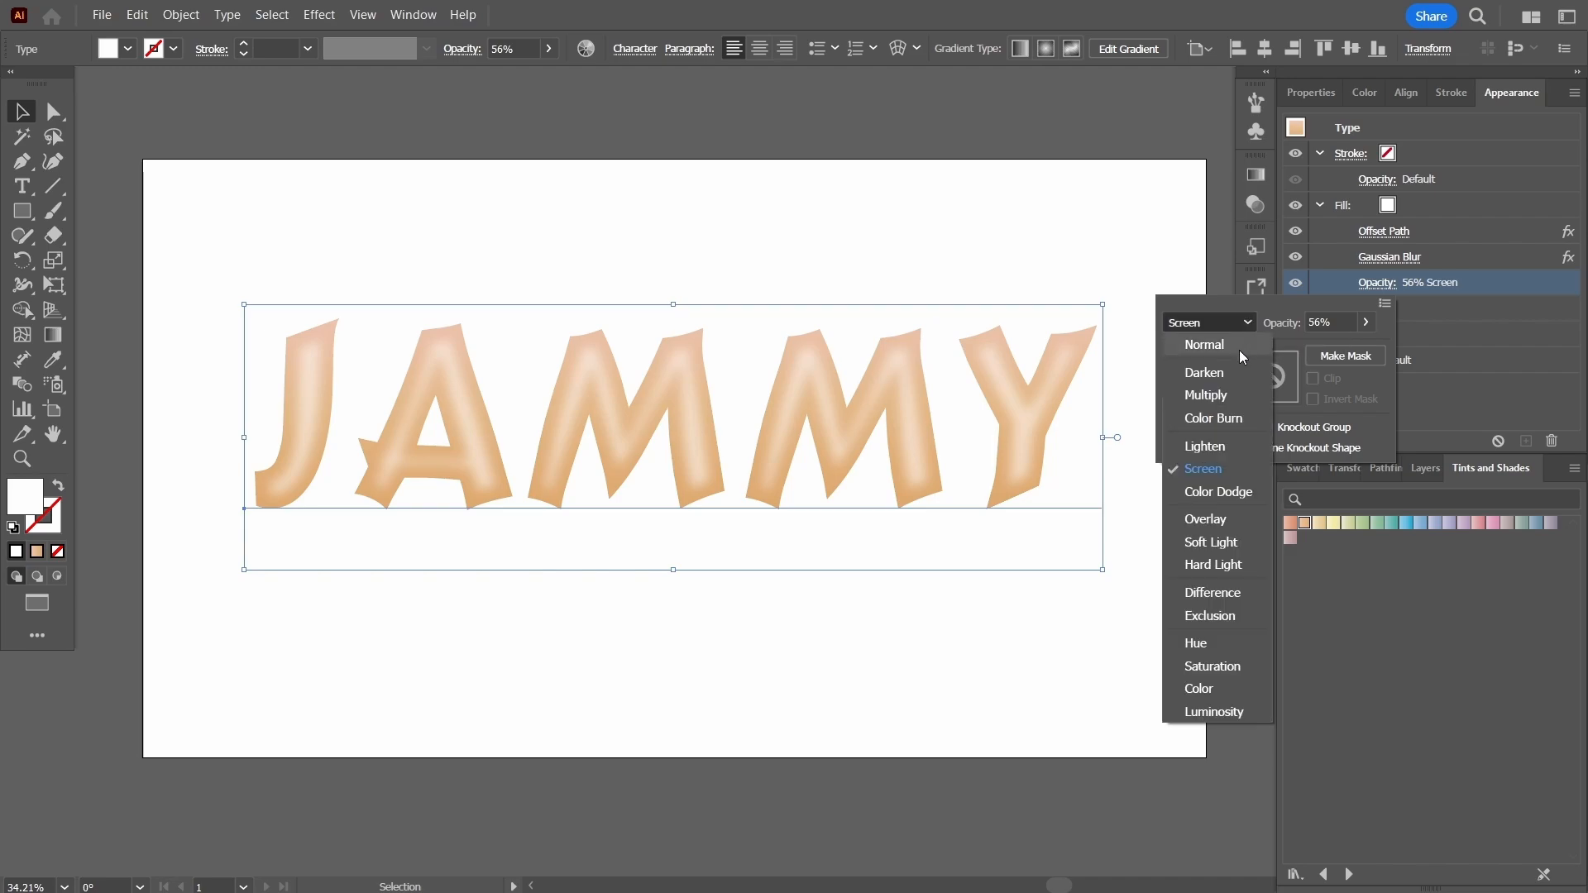
{"action": "left_click", "coordinate": [1227, 399]}
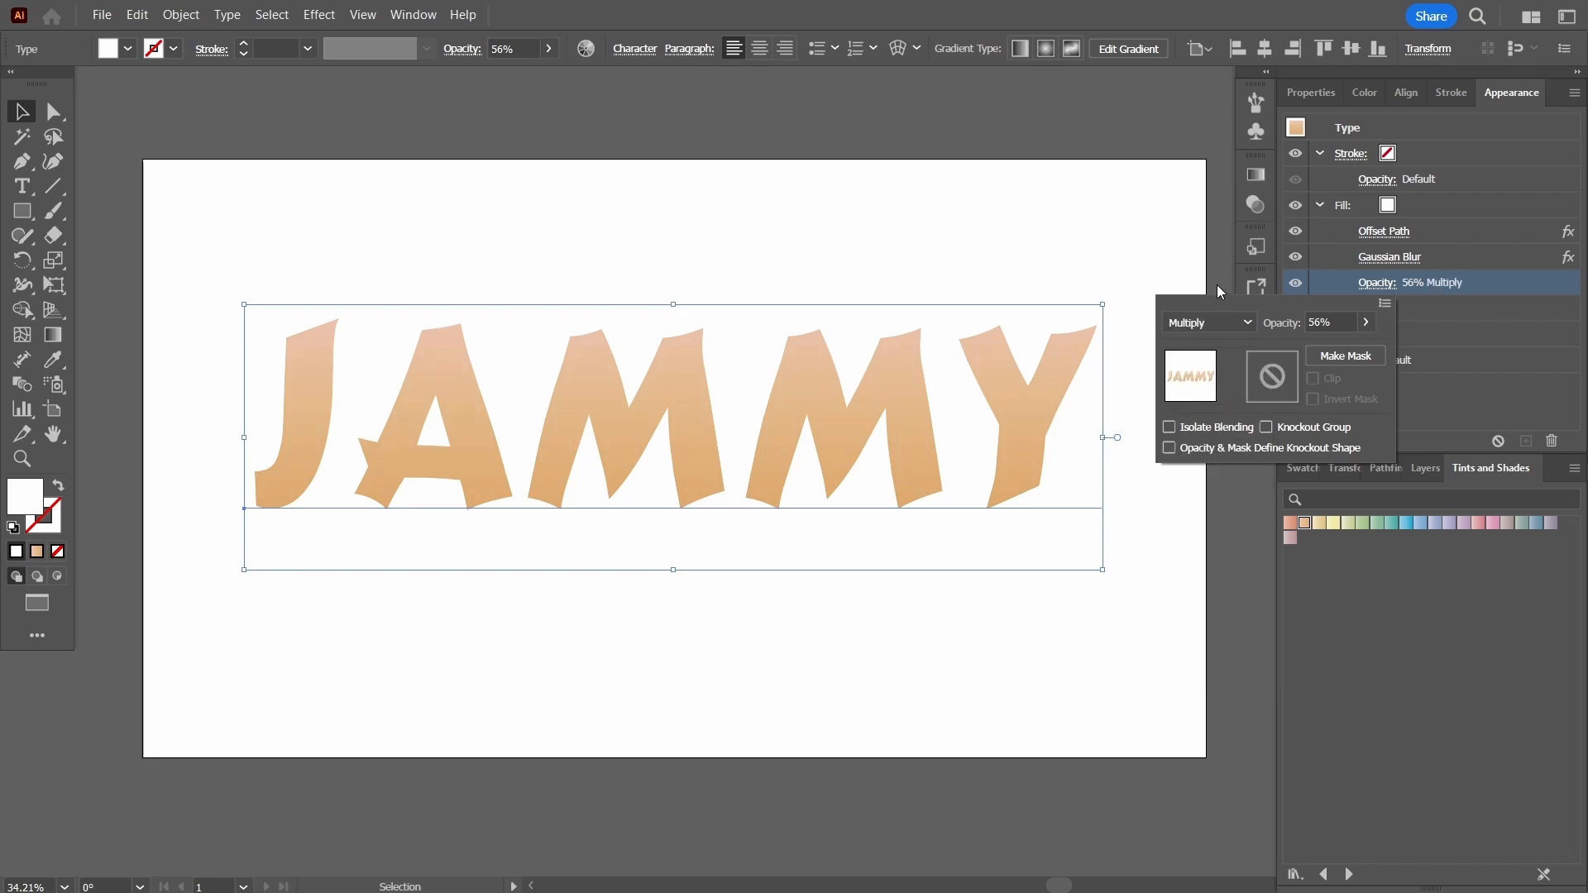
{"action": "left_click", "coordinate": [1243, 327]}
{"action": "left_click", "coordinate": [1234, 470]}
- Raise the white fill's opacity to 72% in Screen mode and deselect the text
{"action": "left_click", "coordinate": [1366, 321]}
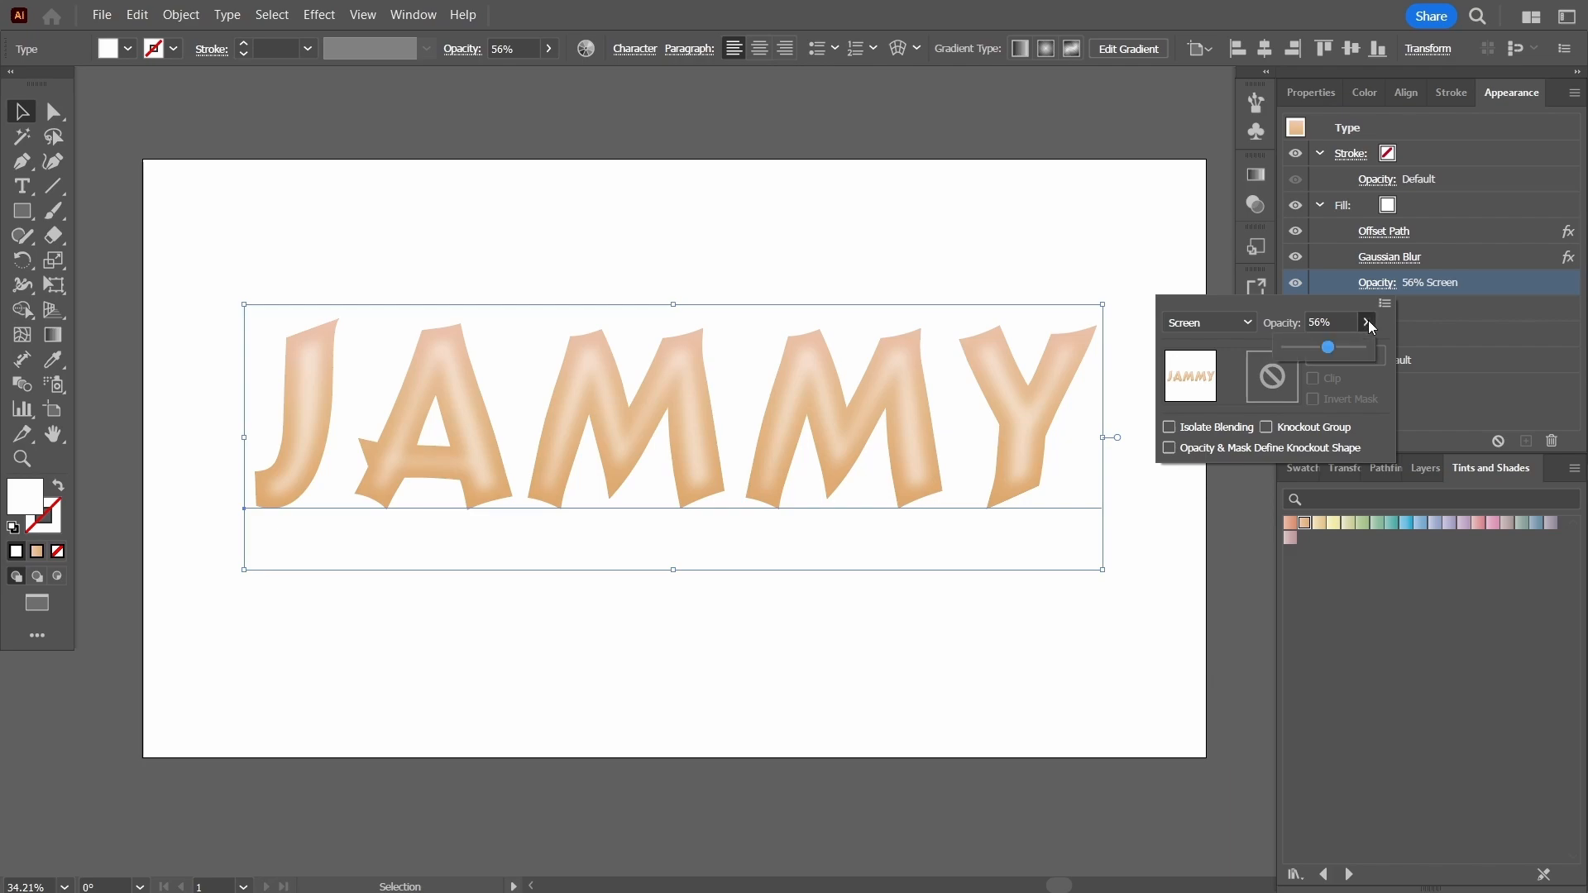
{"action": "left_click_drag", "start_coordinate": [1332, 351], "coordinate": [1341, 351]}
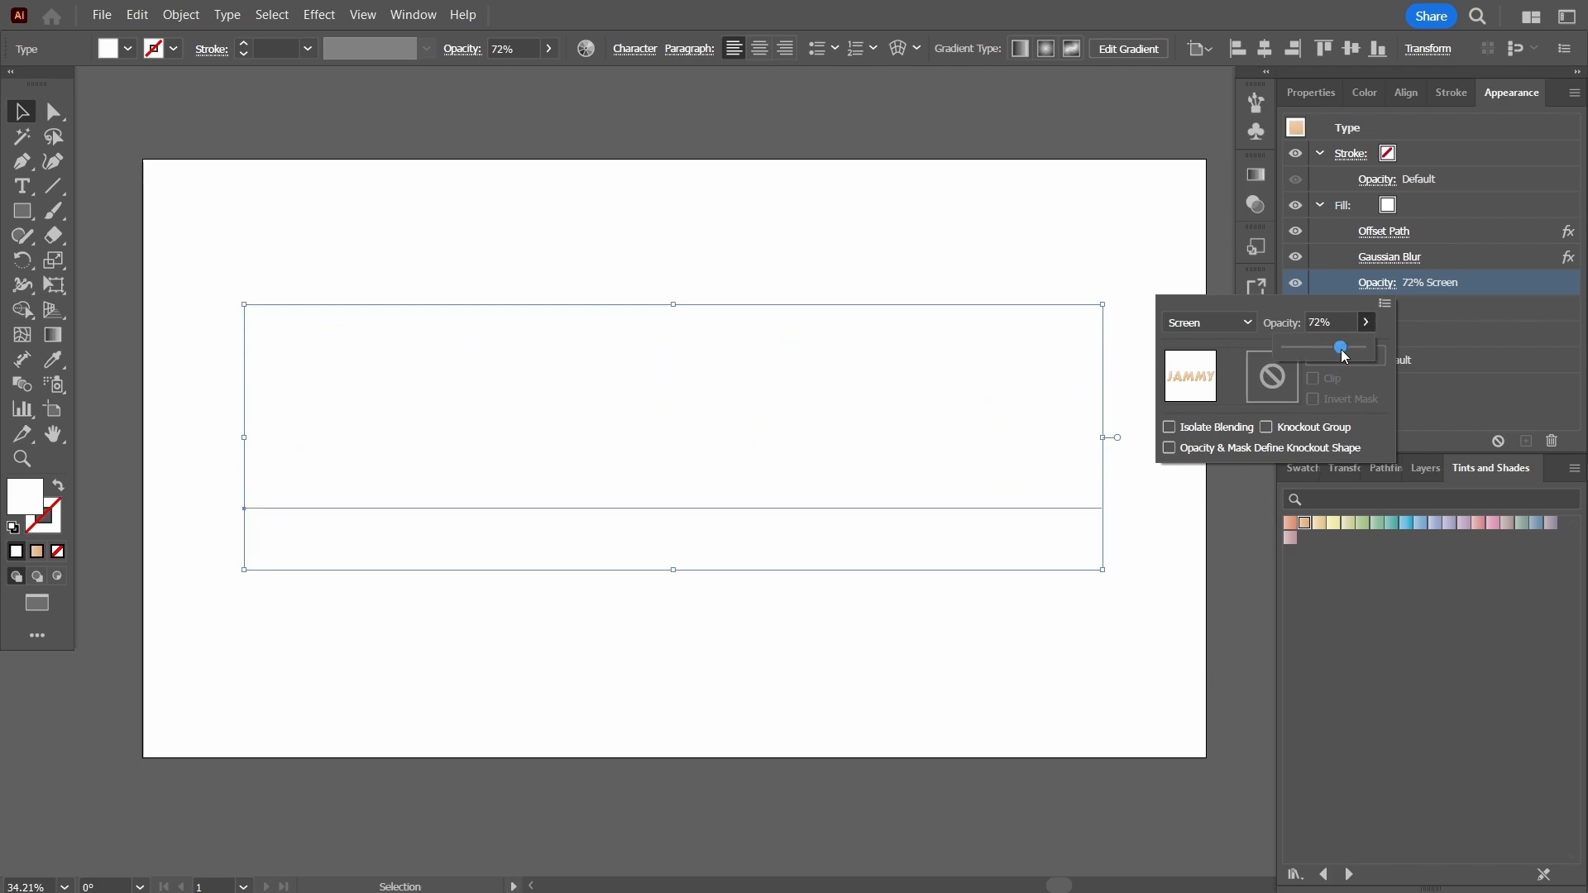
{"action": "left_click", "coordinate": [1456, 331]}
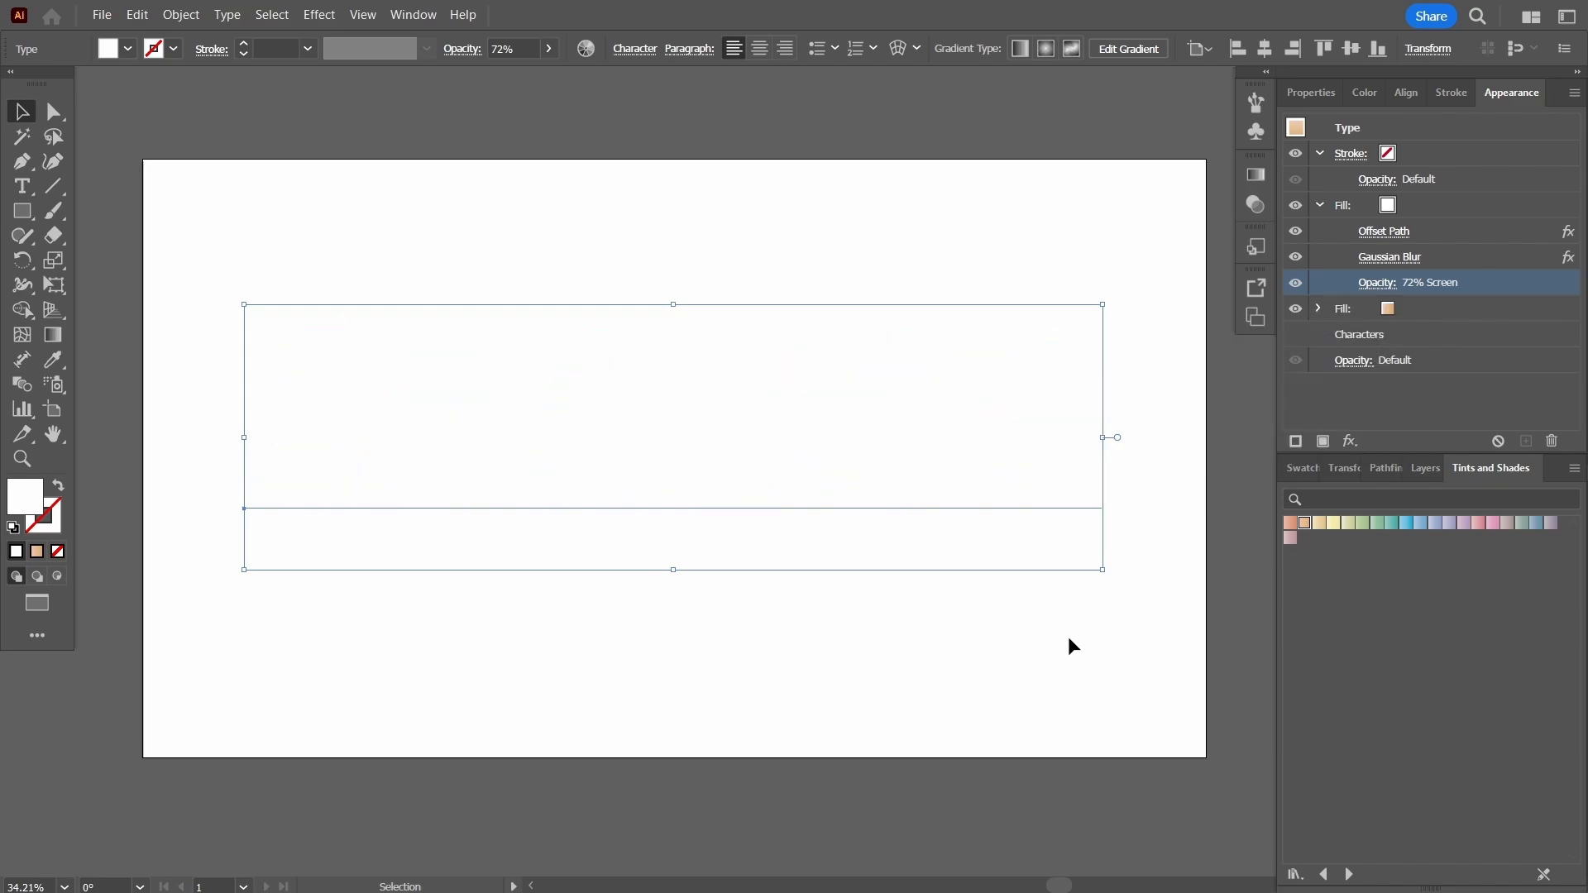
{"action": "left_click", "coordinate": [1016, 667]}
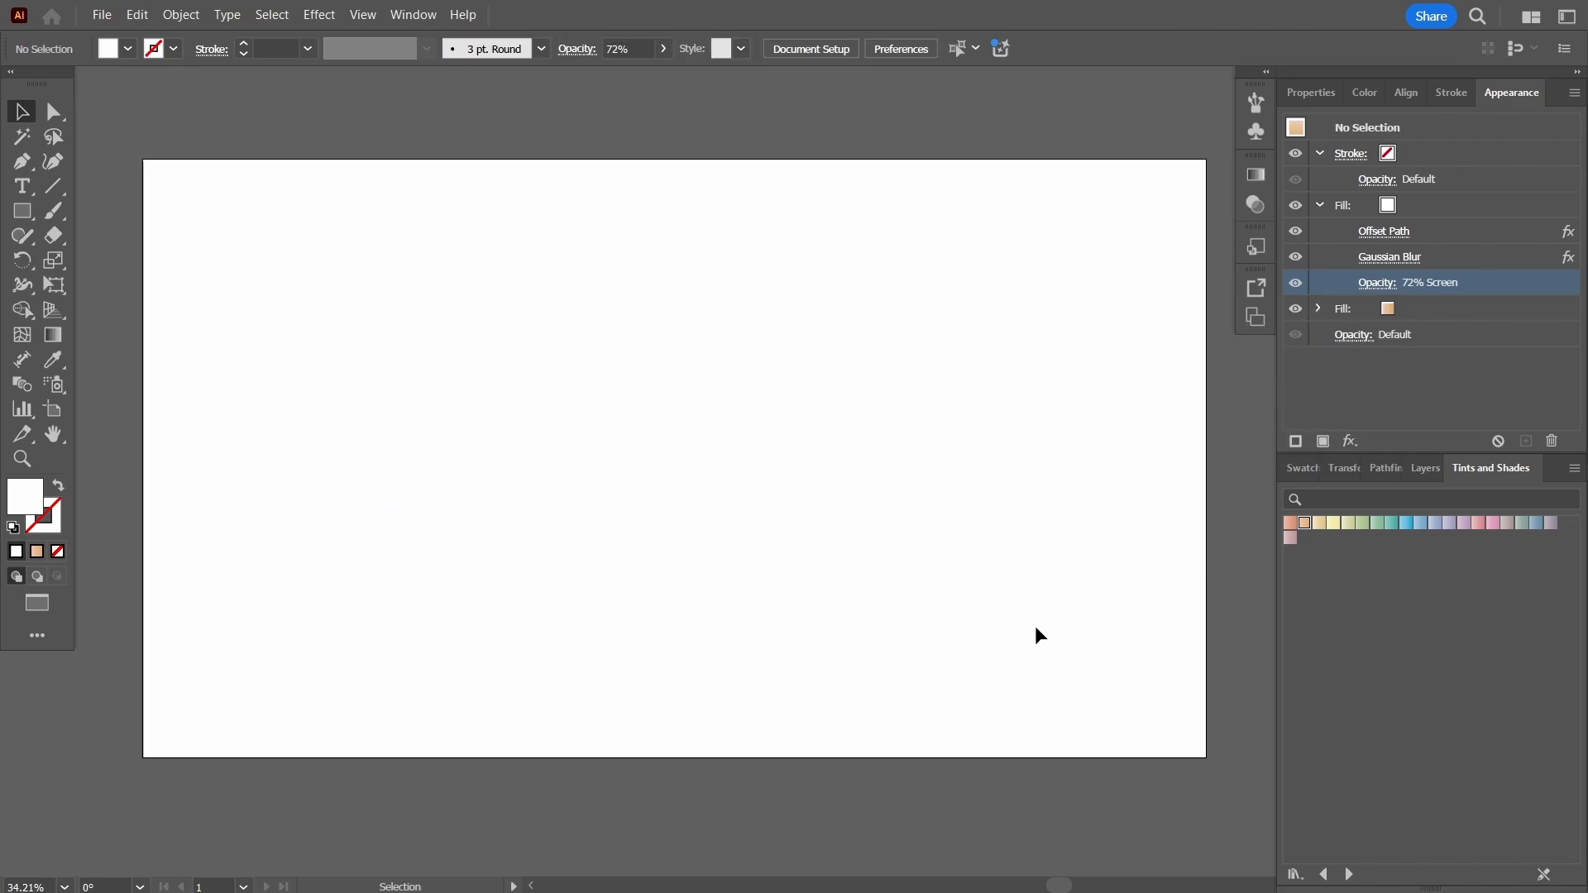
- Set the JAMMY text's white fill to Normal blending mode with 64% opacity
{"action": "left_click", "coordinate": [1000, 430]}
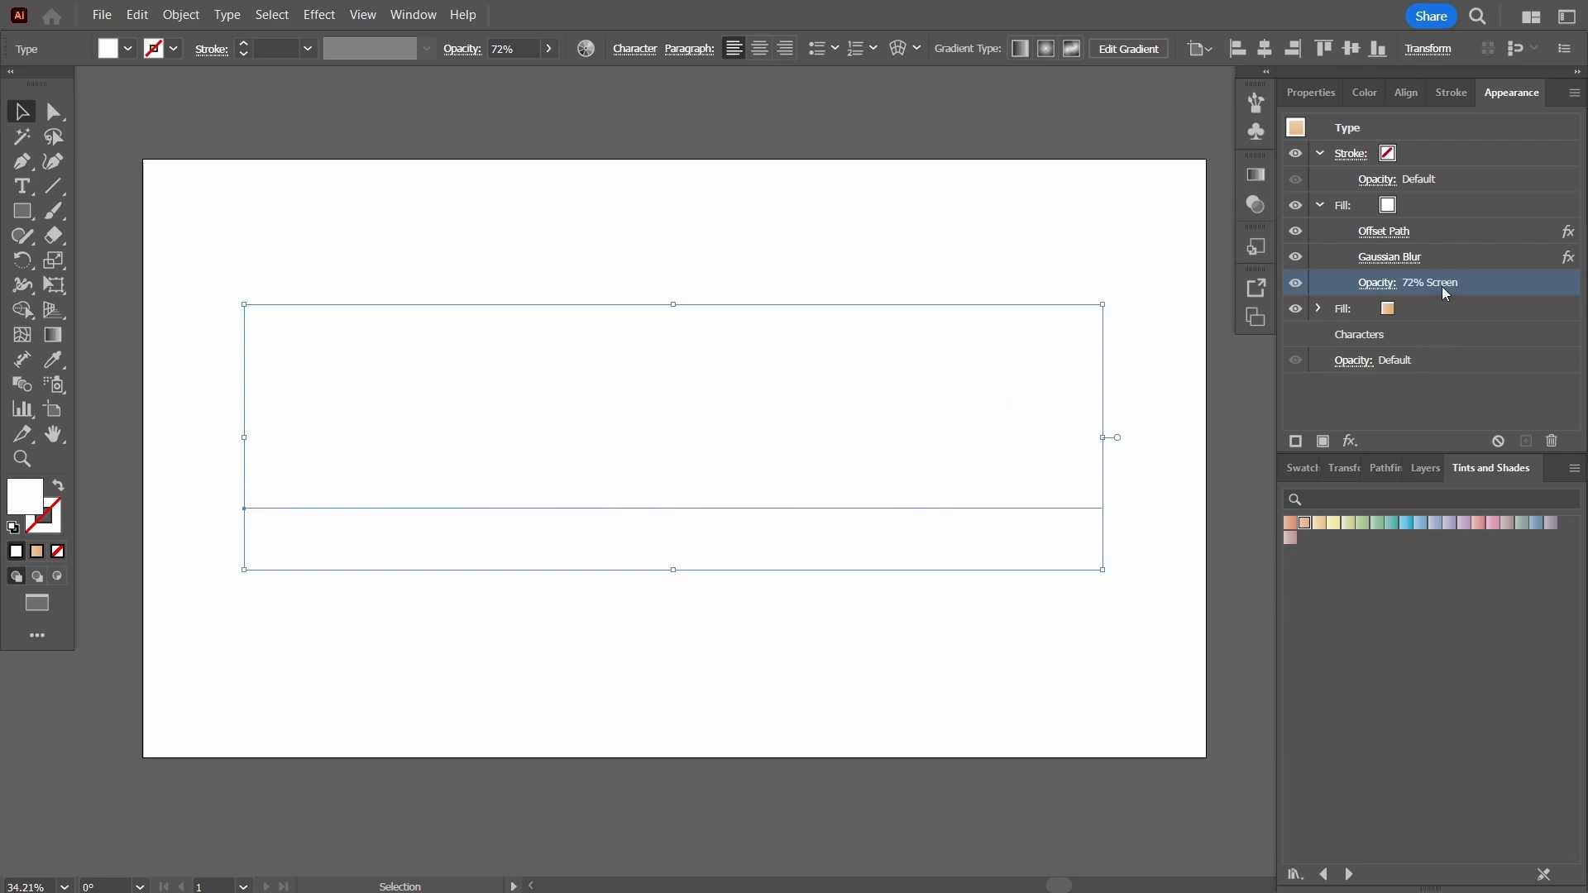
{"action": "left_click", "coordinate": [1400, 283]}
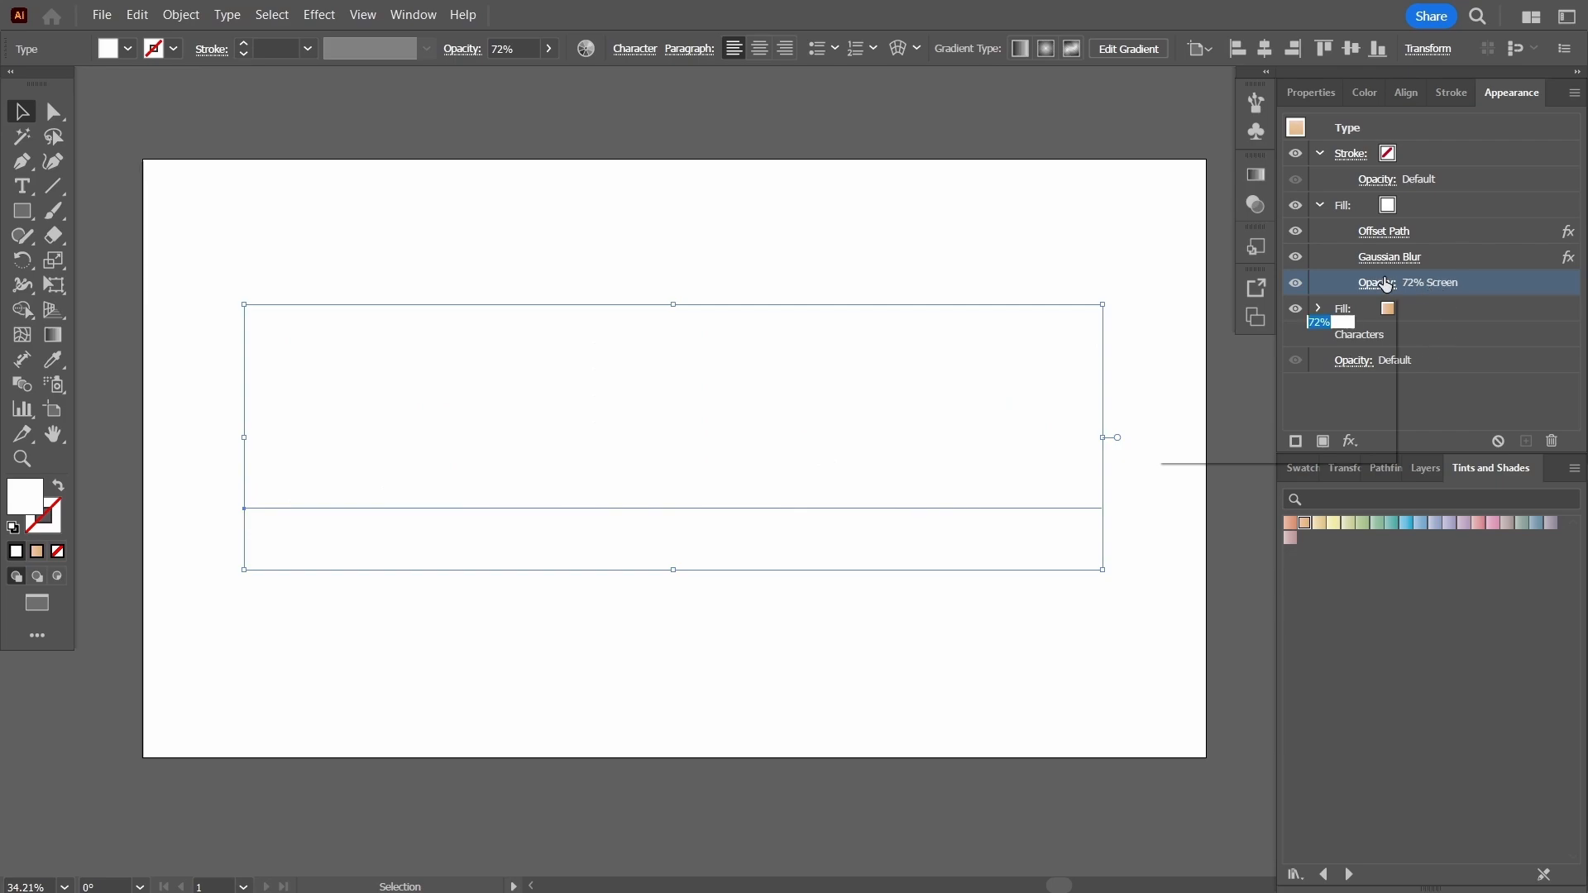
{"action": "left_click", "coordinate": [1246, 323]}
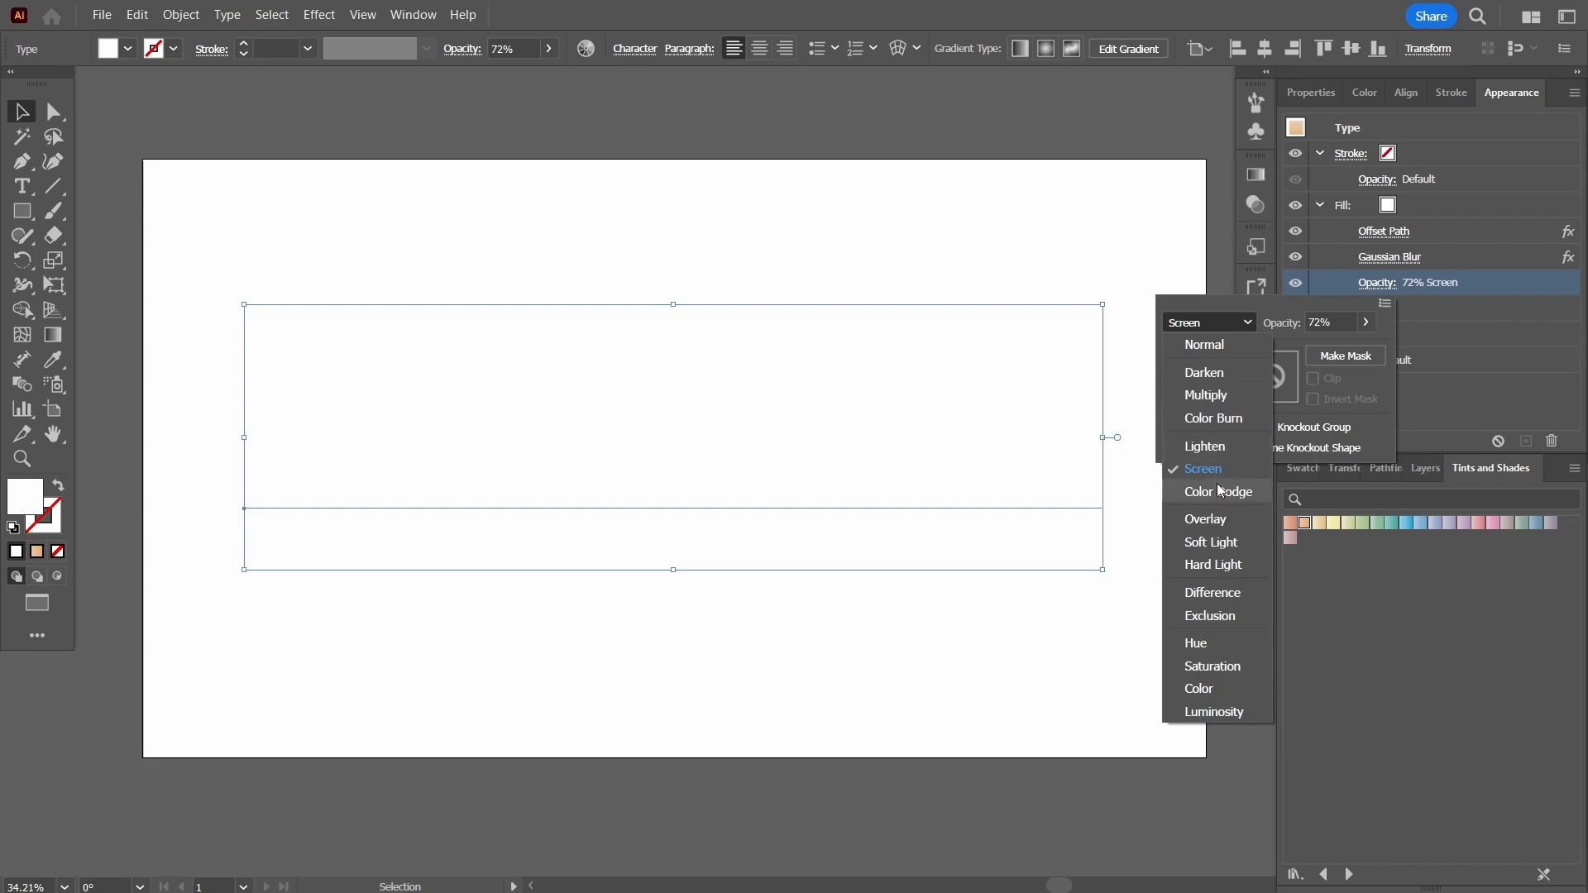
{"action": "left_click", "coordinate": [1227, 339]}
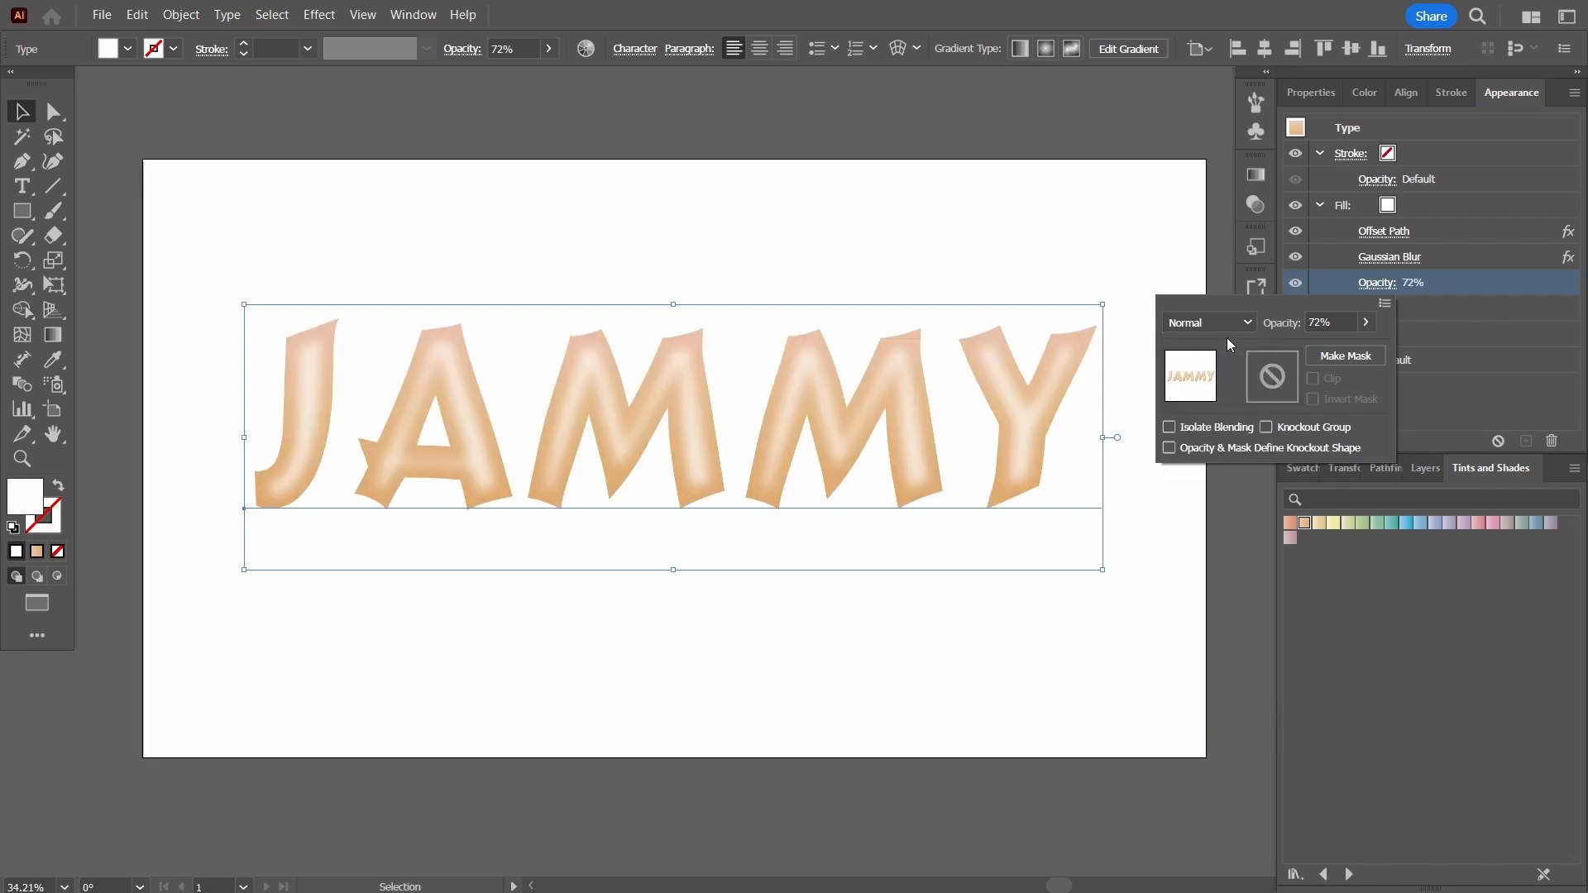
{"action": "left_click", "coordinate": [1365, 322]}
{"action": "left_click_drag", "start_coordinate": [1334, 347], "coordinate": [1317, 347]}
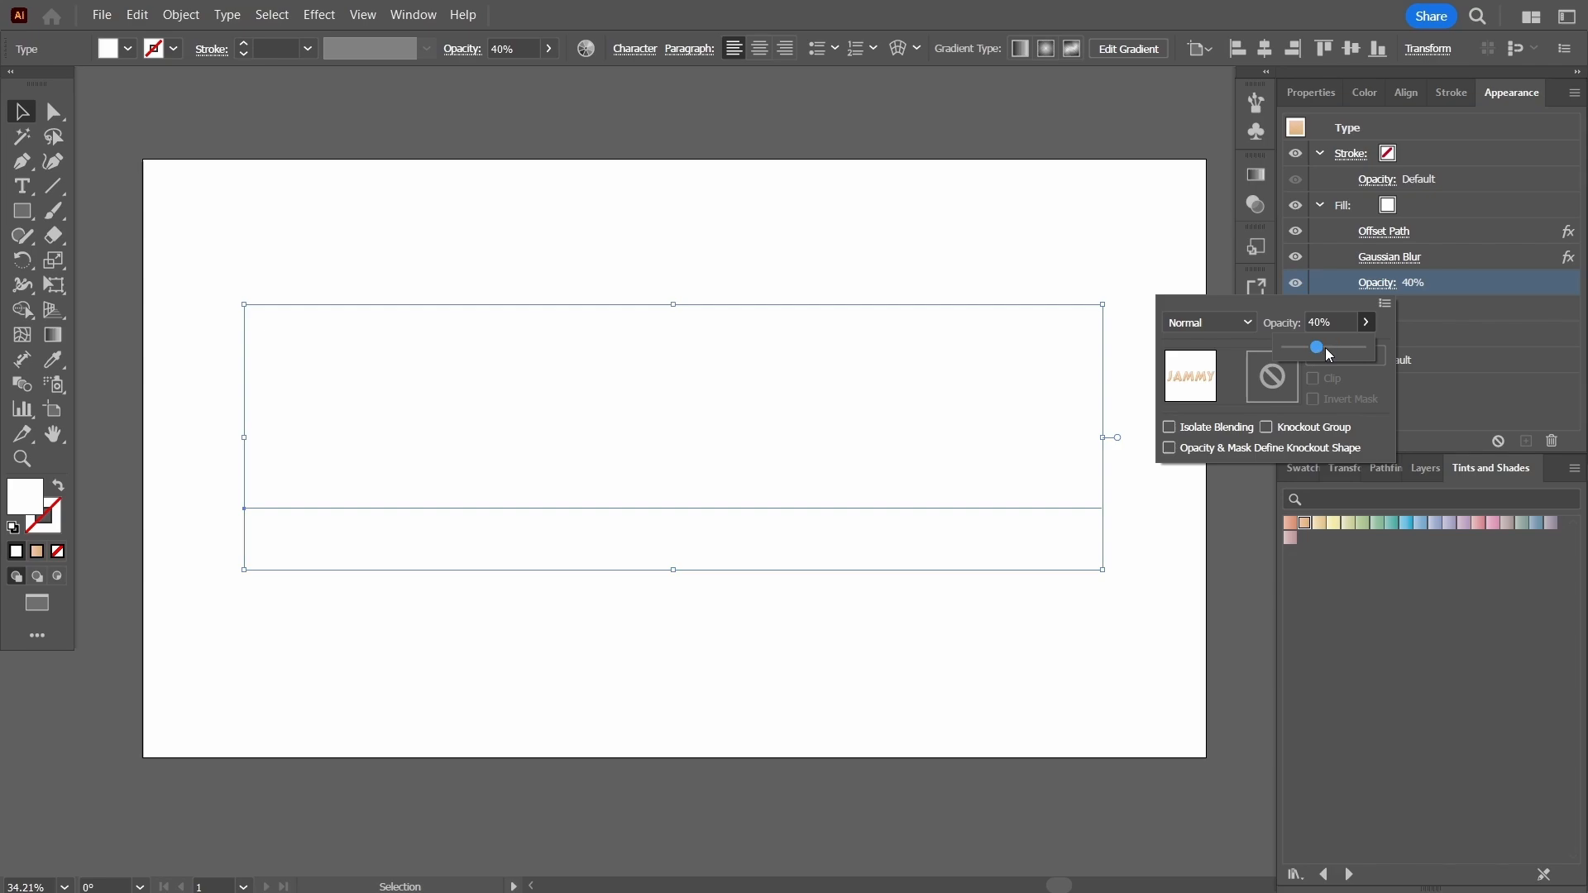
{"action": "left_click_drag", "start_coordinate": [1326, 348], "coordinate": [1338, 348]}
{"action": "left_click", "coordinate": [1449, 312]}
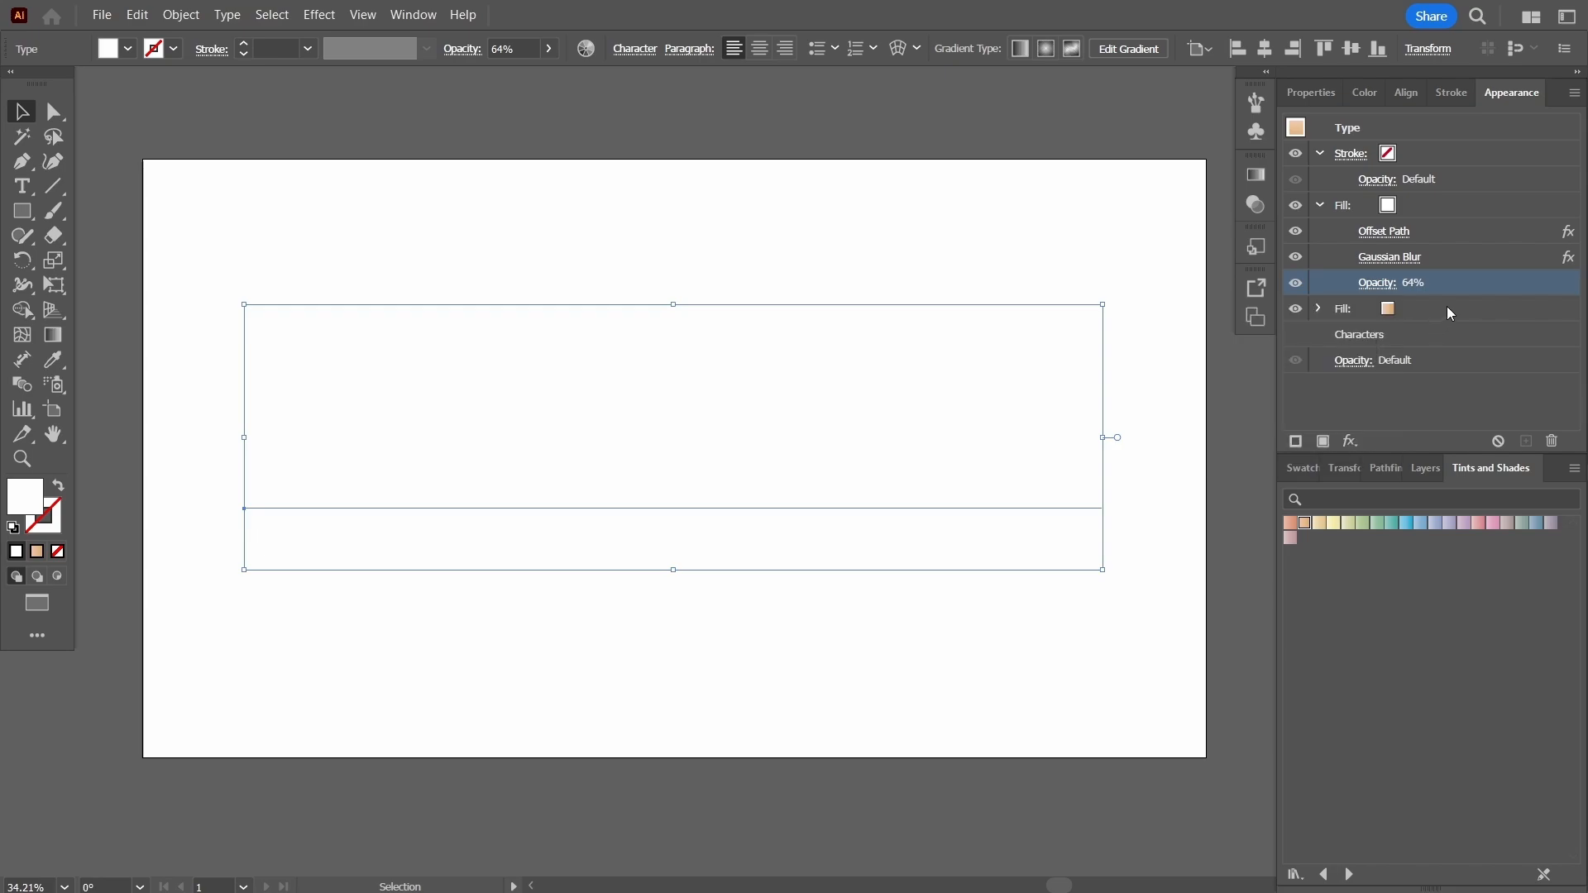
- Check the white fill's Gaussian Blur settings without changing them and deselect the text
{"action": "left_click", "coordinate": [1350, 190]}
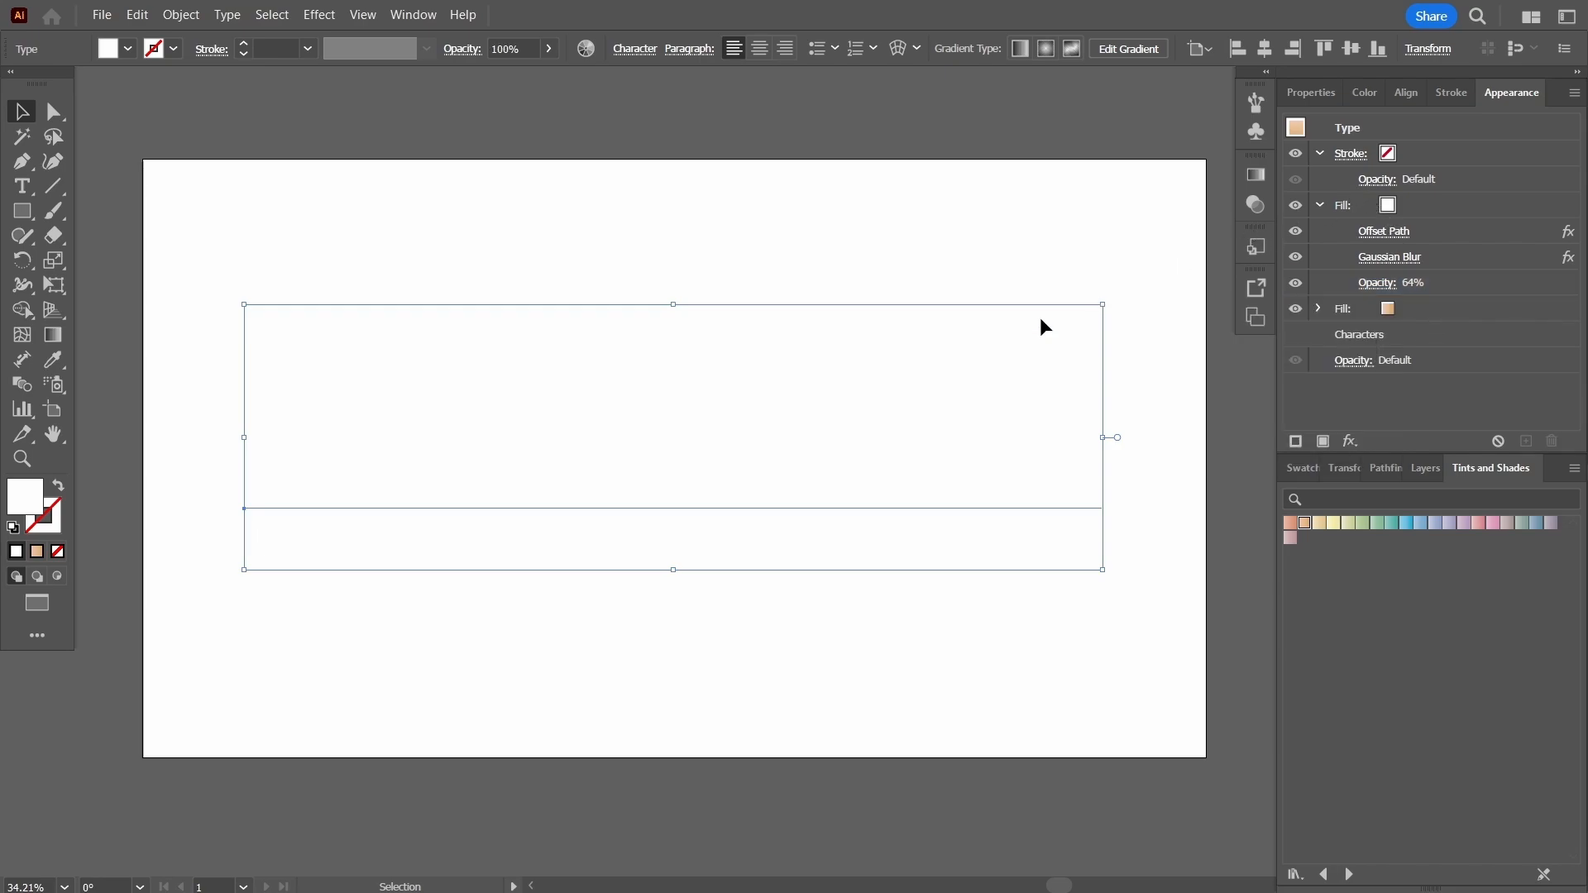
{"action": "left_click", "coordinate": [1411, 257]}
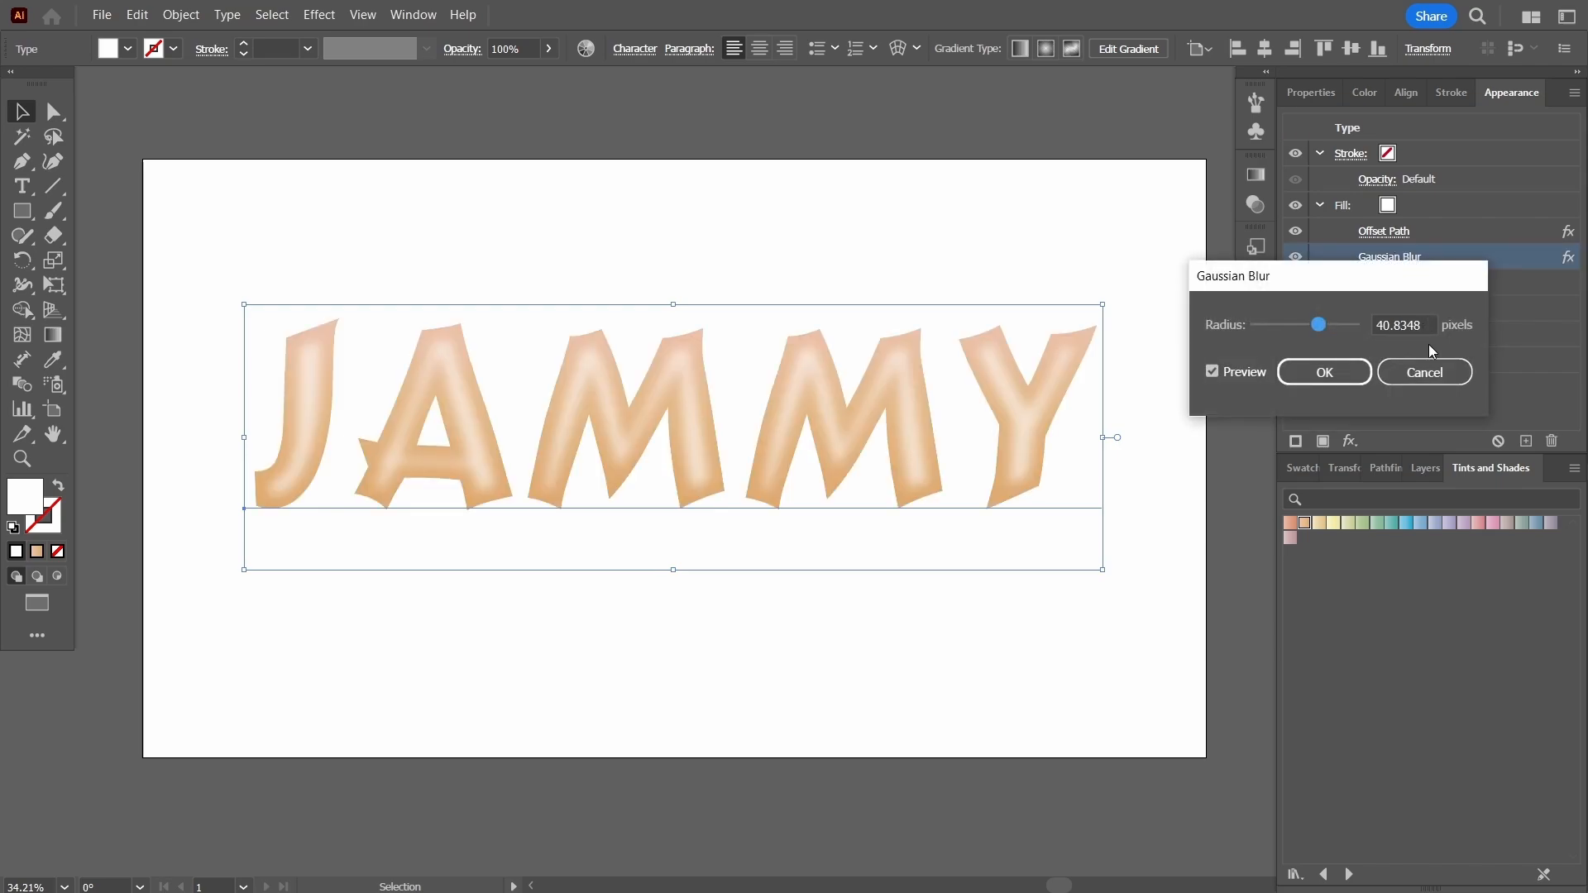
{"action": "left_click", "coordinate": [1434, 381]}
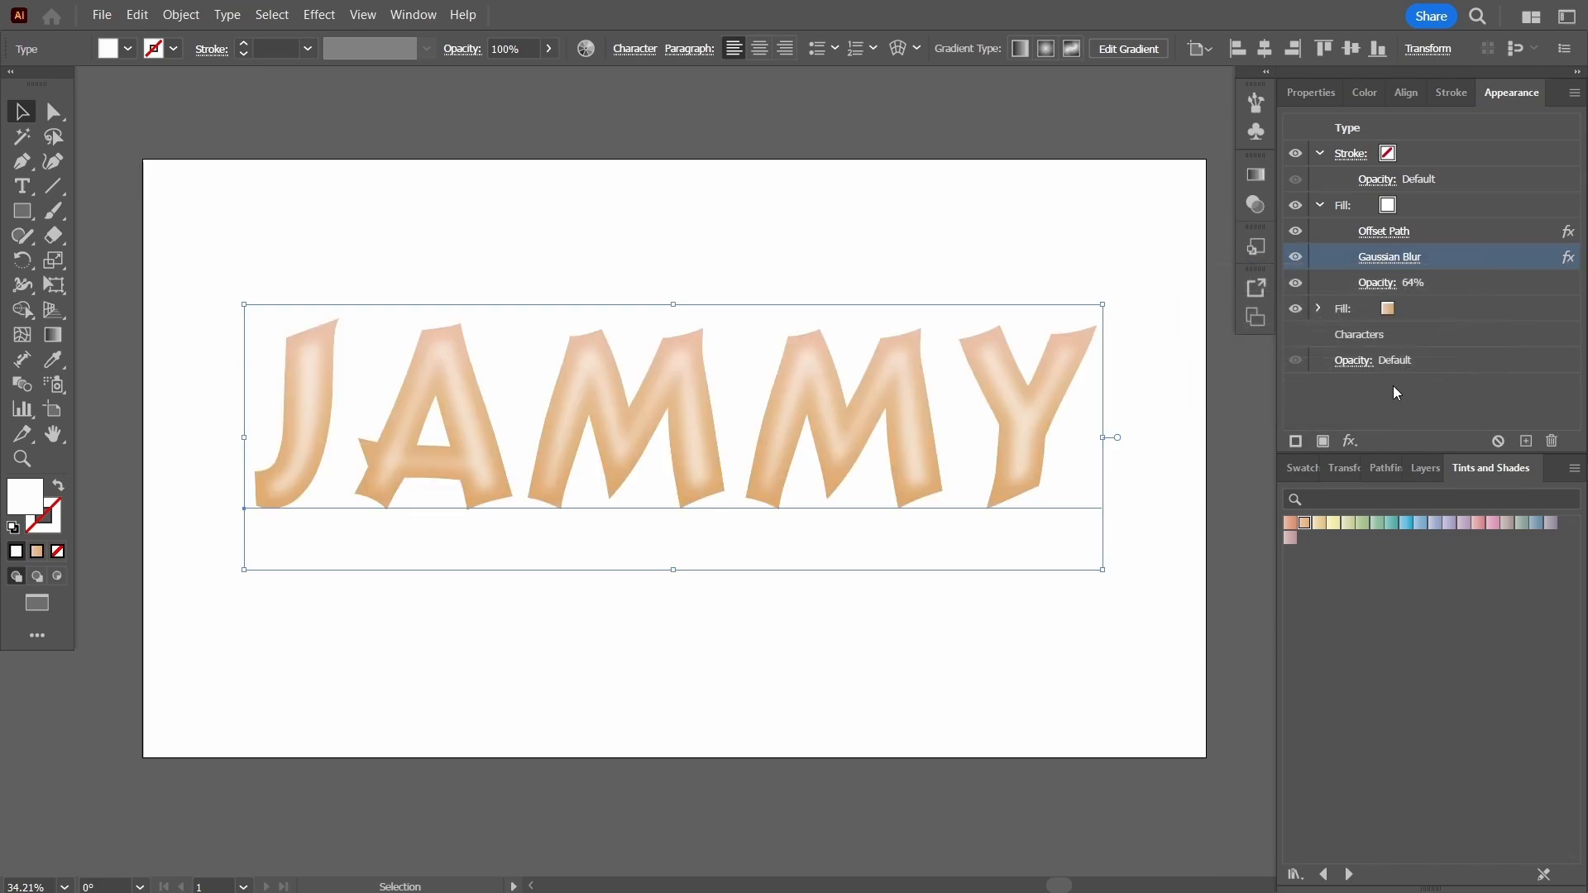
{"action": "left_click", "coordinate": [1066, 625]}
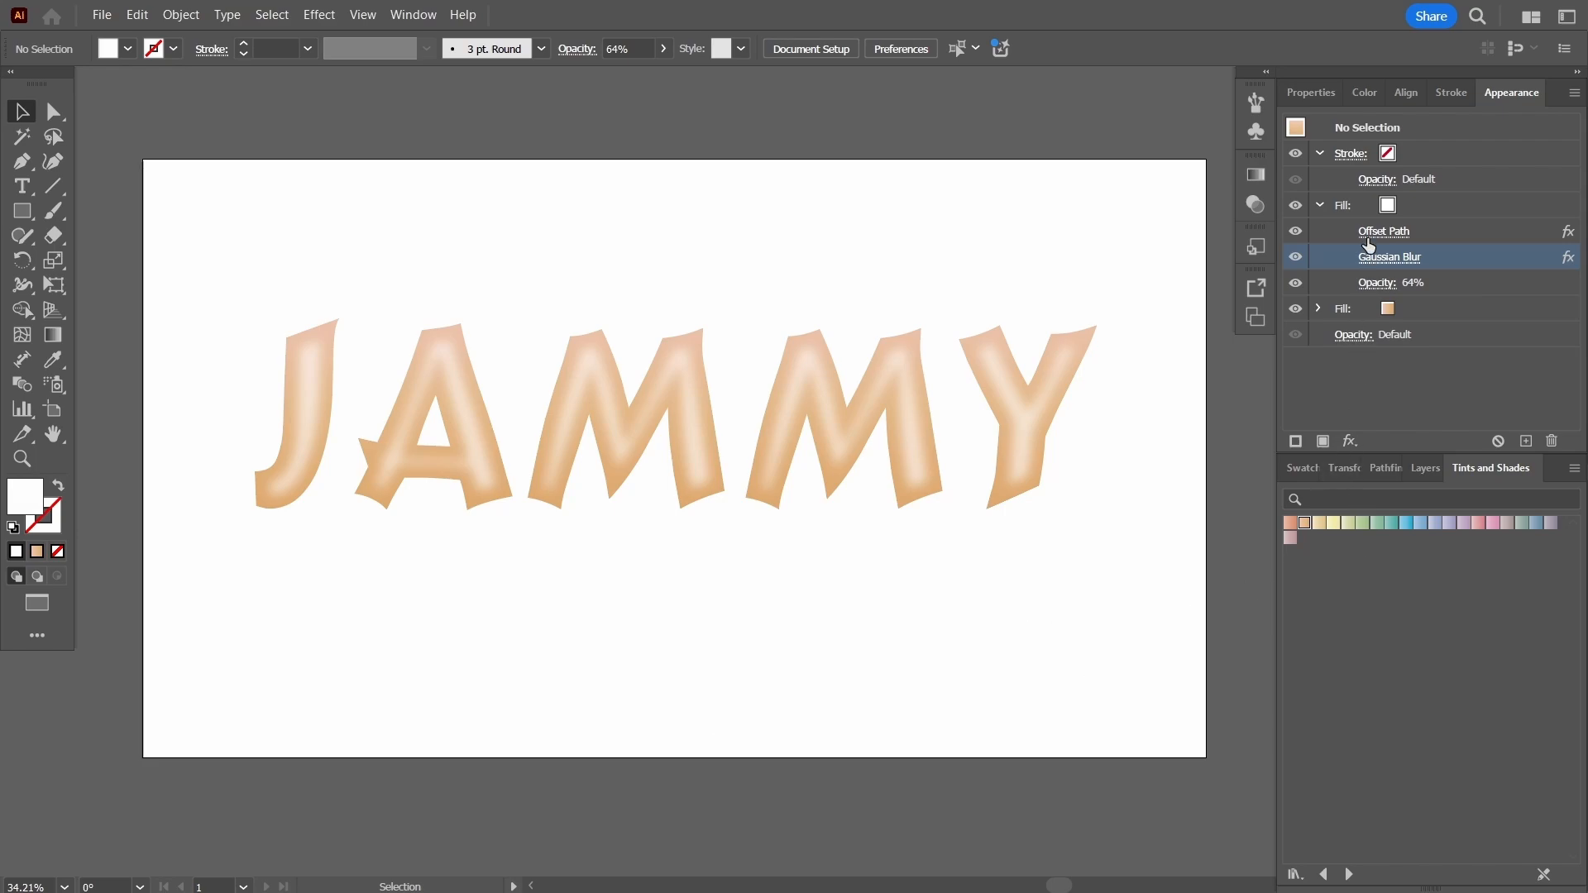
- Recolor the JAMMY text's gradient fill with the Red gradient from Tints and Shades after trying Orange, and deselect the text
{"action": "left_click", "coordinate": [1405, 323]}
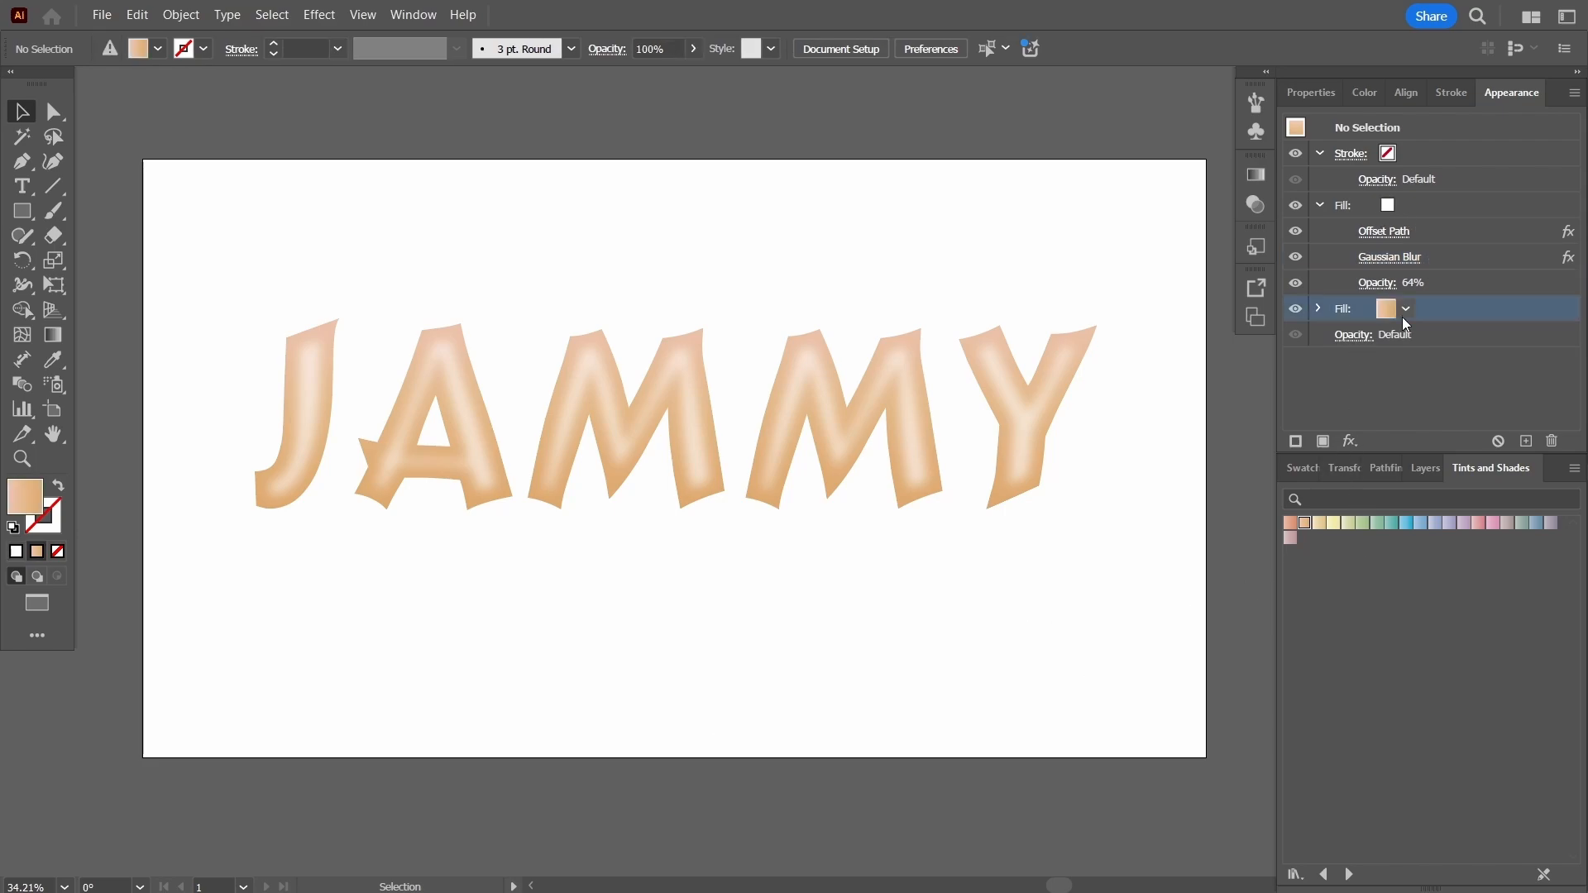
{"action": "left_click", "coordinate": [1478, 524]}
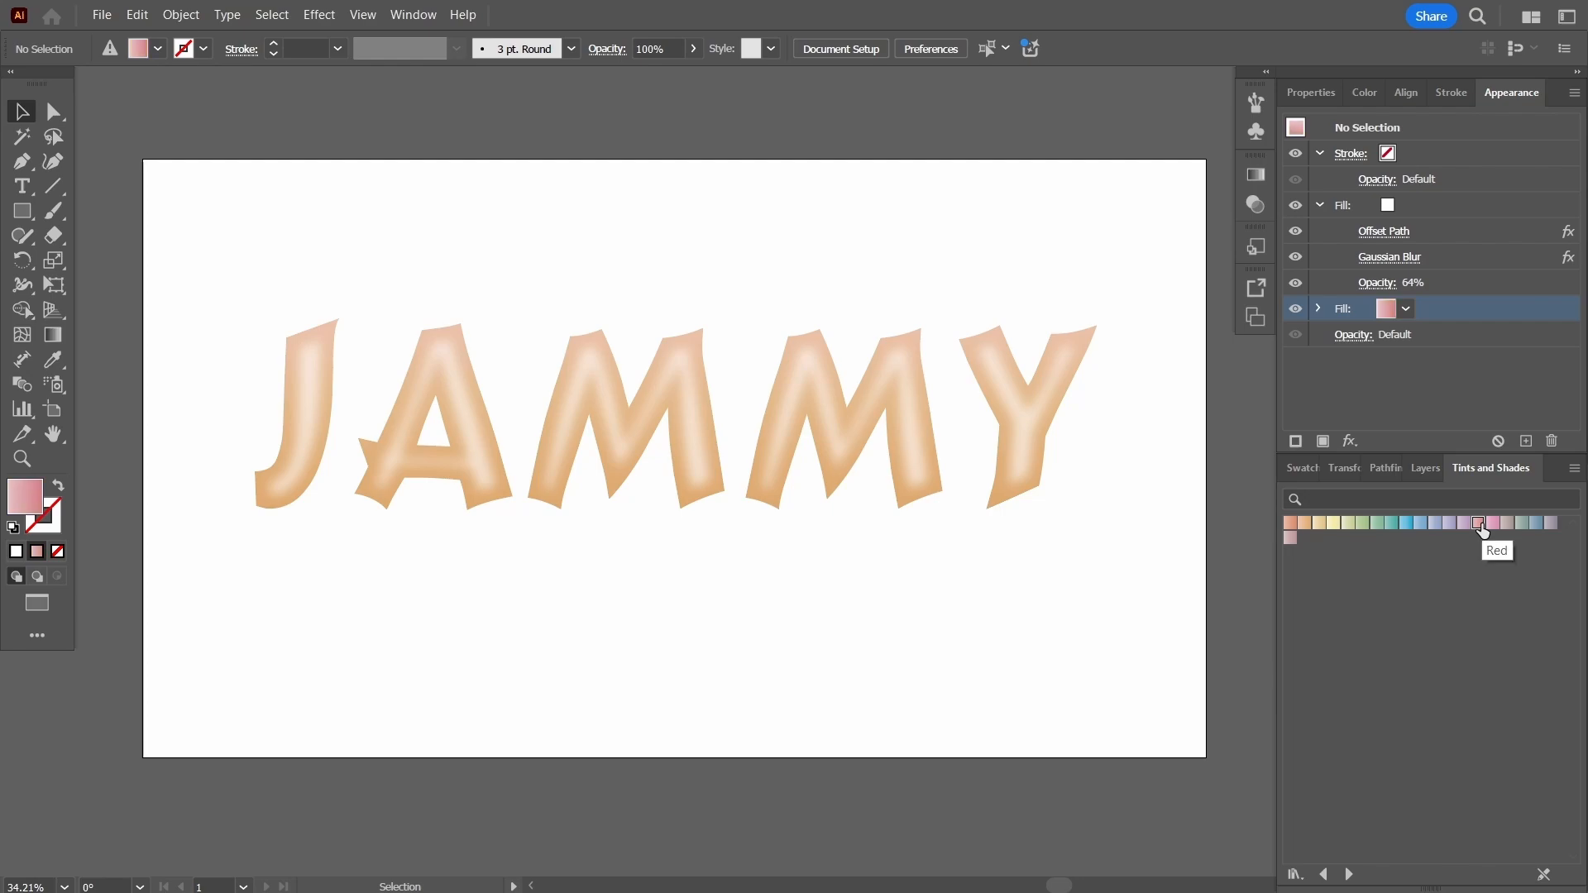
{"action": "left_click", "coordinate": [996, 478]}
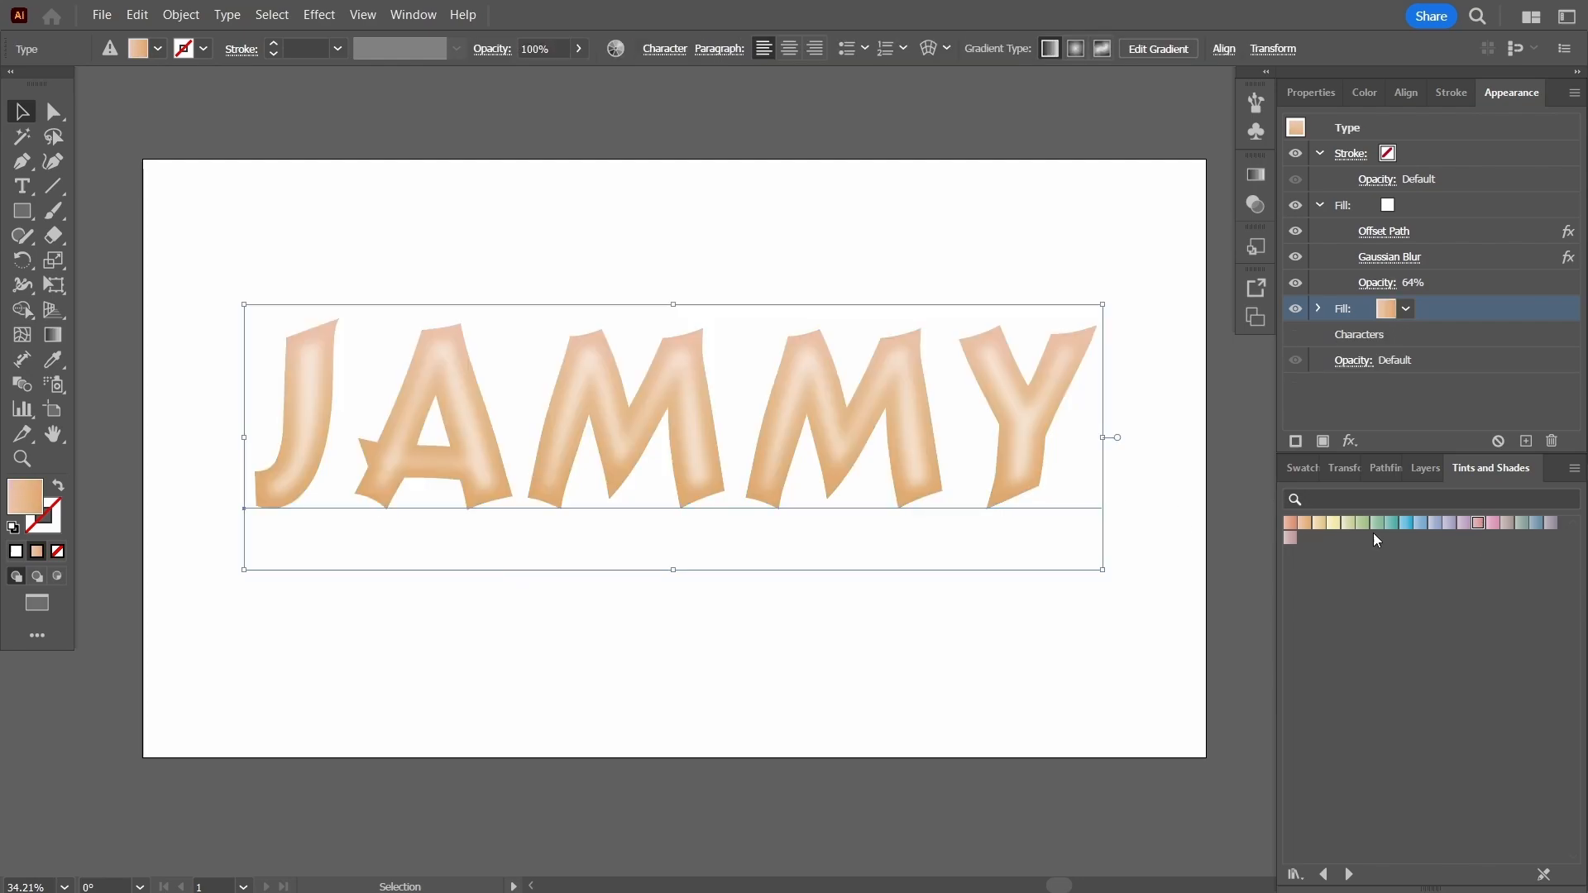
{"action": "left_click", "coordinate": [1291, 525]}
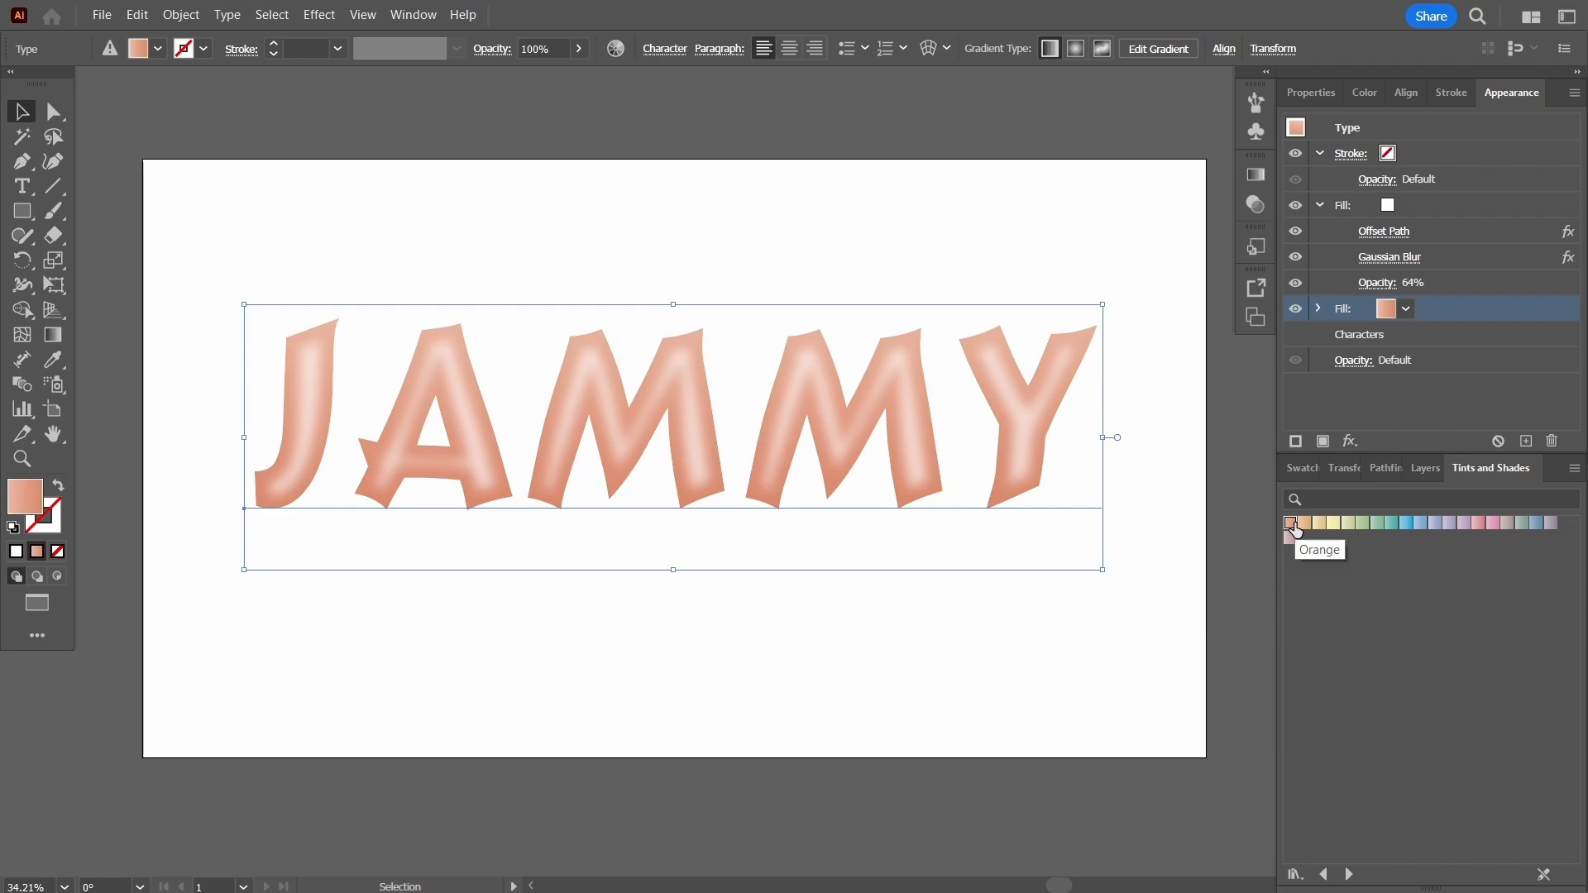
{"action": "left_click", "coordinate": [1479, 524]}
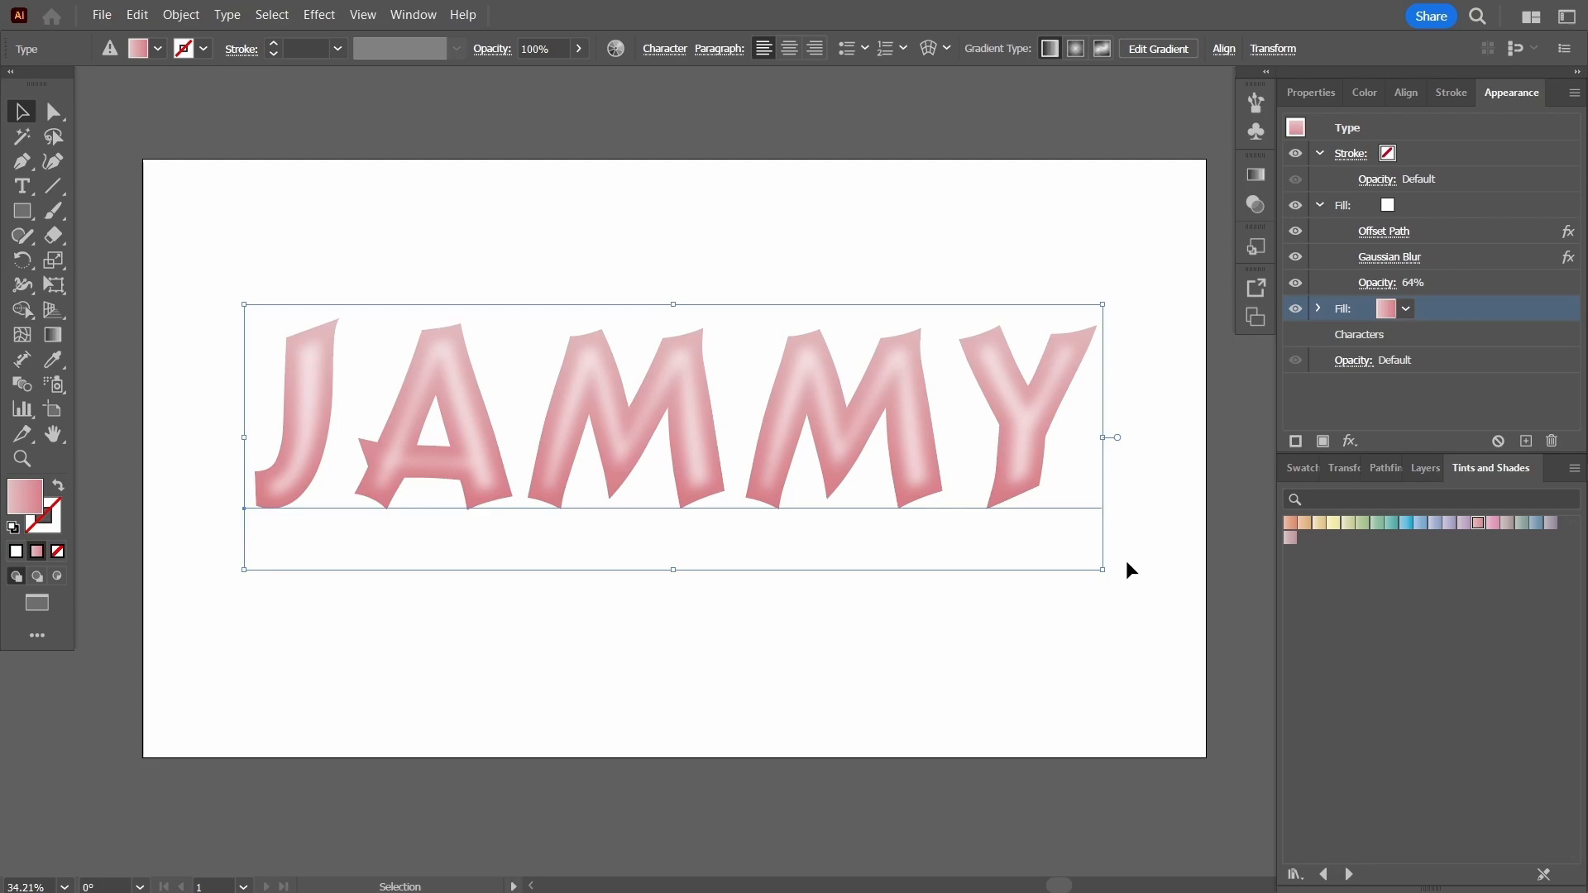
{"action": "left_click", "coordinate": [1141, 520]}
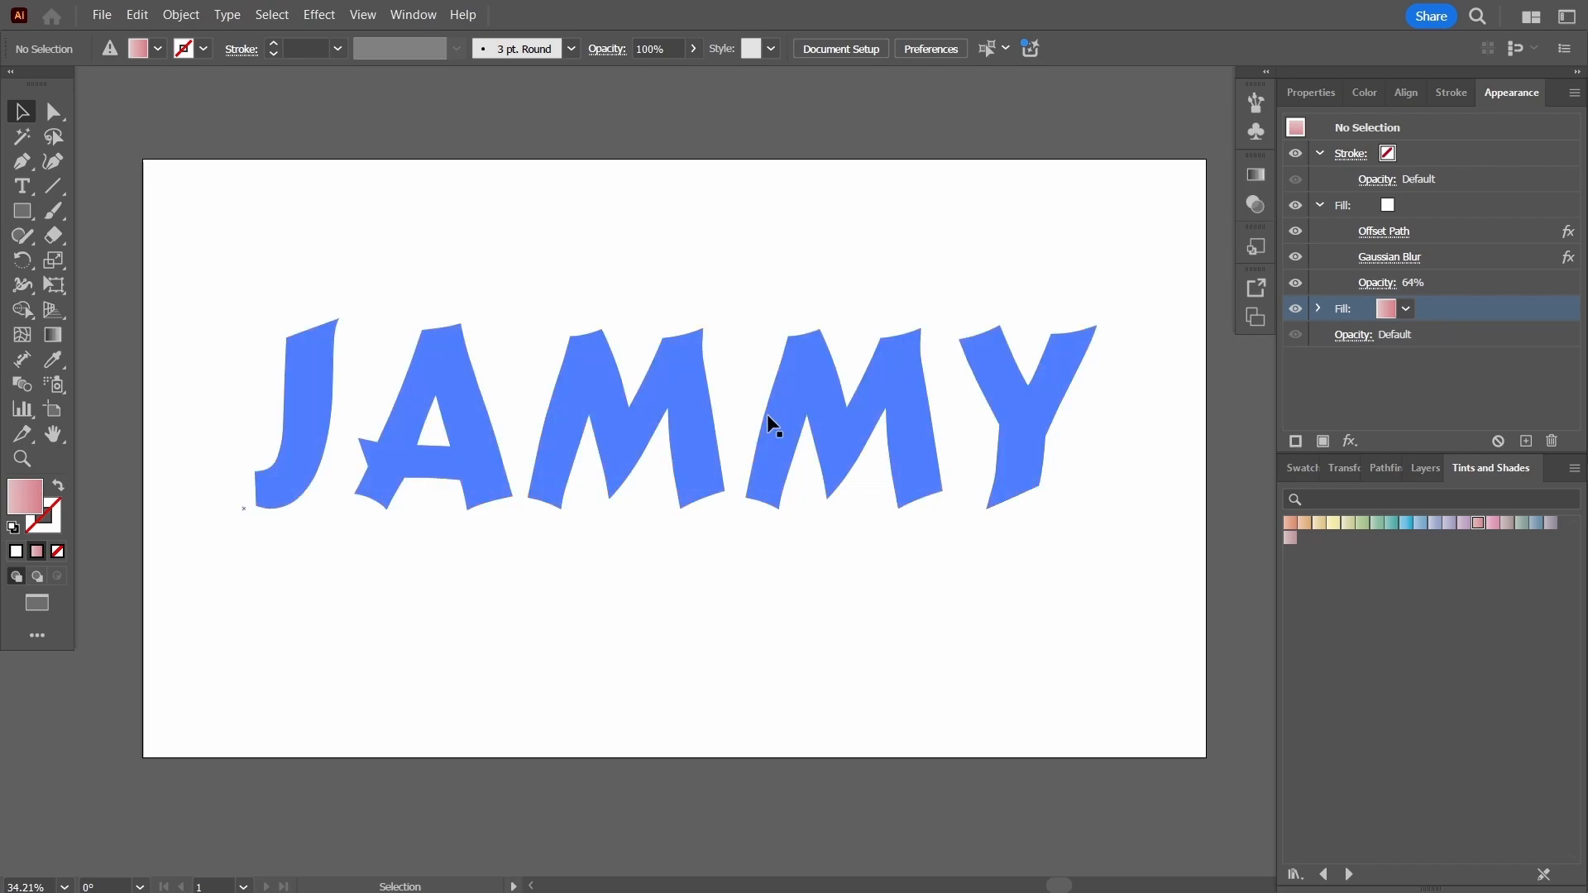
- Select the JAMMY text and raise its white fill's opacity to 75%
{"action": "left_click", "coordinate": [868, 423]}
{"action": "left_click", "coordinate": [1472, 281]}
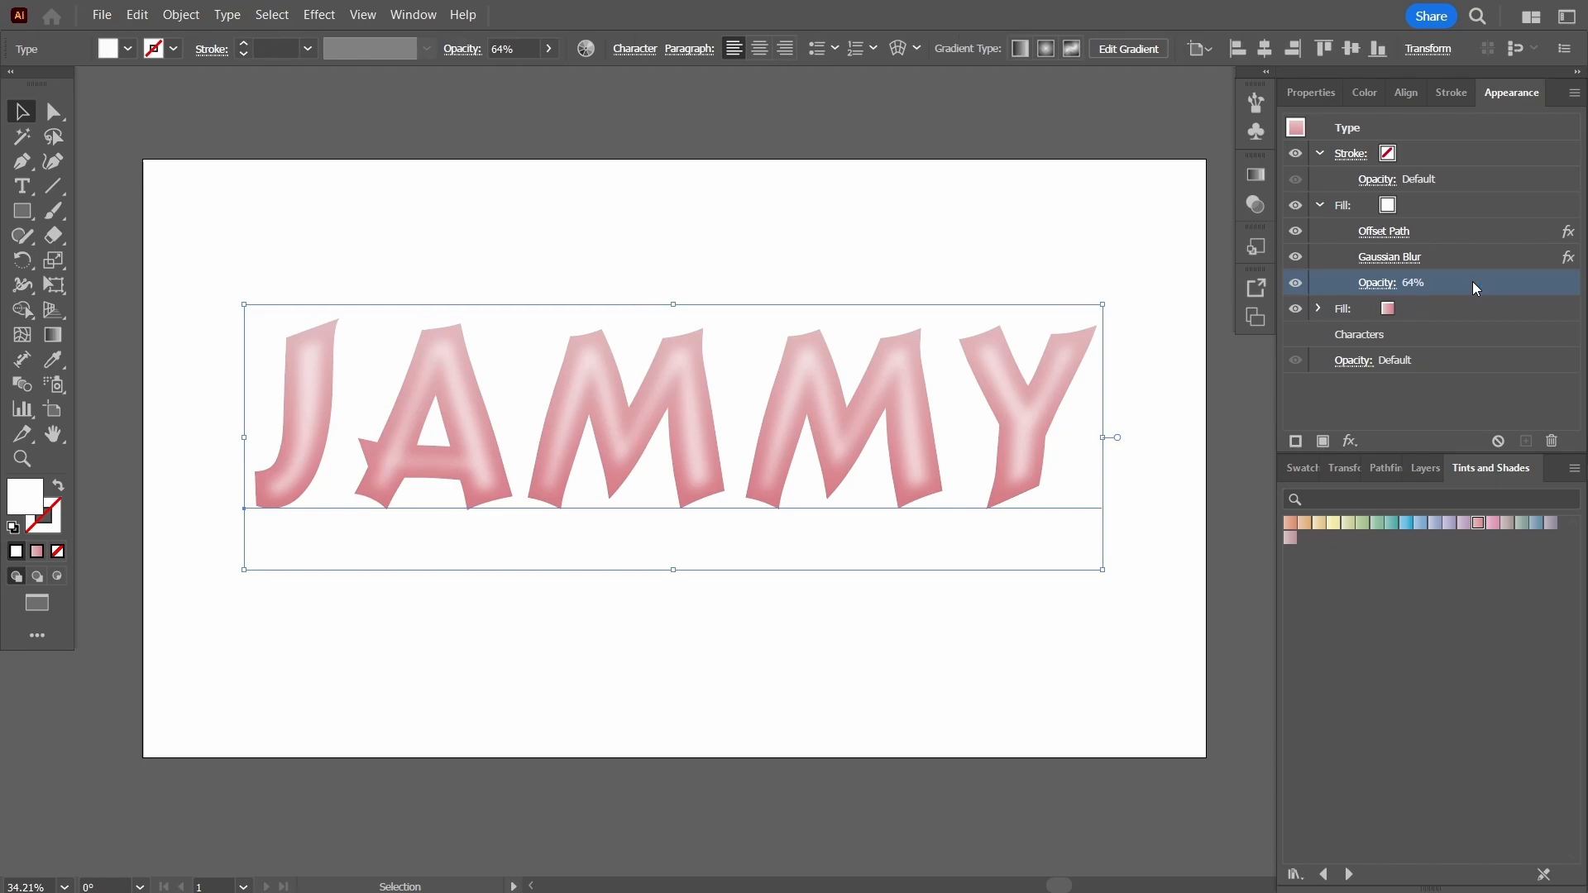
{"action": "left_click", "coordinate": [1408, 285]}
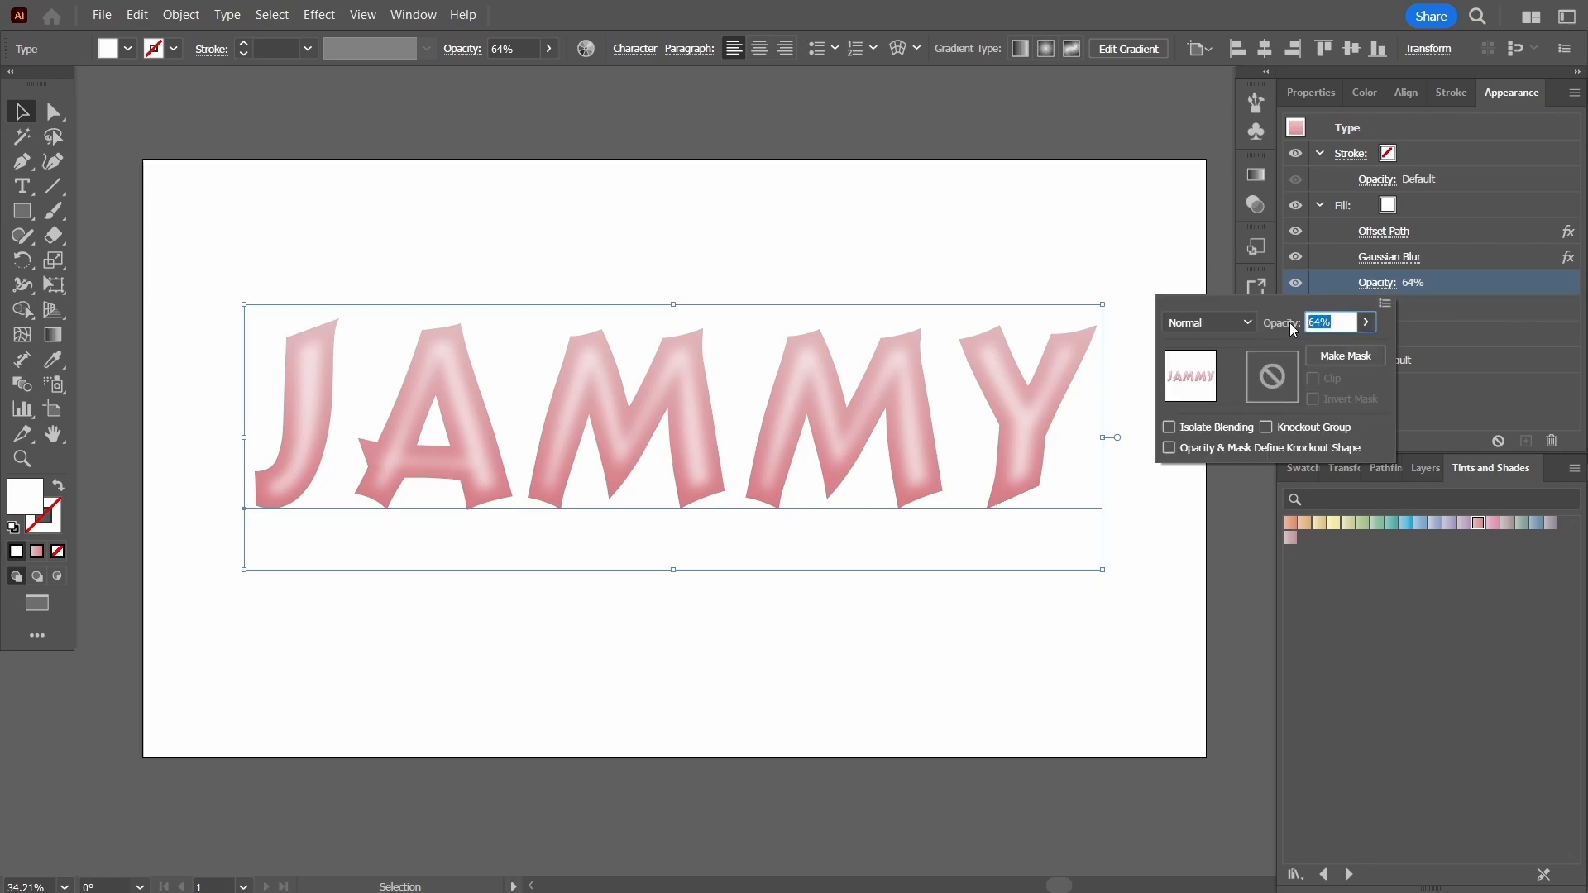
{"action": "key", "text": "Up"}
{"action": "key", "text": "Up"}
{"action": "key", "text": "Up"}
{"action": "key", "text": "Up"}
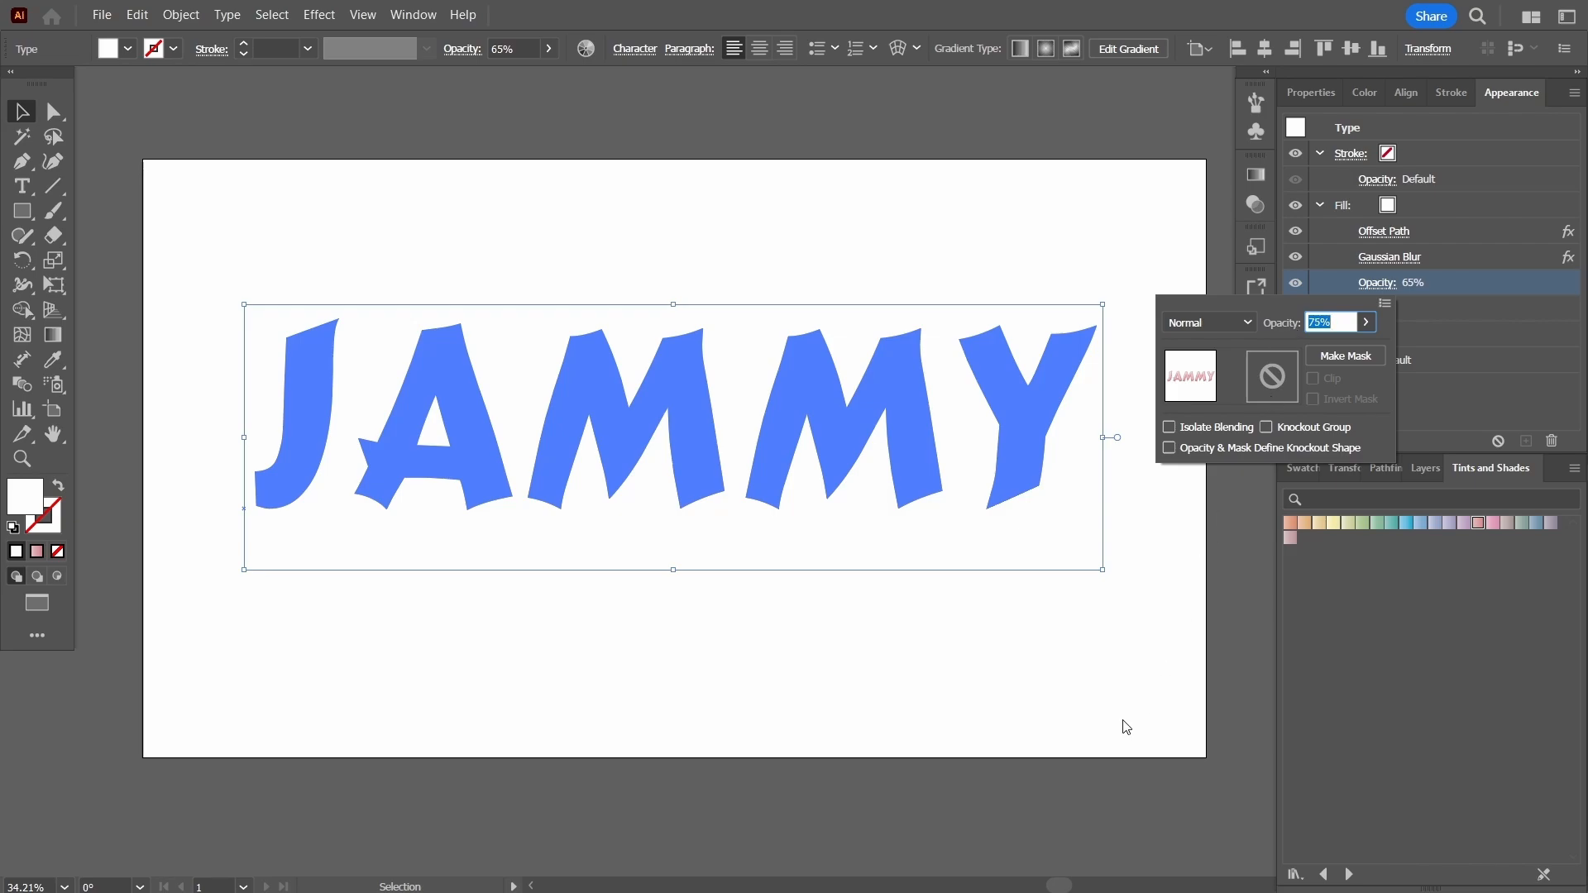
{"action": "key", "text": "Return"}
- Review the gradient fill's attributes and the white fill's Offset Path and Gaussian Blur settings without changing them
{"action": "left_click", "coordinate": [1320, 309]}
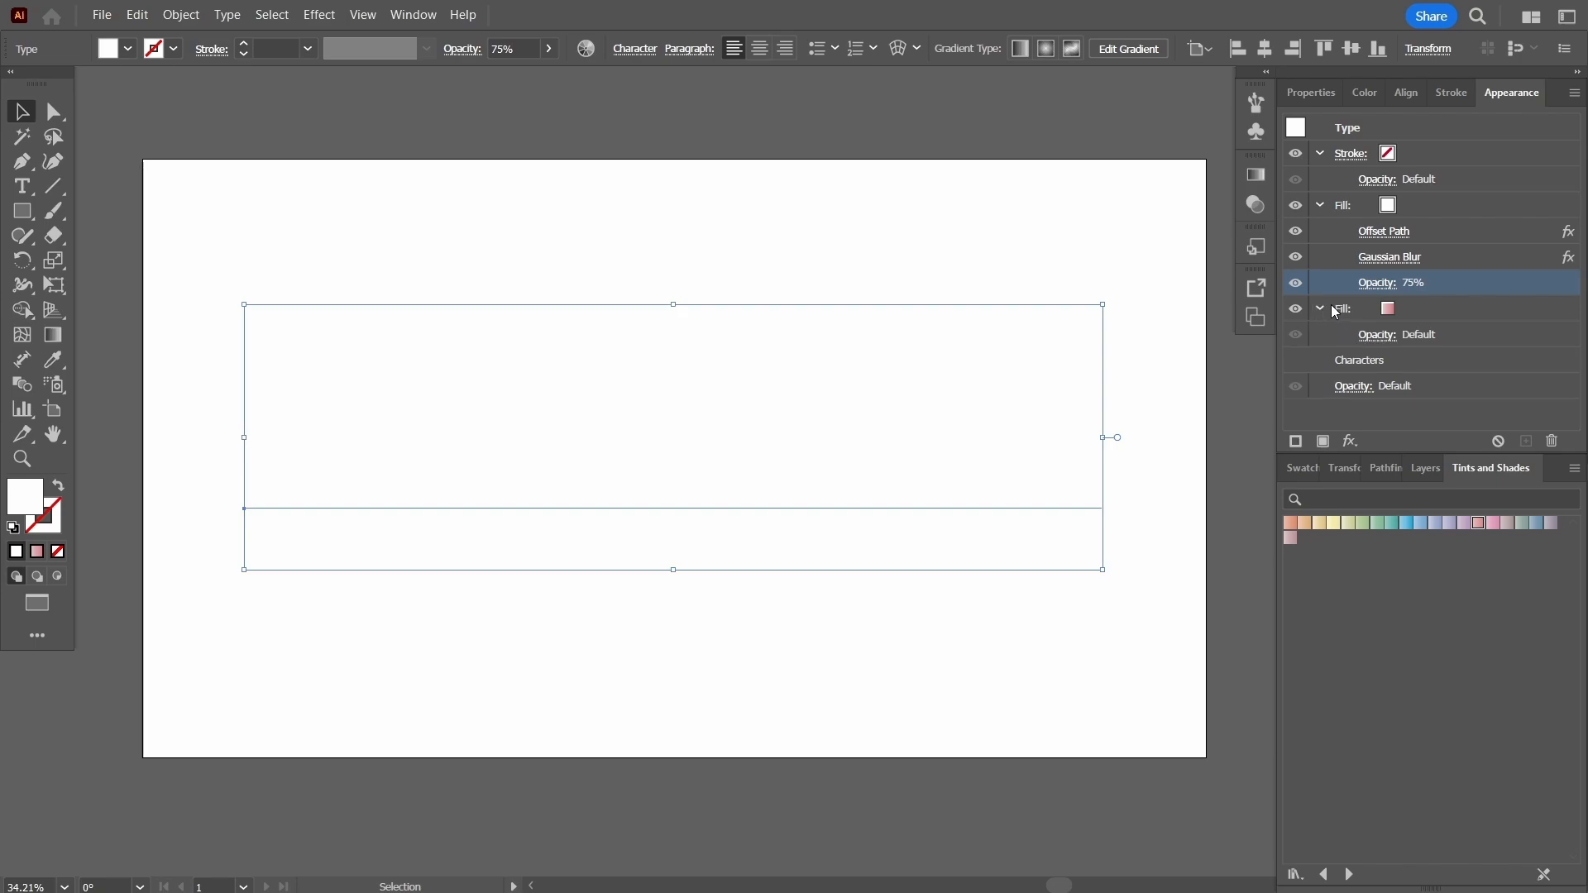
{"action": "left_click", "coordinate": [1320, 309]}
{"action": "left_click", "coordinate": [1383, 231]}
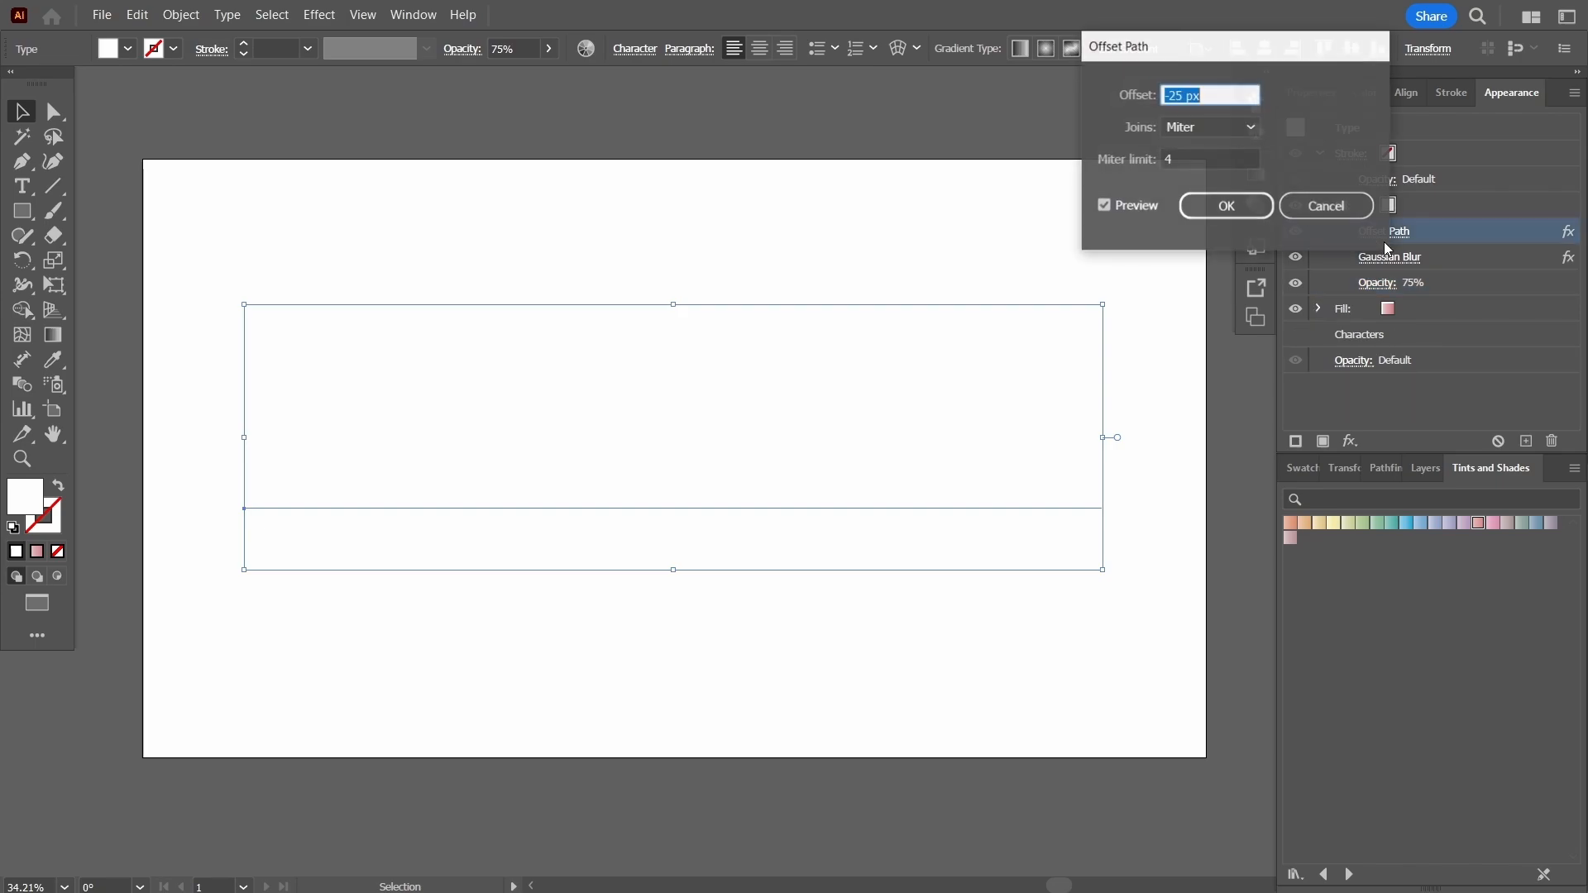
{"action": "left_click", "coordinate": [1322, 206]}
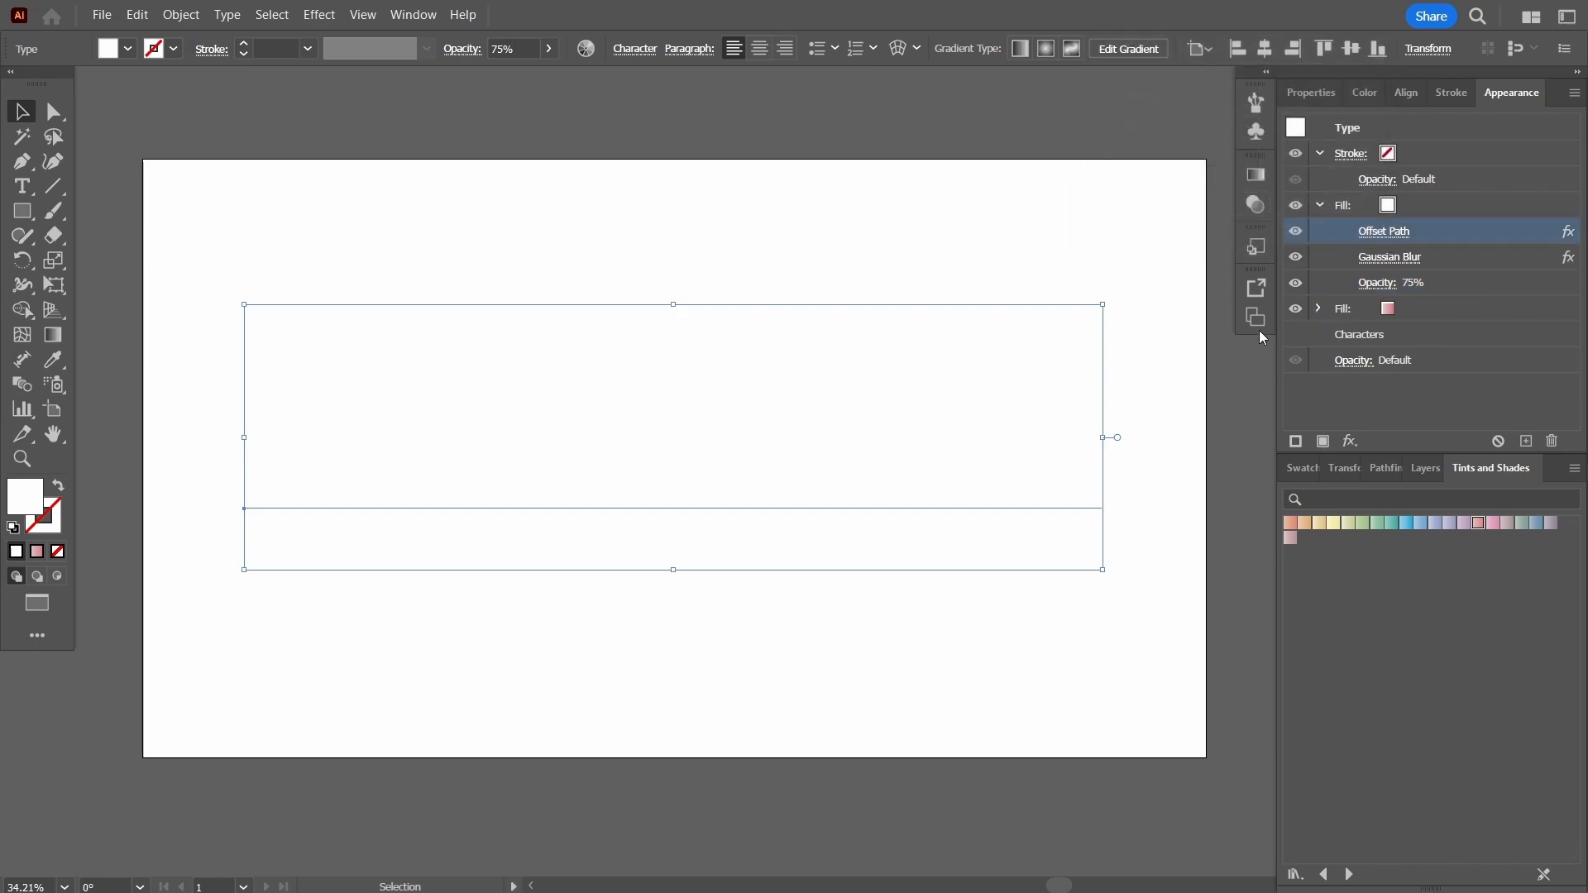
{"action": "left_click", "coordinate": [1406, 258]}
{"action": "left_click", "coordinate": [1423, 372]}
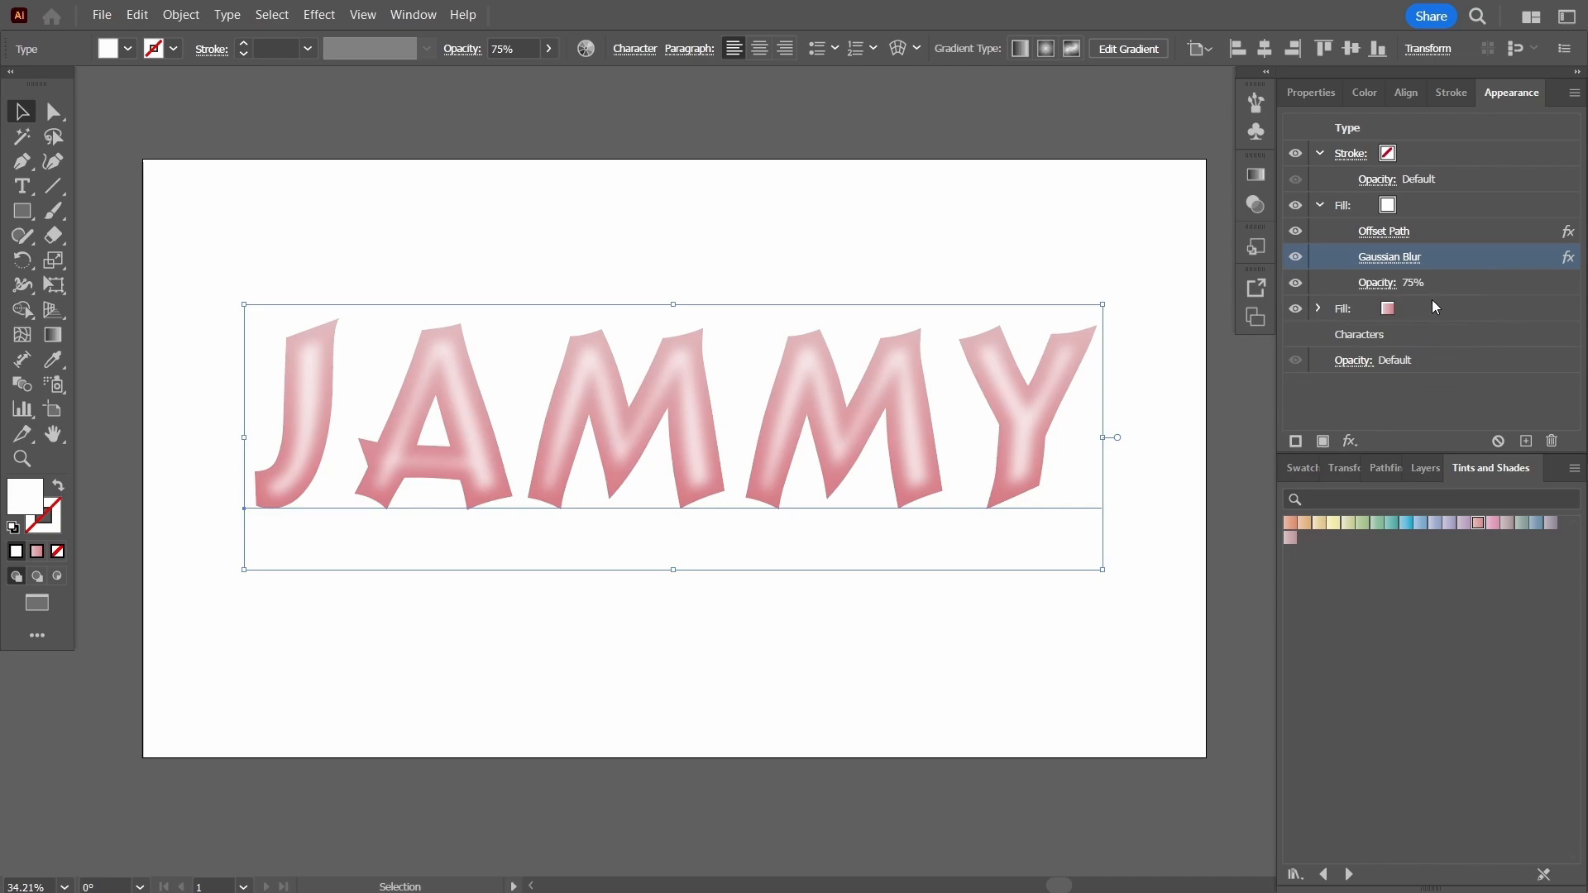
- Fine-tune the Gaussian Blur radius on the white fill
{"action": "left_click", "coordinate": [1408, 262]}
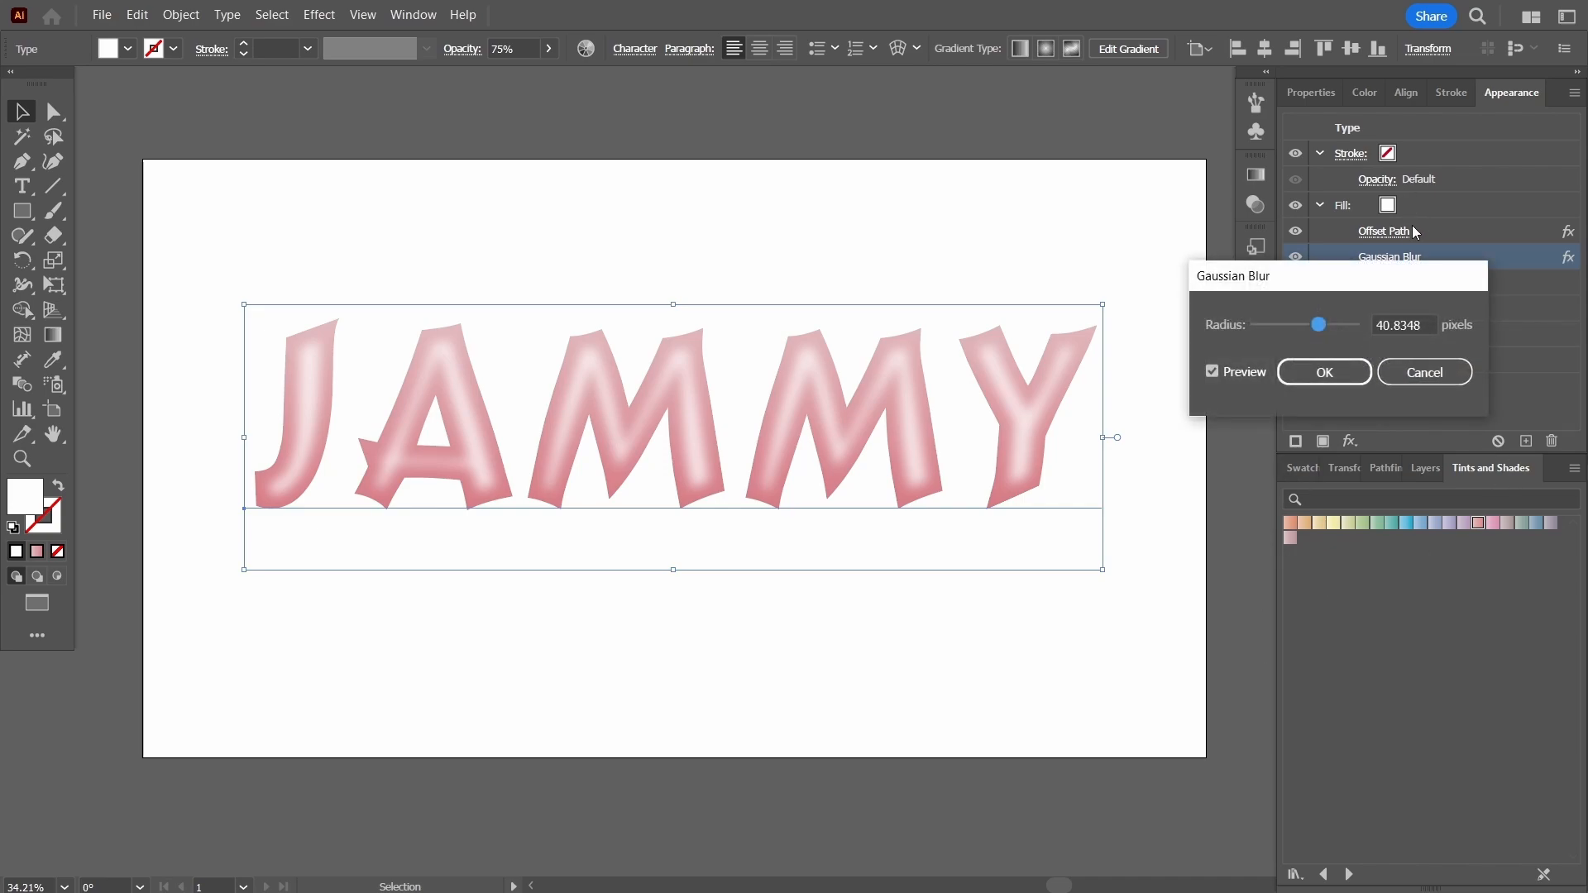
{"action": "mouse_move", "coordinate": [1319, 326]}
{"action": "left_mouse_down"}
{"action": "mouse_move", "coordinate": [1302, 327]}
{"action": "mouse_move", "coordinate": [1322, 329]}
{"action": "left_mouse_up"}
{"action": "left_click_drag", "start_coordinate": [1322, 332], "coordinate": [1320, 332]}
{"action": "left_click", "coordinate": [1325, 373]}
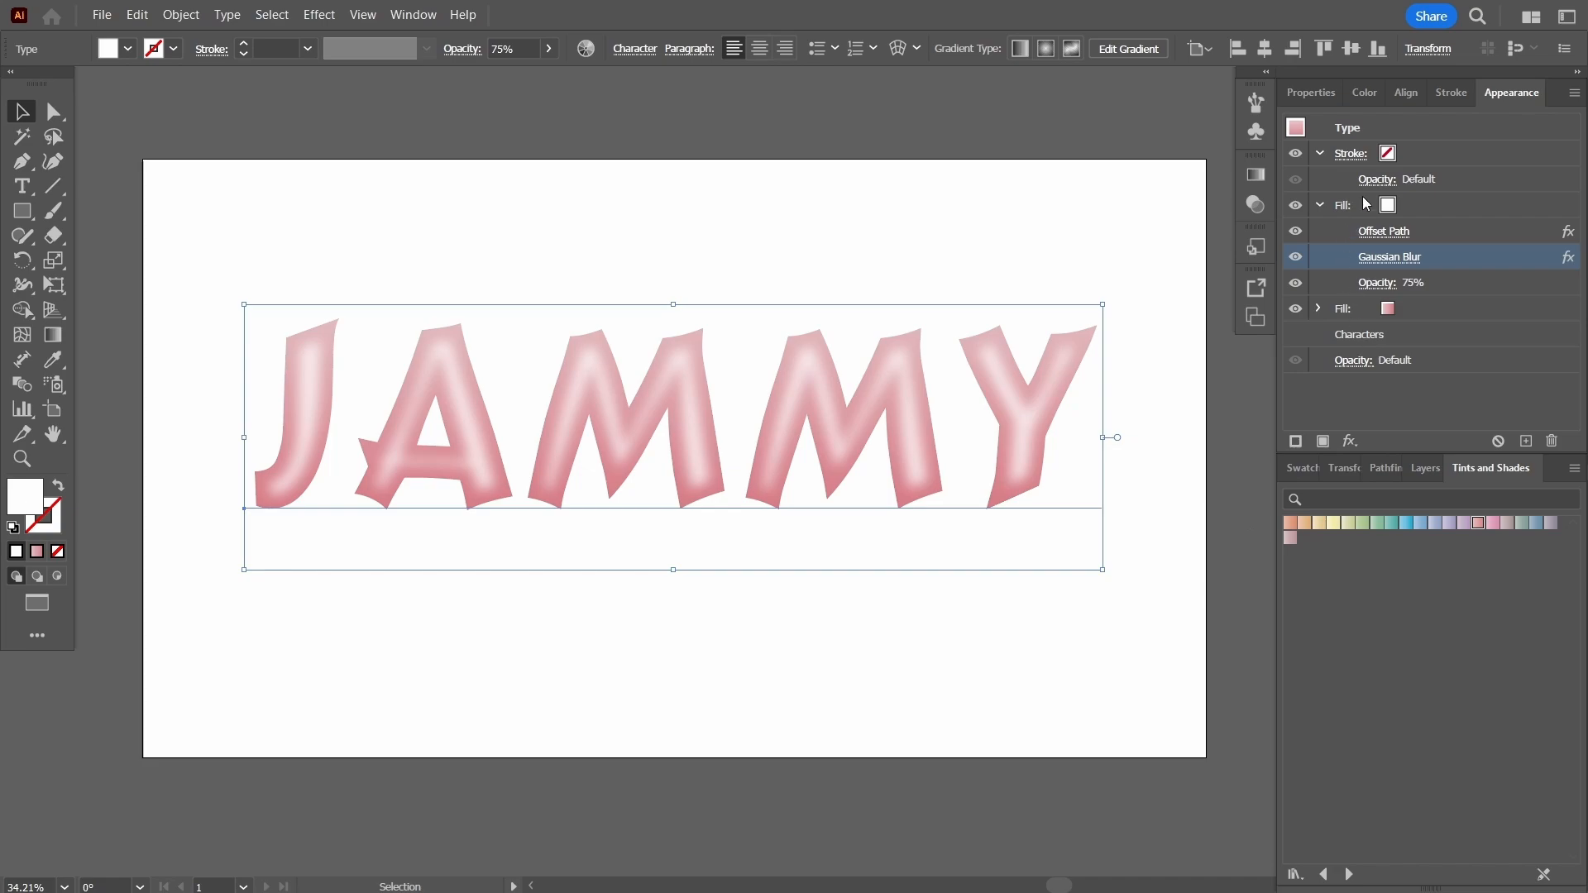
- Add an Inner Glow to the JAMMY text's gradient fill with Screen mode, 75% opacity, a 2 px blur and the Edge option
{"action": "left_click", "coordinate": [1398, 312]}
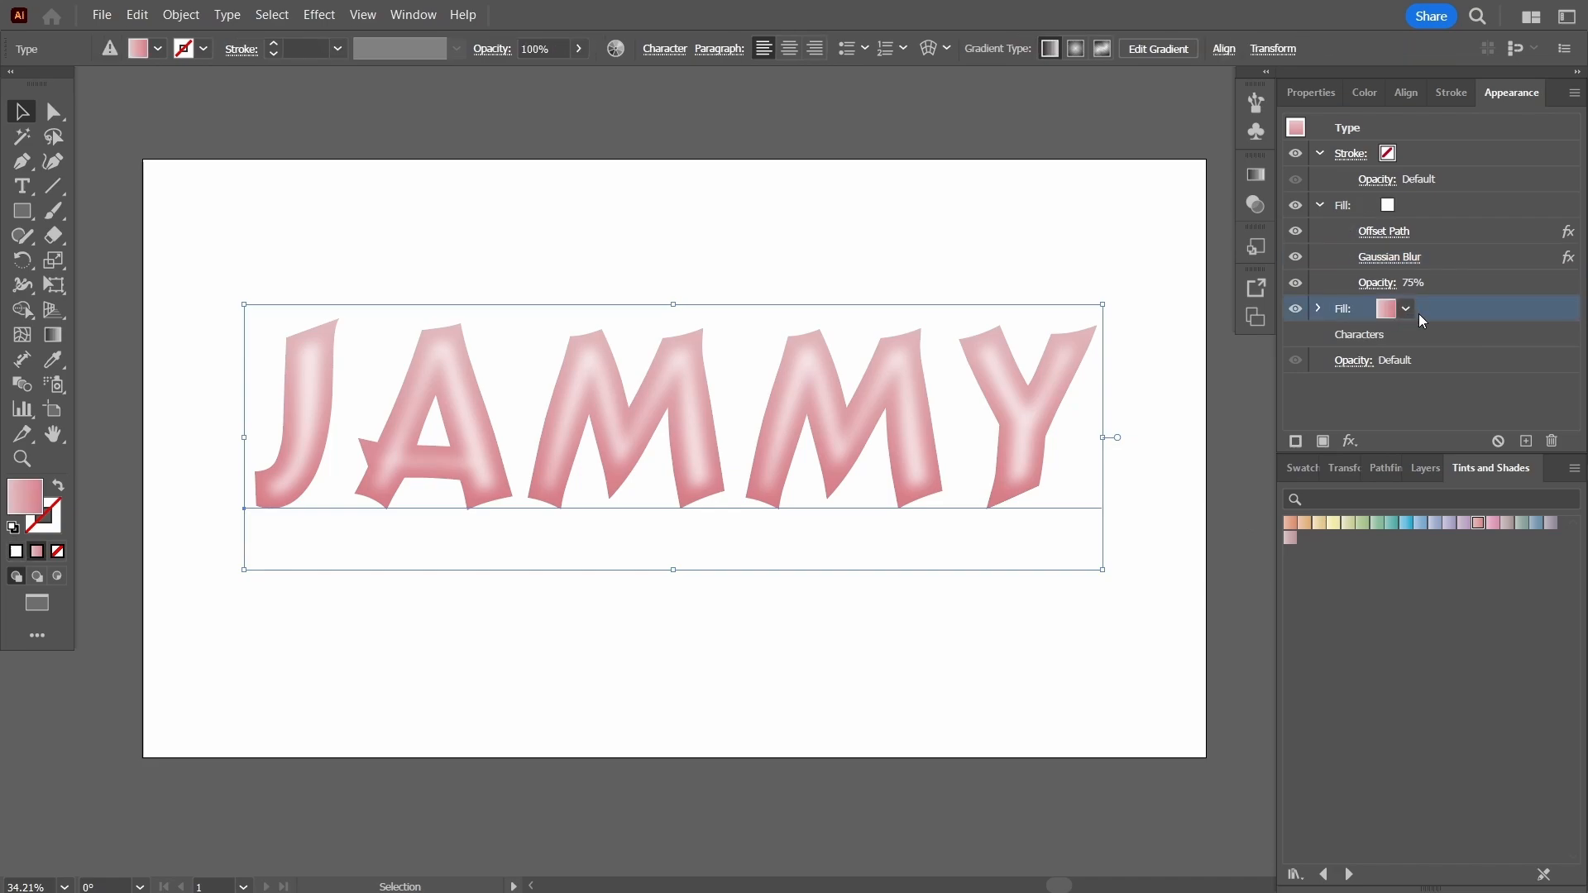
{"action": "left_click", "coordinate": [1349, 442]}
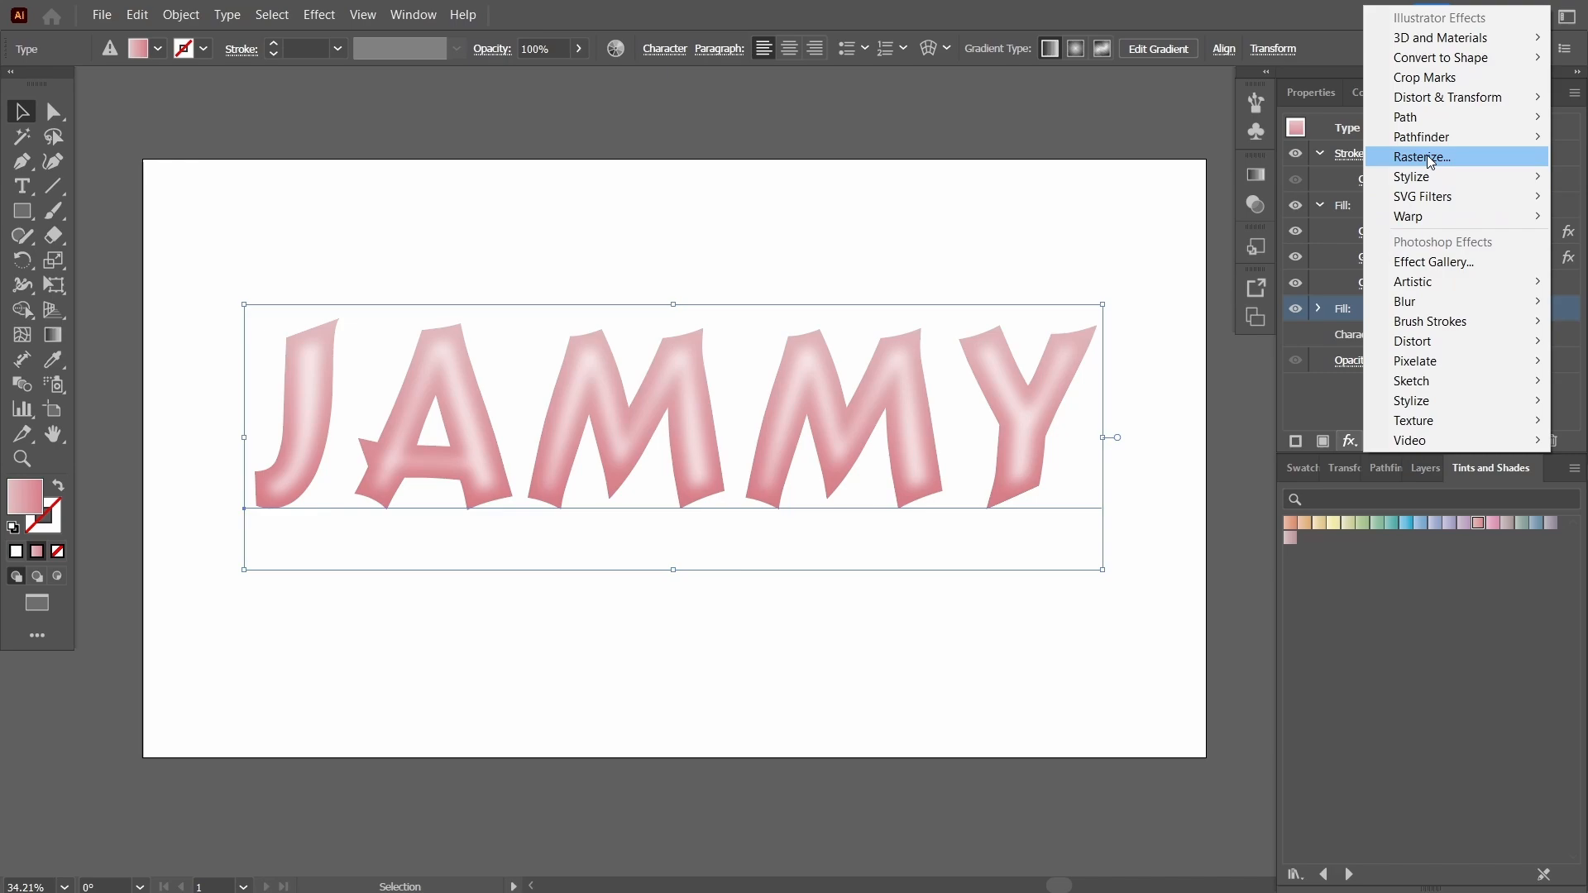
{"action": "mouse_move", "coordinate": [1418, 176]}
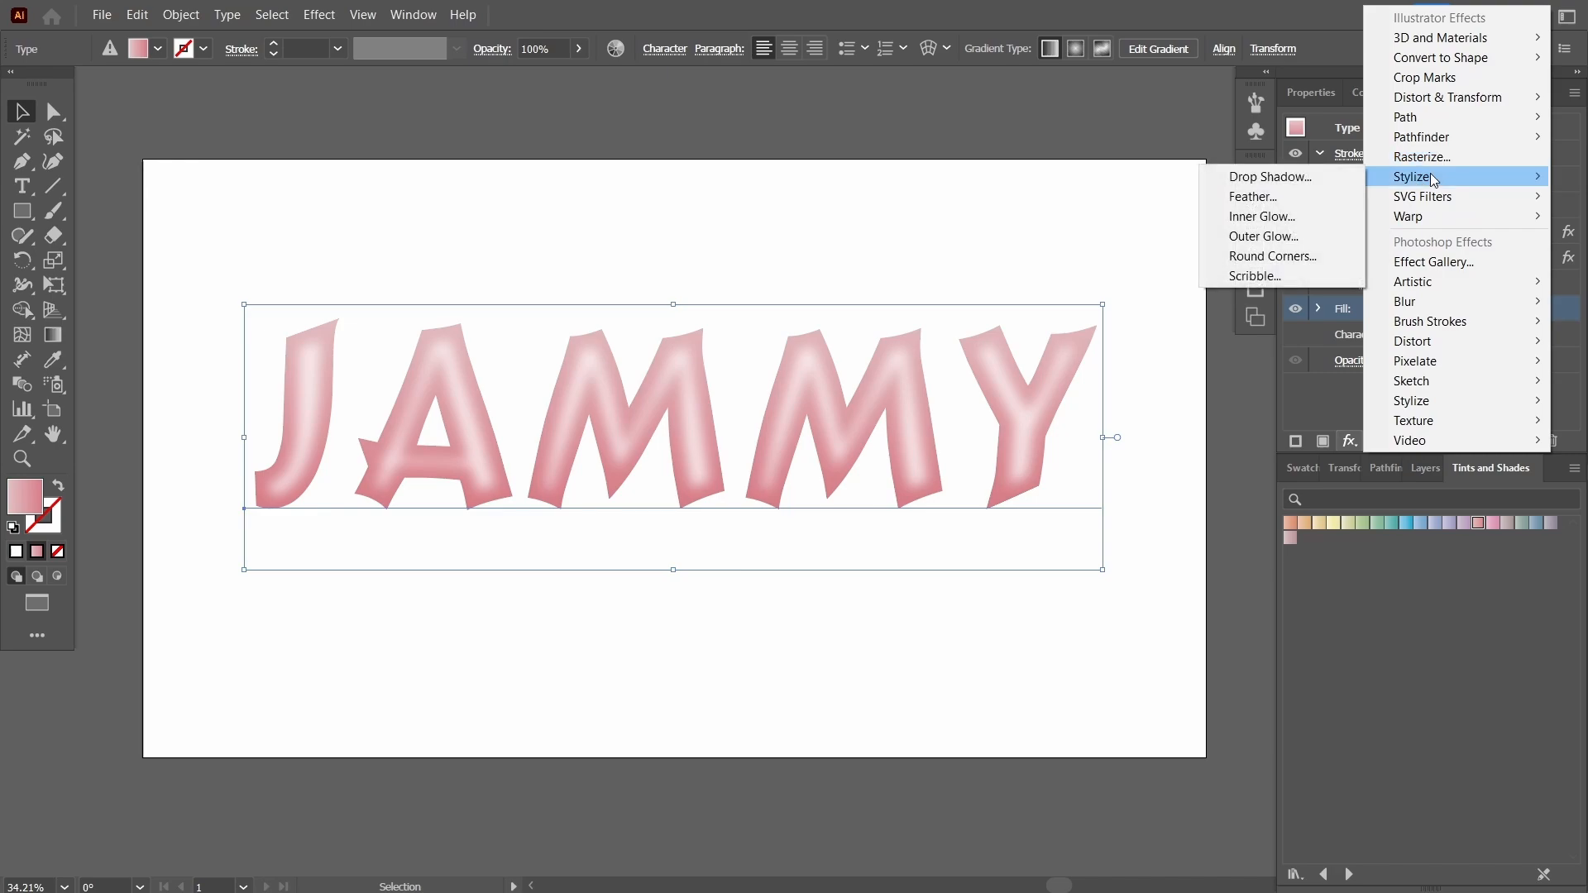
{"action": "left_click", "coordinate": [1265, 213]}
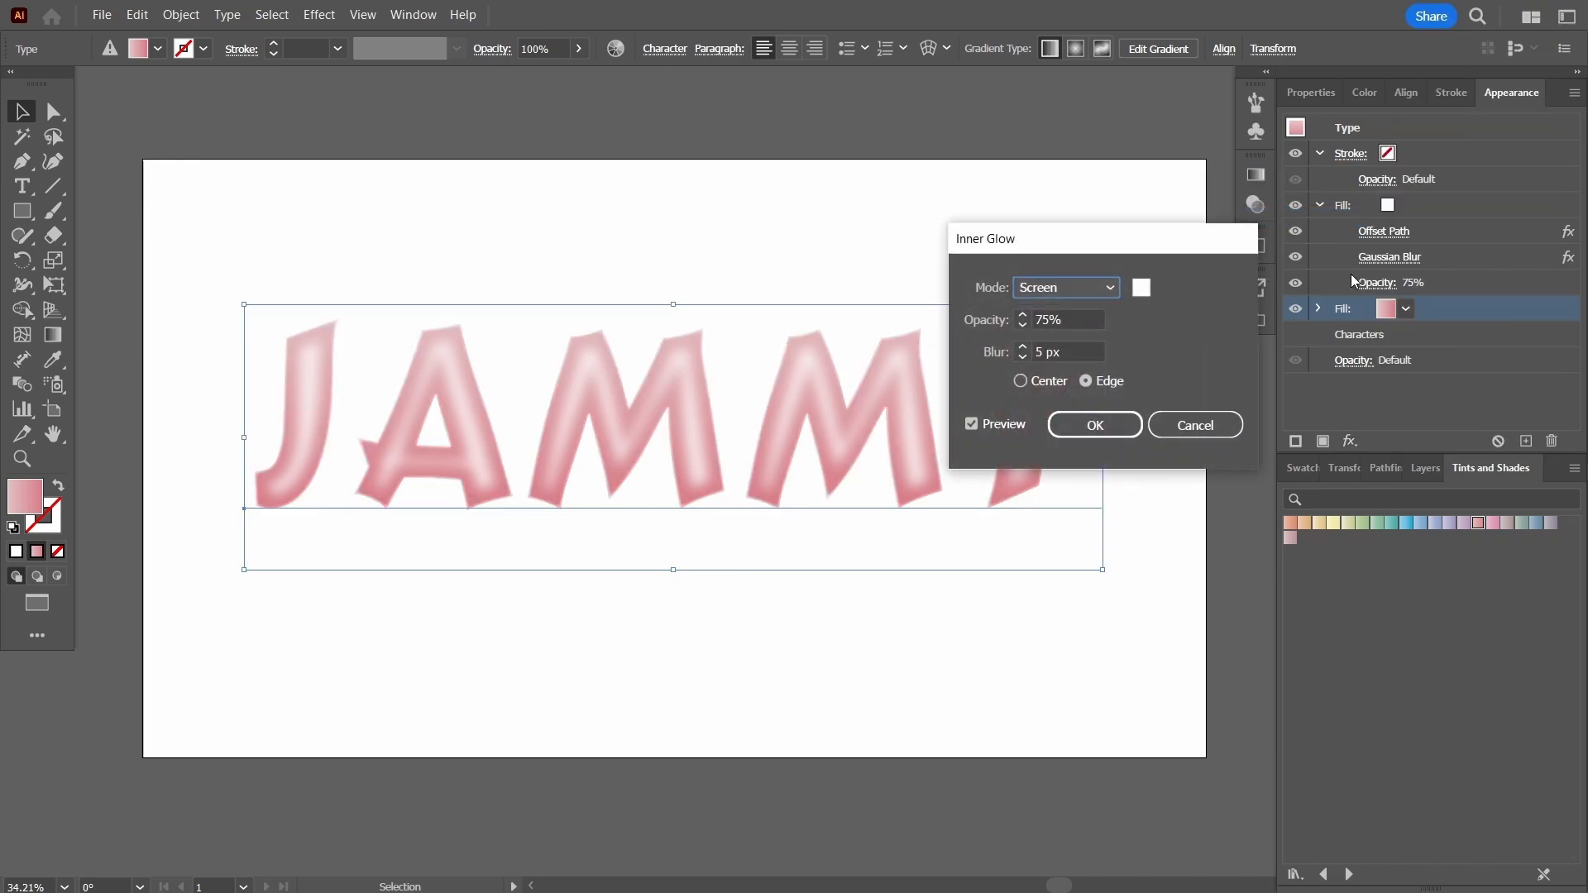
{"action": "left_click_drag", "start_coordinate": [1119, 238], "coordinate": [1299, 230]}
{"action": "left_click", "coordinate": [1174, 342]}
{"action": "type", "text": "1"}
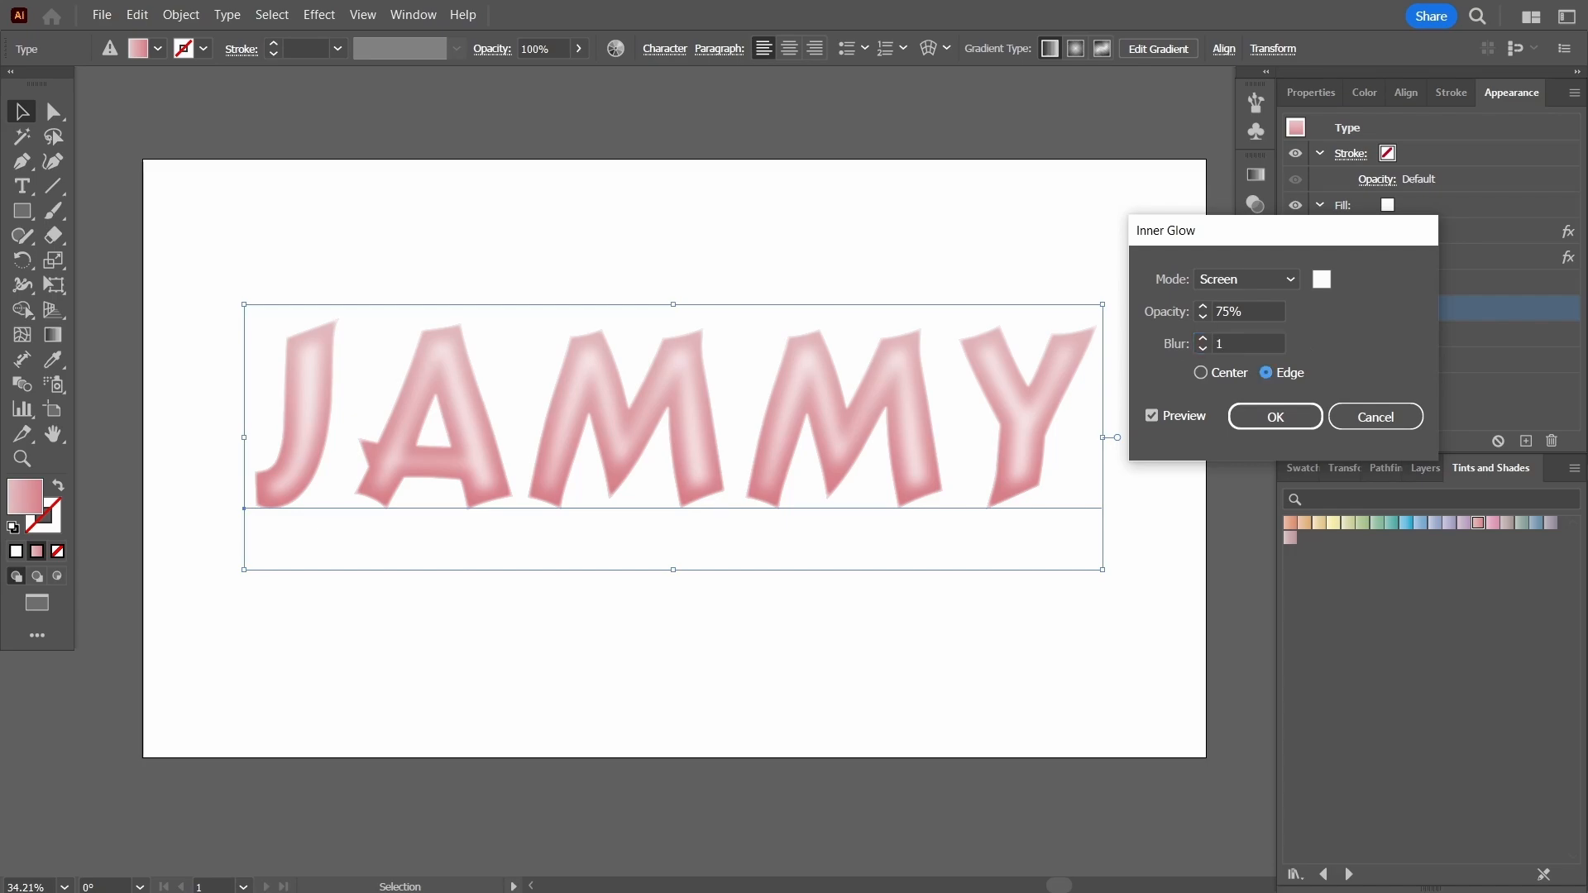
{"action": "left_click", "coordinate": [1304, 340]}
{"action": "double_click", "coordinate": [1234, 341]}
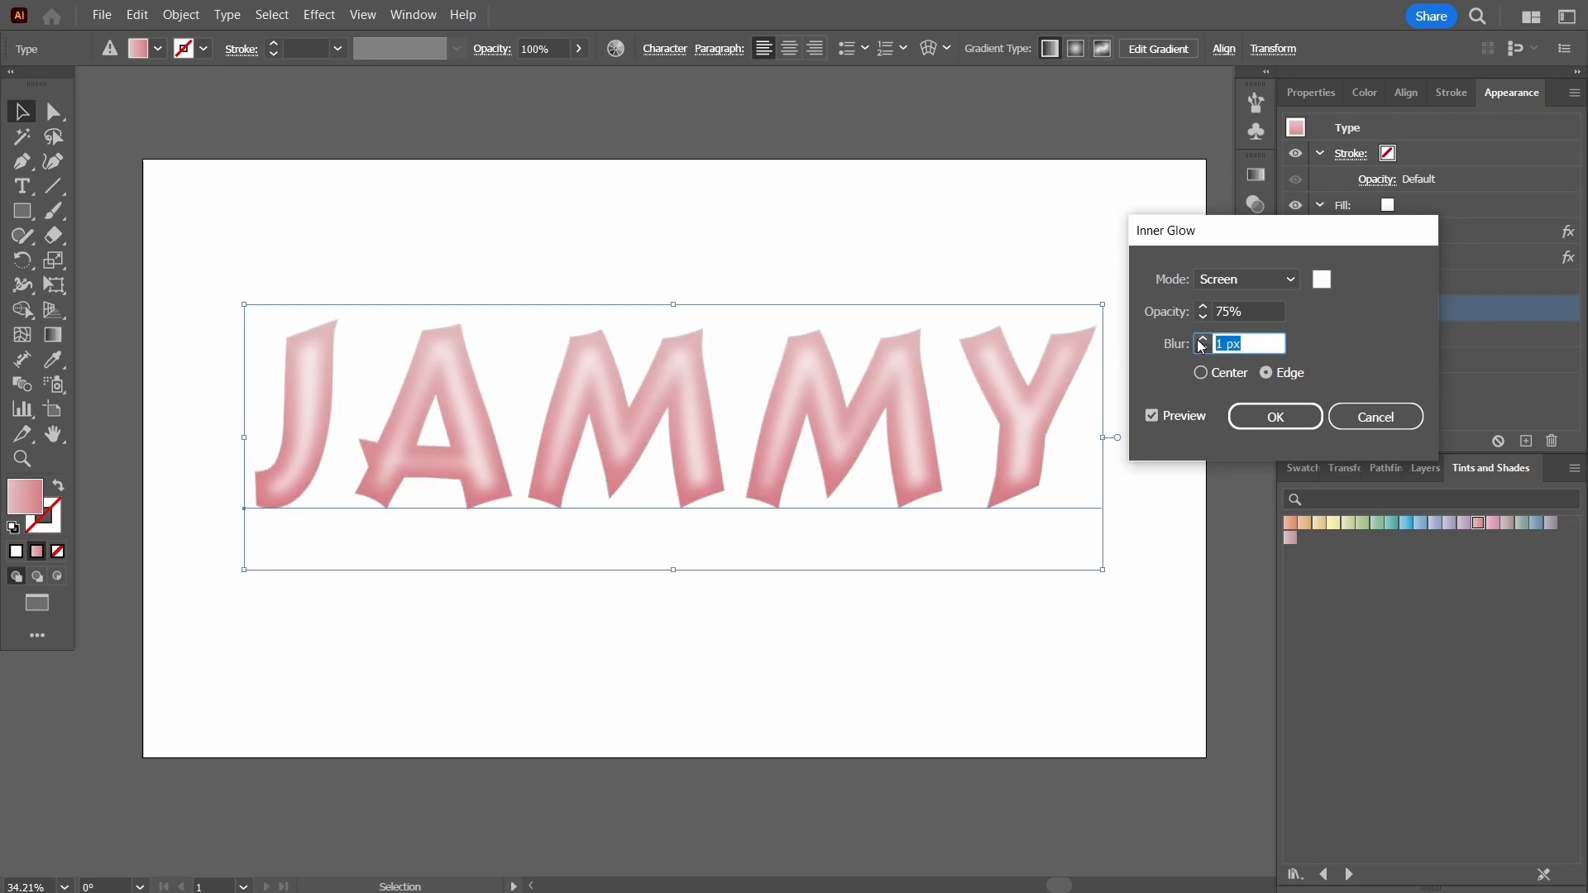
{"action": "type", "text": "2"}
{"action": "left_click", "coordinate": [1275, 416]}
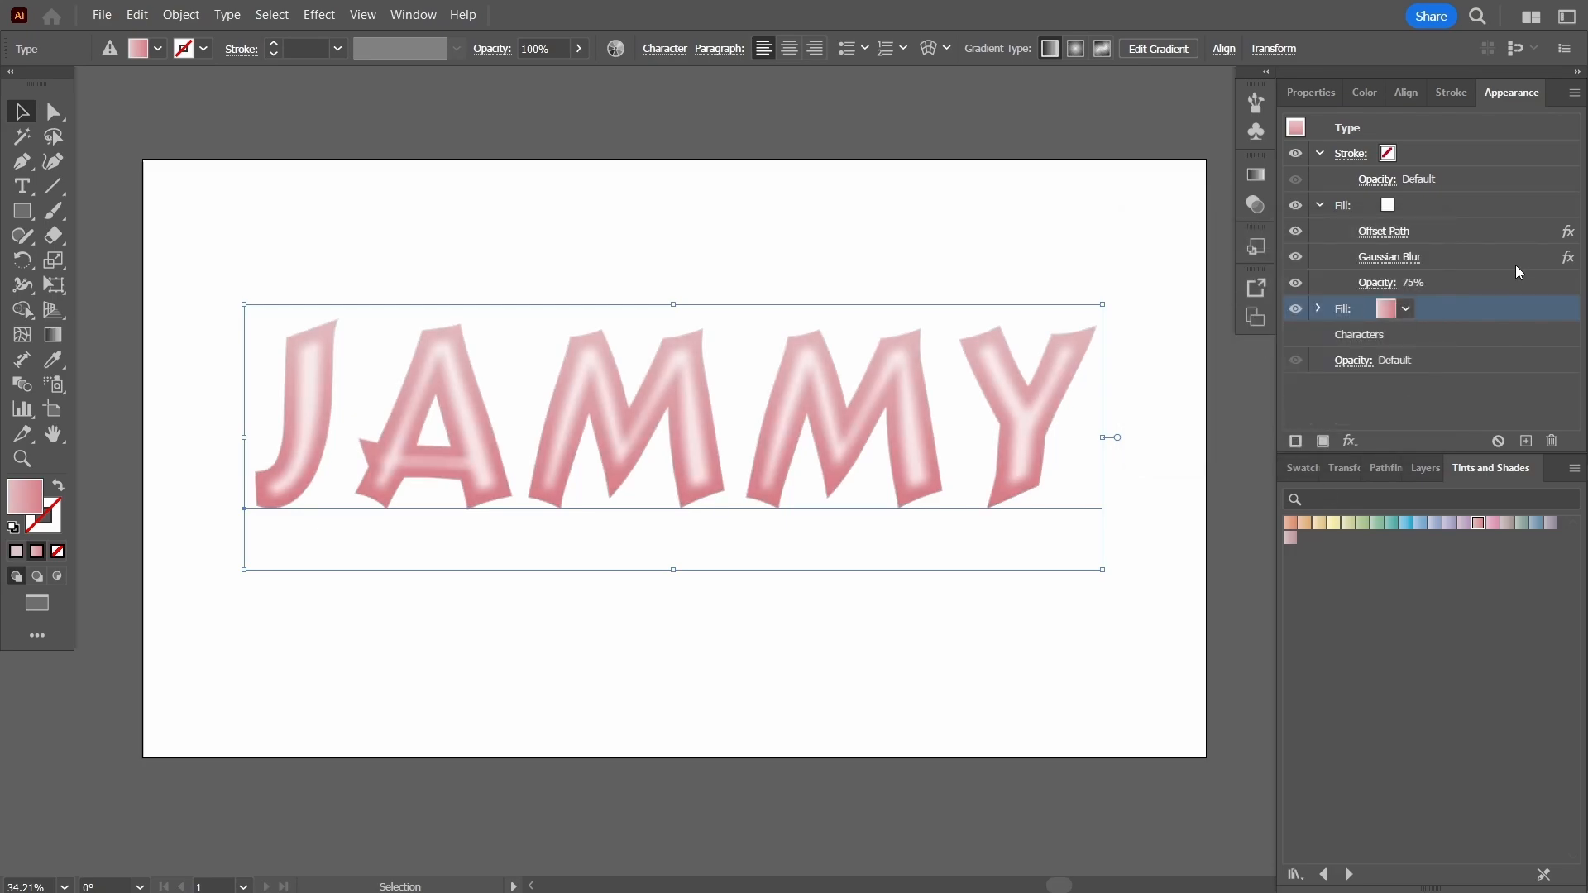
- Edit the text gradient's color stops, entering E09BA3 for the light stop and picking a vivid red for the dark stop
{"action": "key", "text": "g"}
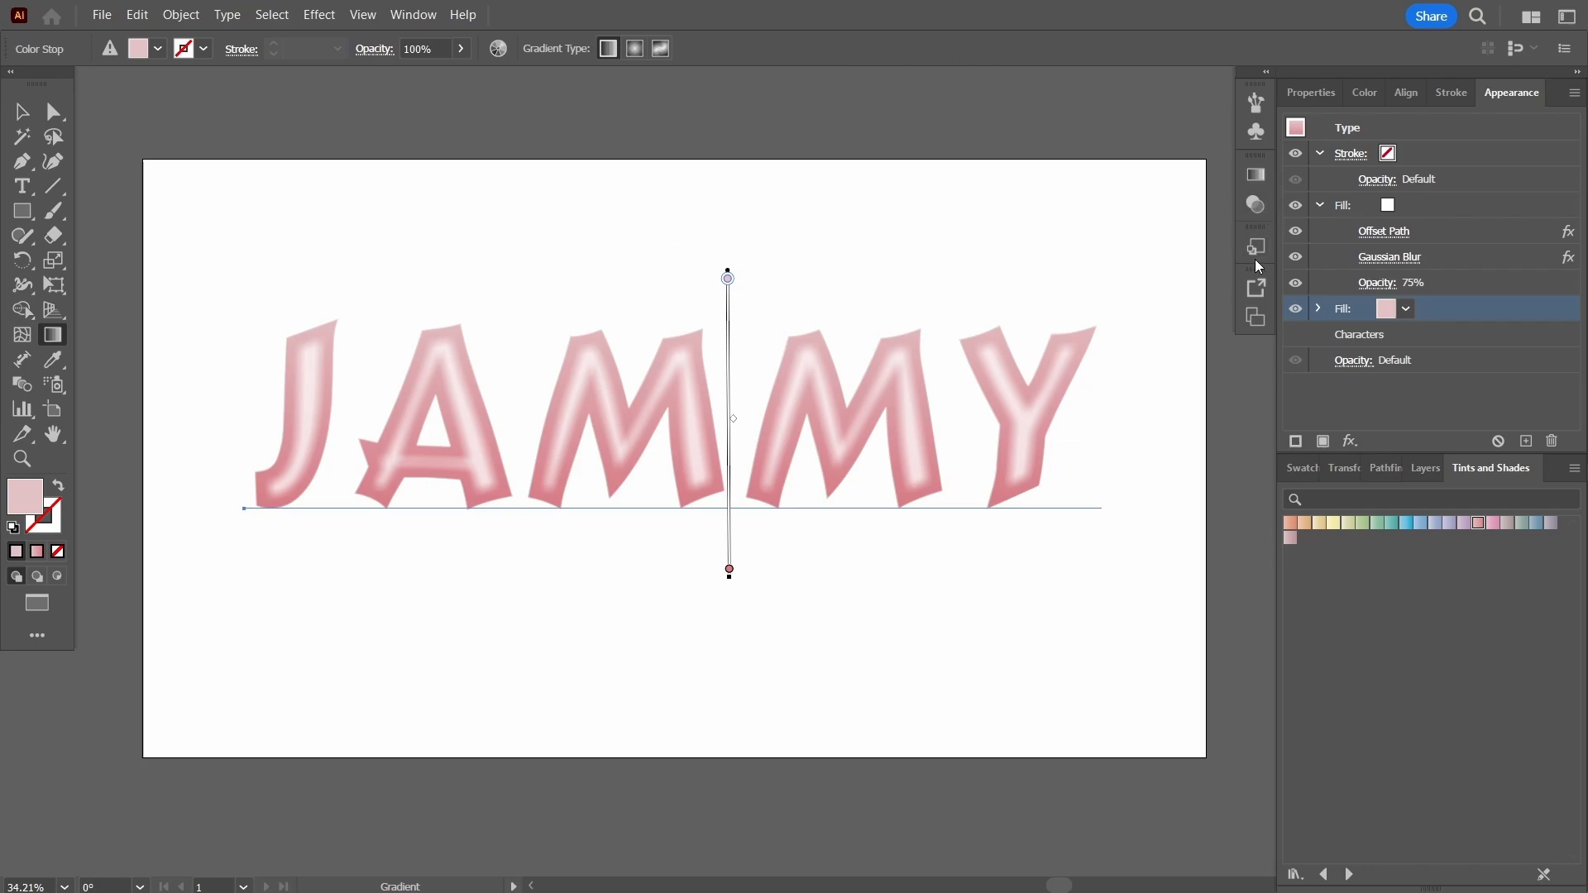
{"action": "left_click", "coordinate": [1257, 176]}
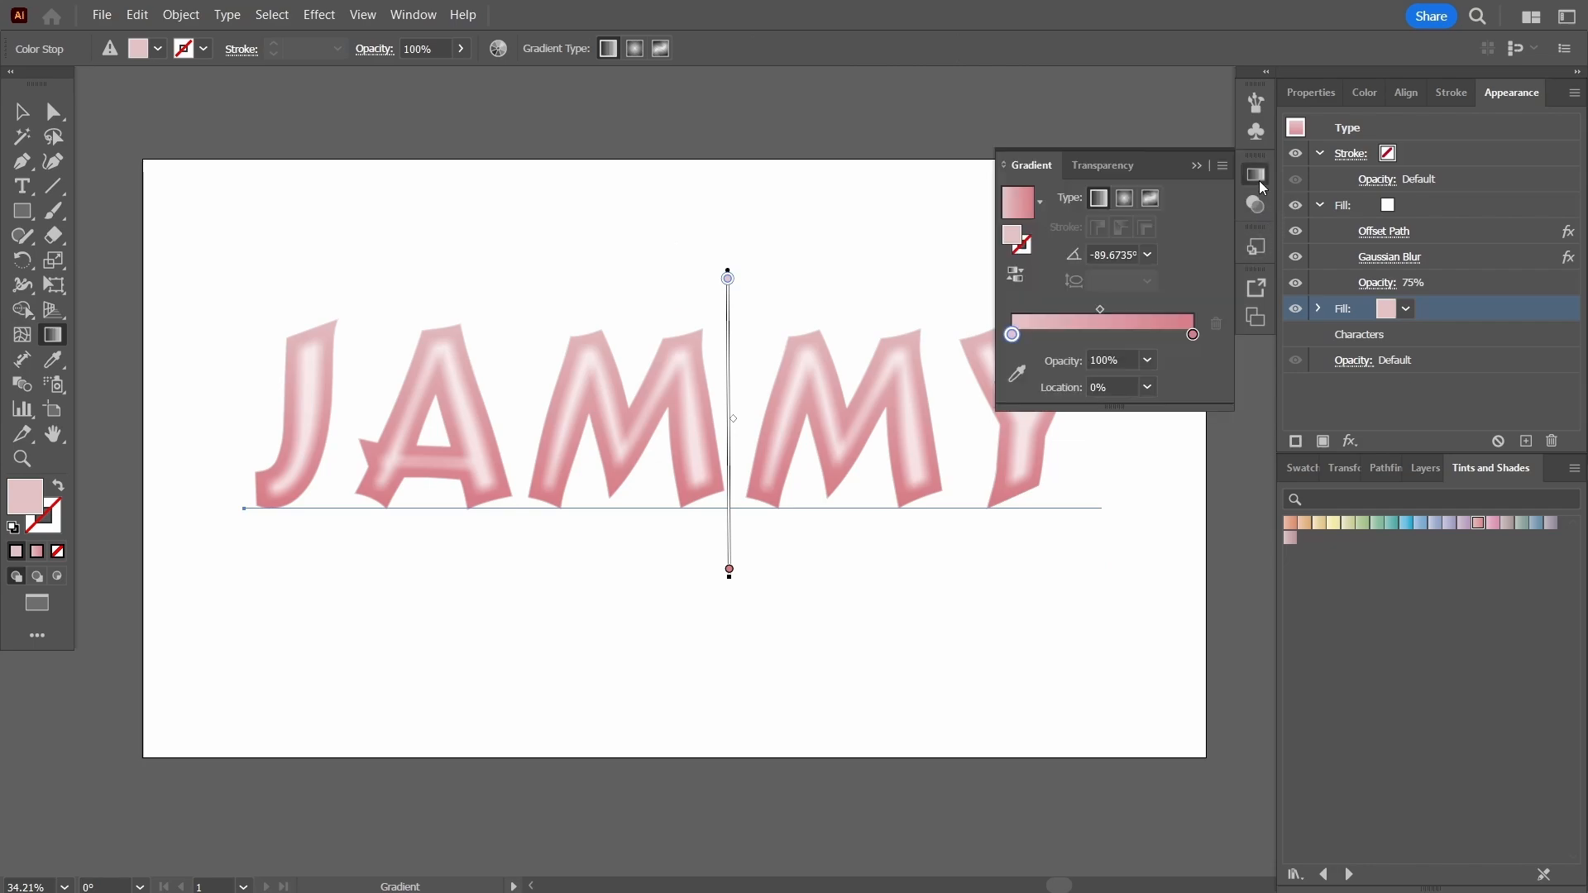
{"action": "double_click", "coordinate": [1017, 245]}
{"action": "type", "text": "E09BA3"}
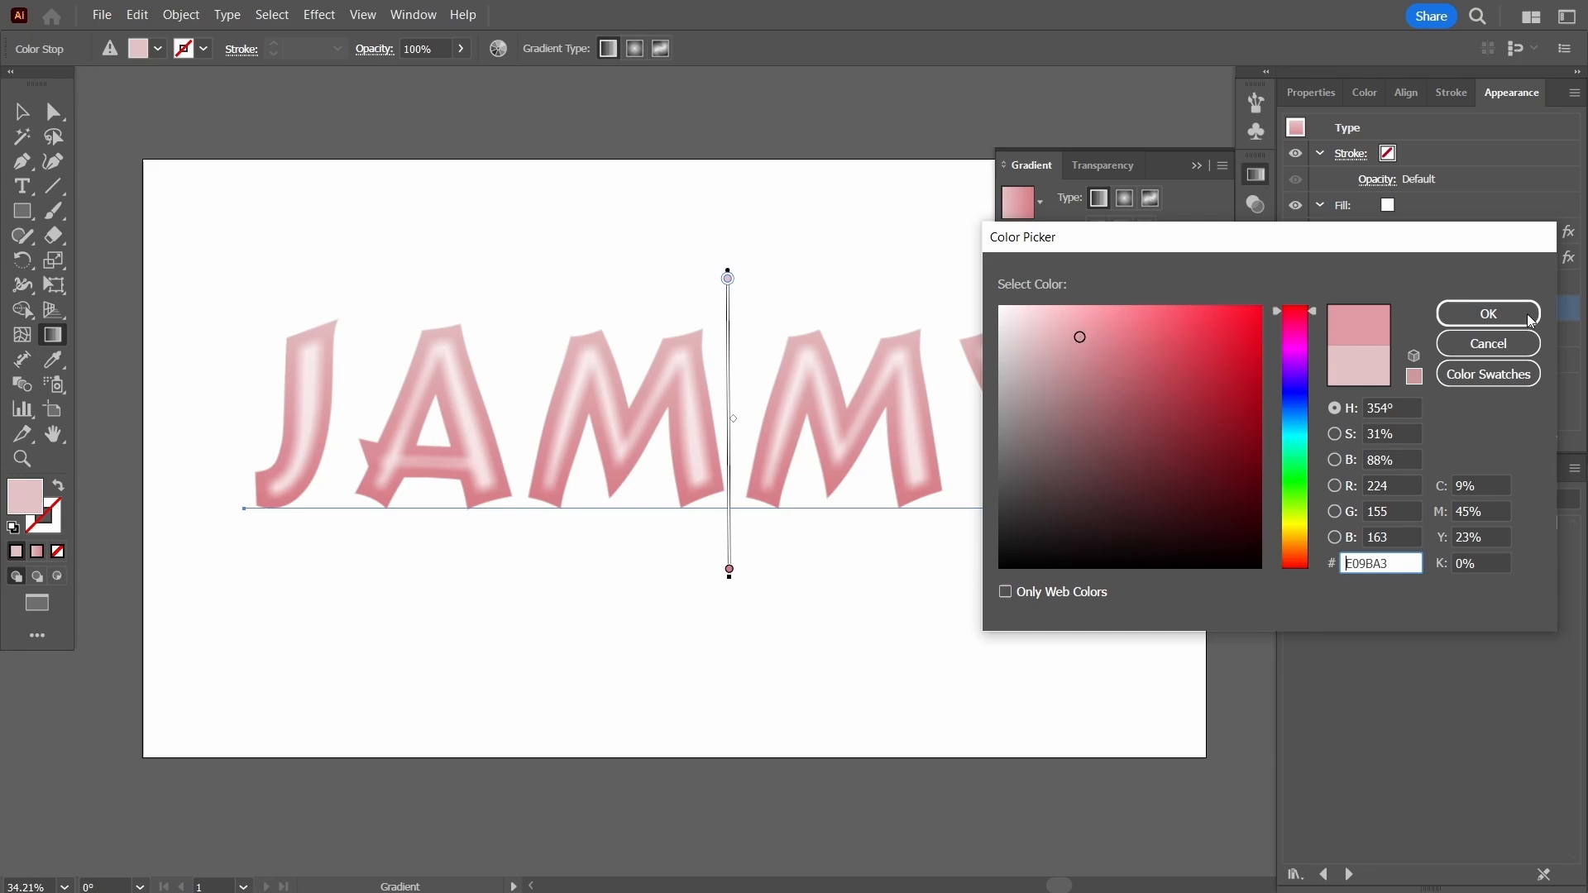
{"action": "left_click", "coordinate": [1489, 314]}
{"action": "left_click", "coordinate": [1193, 335]}
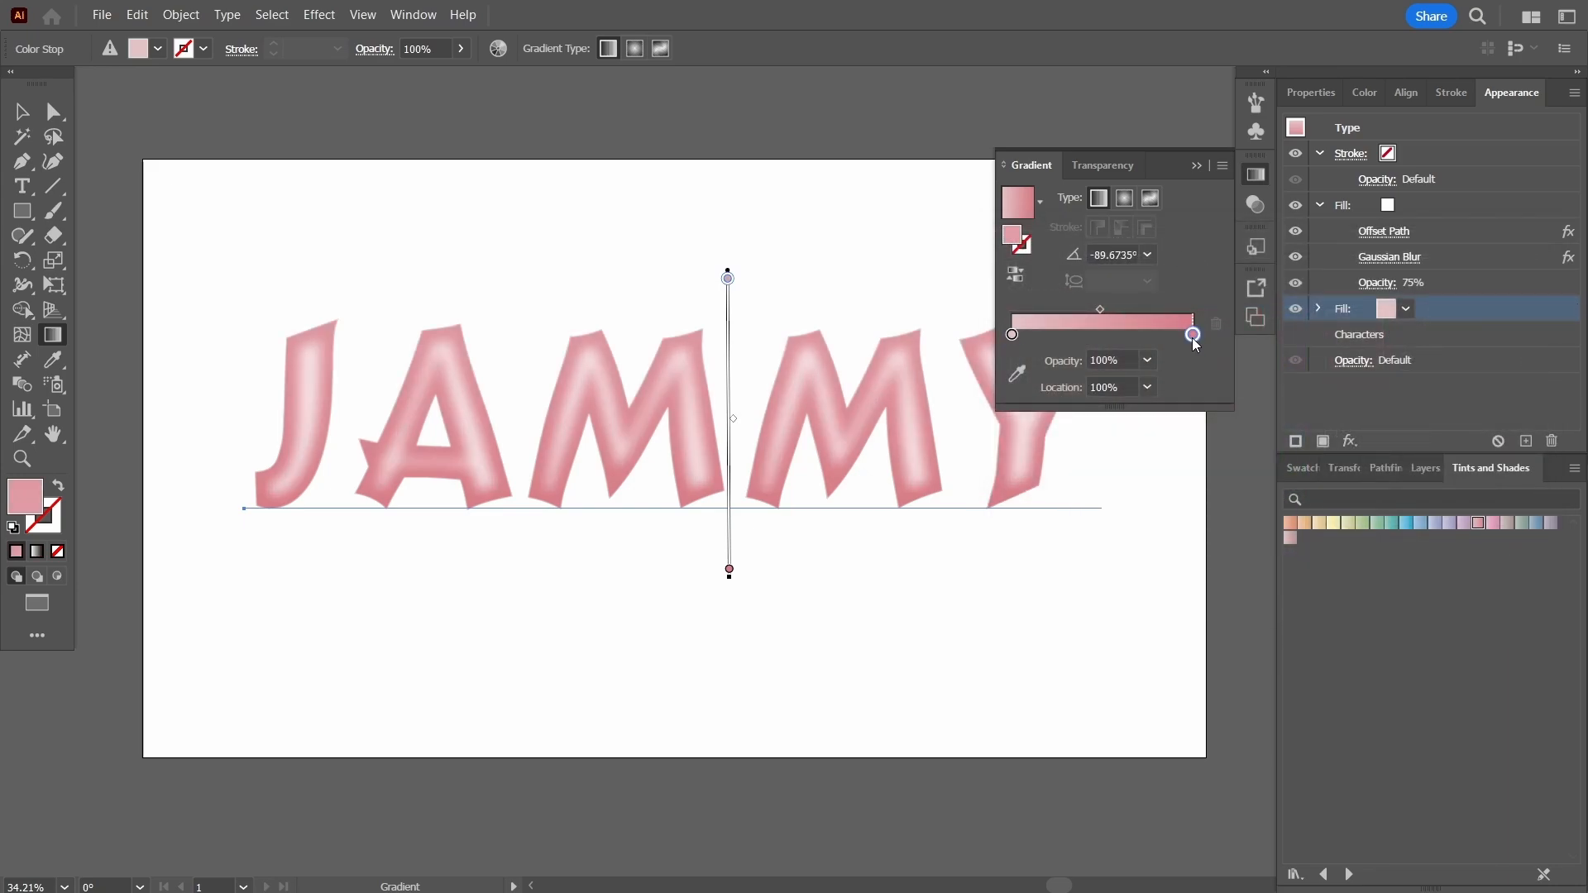
{"action": "double_click", "coordinate": [1011, 239]}
{"action": "left_click_drag", "start_coordinate": [1104, 350], "coordinate": [1221, 347]}
{"action": "left_click", "coordinate": [1481, 313]}
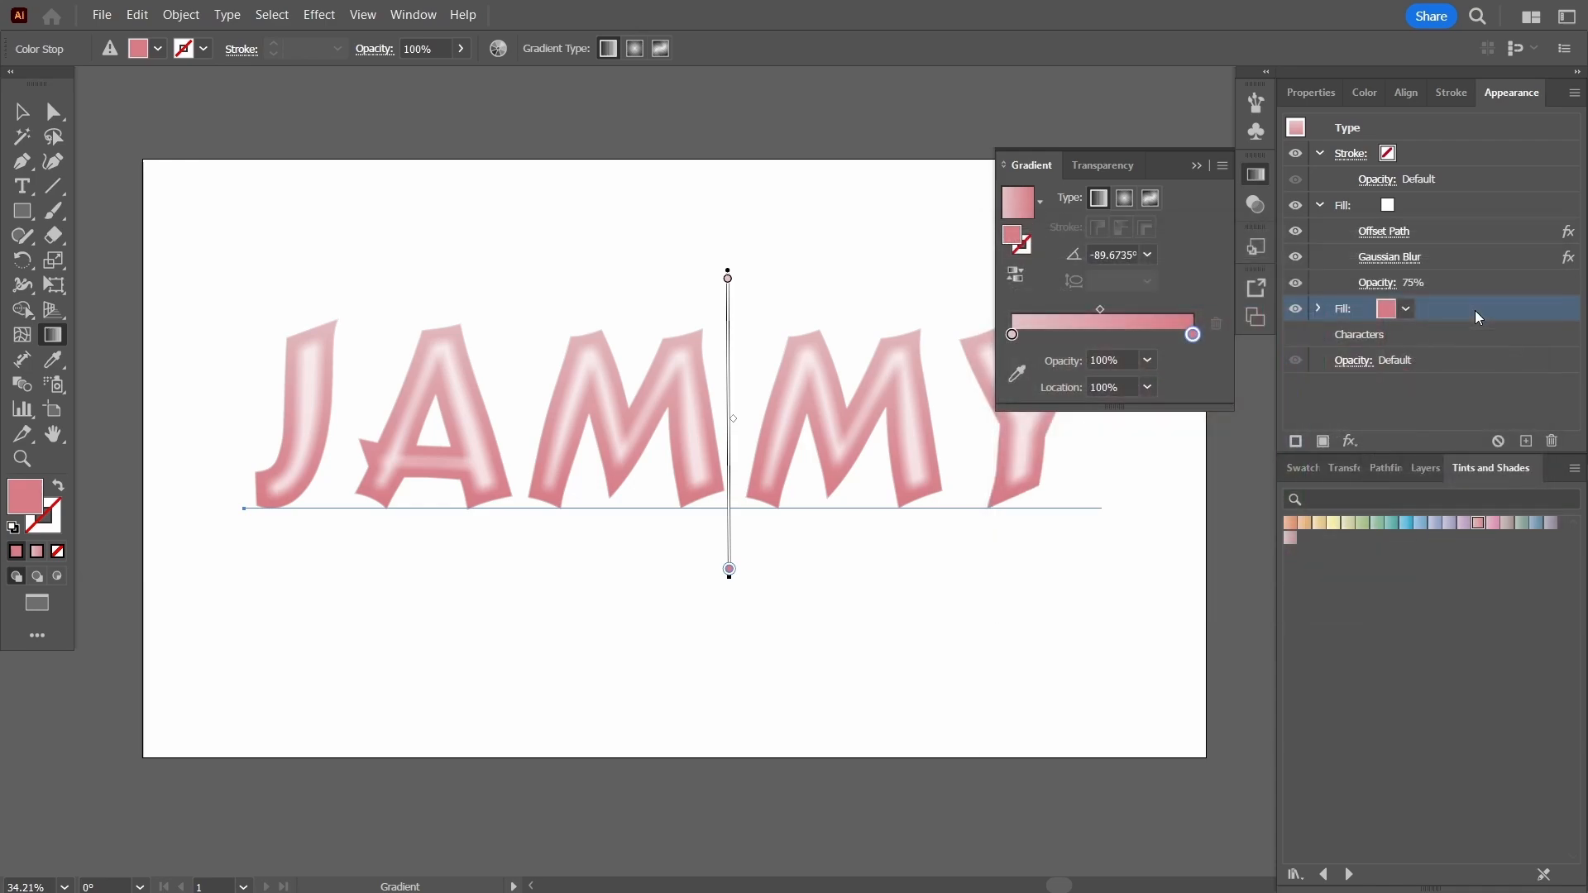
- Recolor the gradient's light stop with a more saturated pink and return to the Selection tool
{"action": "left_click", "coordinate": [1011, 334]}
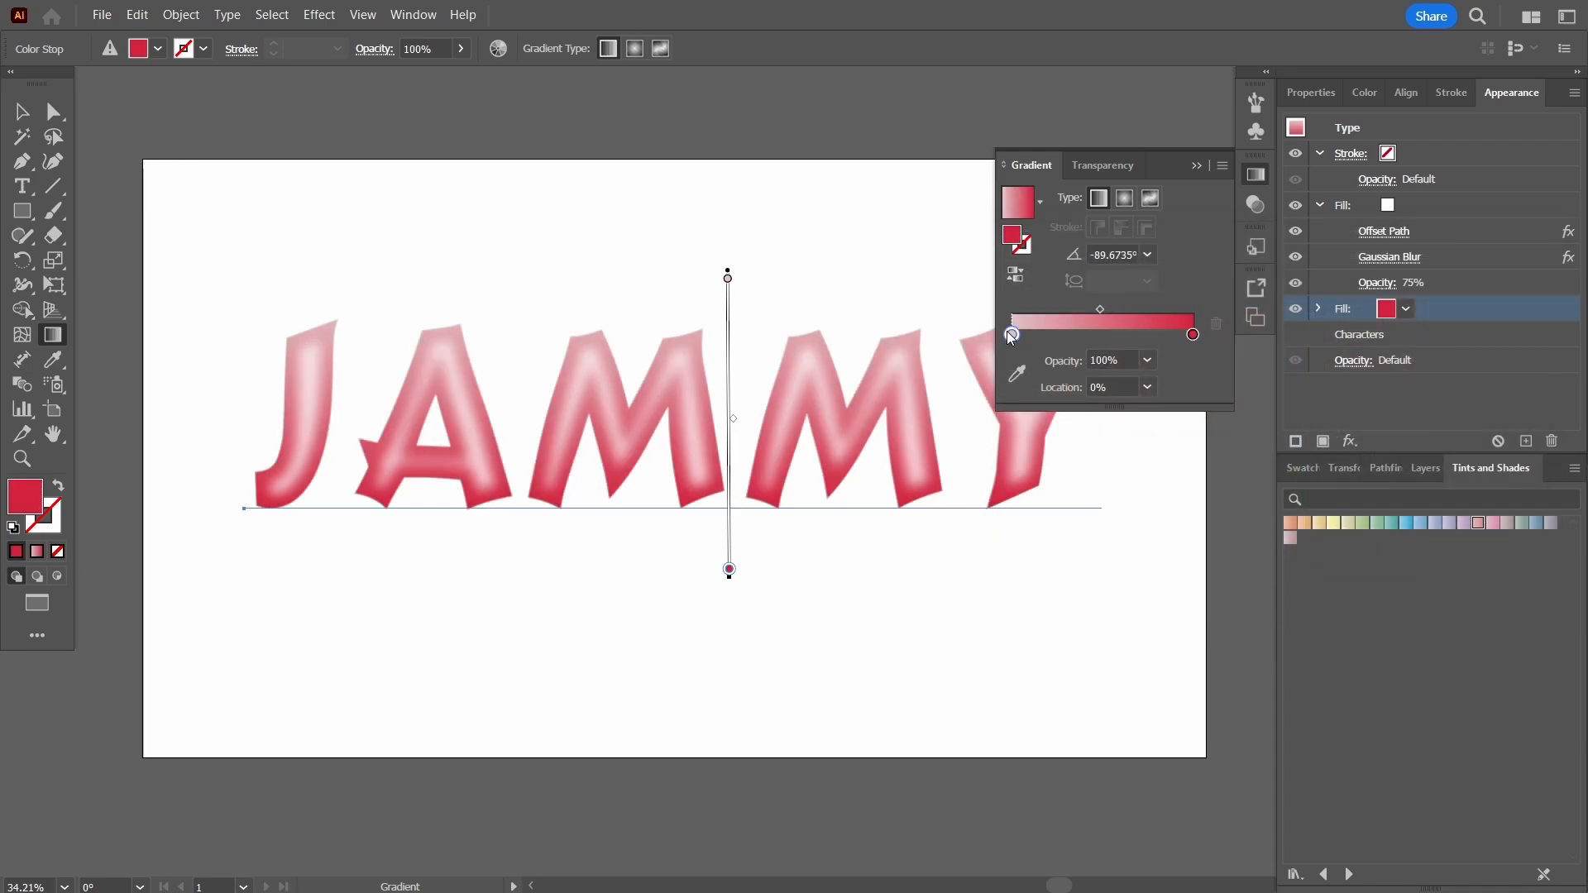
{"action": "double_click", "coordinate": [1012, 237]}
{"action": "left_click_drag", "start_coordinate": [1039, 333], "coordinate": [1135, 321]}
{"action": "left_click", "coordinate": [1489, 313]}
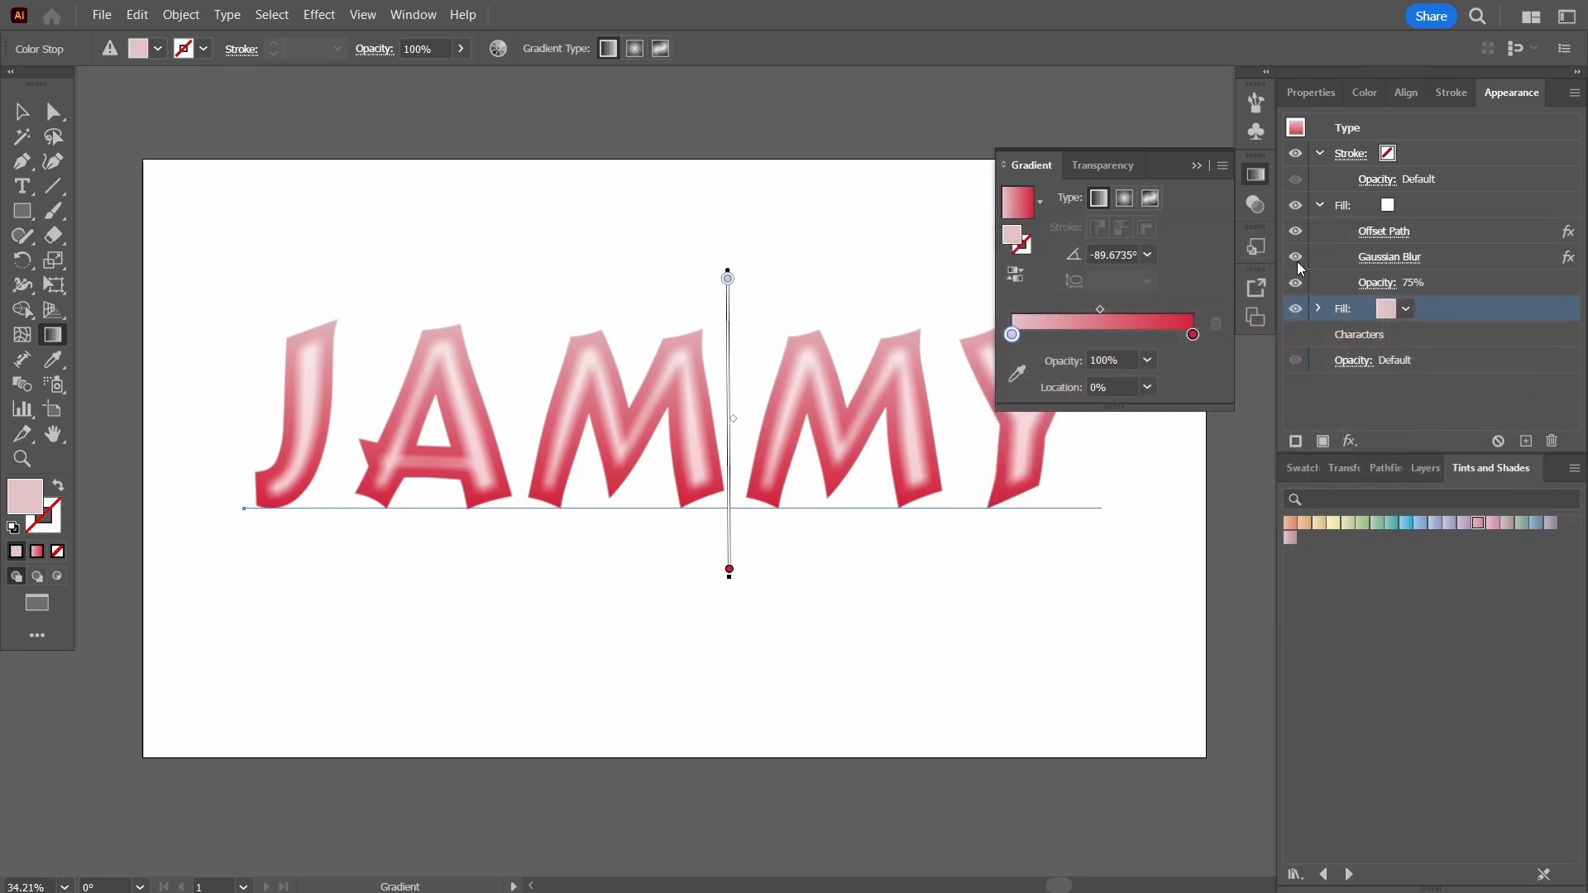
{"action": "left_click", "coordinate": [1196, 165]}
{"action": "key", "text": "v"}
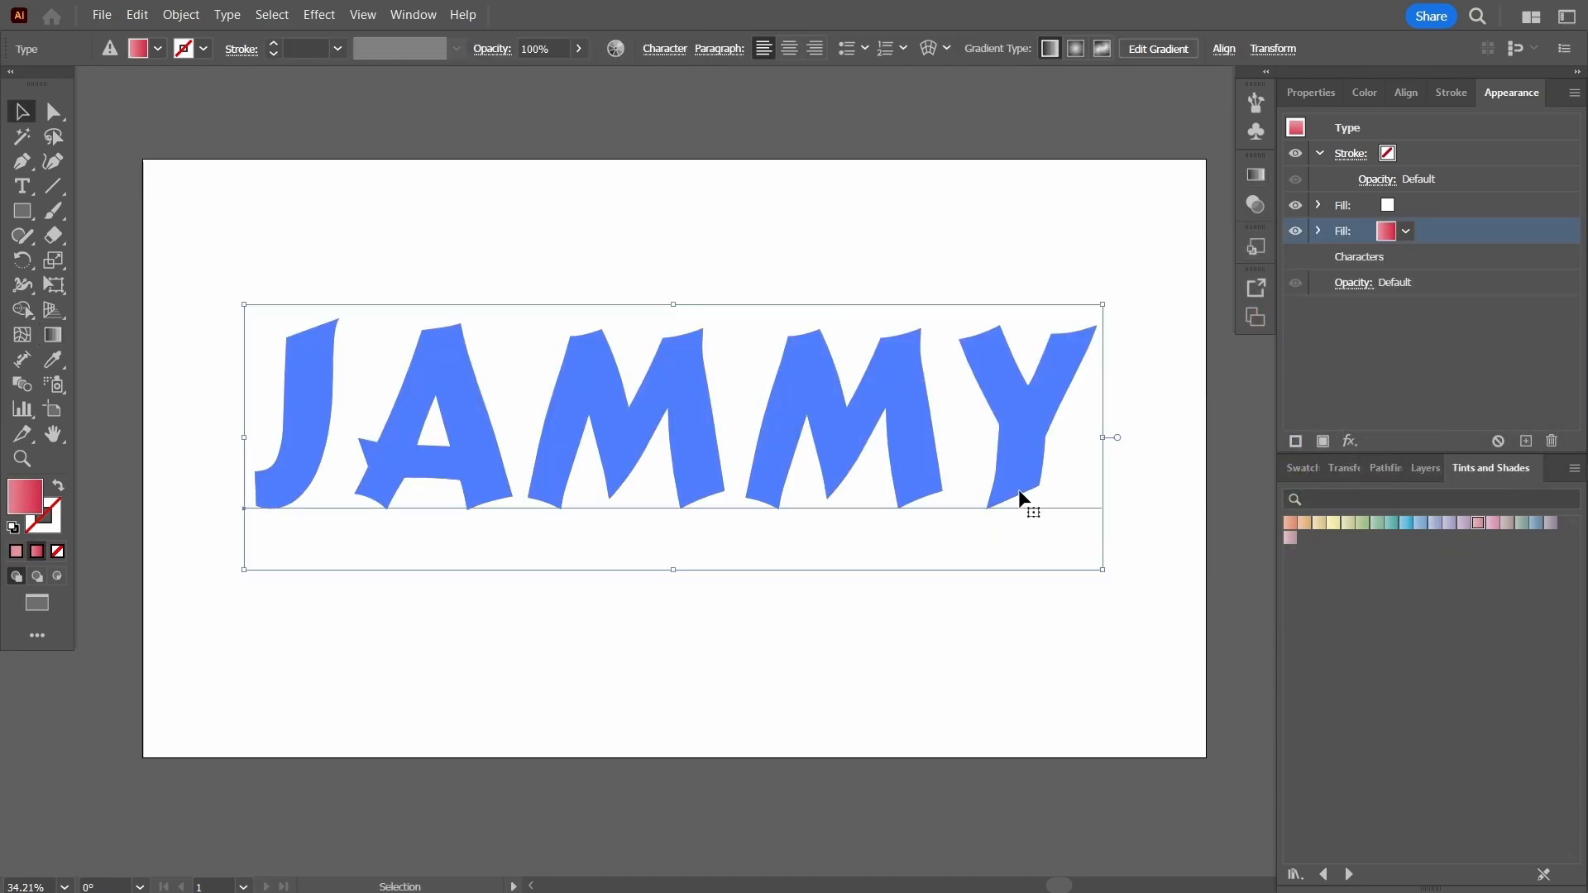
- Add a new gradient fill to the JAMMY text above the one carrying the Inner Glow
{"action": "left_click", "coordinate": [1319, 230]}
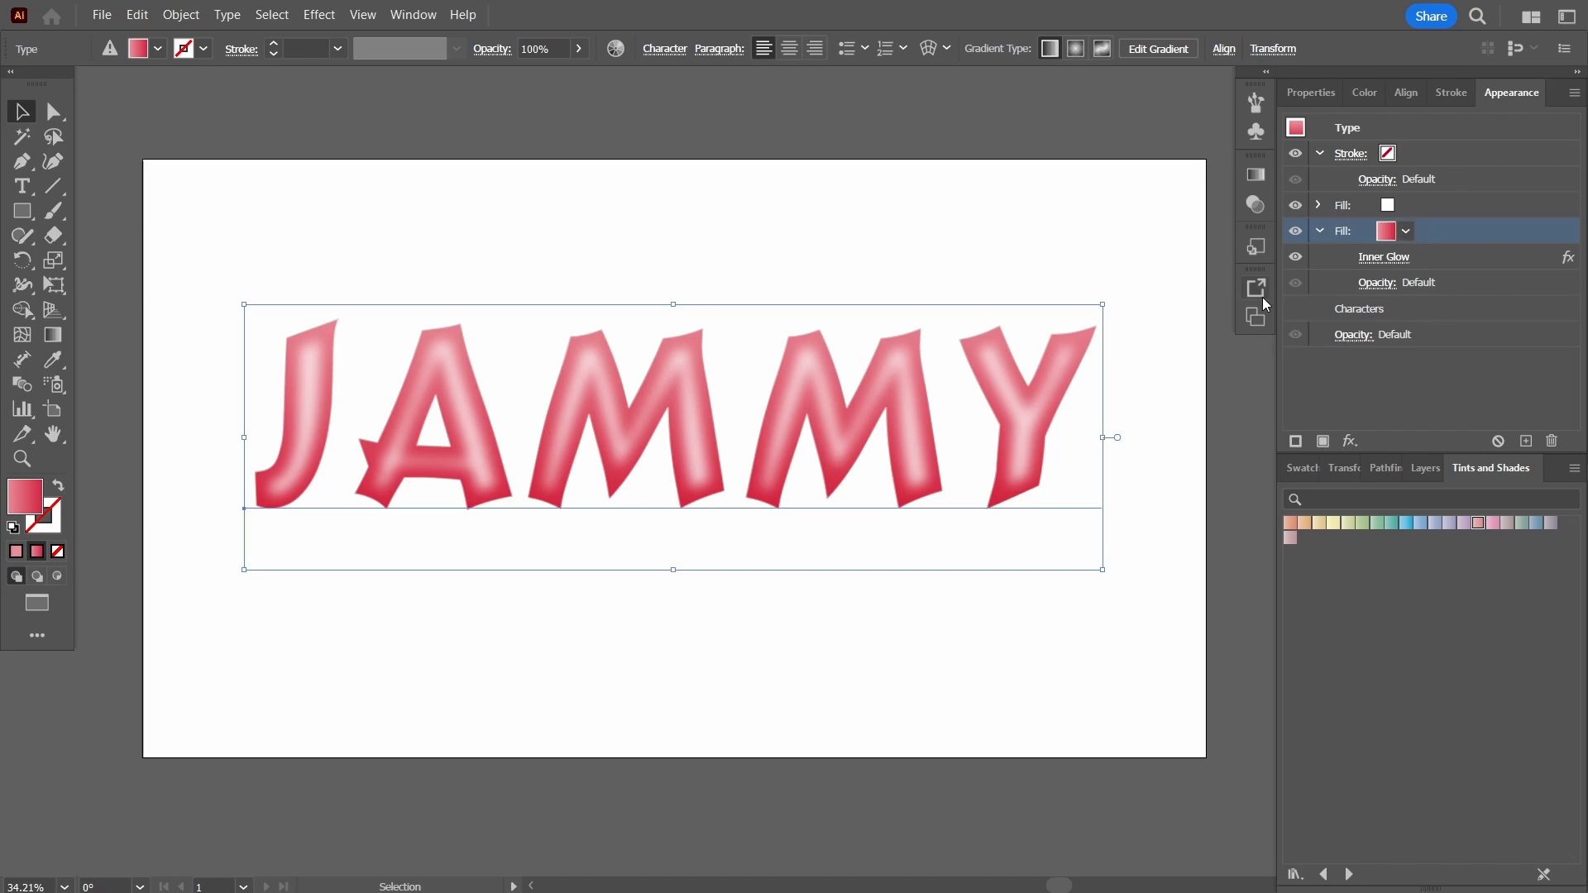
{"action": "left_click", "coordinate": [1322, 441]}
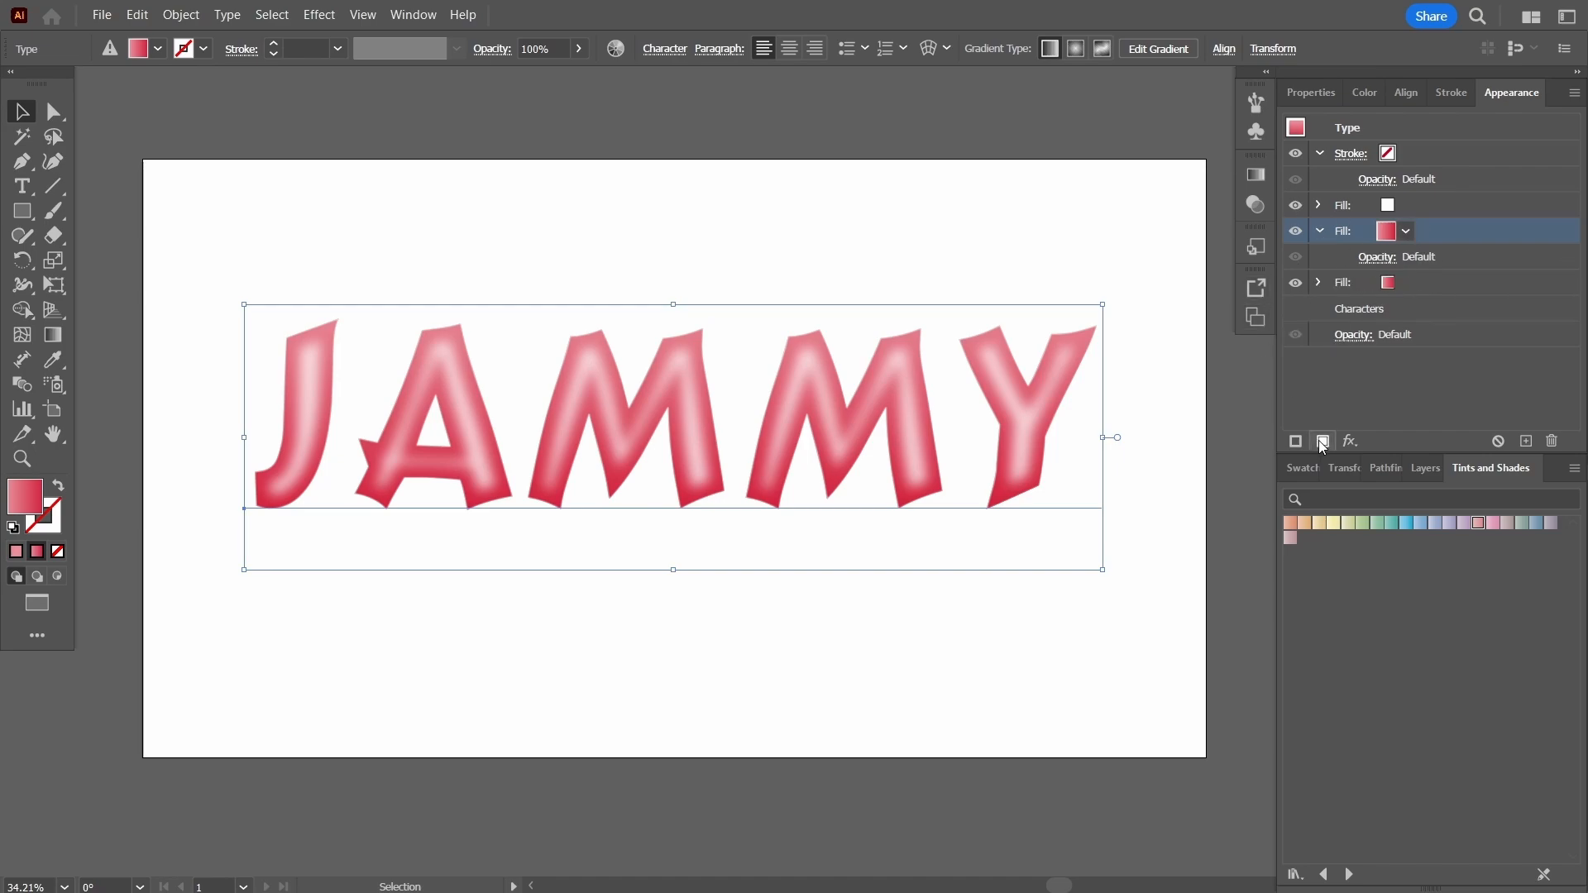
{"action": "left_click", "coordinate": [1426, 285]}
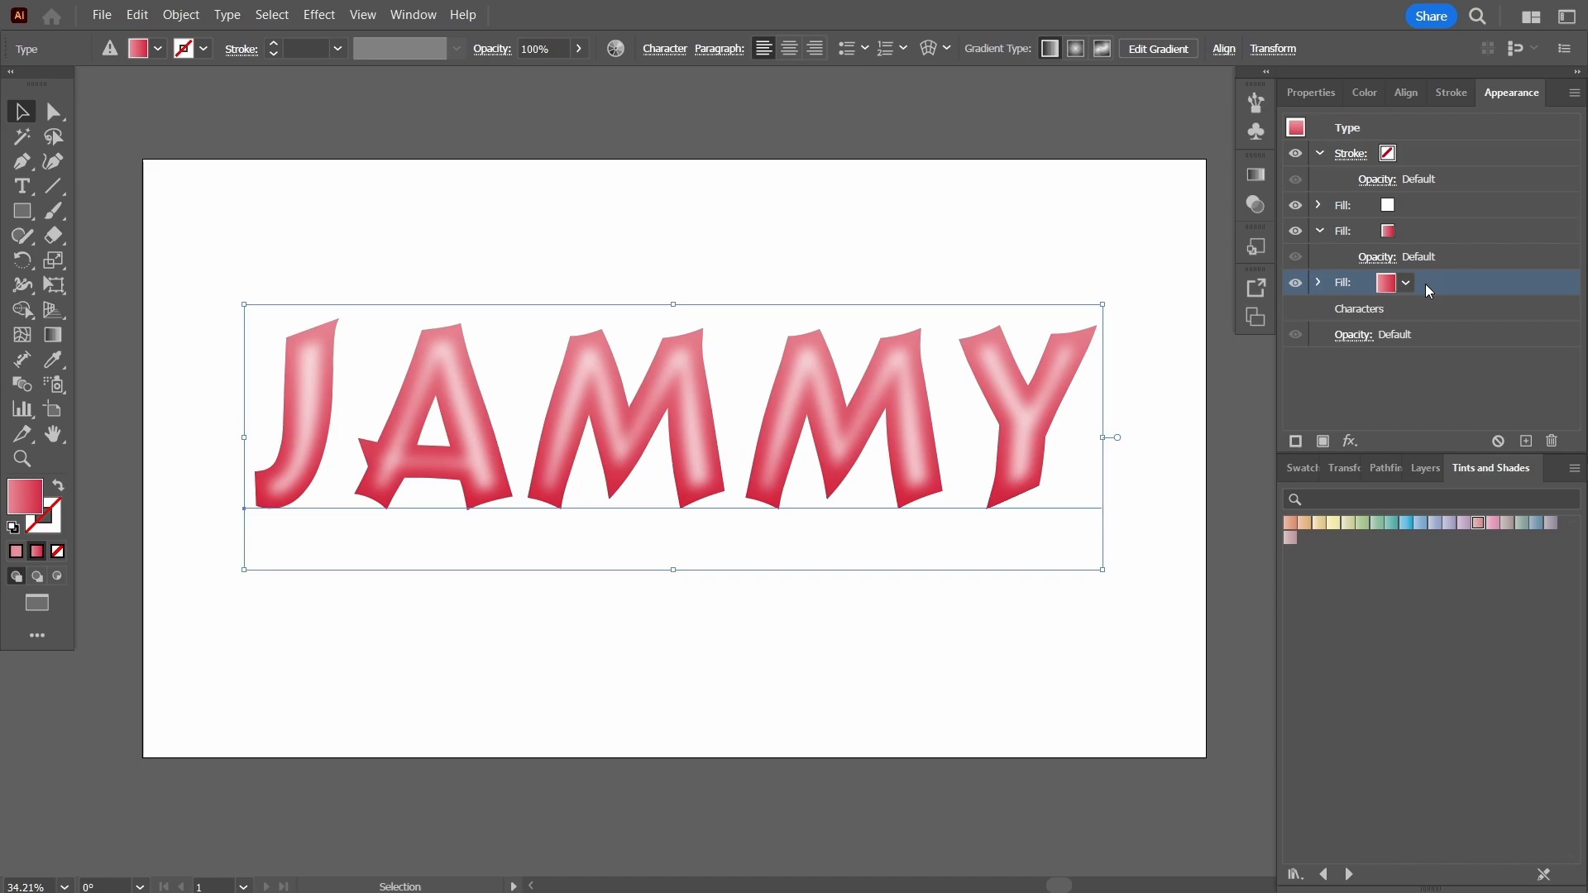
{"action": "left_click", "coordinate": [1402, 228]}
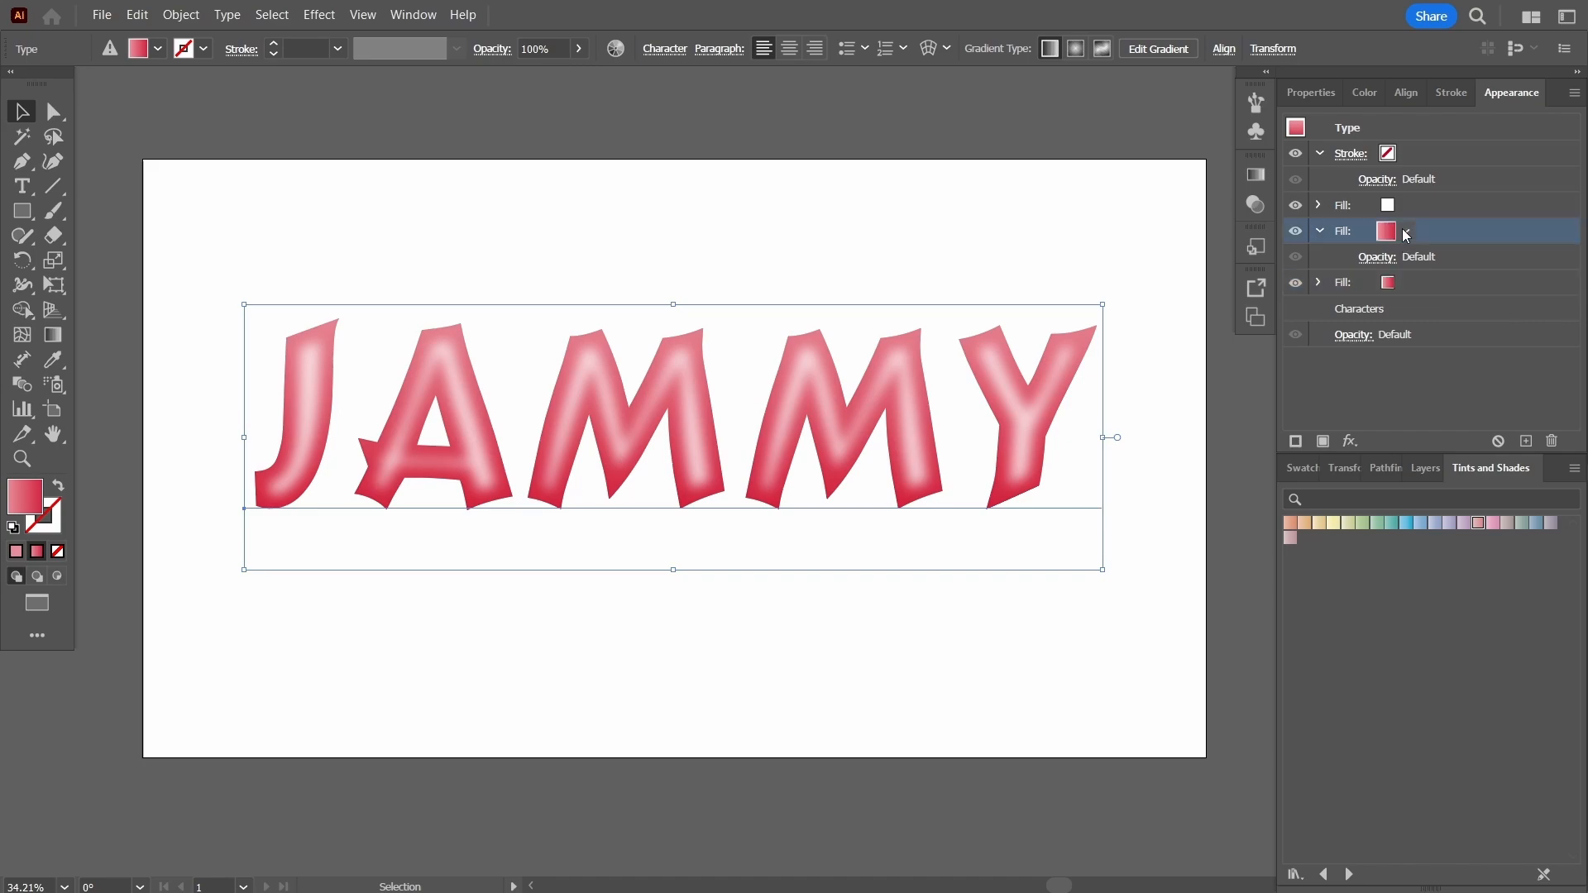
{"action": "left_click", "coordinate": [1419, 286]}
{"action": "left_click", "coordinate": [1318, 282]}
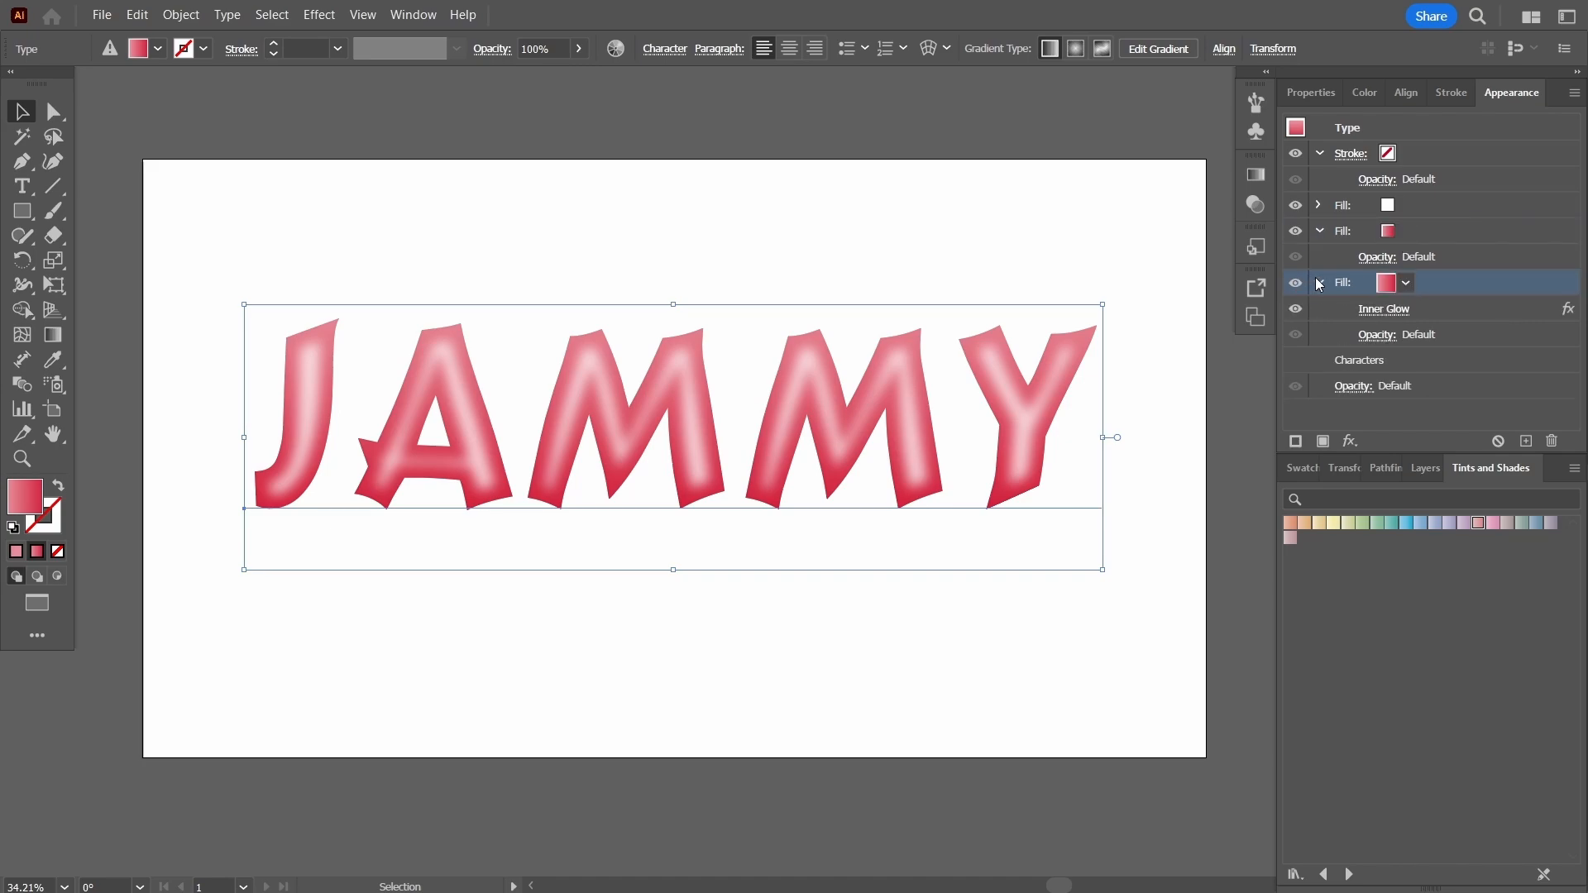
- Collapse both gradient fills and move the one without Inner Glow below Characters in the appearance stack
{"action": "left_click", "coordinate": [1321, 233]}
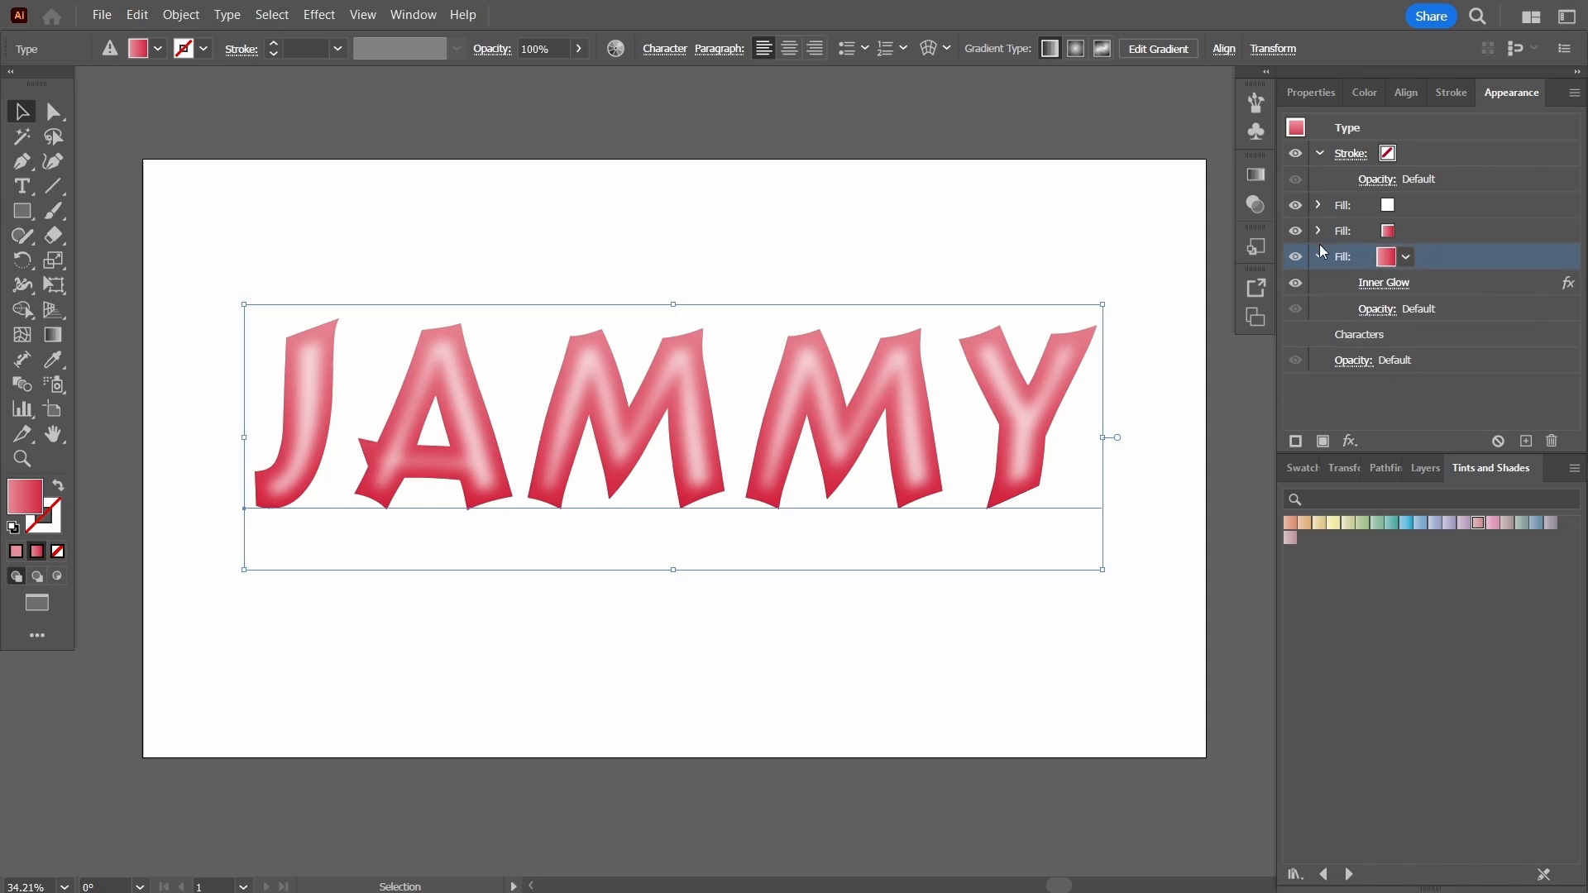
{"action": "left_click", "coordinate": [1320, 254]}
{"action": "left_click_drag", "start_coordinate": [1436, 233], "coordinate": [1443, 290]}
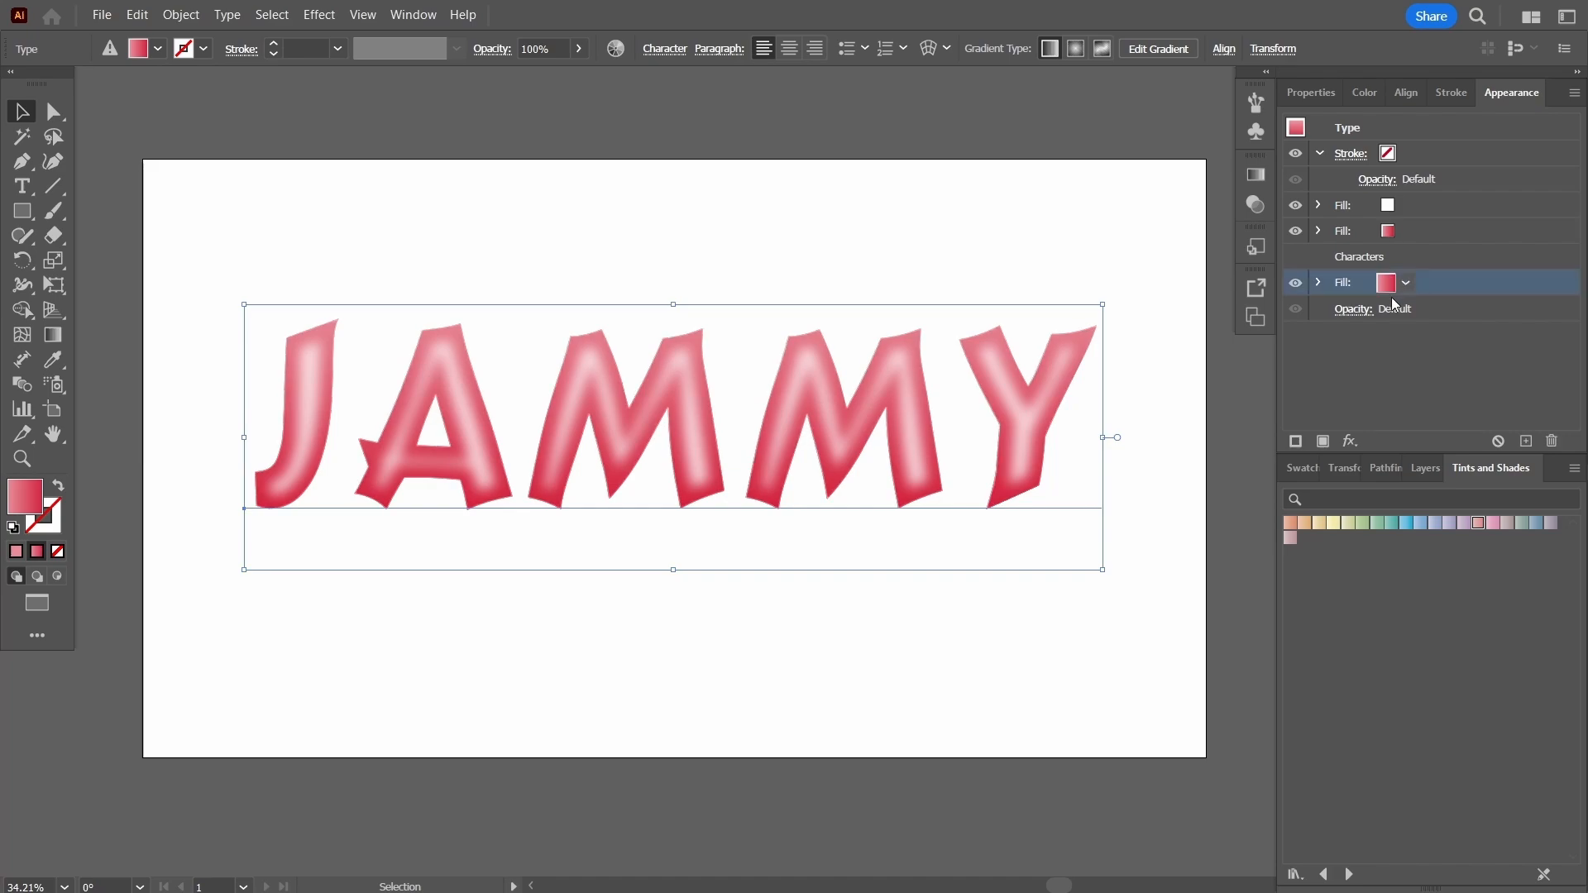
- Apply a Transform effect to the lowest gradient fill, moving 1 px horizontally and 2 px vertically with 10 copies
{"action": "left_click", "coordinate": [1350, 440]}
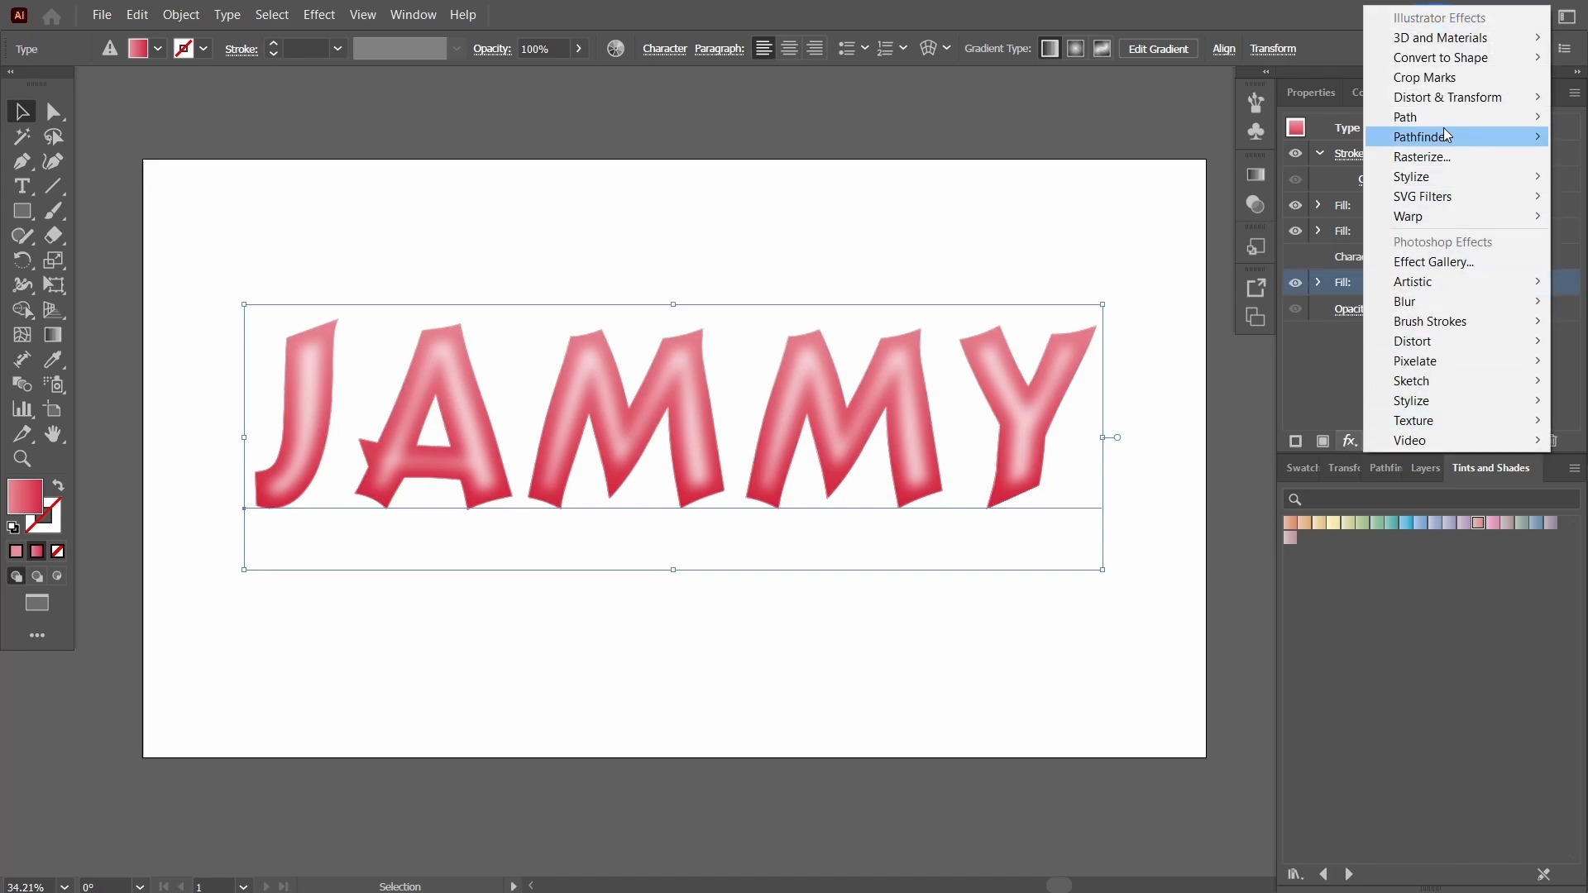
{"action": "mouse_move", "coordinate": [1439, 103]}
{"action": "left_click", "coordinate": [1258, 156]}
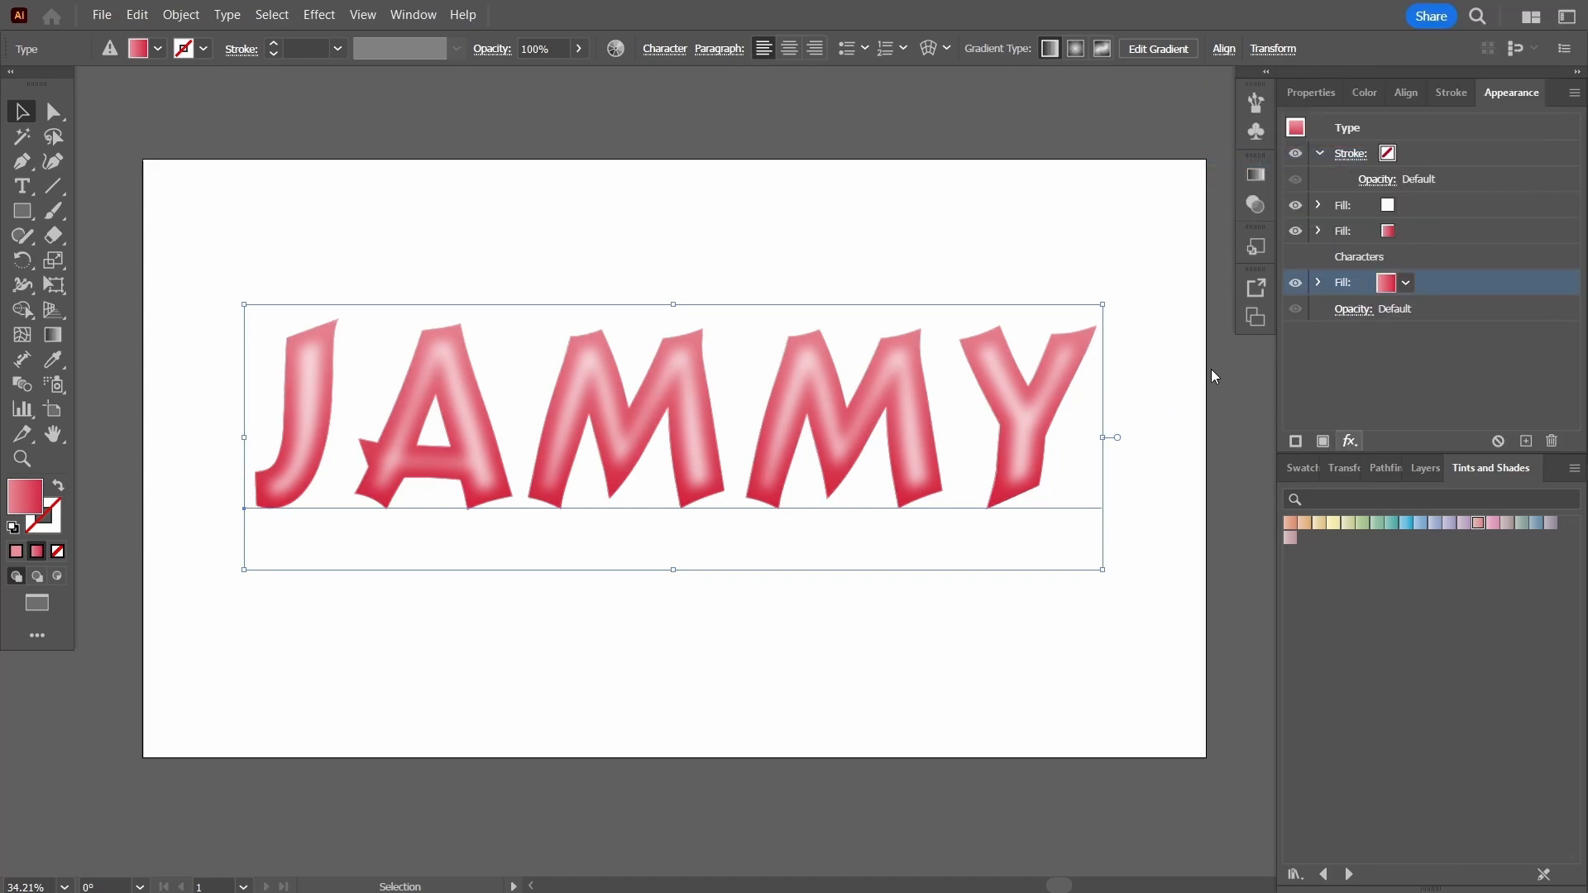
{"action": "double_click", "coordinate": [1411, 238]}
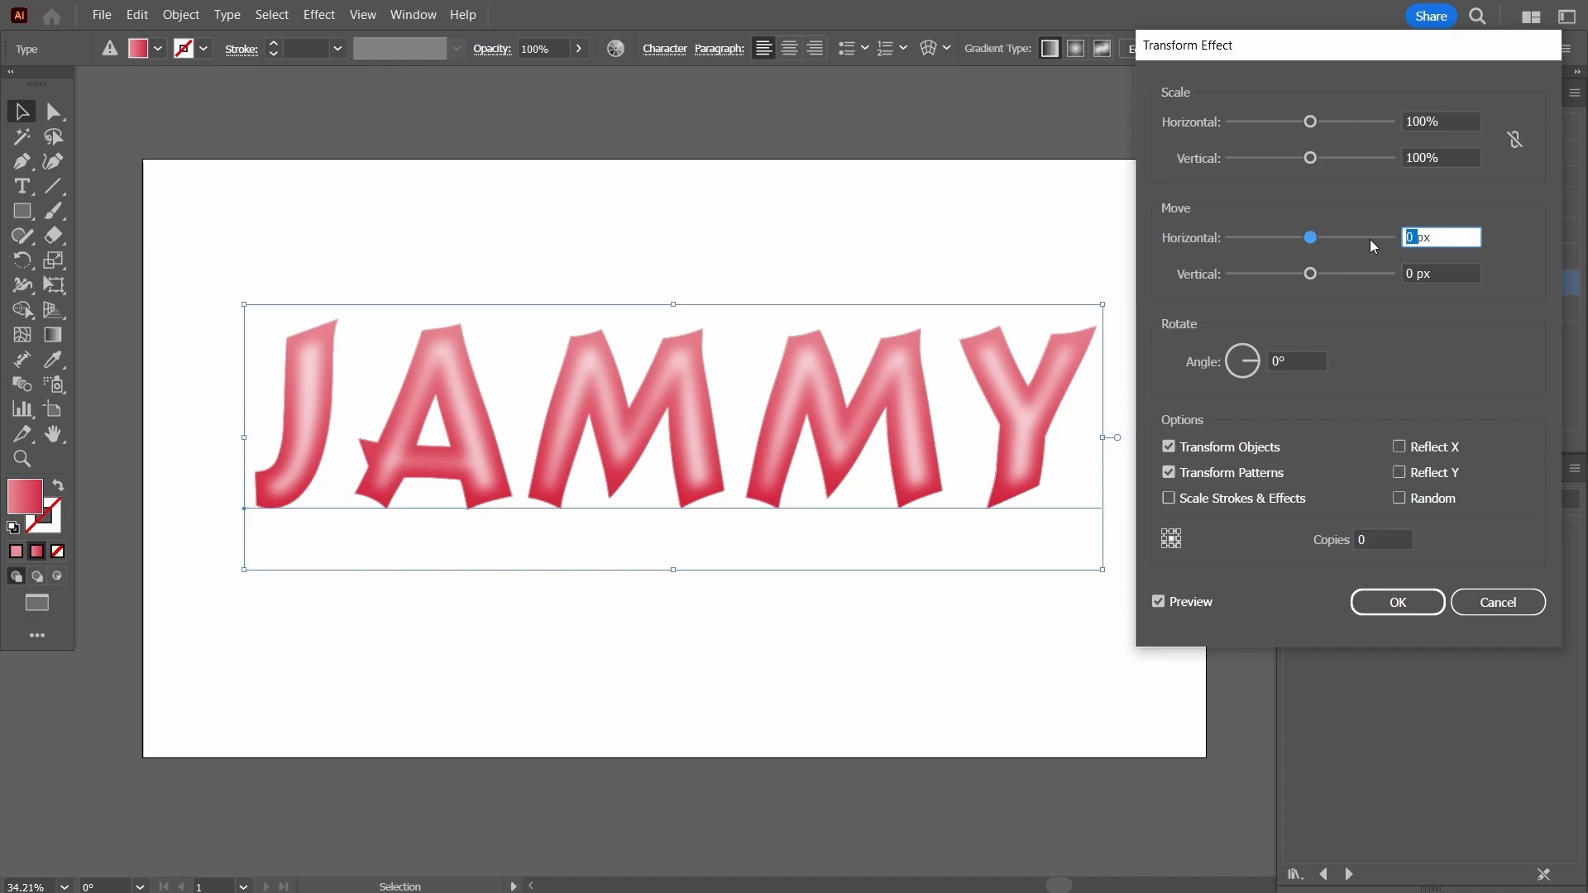
{"action": "type", "text": "1"}
{"action": "key", "text": "Tab"}
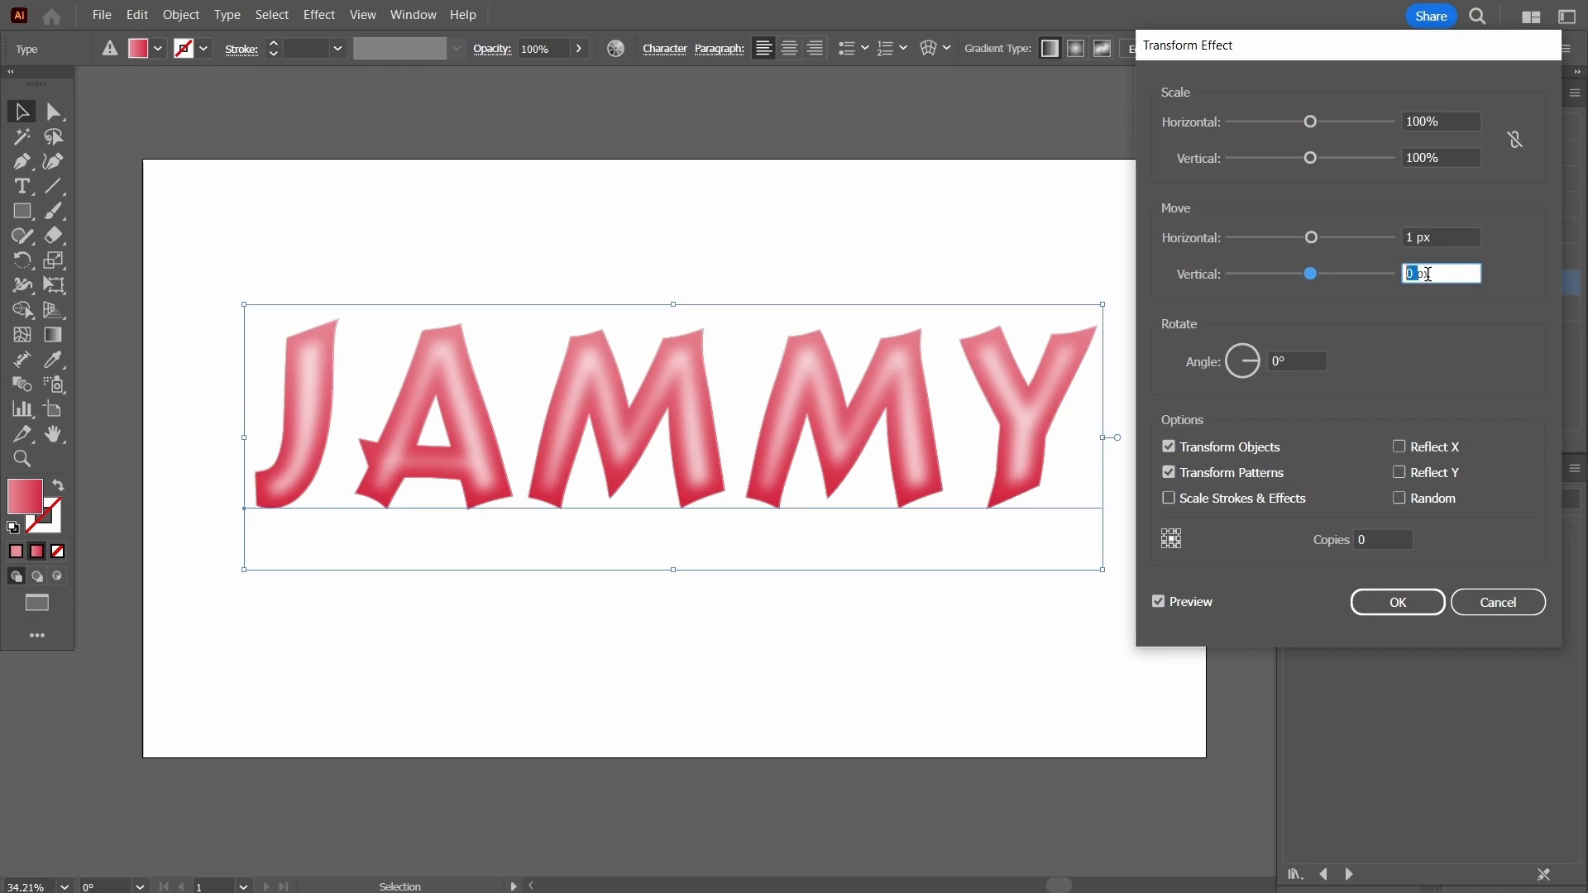
{"action": "type", "text": "2"}
{"action": "key", "text": "Tab"}
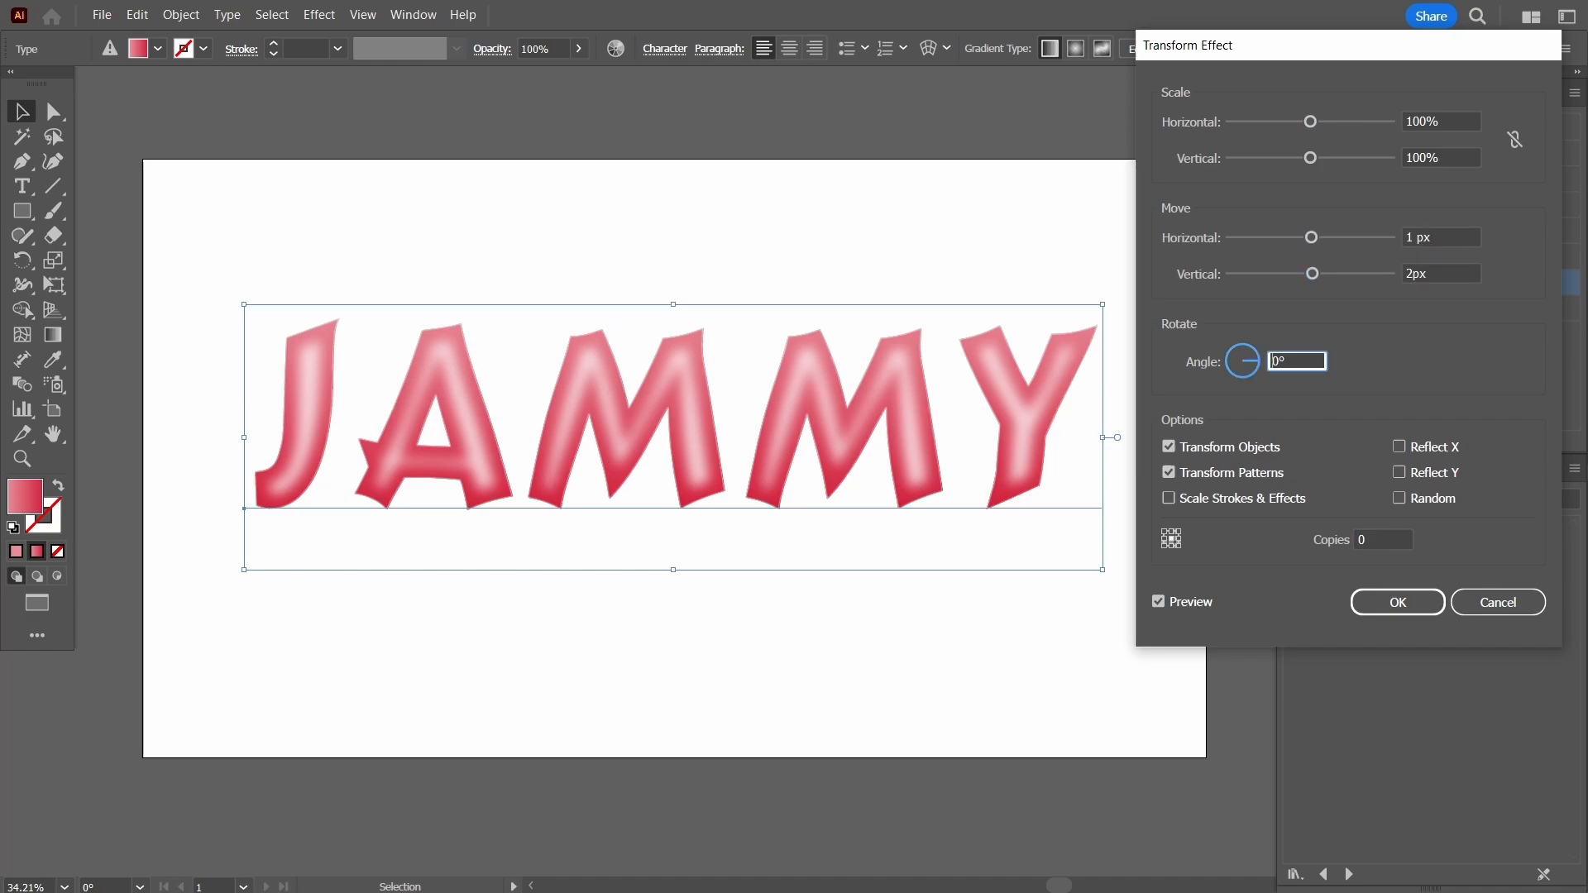
{"action": "key", "text": "Tab"}
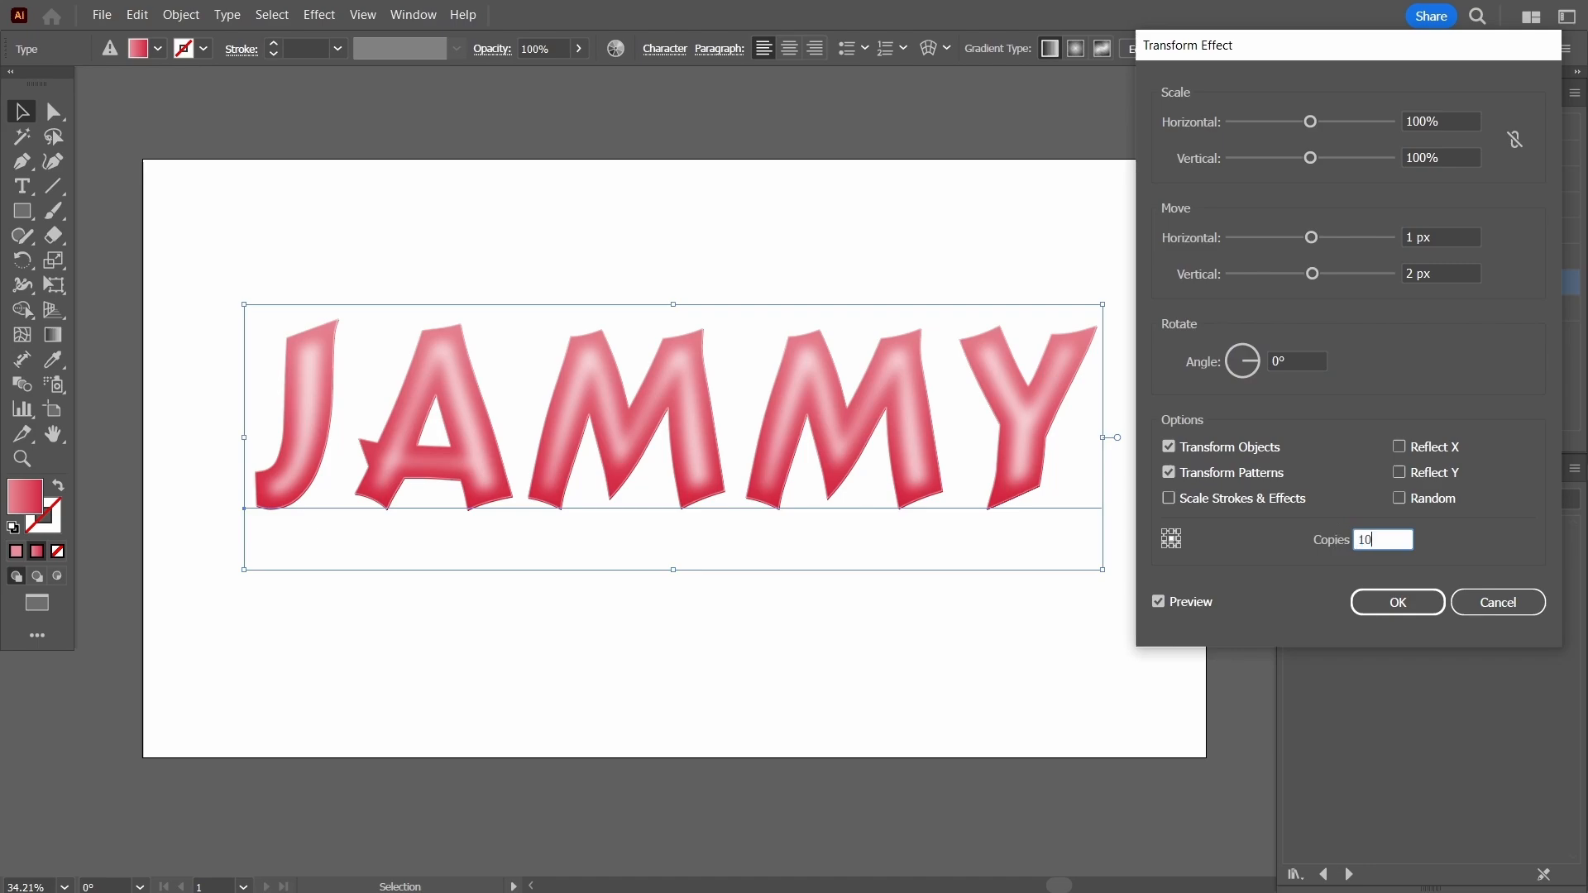
{"action": "key", "text": "Tab"}
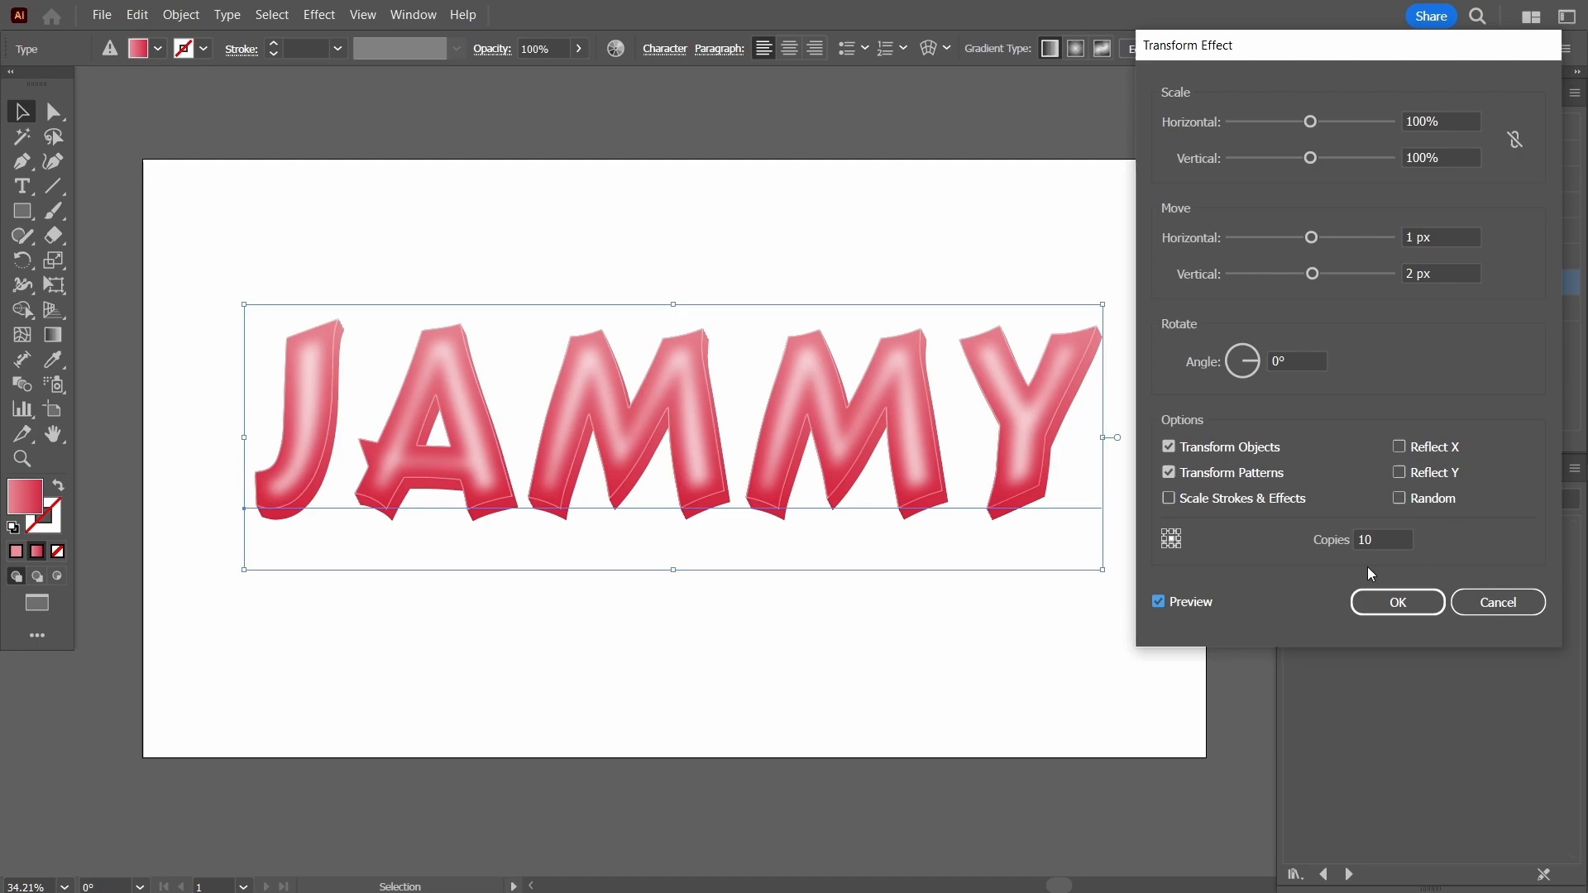
- Raise the Transform effect's copies to 20, apply it and deselect the text
{"action": "double_click", "coordinate": [1393, 538]}
{"action": "type", "text": "20"}
{"action": "key", "text": "Tab"}
{"action": "left_click", "coordinate": [1398, 602]}
{"action": "left_click", "coordinate": [1067, 647]}
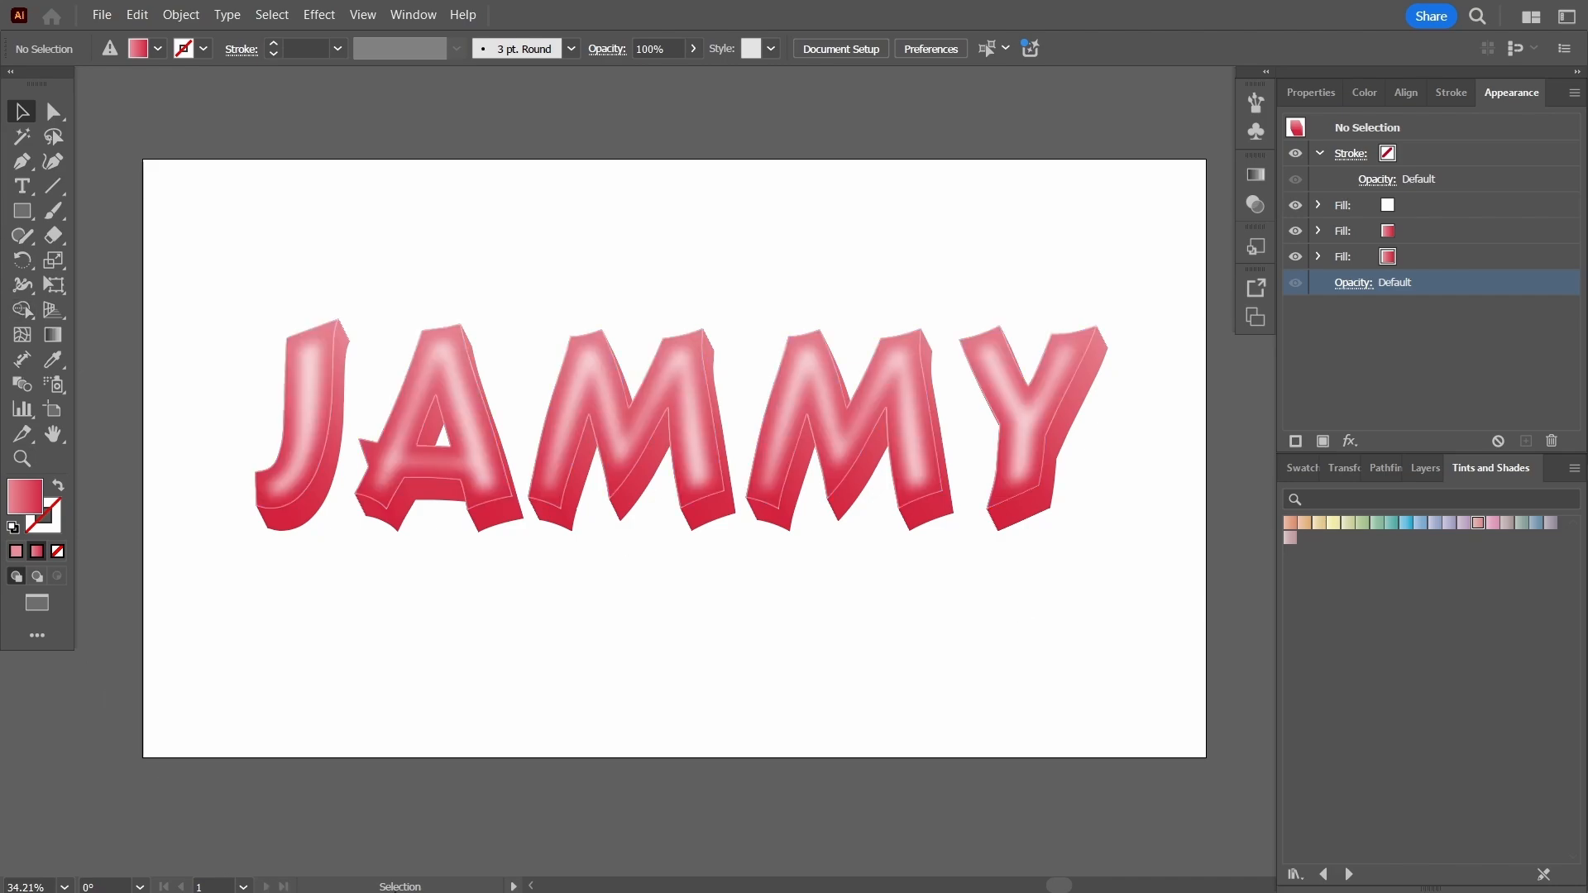
- Create a rectangle covering the artboard and center it horizontally and vertically on the artboard
{"action": "key", "text": "m"}
{"action": "left_click", "coordinate": [488, 222]}
{"action": "left_click", "coordinate": [731, 483]}
{"action": "left_click", "coordinate": [1406, 92]}
{"action": "left_click", "coordinate": [1333, 148]}
{"action": "left_click", "coordinate": [1530, 148]}
- Run the rectangle's gradient horizontally across its full width and recolor the first color stop bright purple
{"action": "key", "text": "g"}
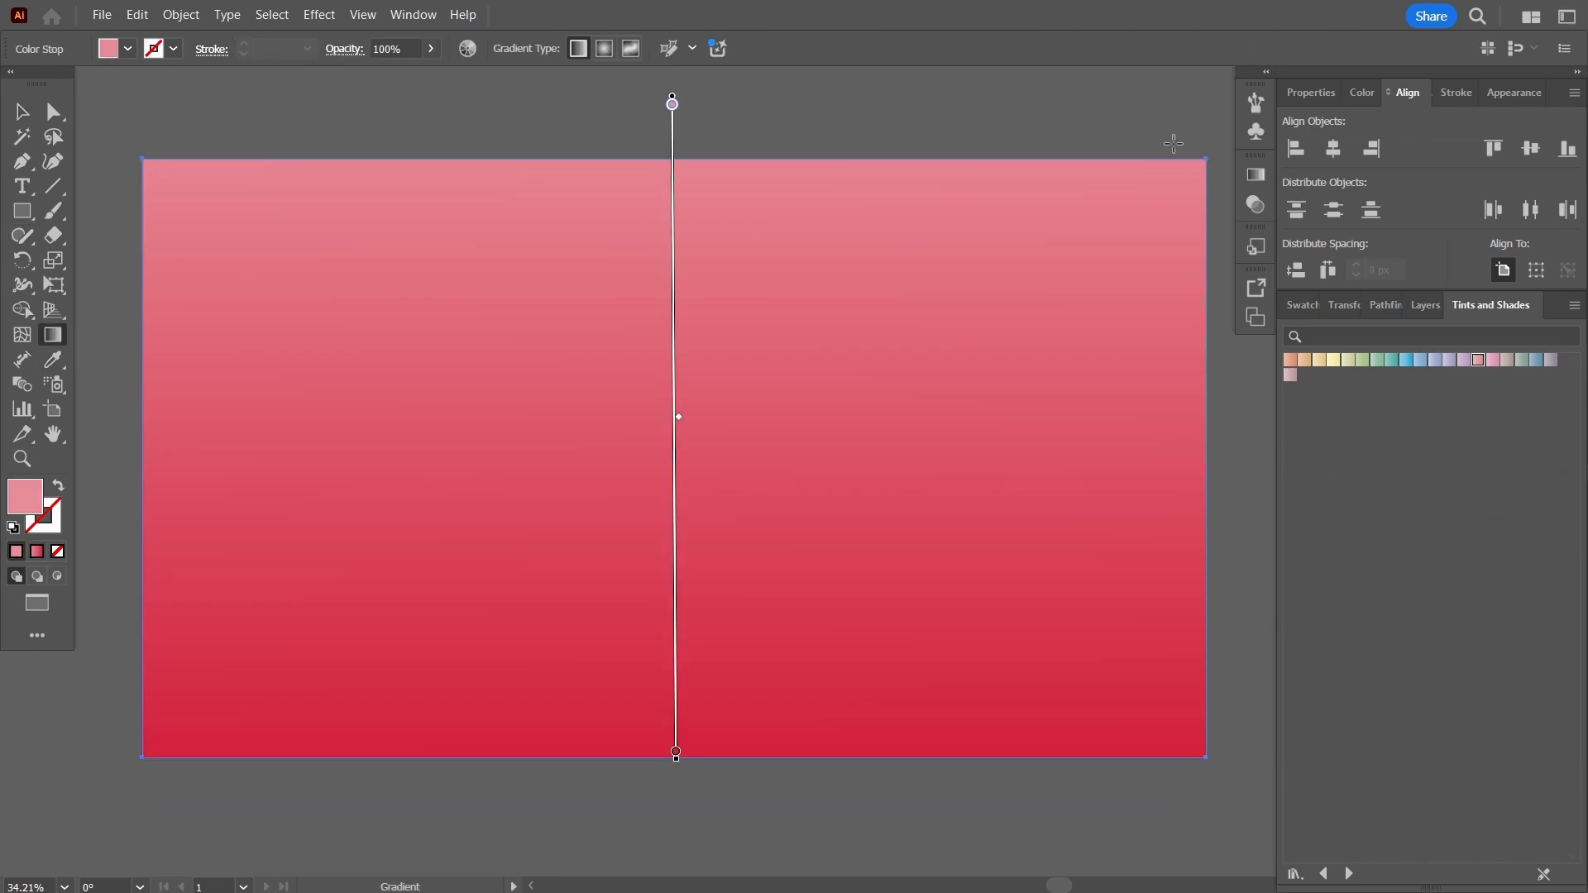
{"action": "left_click_drag", "start_coordinate": [145, 447], "coordinate": [1208, 457]}
{"action": "left_click", "coordinate": [1255, 175]}
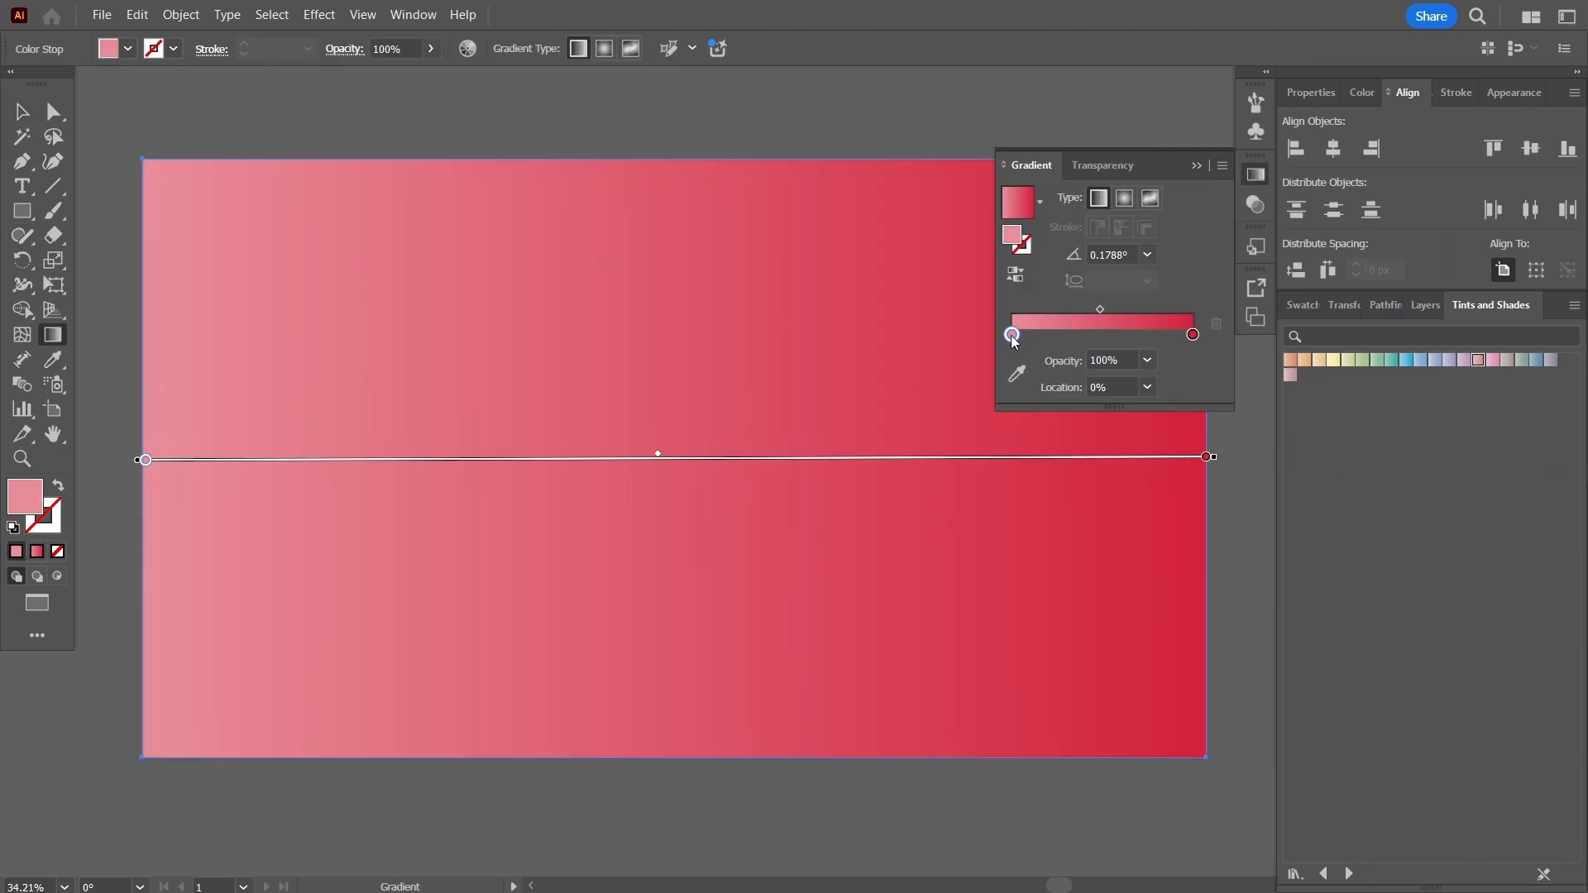
{"action": "double_click", "coordinate": [1011, 334]}
{"action": "left_click_drag", "start_coordinate": [1317, 313], "coordinate": [1313, 354]}
{"action": "left_click", "coordinate": [1206, 328]}
{"action": "key", "text": "Return"}
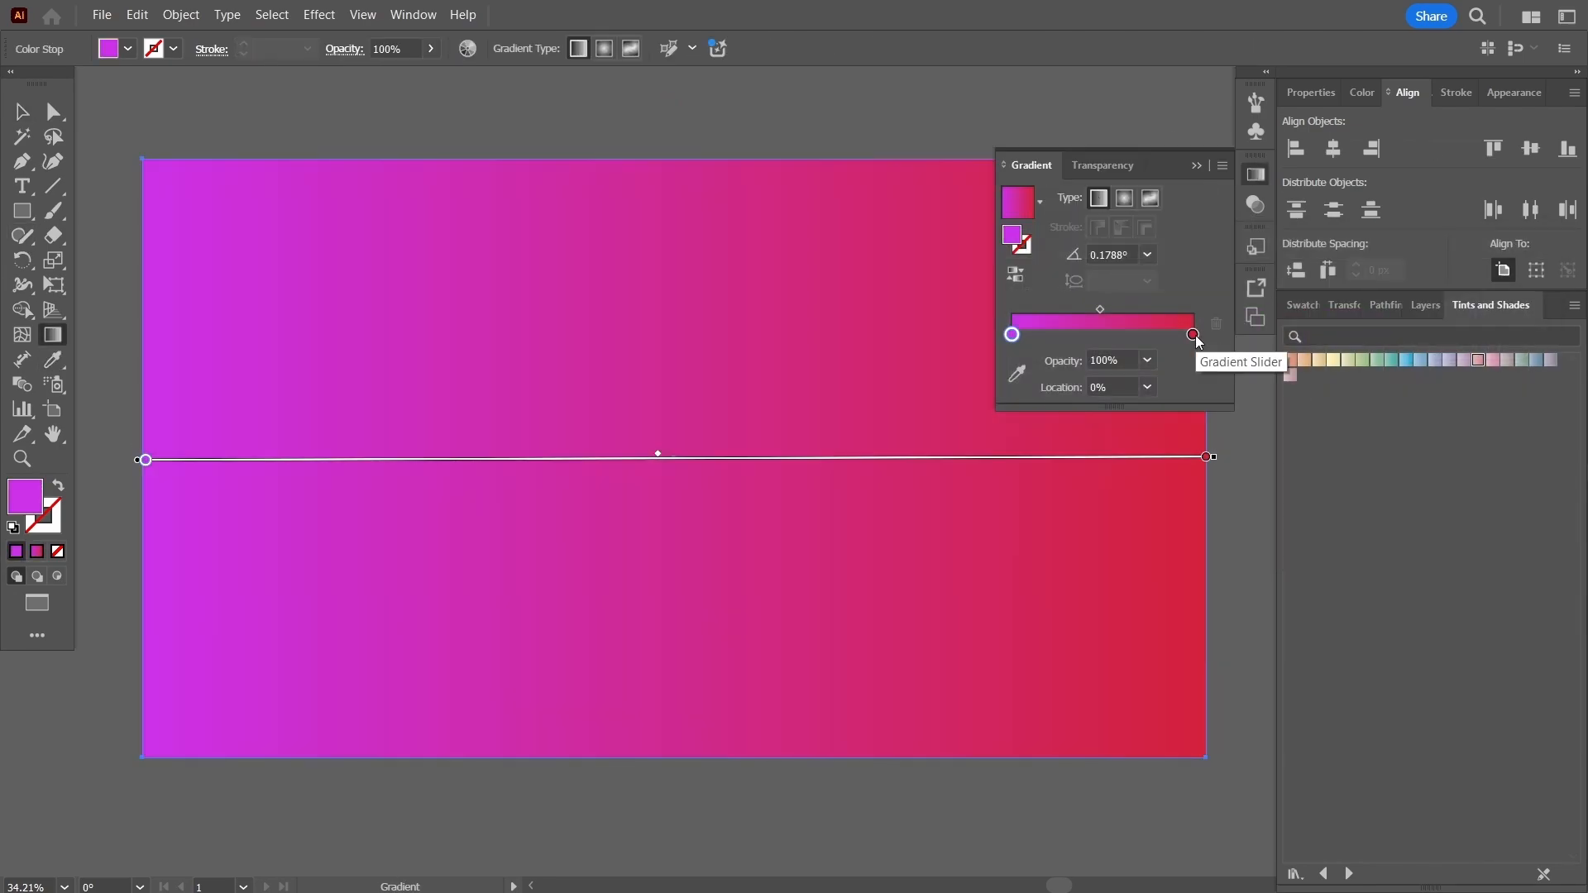
- Set the rectangle gradient's end color stop to dark purple 620575
{"action": "left_click", "coordinate": [1193, 335]}
{"action": "double_click", "coordinate": [1193, 335]}
{"action": "left_click", "coordinate": [1307, 354]}
{"action": "left_click", "coordinate": [1248, 447]}
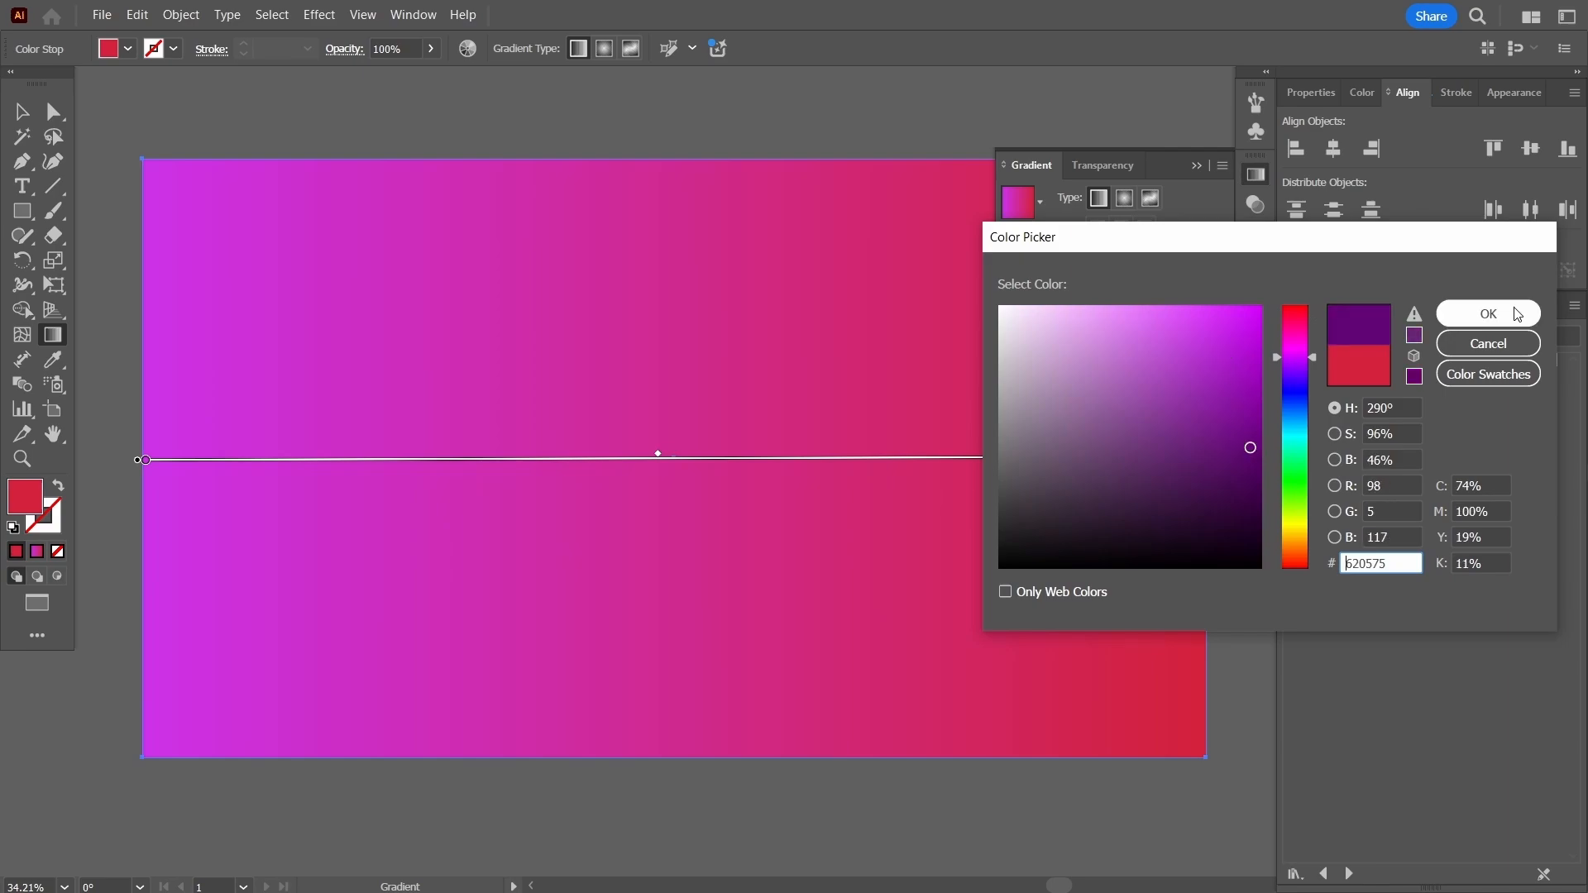
{"action": "left_click", "coordinate": [1522, 314]}
- Select the purple gradient rectangle and send it to the back, behind the JAMMY text
{"action": "left_click", "coordinate": [17, 120]}
{"action": "left_click", "coordinate": [276, 99]}
{"action": "left_click", "coordinate": [389, 238]}
{"action": "key", "text": "ctrl+shift+bracketleft"}
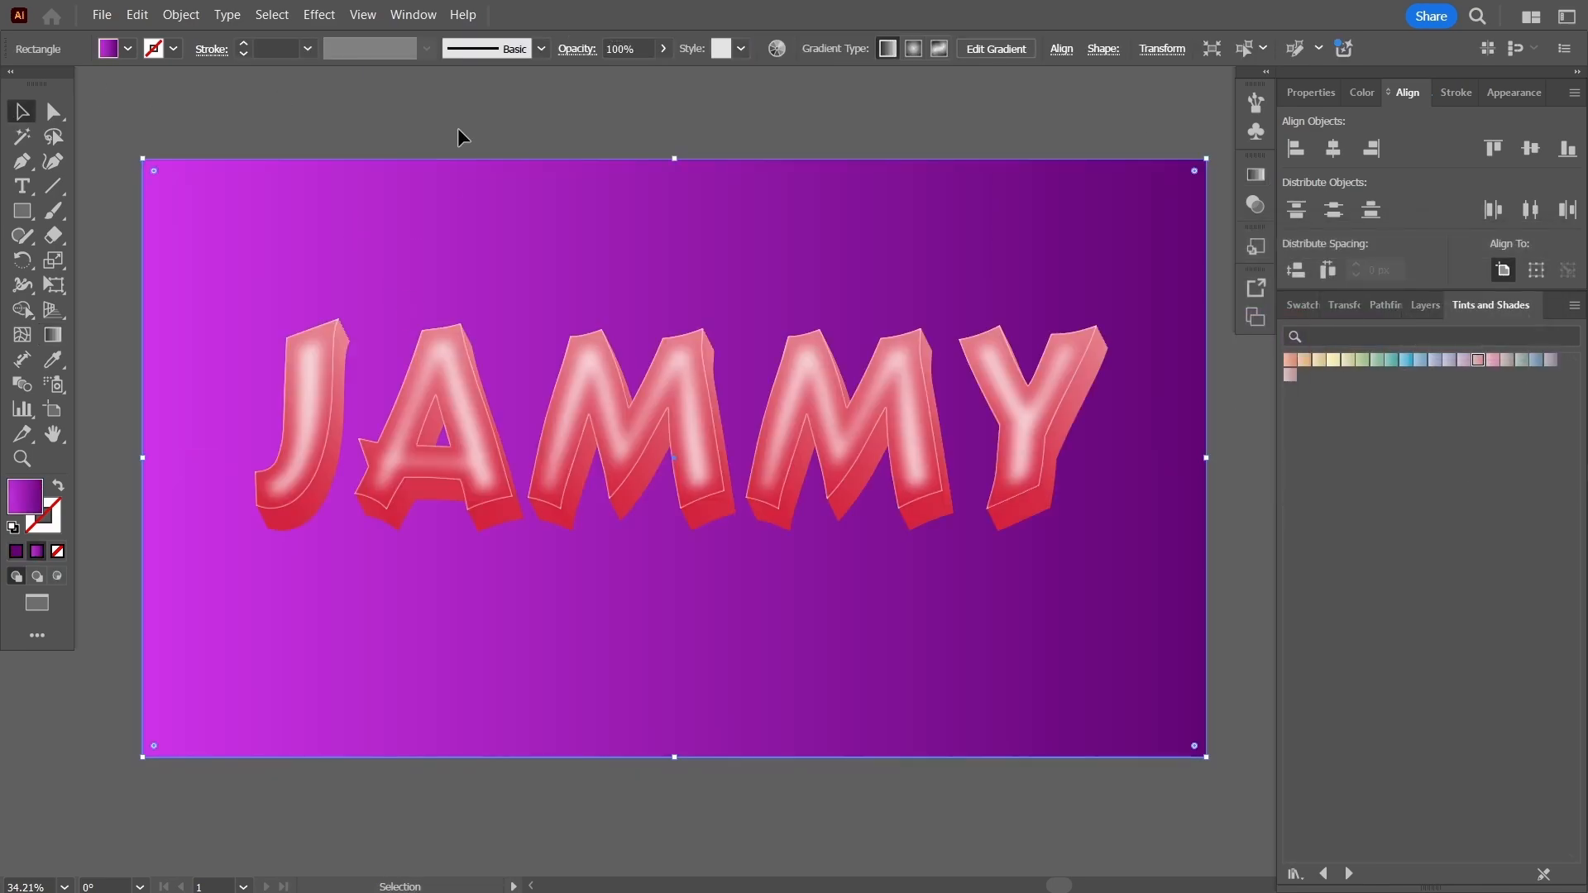
- Recolor the background rectangle's linear gradient with a lighter purple start stop and a new purple end stop
{"action": "left_click", "coordinate": [461, 127]}
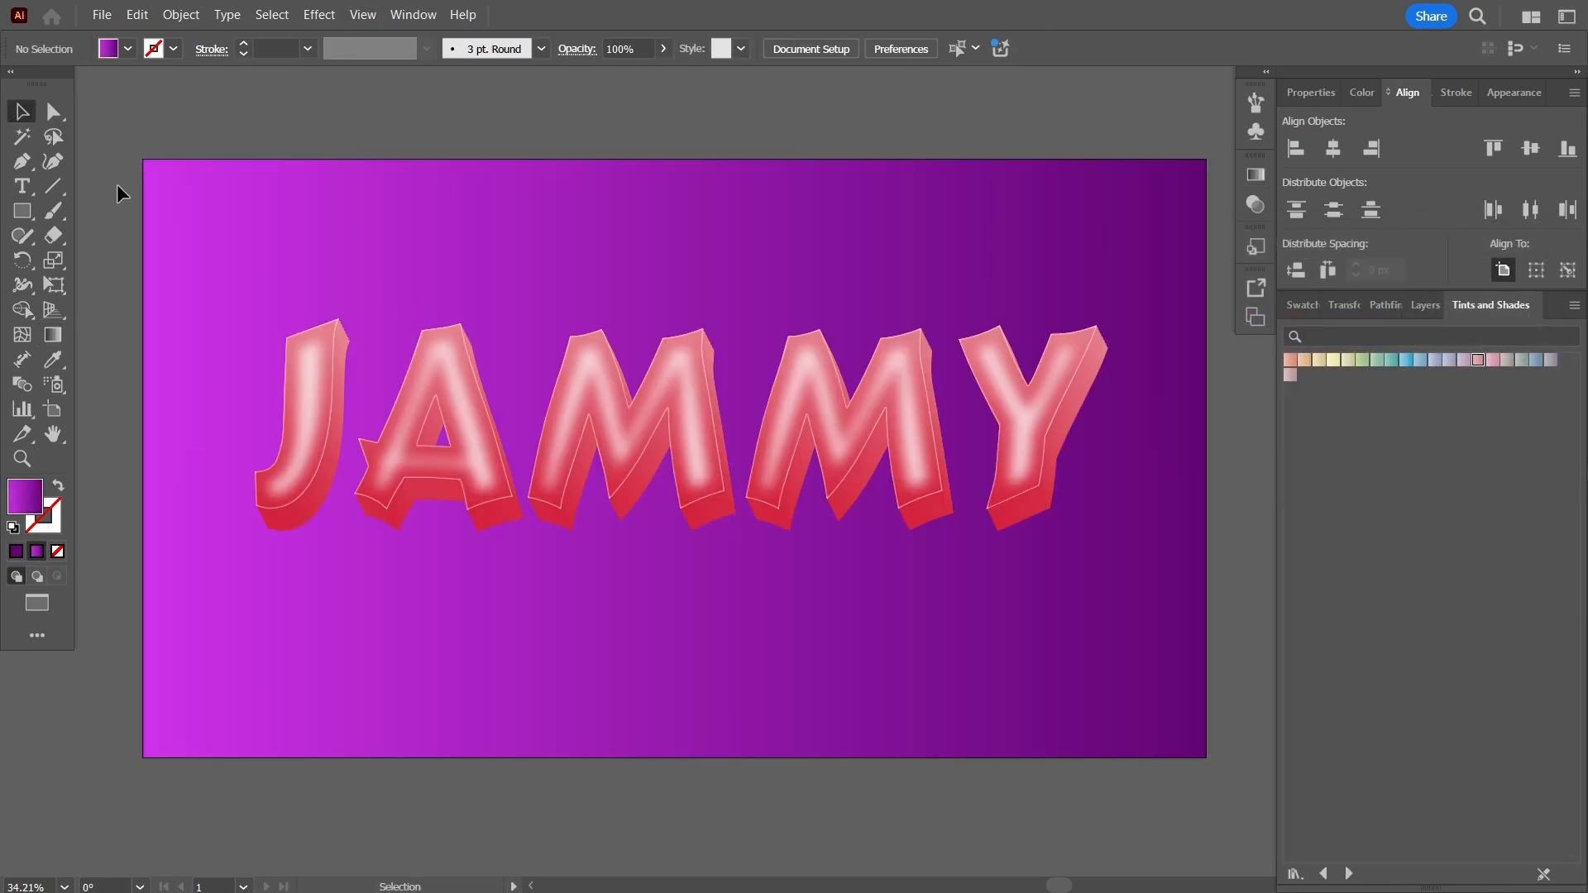
{"action": "left_click", "coordinate": [53, 335]}
{"action": "left_click", "coordinate": [635, 344]}
{"action": "left_click", "coordinate": [1256, 174]}
{"action": "left_click", "coordinate": [1012, 335]}
{"action": "double_click", "coordinate": [1011, 236]}
{"action": "left_click_drag", "start_coordinate": [1165, 346], "coordinate": [1124, 334]}
{"action": "left_click", "coordinate": [1522, 310]}
{"action": "double_click", "coordinate": [1193, 335]}
{"action": "double_click", "coordinate": [1011, 241]}
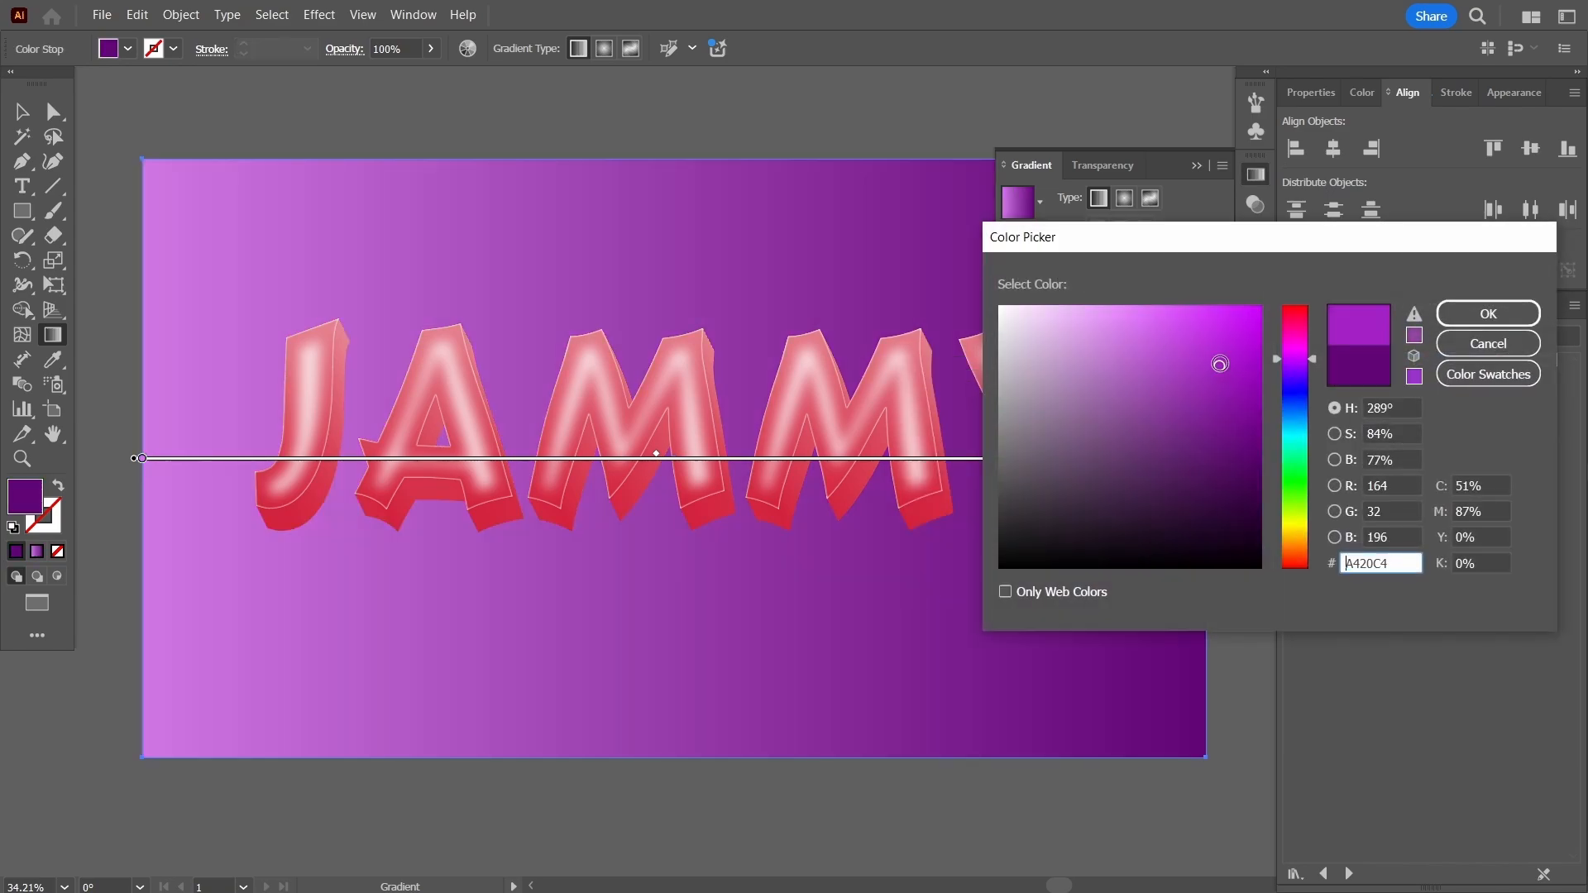
{"action": "left_click_drag", "start_coordinate": [1216, 362], "coordinate": [1234, 358]}
{"action": "left_click", "coordinate": [1482, 312]}
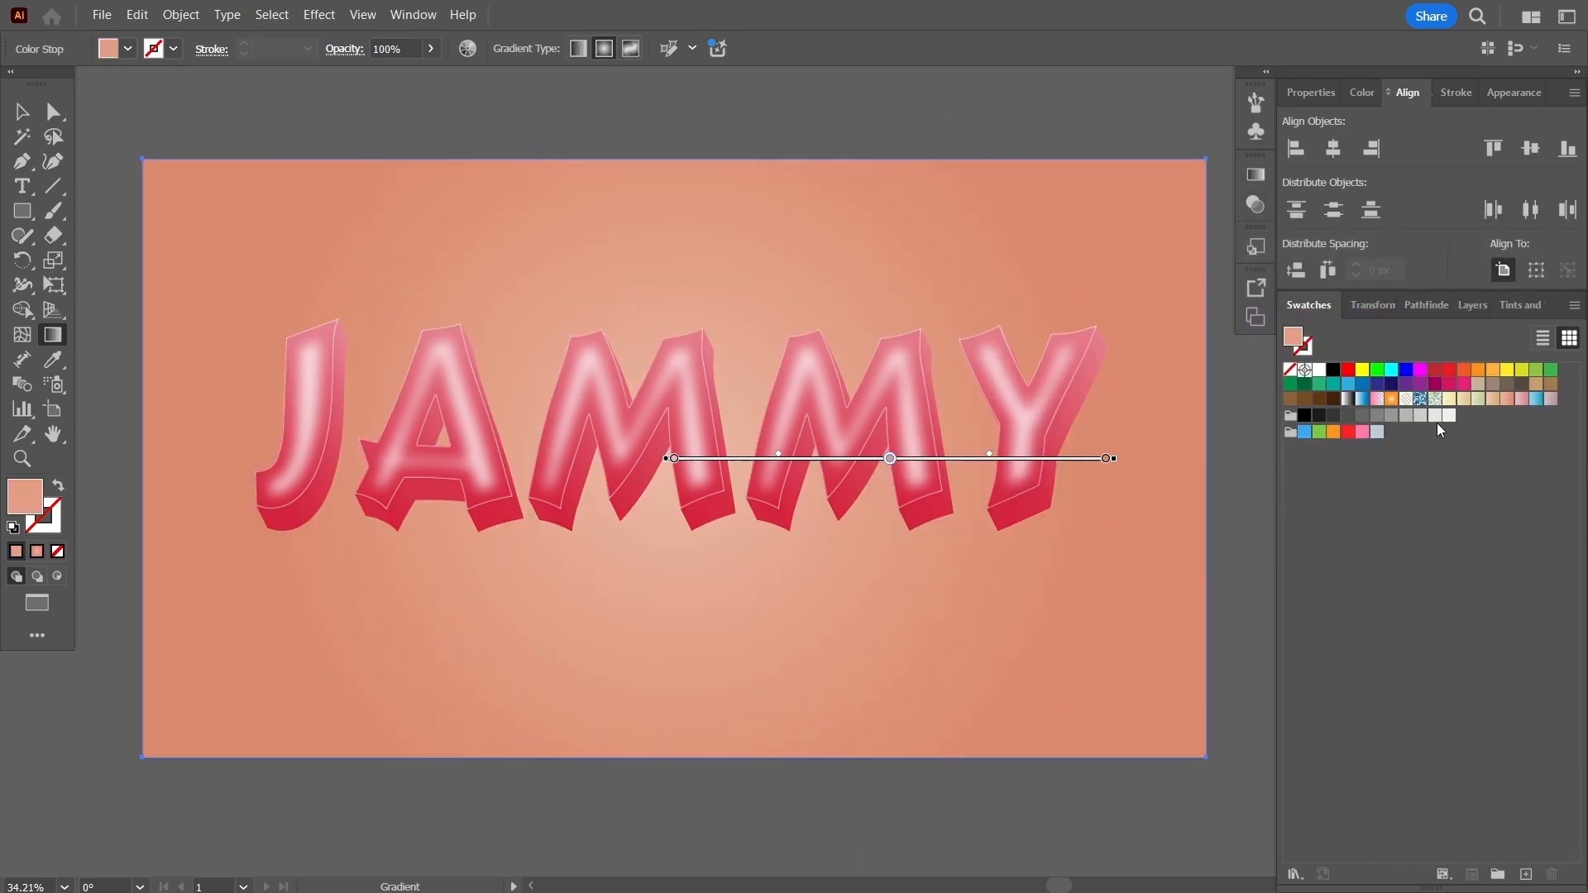
- Recolor the background's radial gradient from near-white at the center to light gray at the outer stop
{"action": "left_click", "coordinate": [1255, 174]}
{"action": "left_click_drag", "start_coordinate": [1102, 334], "coordinate": [1114, 391]}
{"action": "left_click", "coordinate": [1449, 415]}
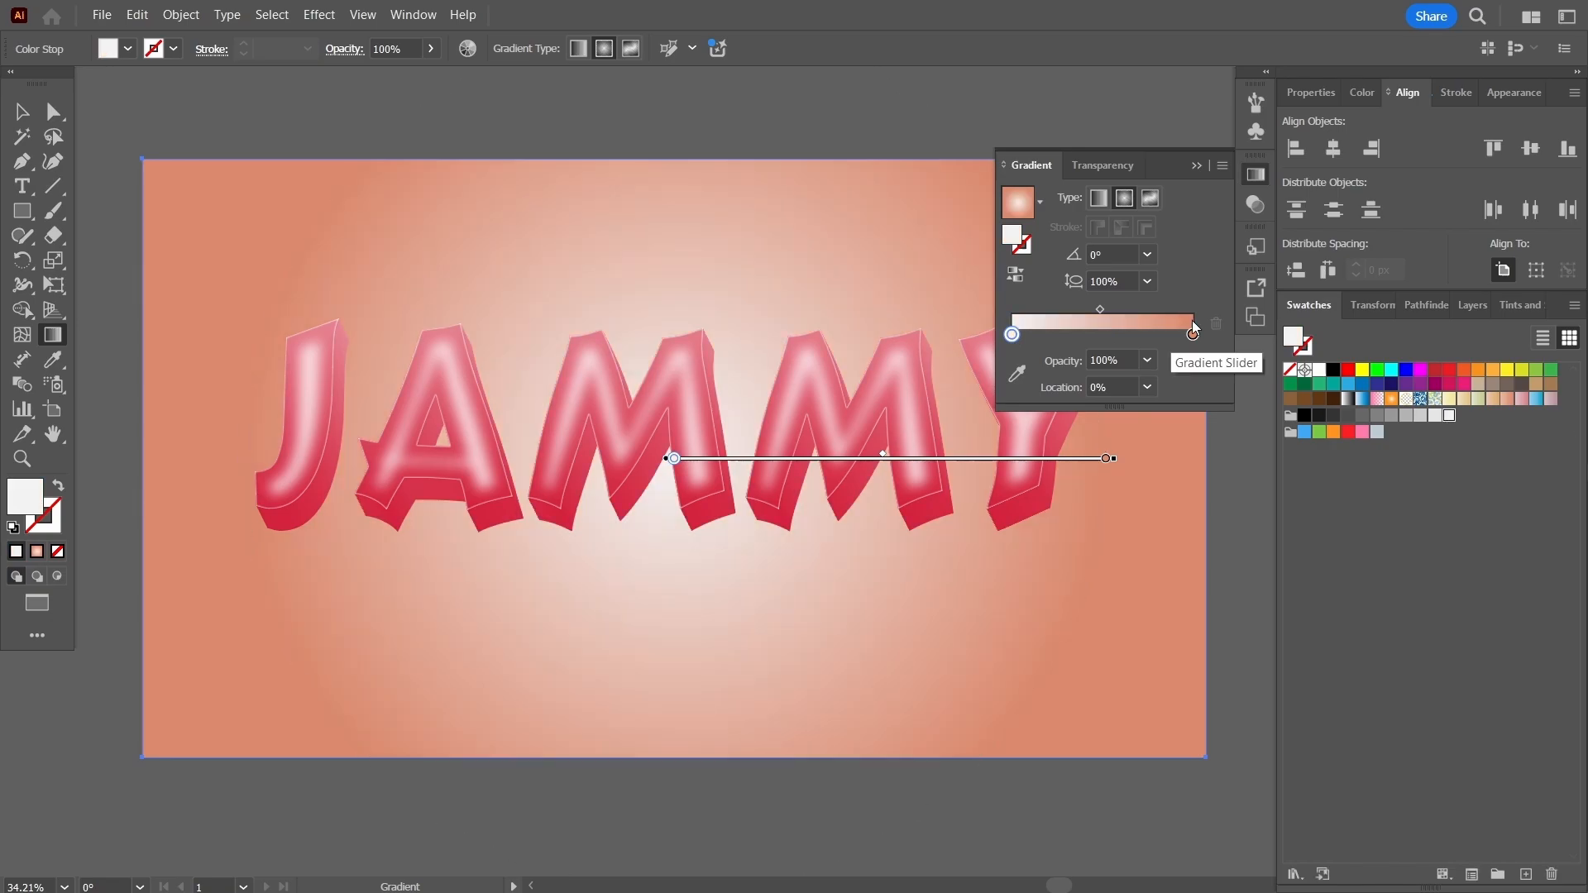
{"action": "left_click", "coordinate": [1193, 334]}
{"action": "left_click", "coordinate": [1406, 415]}
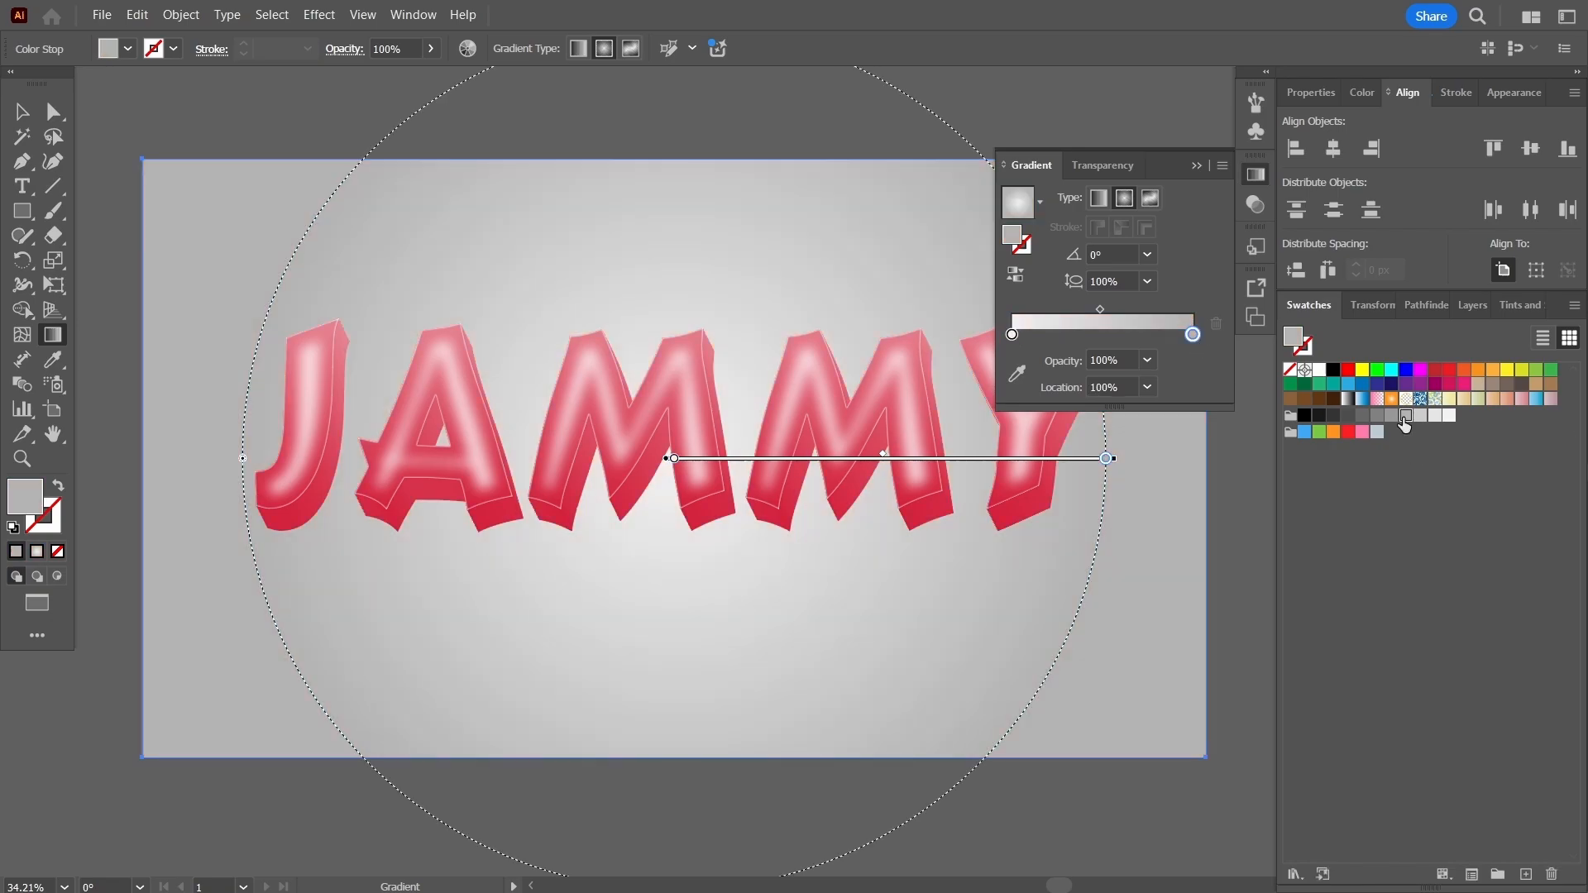
- Set the background radial gradient's center stop to light yellow and its outer stop to green
{"action": "left_click", "coordinate": [1011, 334]}
{"action": "left_click", "coordinate": [1523, 369]}
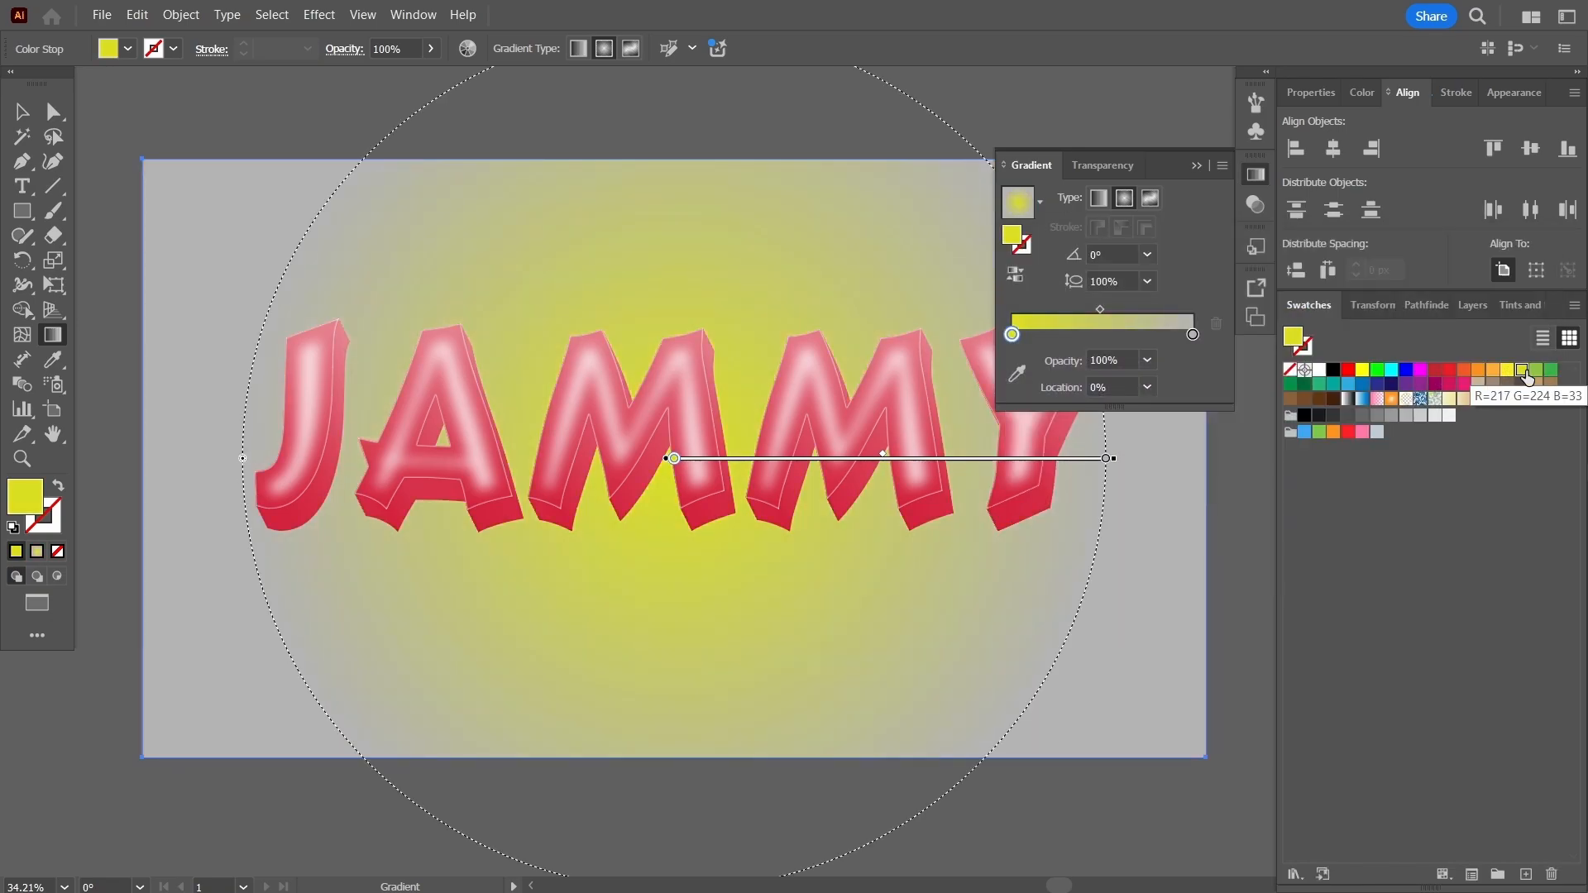
{"action": "left_click", "coordinate": [1192, 334]}
{"action": "left_click", "coordinate": [1551, 370]}
{"action": "left_click", "coordinate": [1012, 334]}
{"action": "double_click", "coordinate": [1012, 235]}
{"action": "left_click", "coordinate": [1157, 316]}
{"action": "left_click", "coordinate": [1489, 313]}
- Lighten the outer stop to pale green and extend the radial gradient well past the artboard's edge
{"action": "left_click", "coordinate": [1193, 334]}
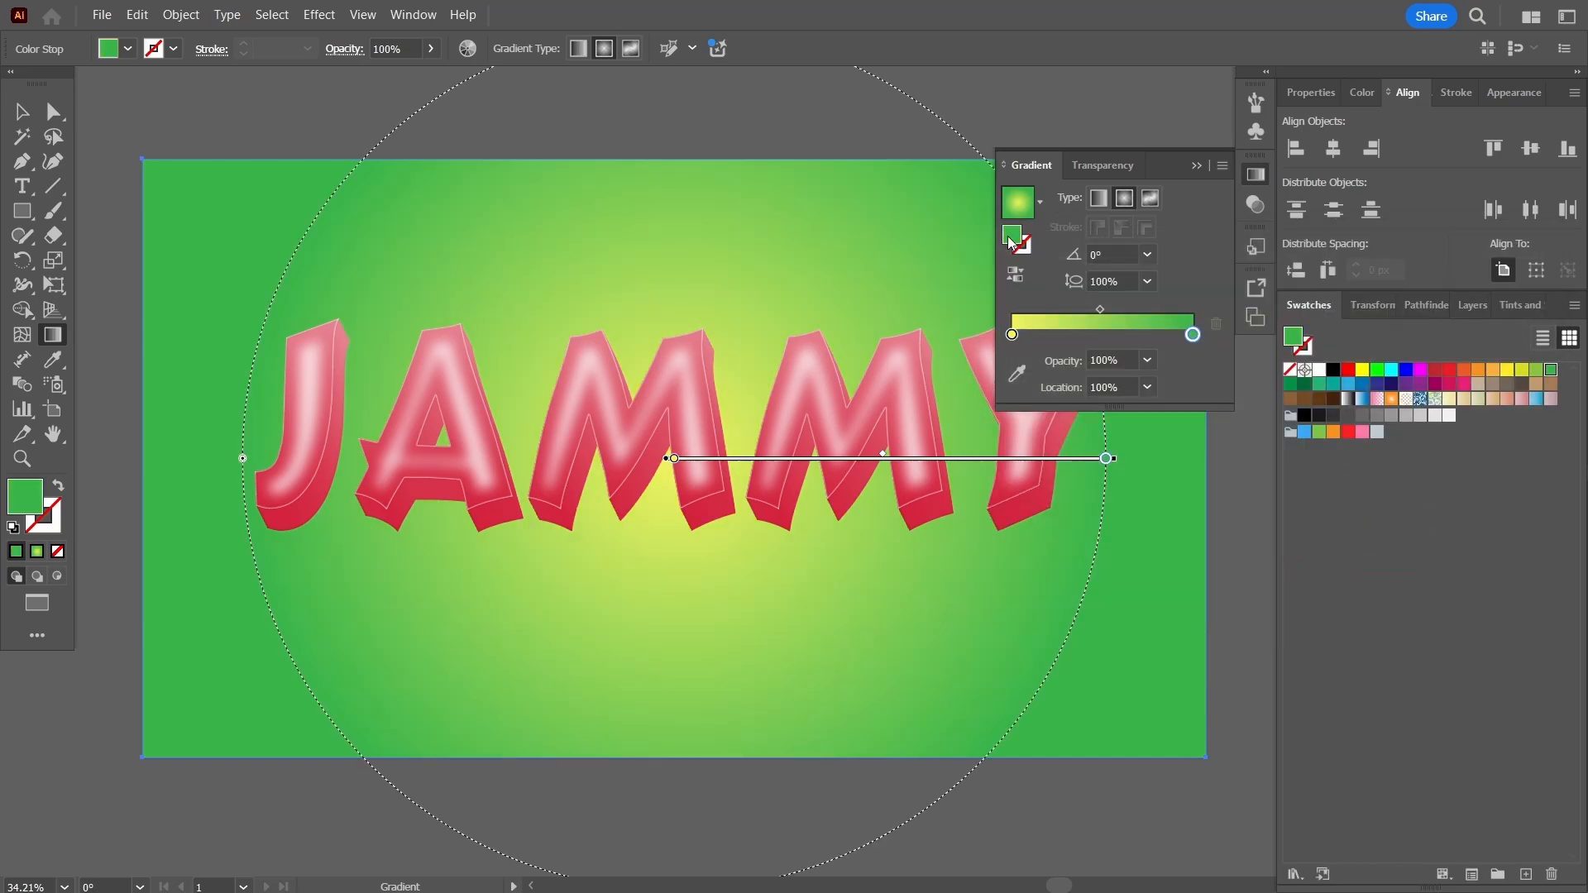
{"action": "double_click", "coordinate": [1012, 235]}
{"action": "left_click", "coordinate": [1145, 328]}
{"action": "left_click", "coordinate": [1489, 314]}
{"action": "left_click", "coordinate": [1256, 174]}
{"action": "left_click_drag", "start_coordinate": [1109, 458], "coordinate": [1253, 462]}
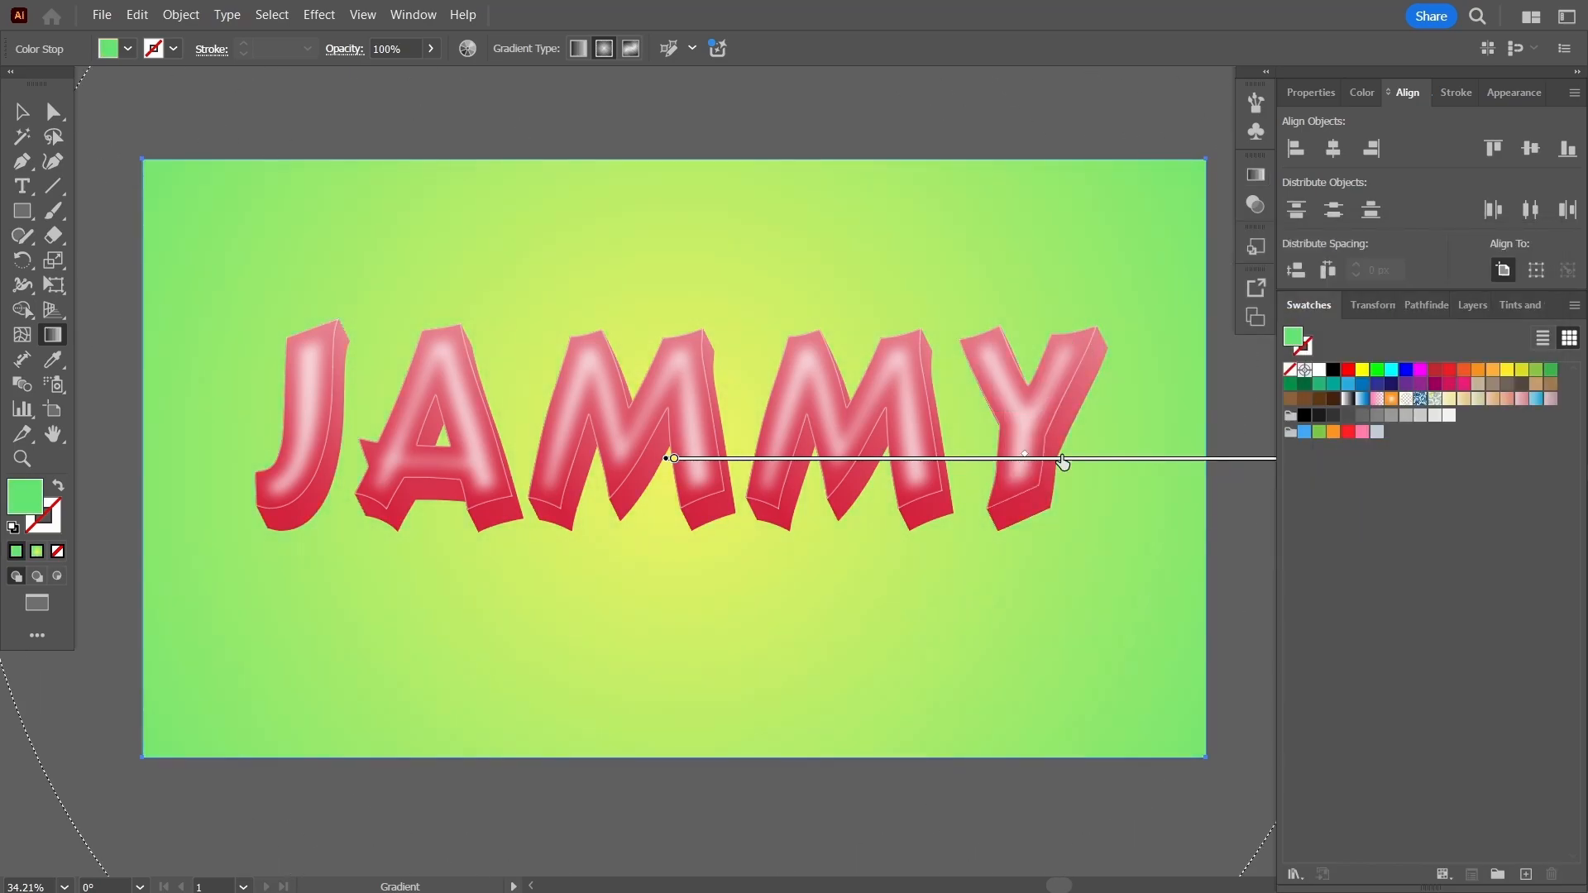
- Enlarge the JAMMY text so it fills more of the artboard's width, and deselect it
{"action": "key", "text": "v"}
{"action": "left_click", "coordinate": [629, 434]}
{"action": "left_click_drag", "start_coordinate": [1103, 570], "coordinate": [1154, 609]}
{"action": "left_click", "coordinate": [813, 115]}
- Examine the JAMMY artwork up close and in full-screen view
{"action": "left_click", "coordinate": [64, 886]}
{"action": "left_click", "coordinate": [143, 880]}
{"action": "left_click", "coordinate": [431, 183]}
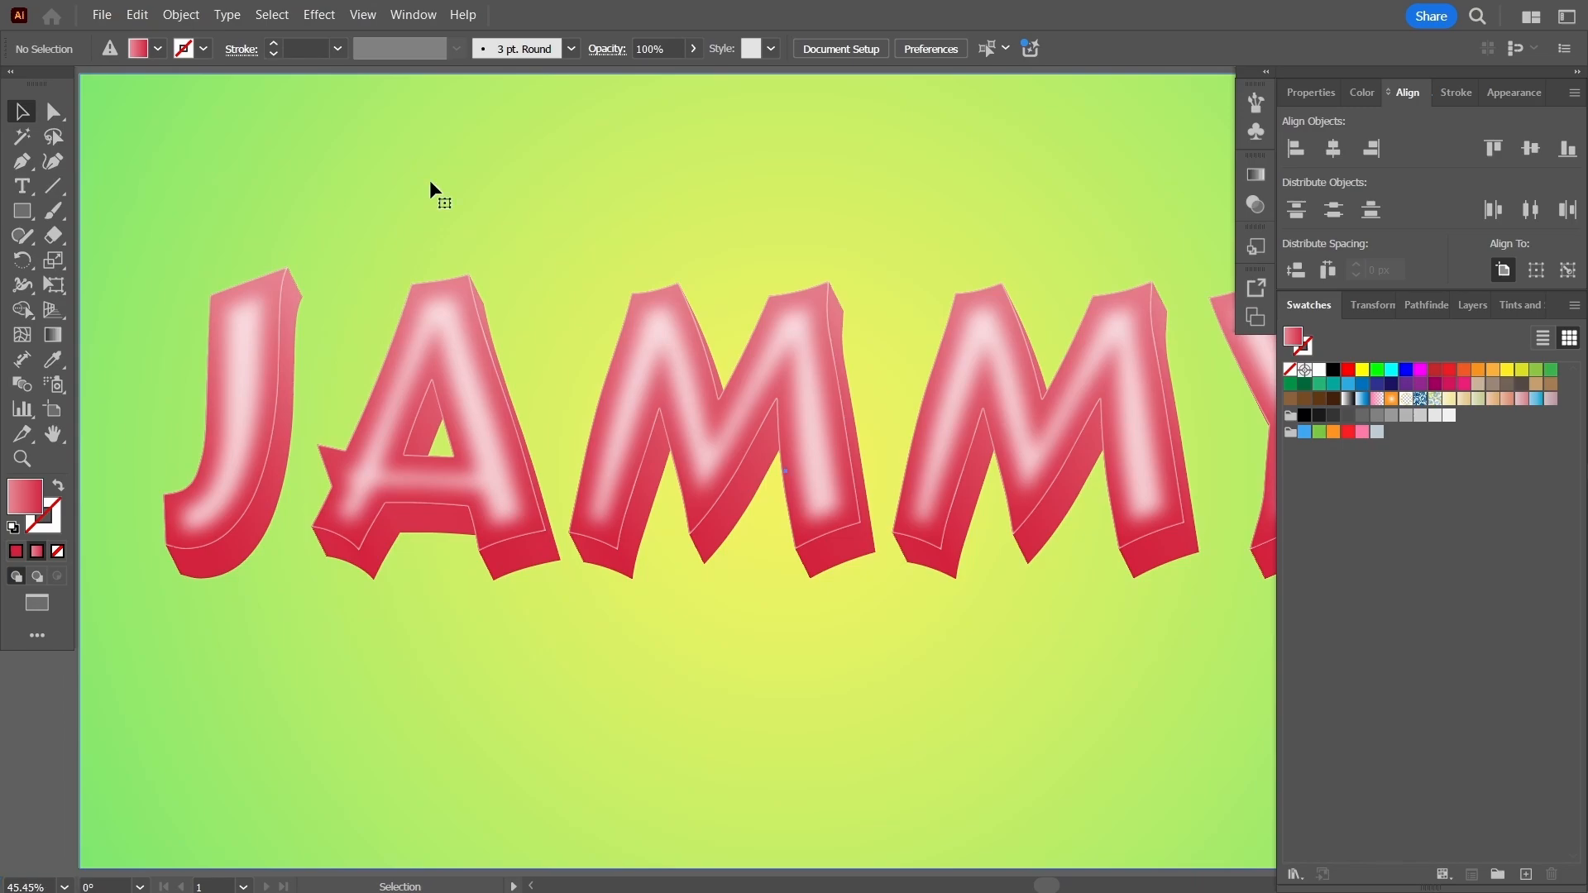
{"action": "key", "text": "f"}
{"action": "left_click", "coordinate": [64, 887]}
{"action": "left_click", "coordinate": [133, 882]}
{"action": "left_click", "coordinate": [1551, 657]}
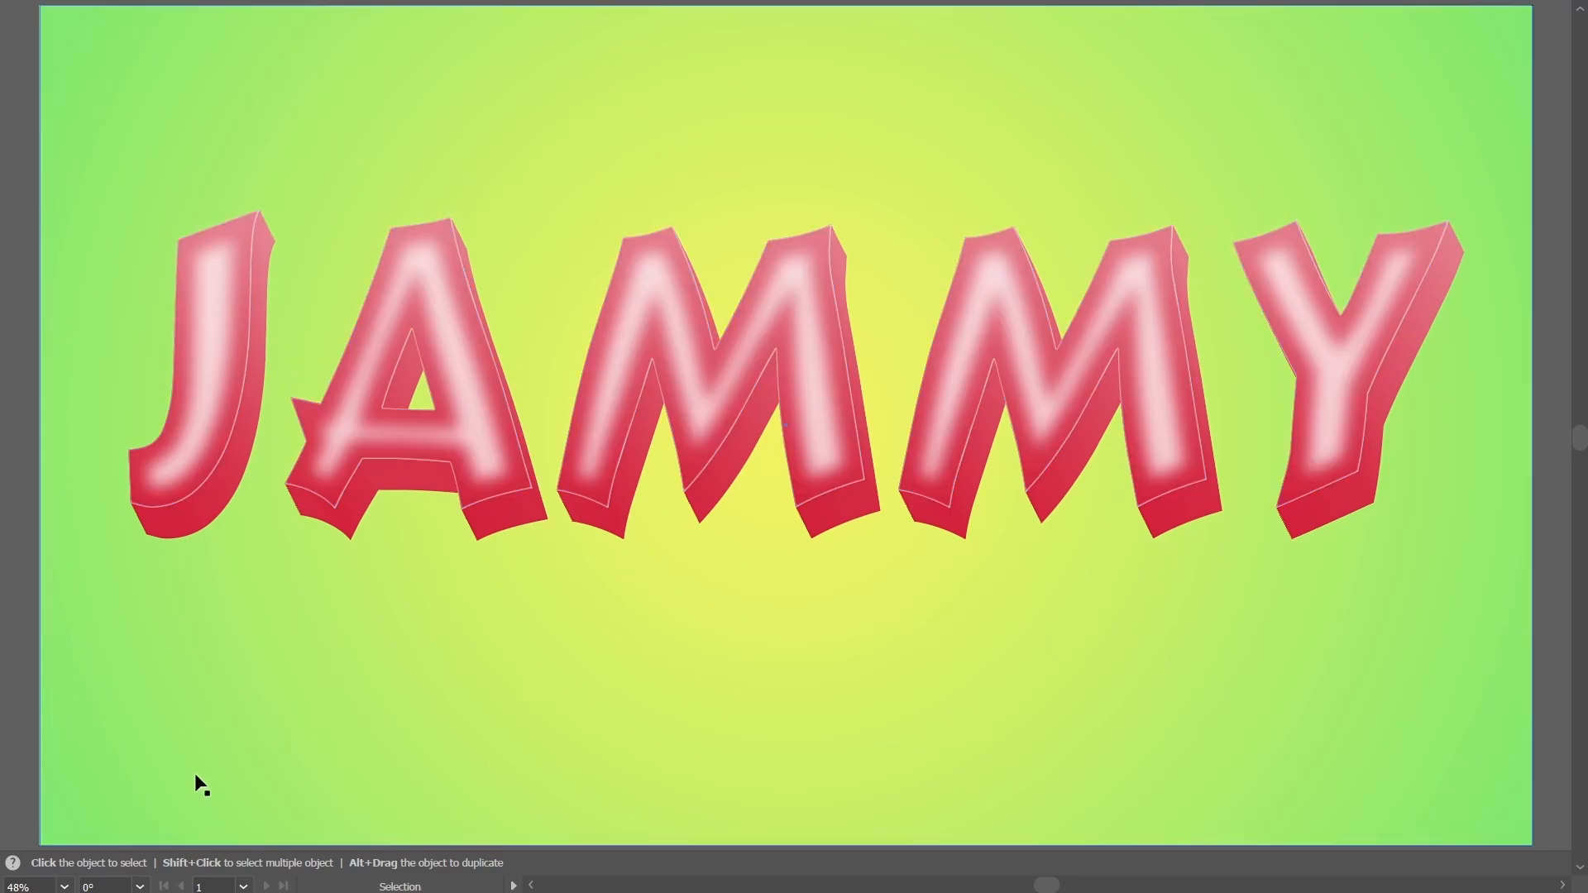
{"action": "key", "text": "f"}
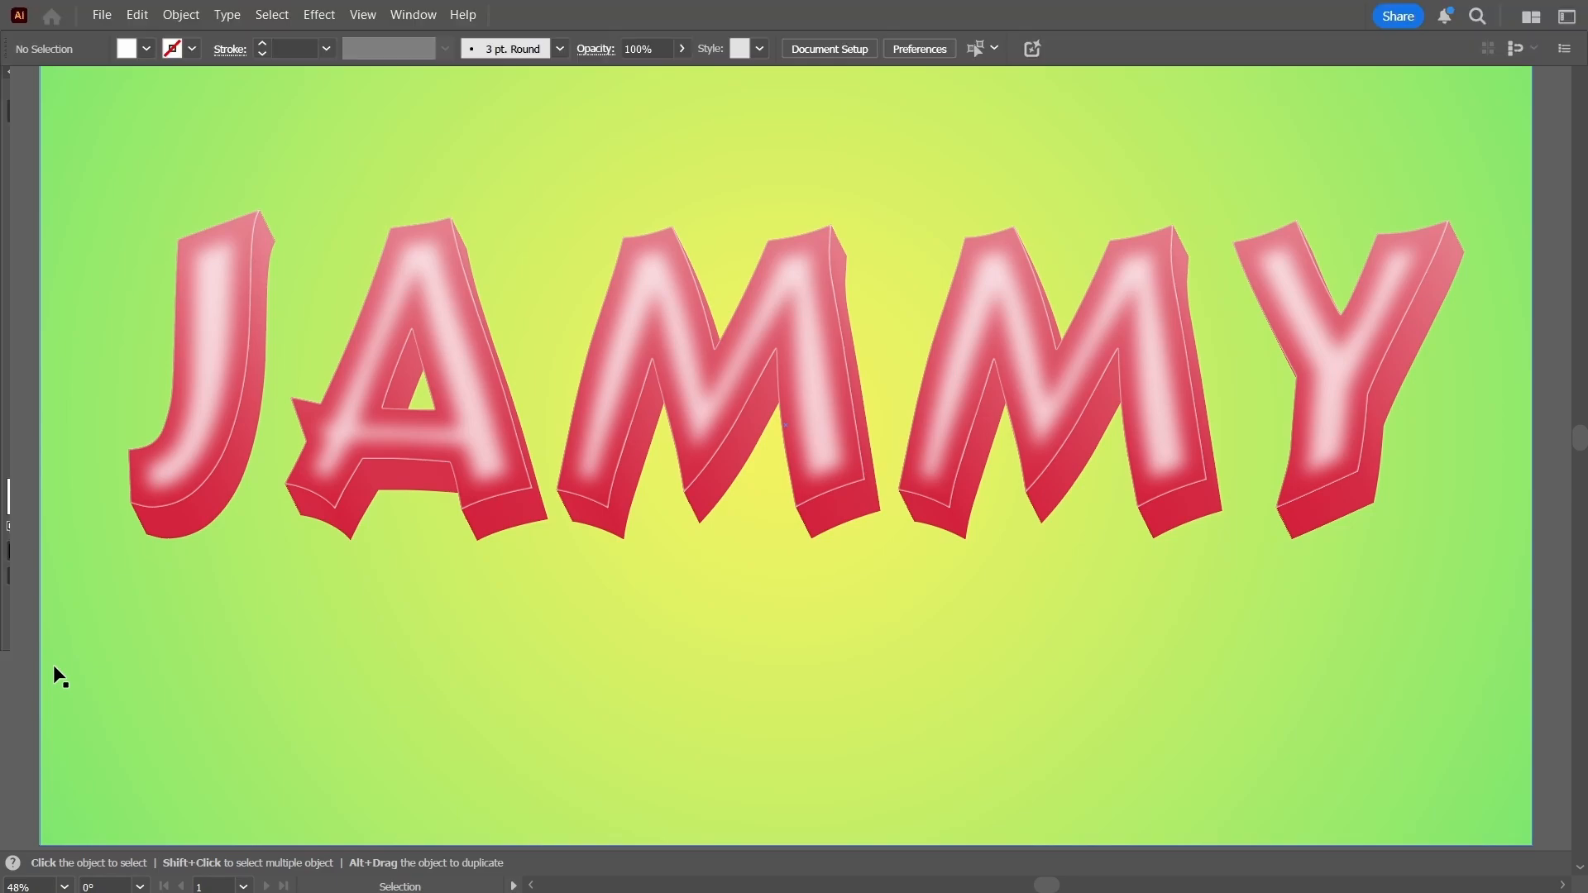
{"action": "left_click", "coordinate": [22, 187]}
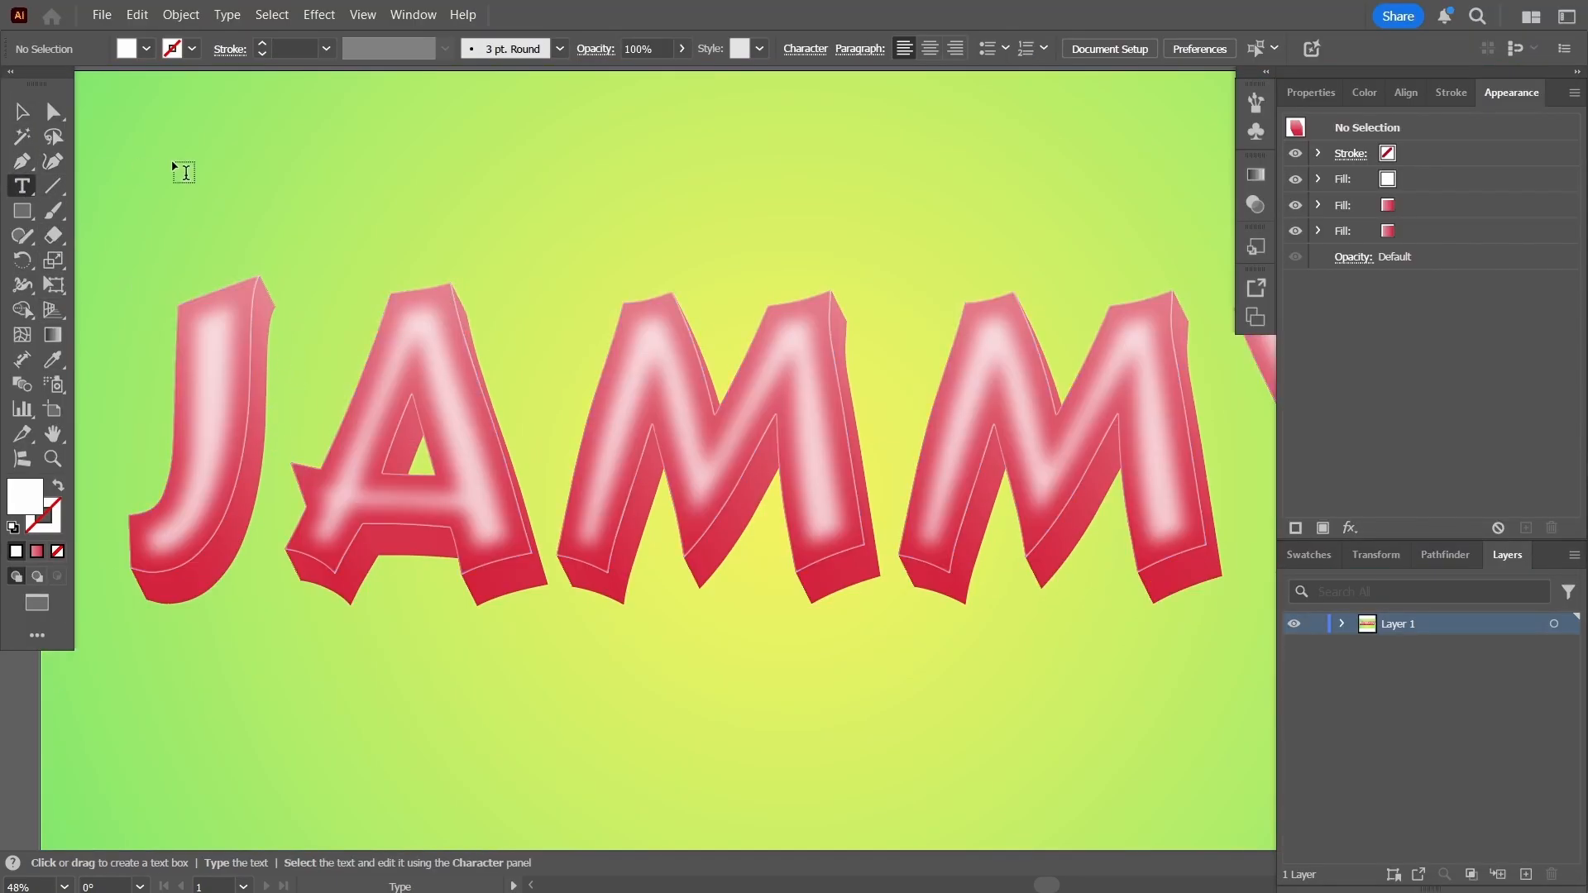
{"action": "left_click", "coordinate": [22, 111]}
{"action": "left_click", "coordinate": [199, 176]}
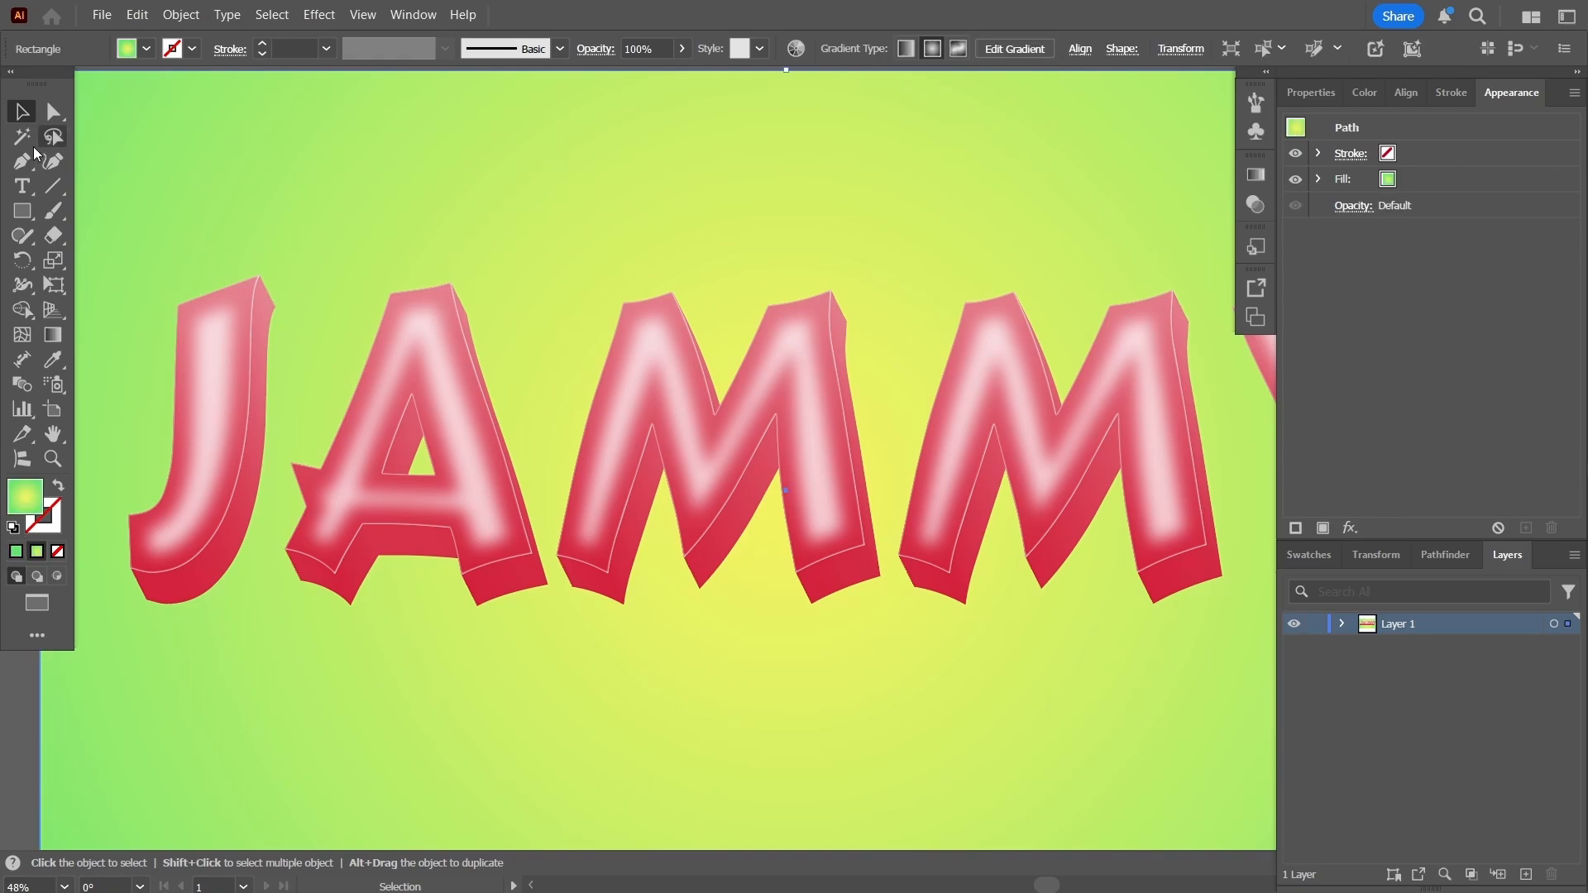
{"action": "left_click", "coordinate": [22, 161]}
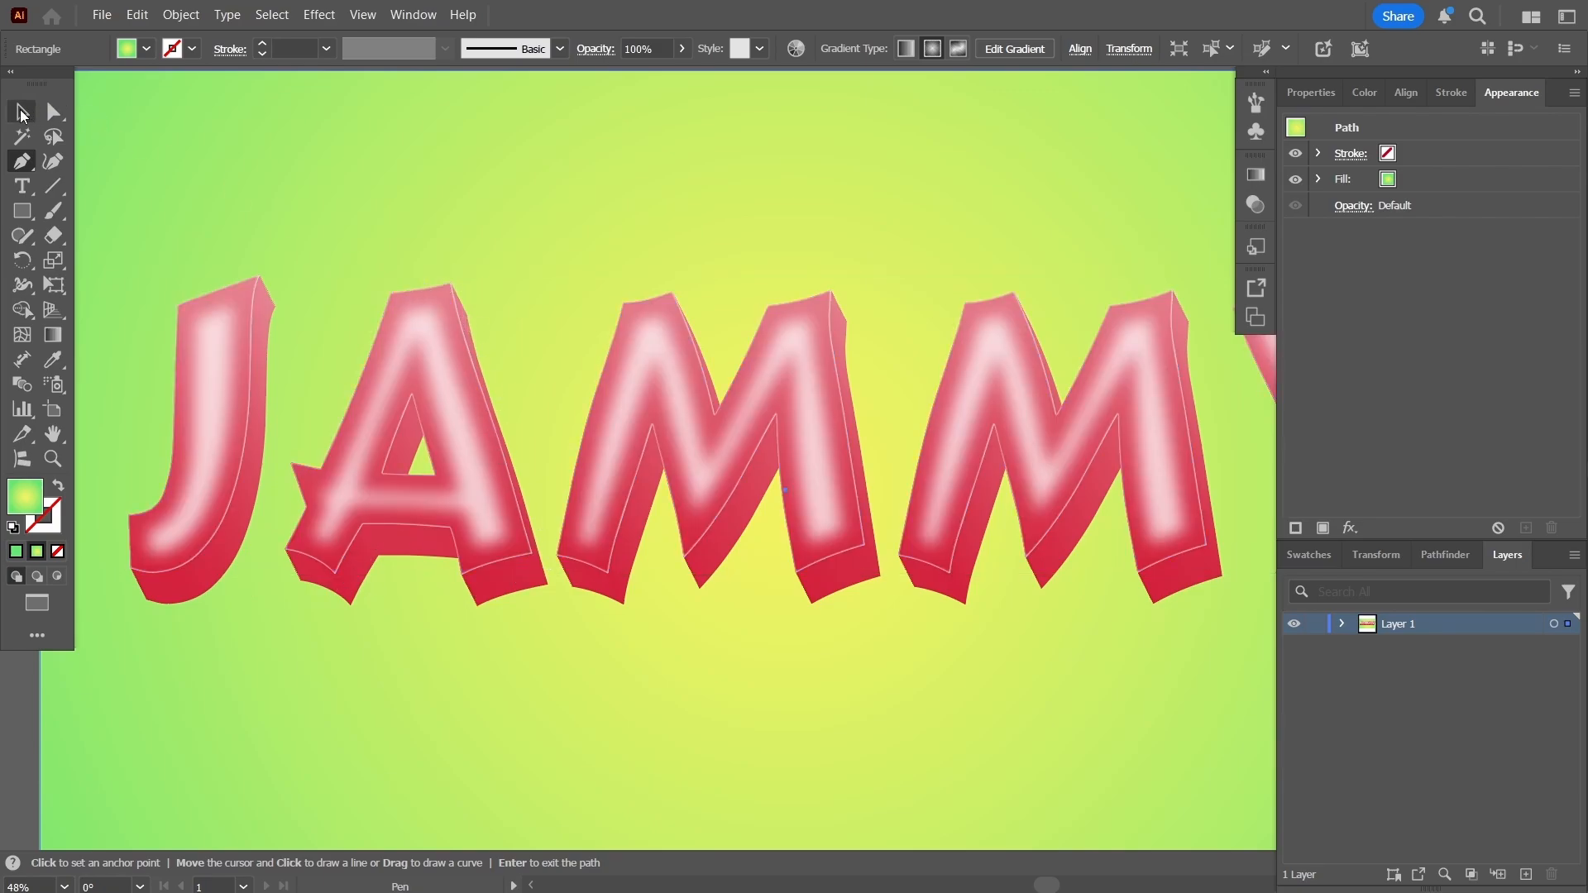
{"action": "left_click", "coordinate": [22, 112]}
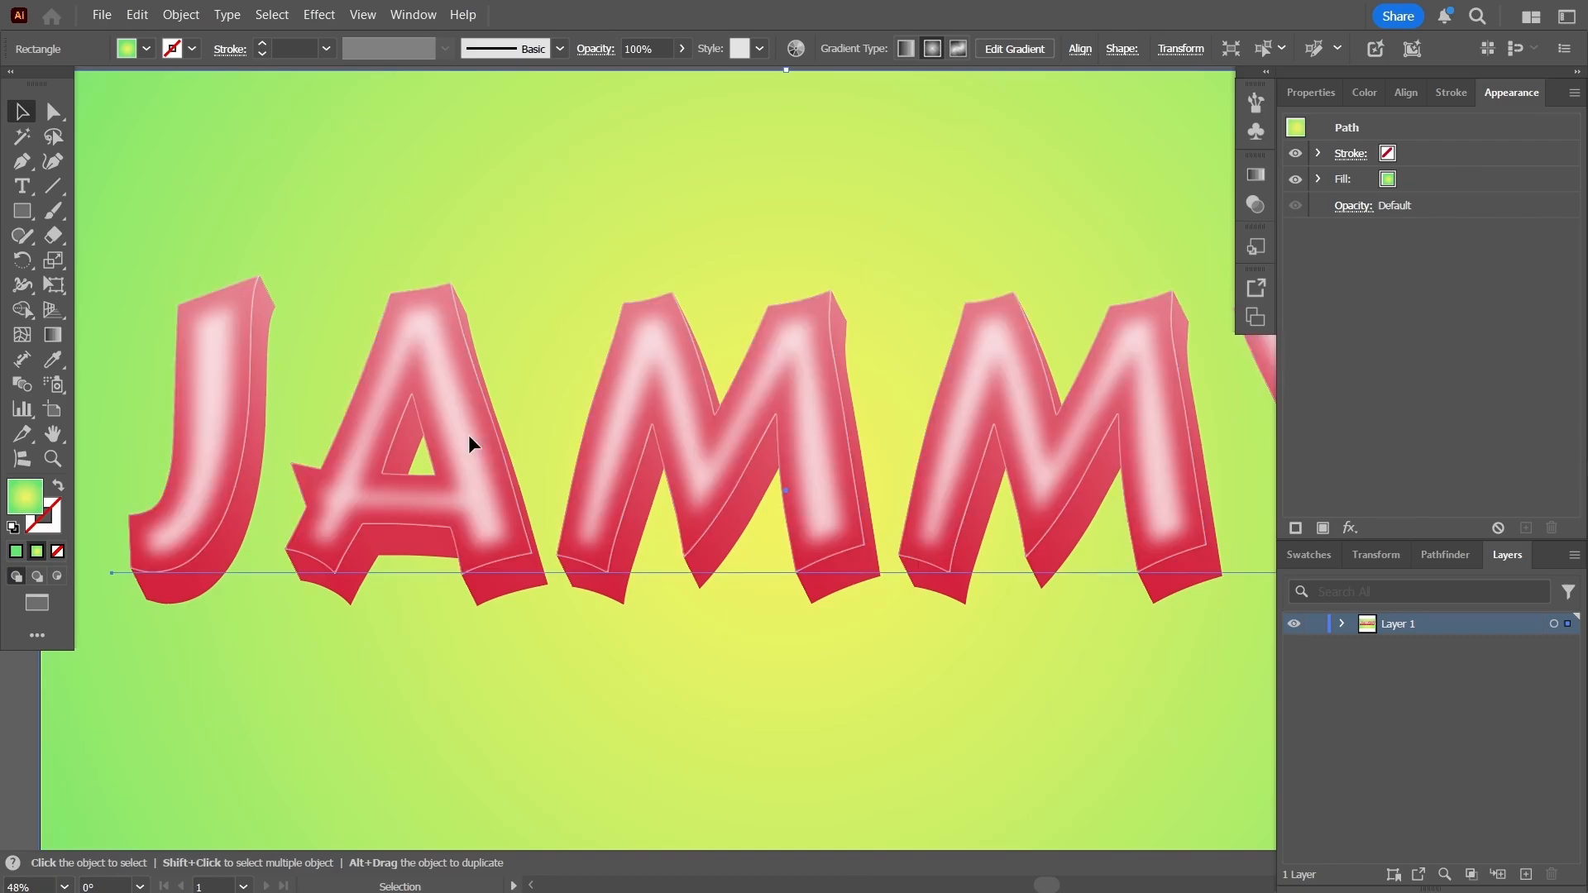
- Remove the Inner Glow effect from the gradient fill directly beneath the white fill of the JAMMY text
{"action": "left_click", "coordinate": [469, 436]}
{"action": "scroll", "coordinate": [602, 514], "scroll_direction": "down", "scroll_amount": 2}
{"action": "scroll", "coordinate": [653, 375], "scroll_direction": "up", "scroll_amount": 1}
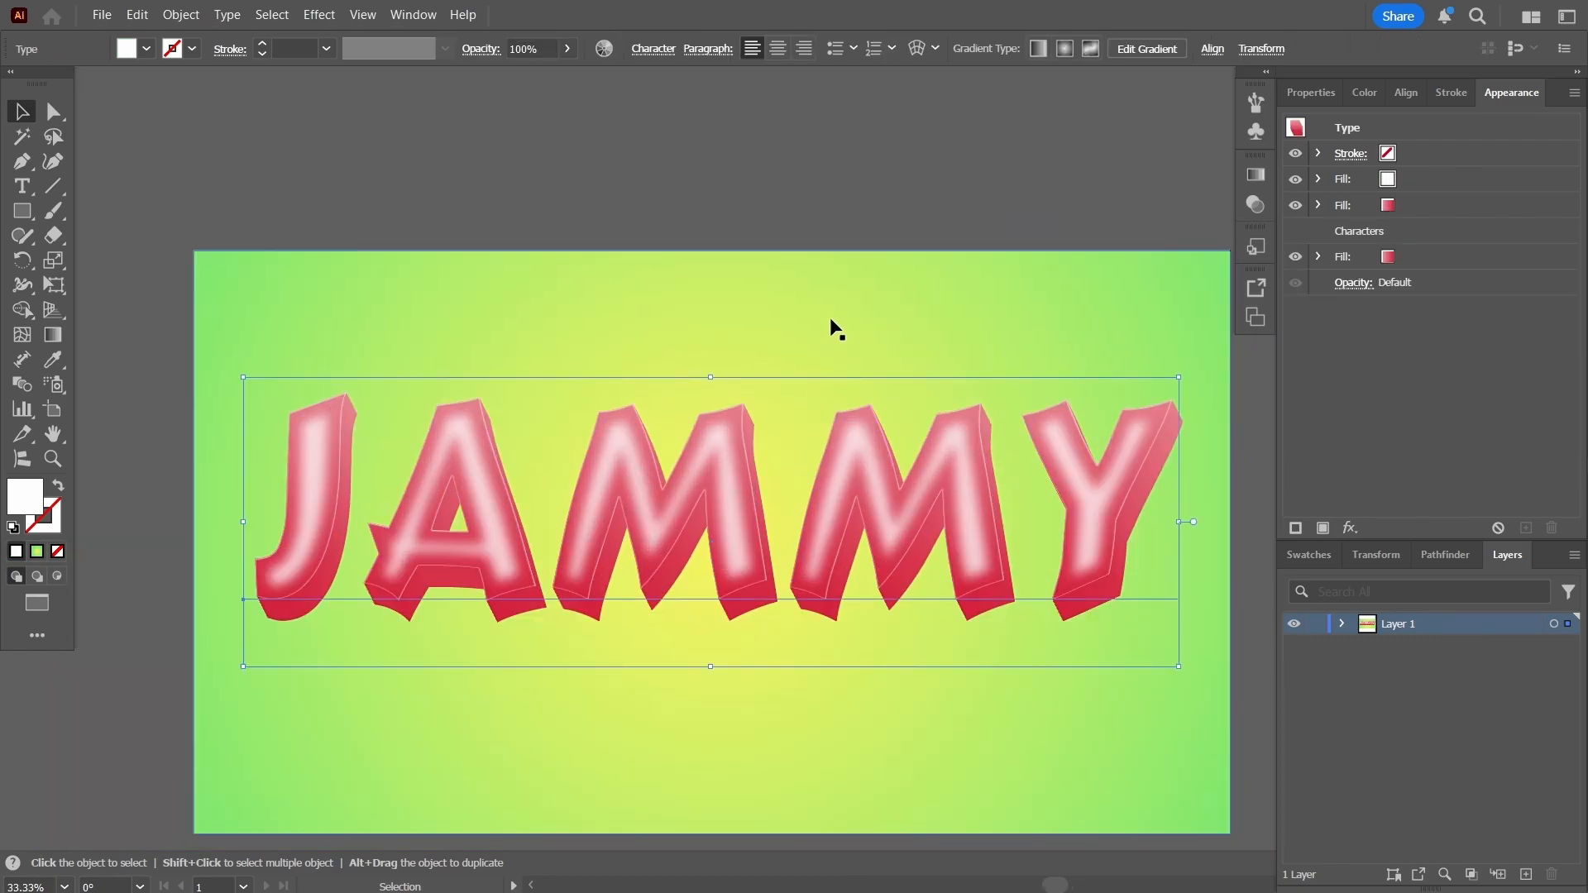
{"action": "left_click", "coordinate": [1319, 206]}
{"action": "left_click", "coordinate": [1384, 232]}
{"action": "left_click", "coordinate": [1212, 497]}
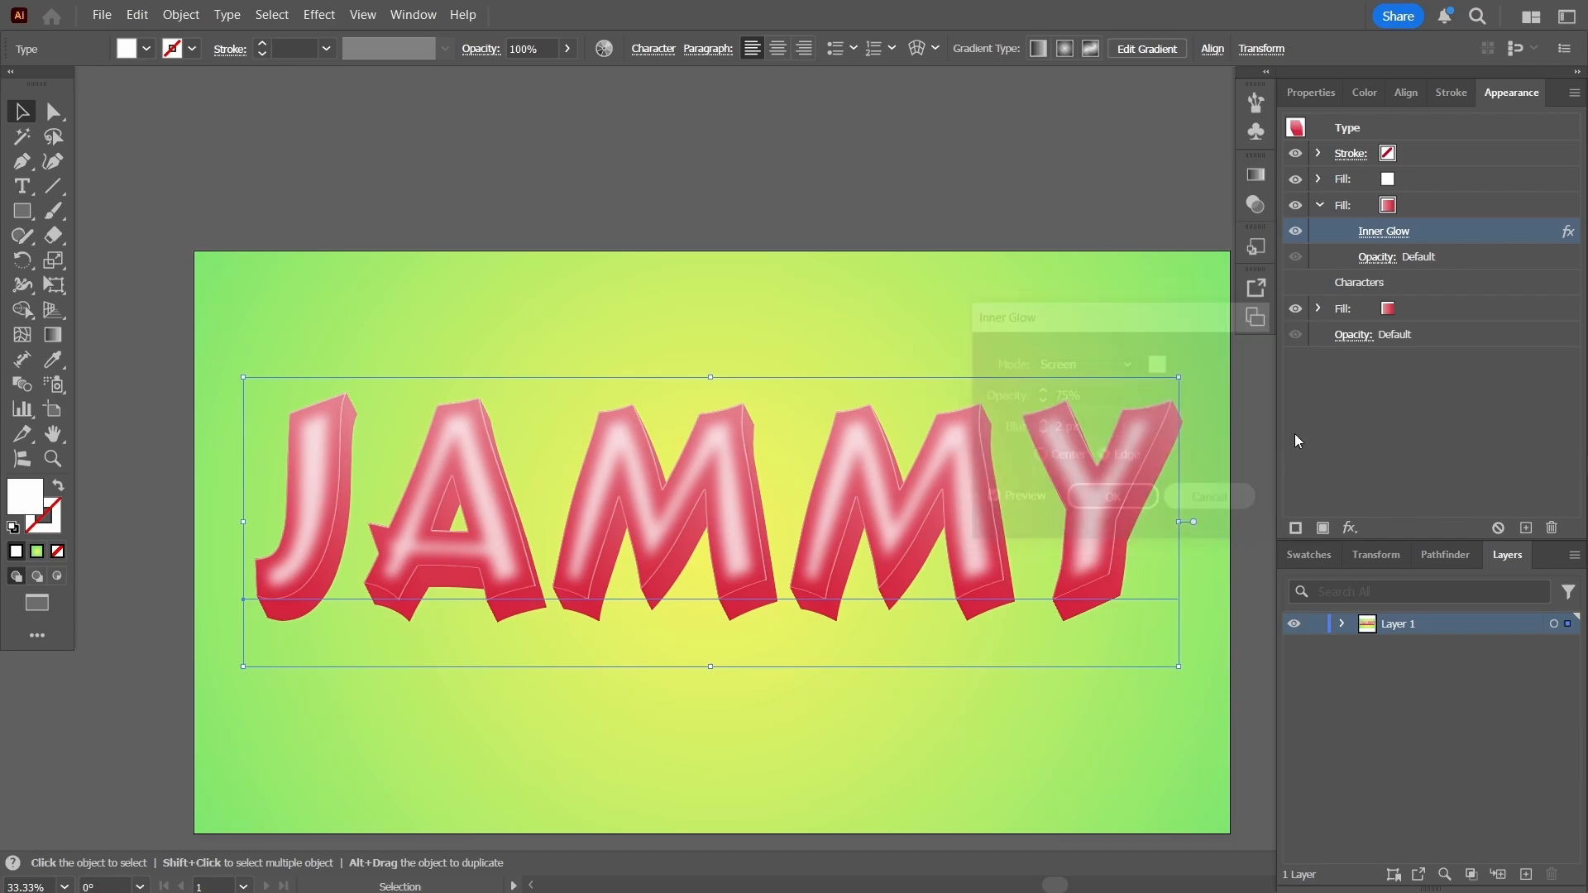
{"action": "left_click", "coordinate": [1553, 528]}
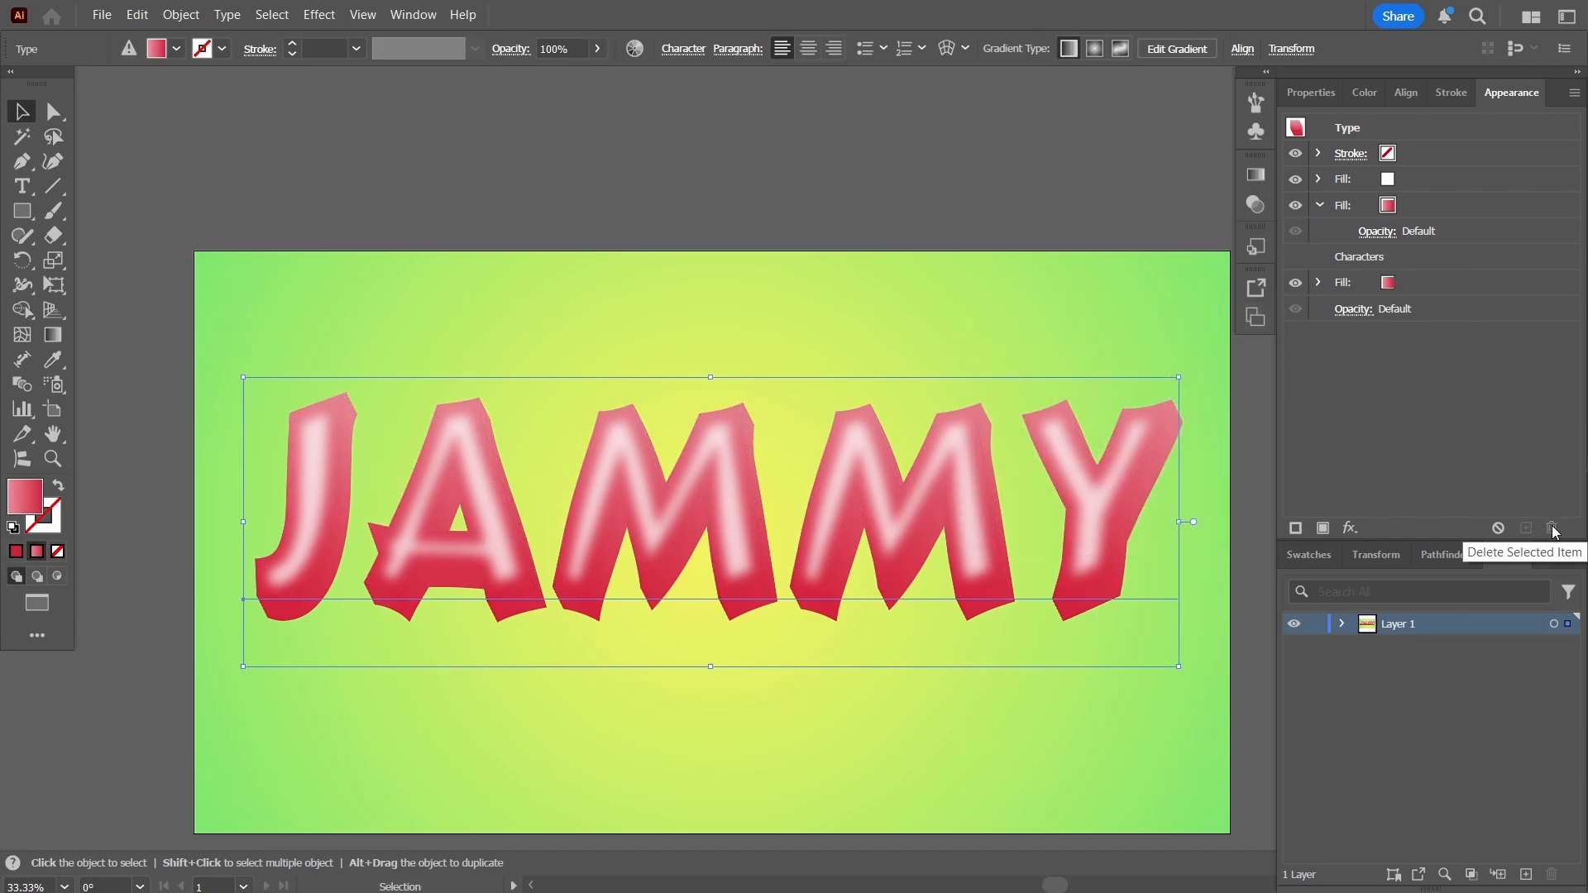
- Duplicate the JAMMY text's red gradient fill and place the copy above the blurred white fill
{"action": "left_click", "coordinate": [1454, 205]}
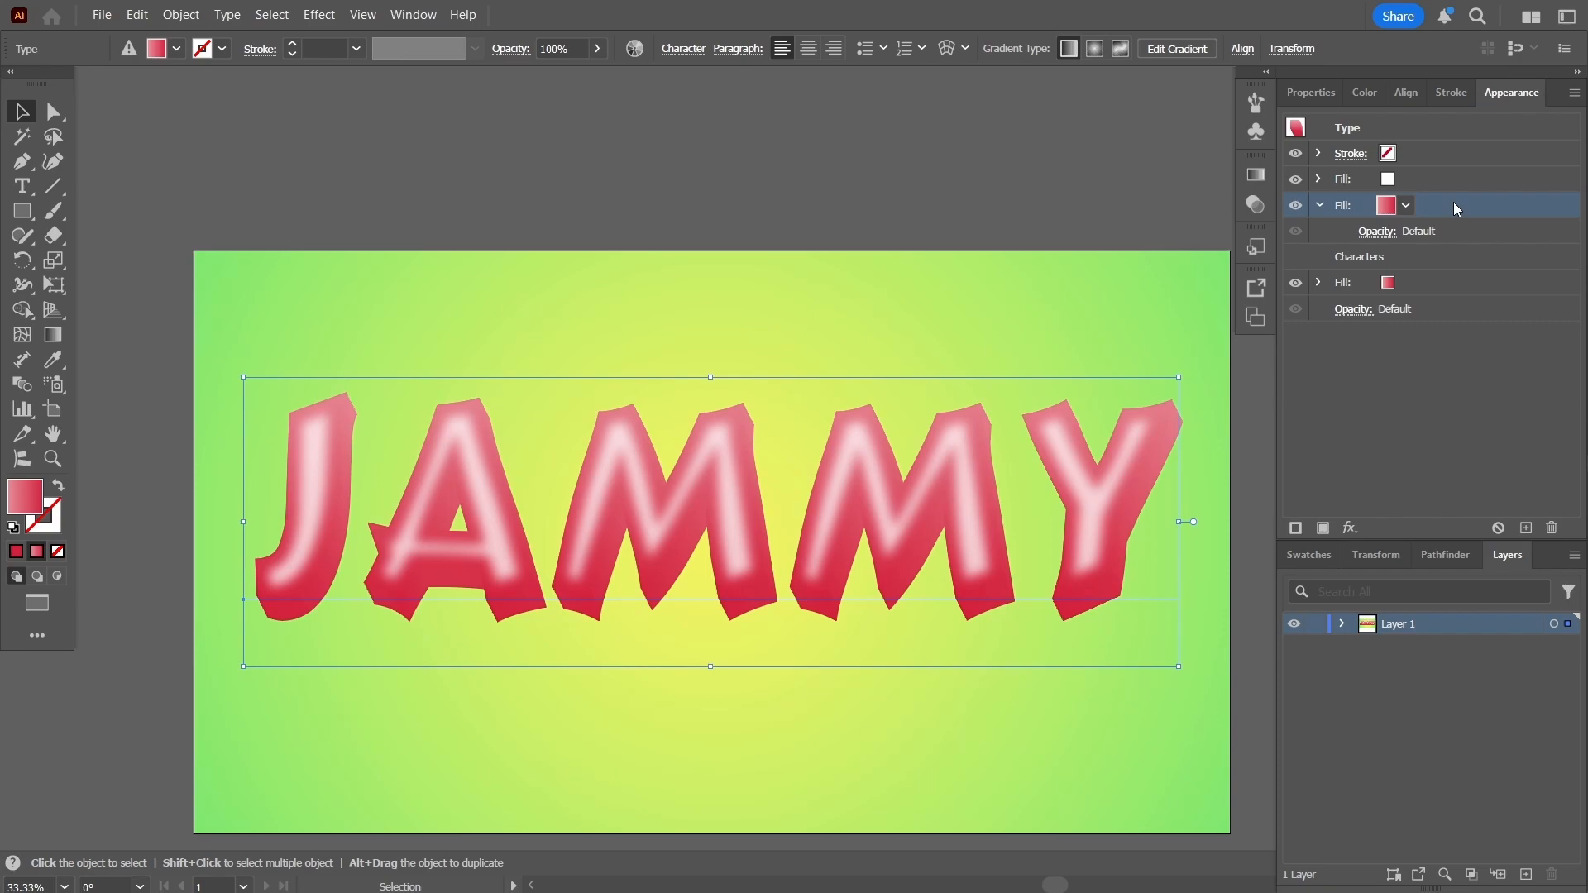
{"action": "left_click_drag", "start_coordinate": [1454, 203], "coordinate": [1454, 174]}
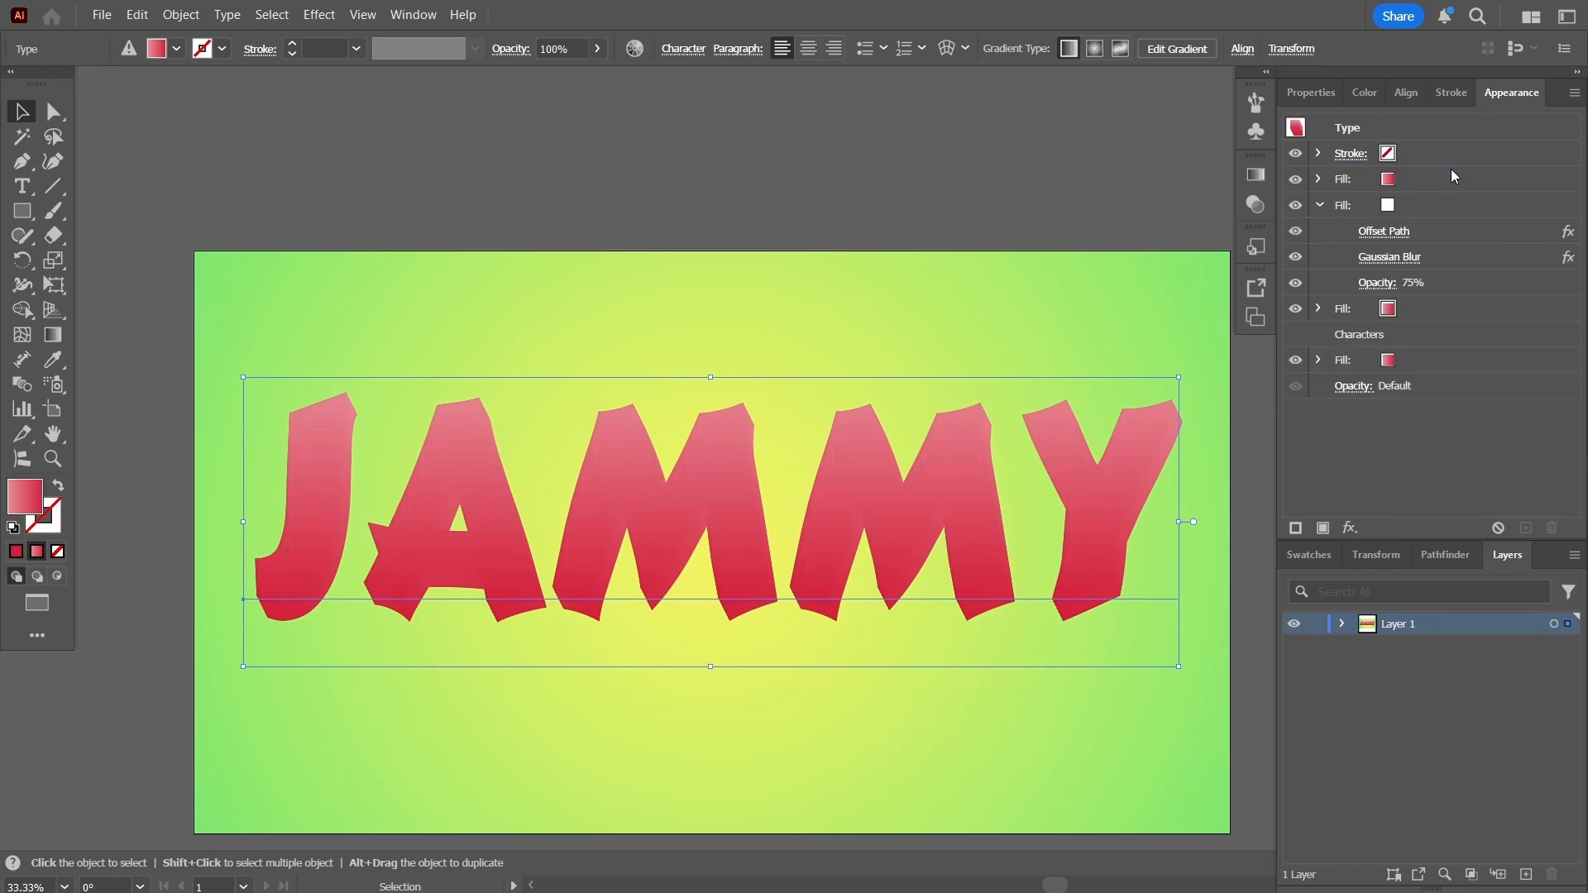
{"action": "left_click", "coordinate": [861, 790]}
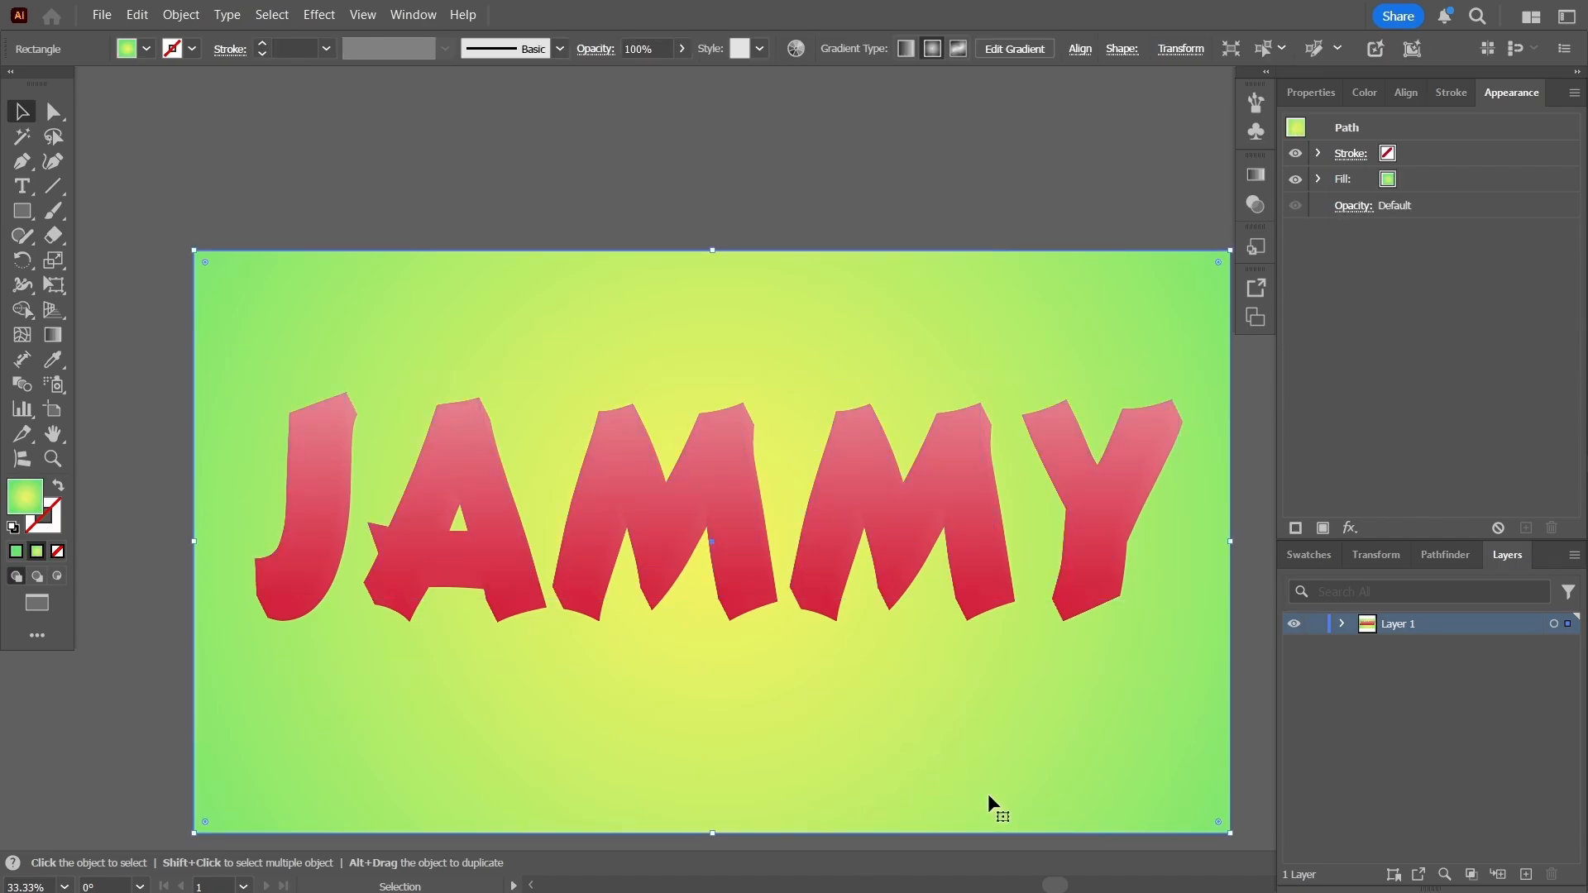
{"action": "left_click", "coordinate": [1107, 513]}
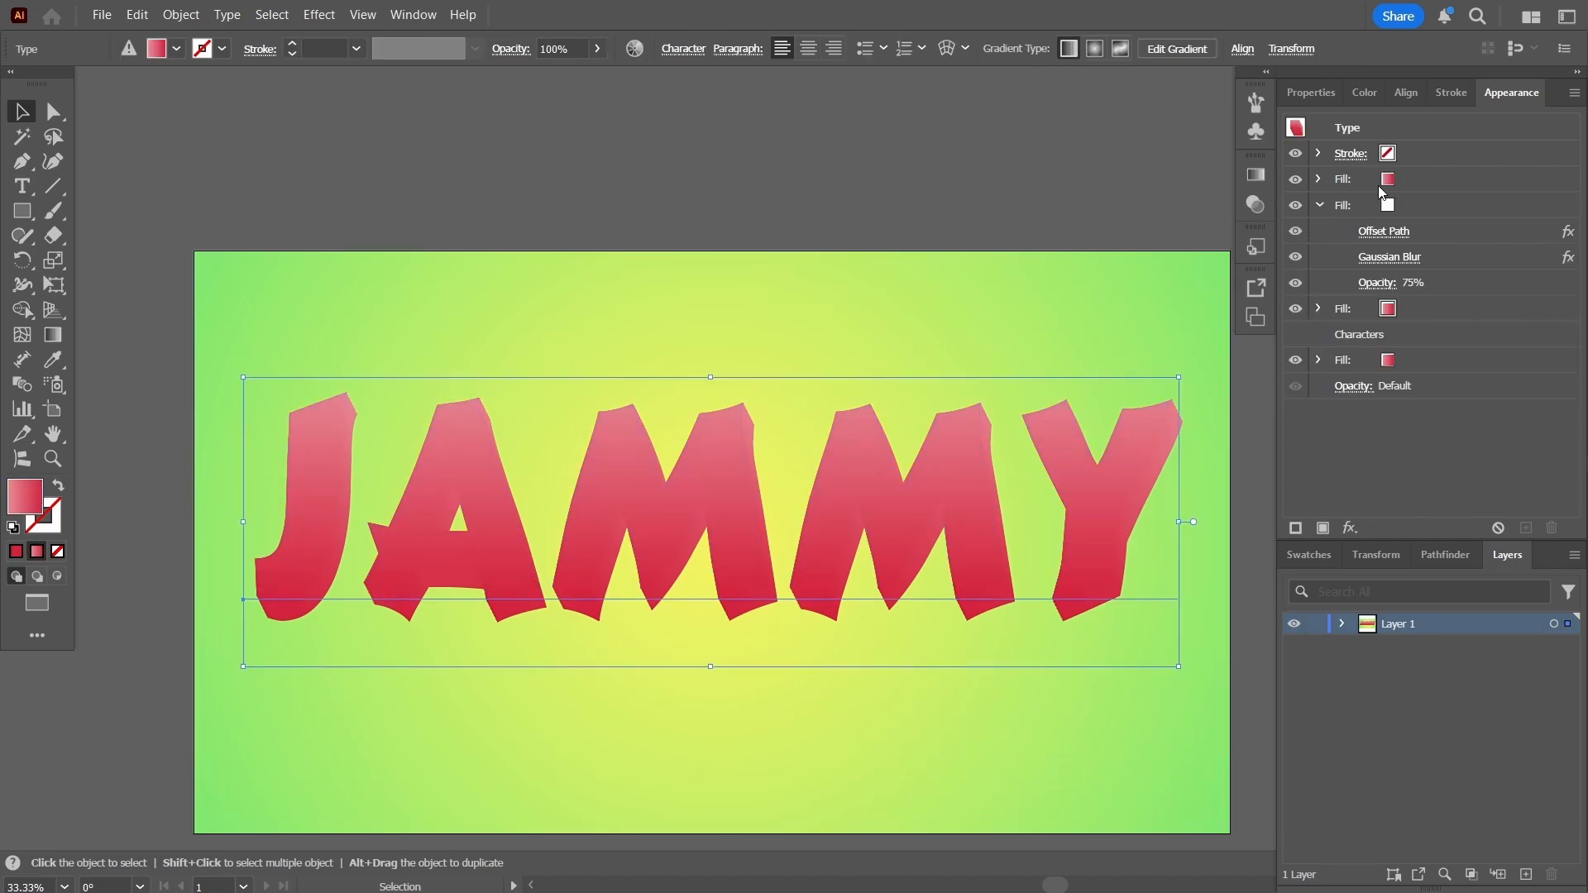
- Try Multiply blending at 50% opacity on the topmost gradient fill and restore Normal blending
{"action": "left_click", "coordinate": [1320, 180]}
{"action": "left_click", "coordinate": [1379, 207]}
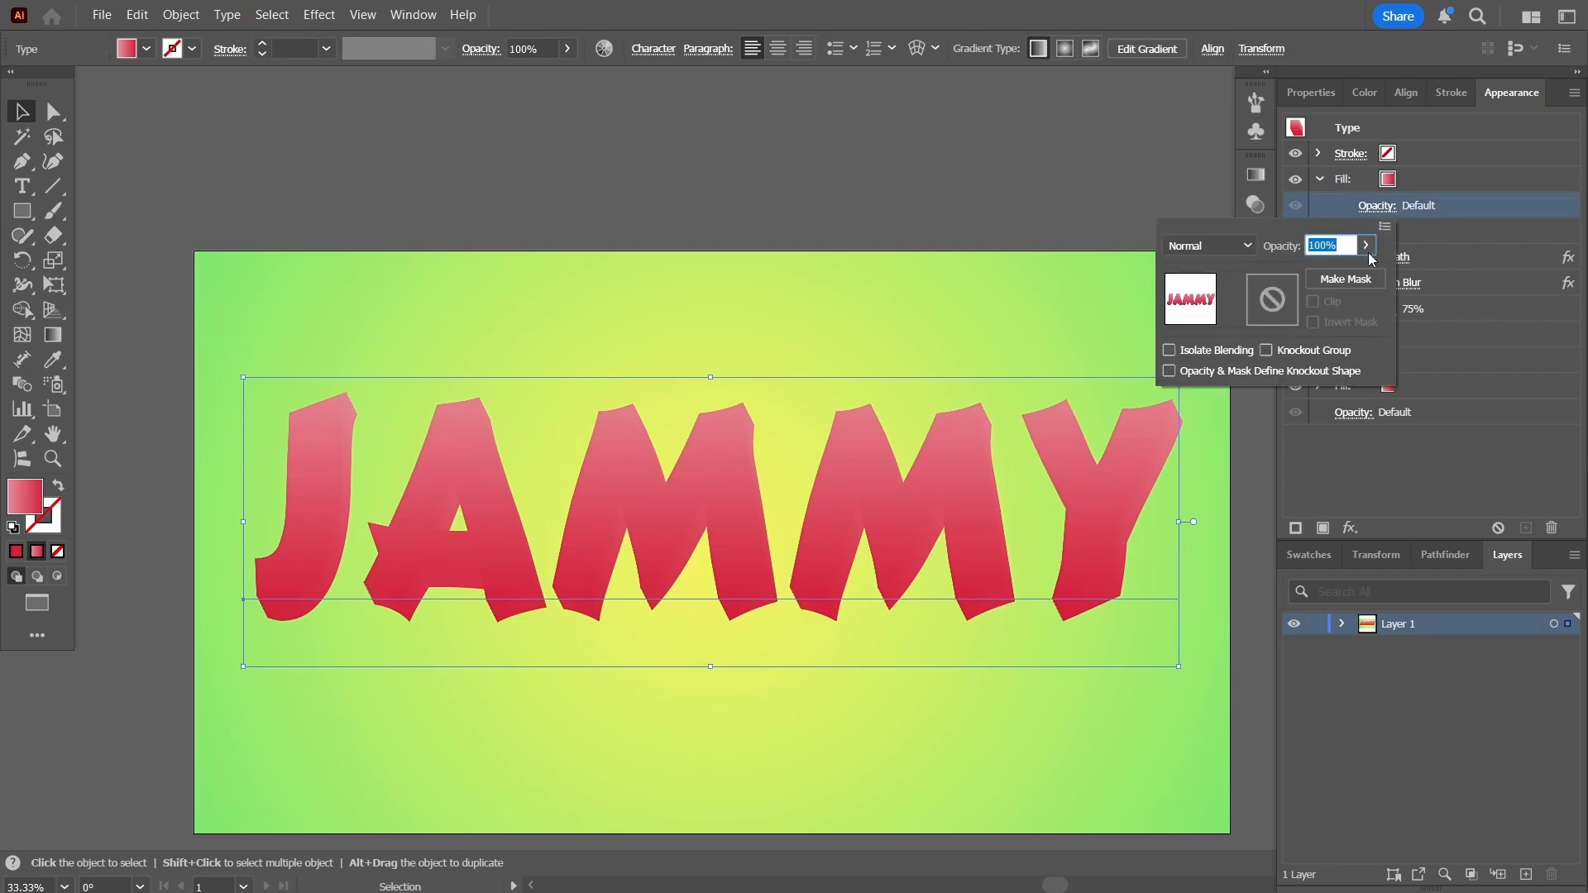
{"action": "left_click", "coordinate": [1210, 246]}
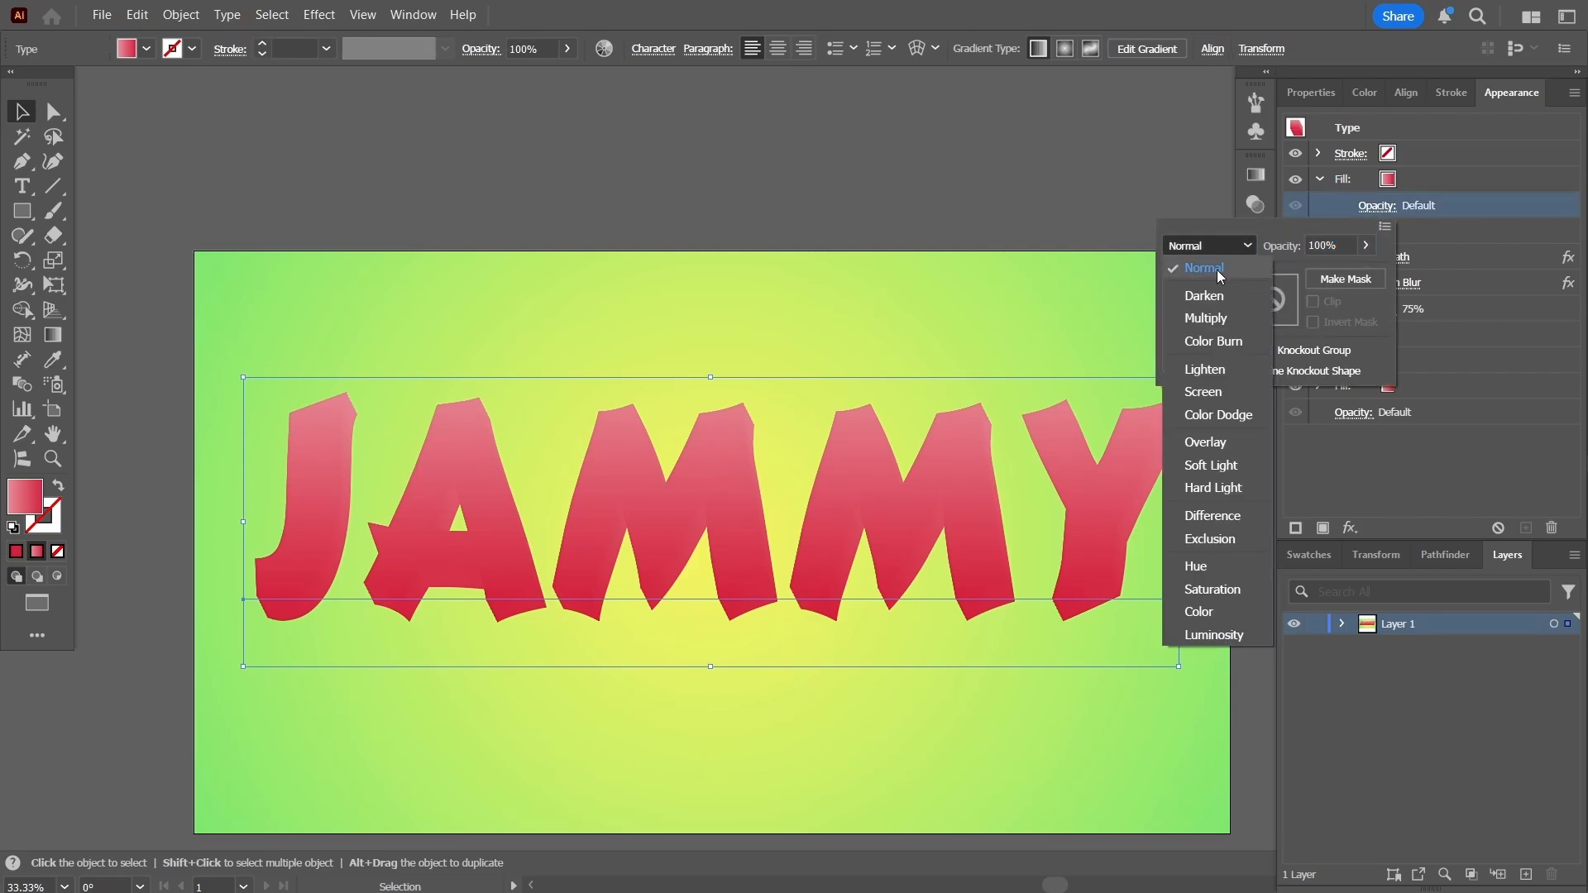
{"action": "left_click", "coordinate": [1209, 319]}
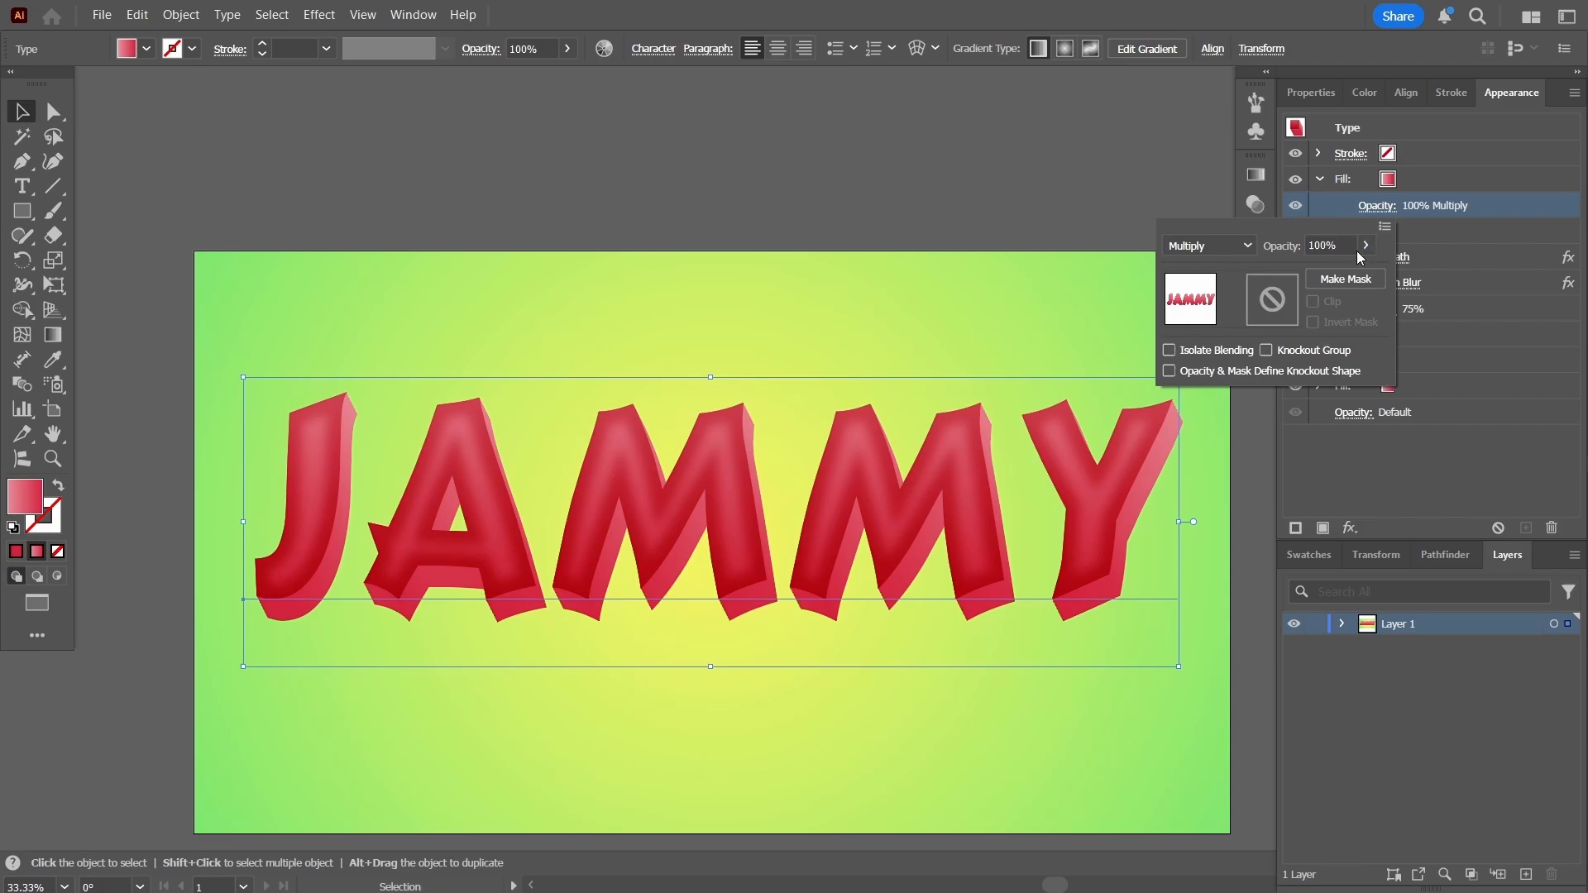
{"action": "left_click", "coordinate": [1270, 253]}
{"action": "type", "text": "50"}
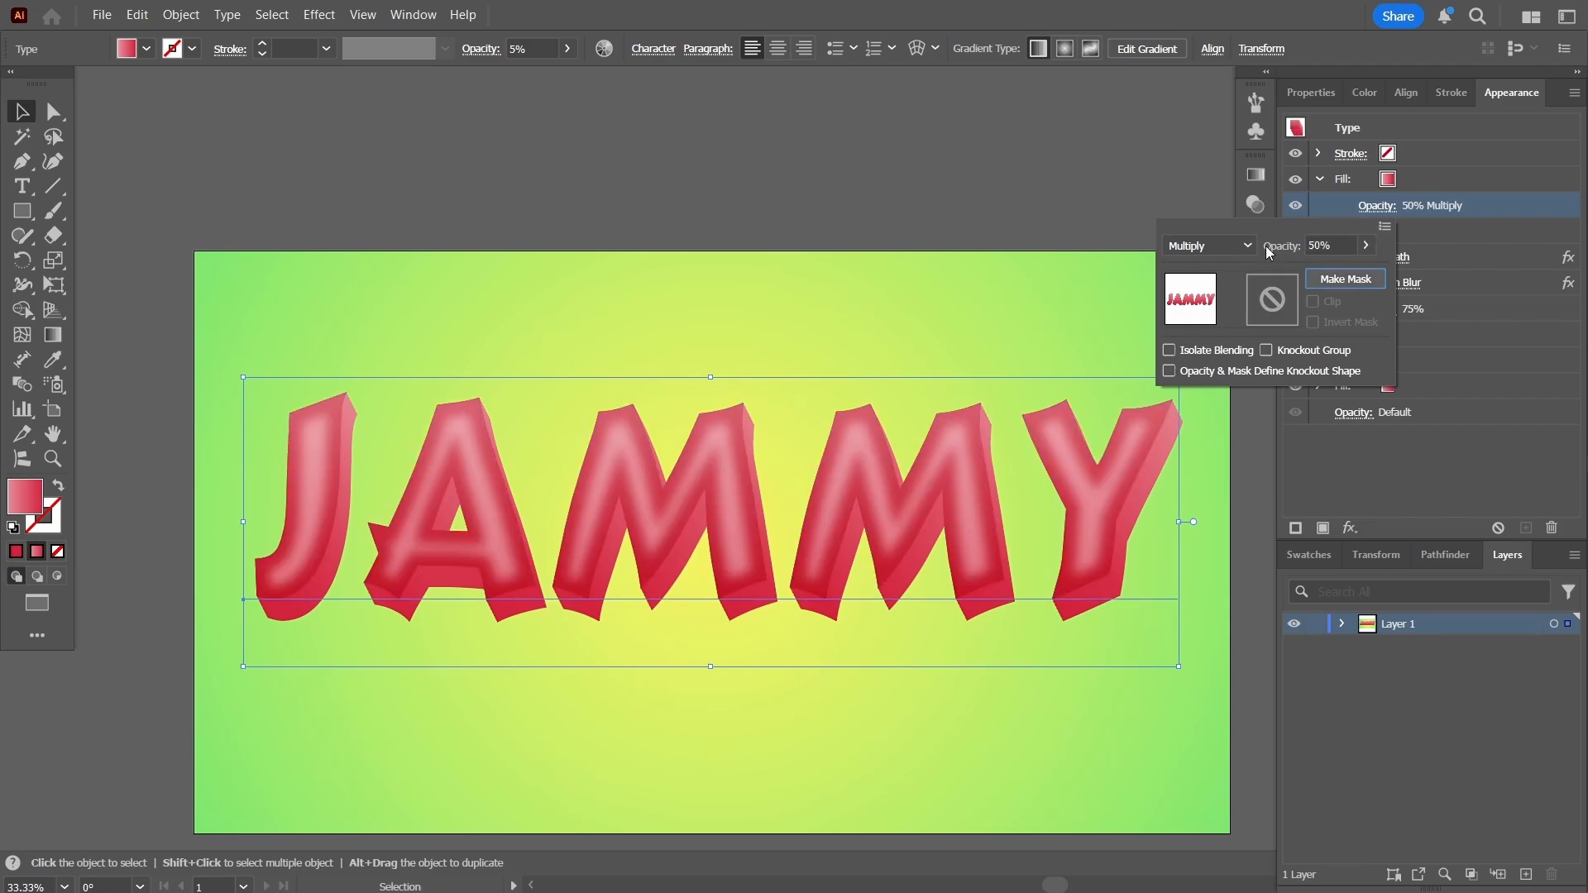
{"action": "left_click", "coordinate": [1210, 246]}
{"action": "left_click", "coordinate": [1213, 266]}
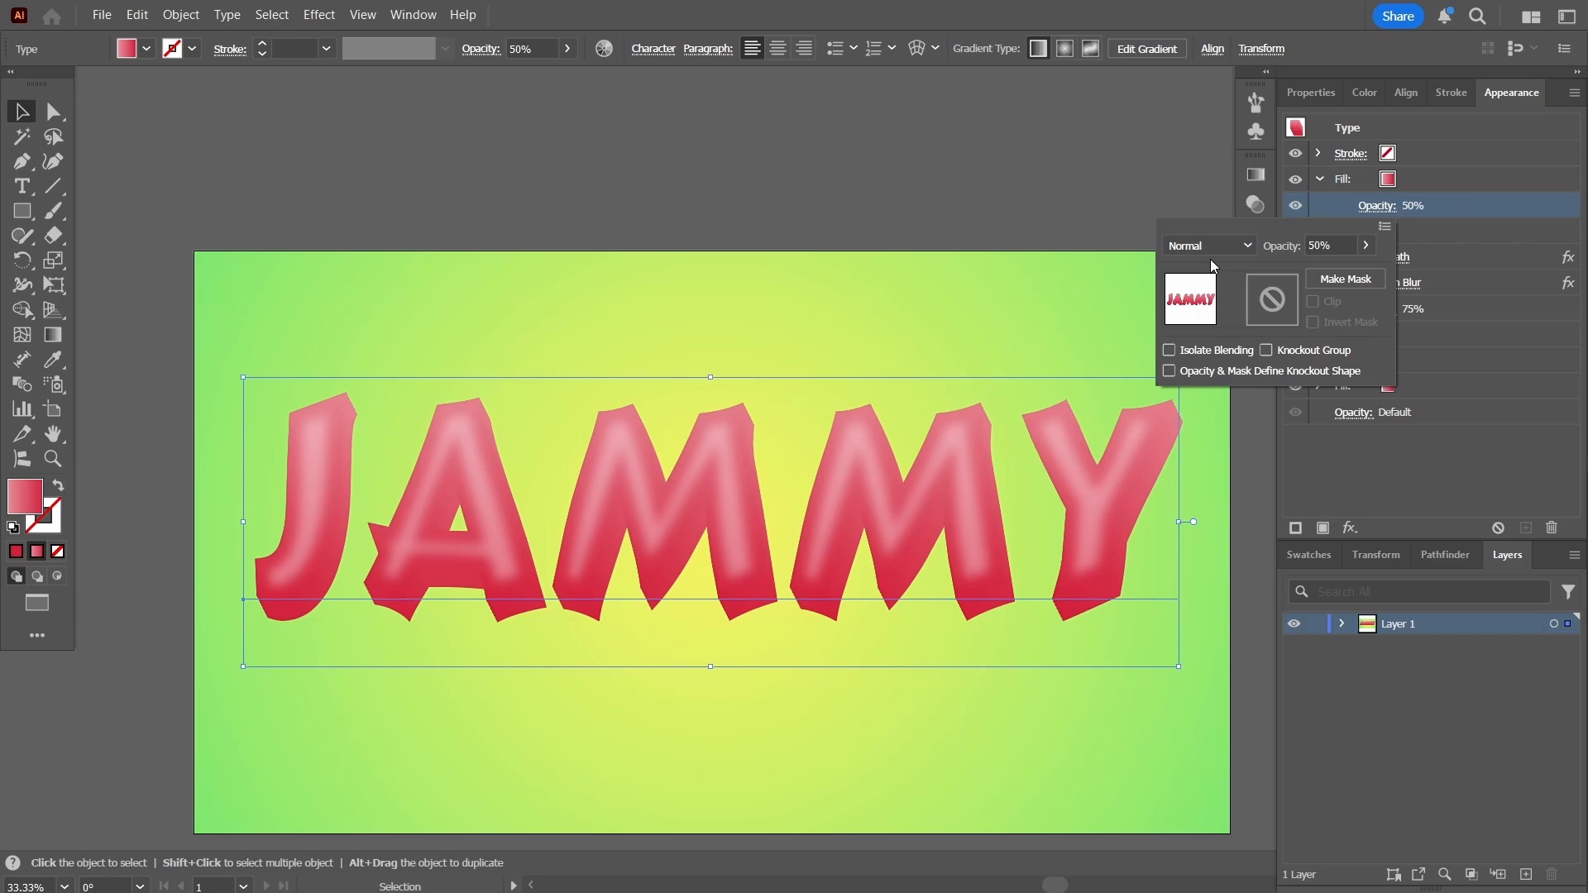
- Set the topmost gradient fill's opacity to 56% and deselect the JAMMY text
{"action": "left_click", "coordinate": [1367, 246]}
{"action": "left_click_drag", "start_coordinate": [1326, 271], "coordinate": [1359, 275]}
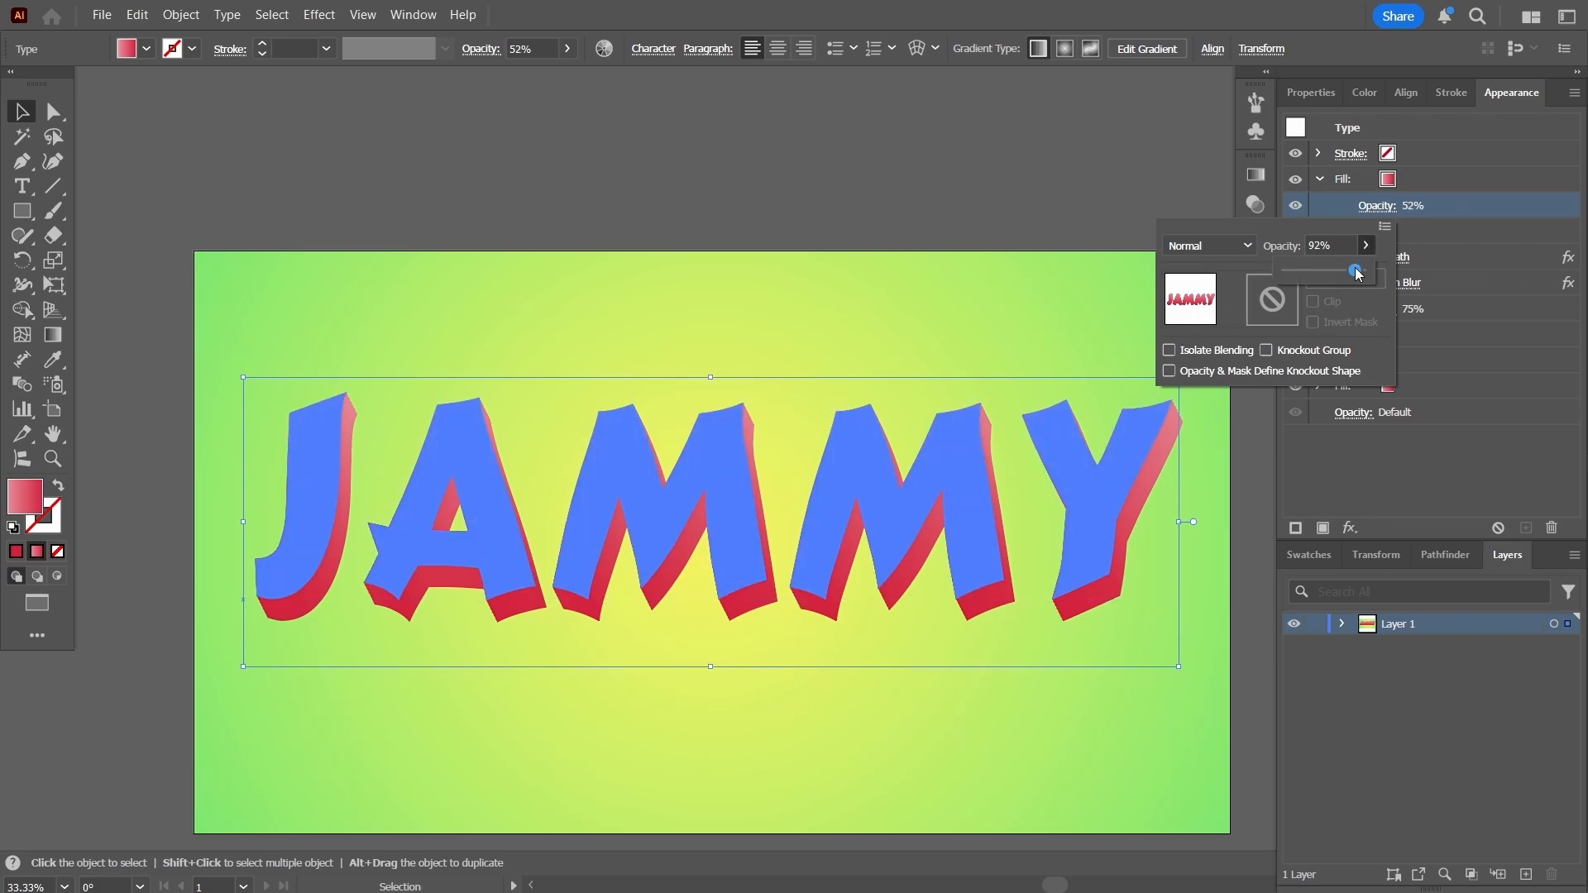
{"action": "left_click", "coordinate": [1375, 207]}
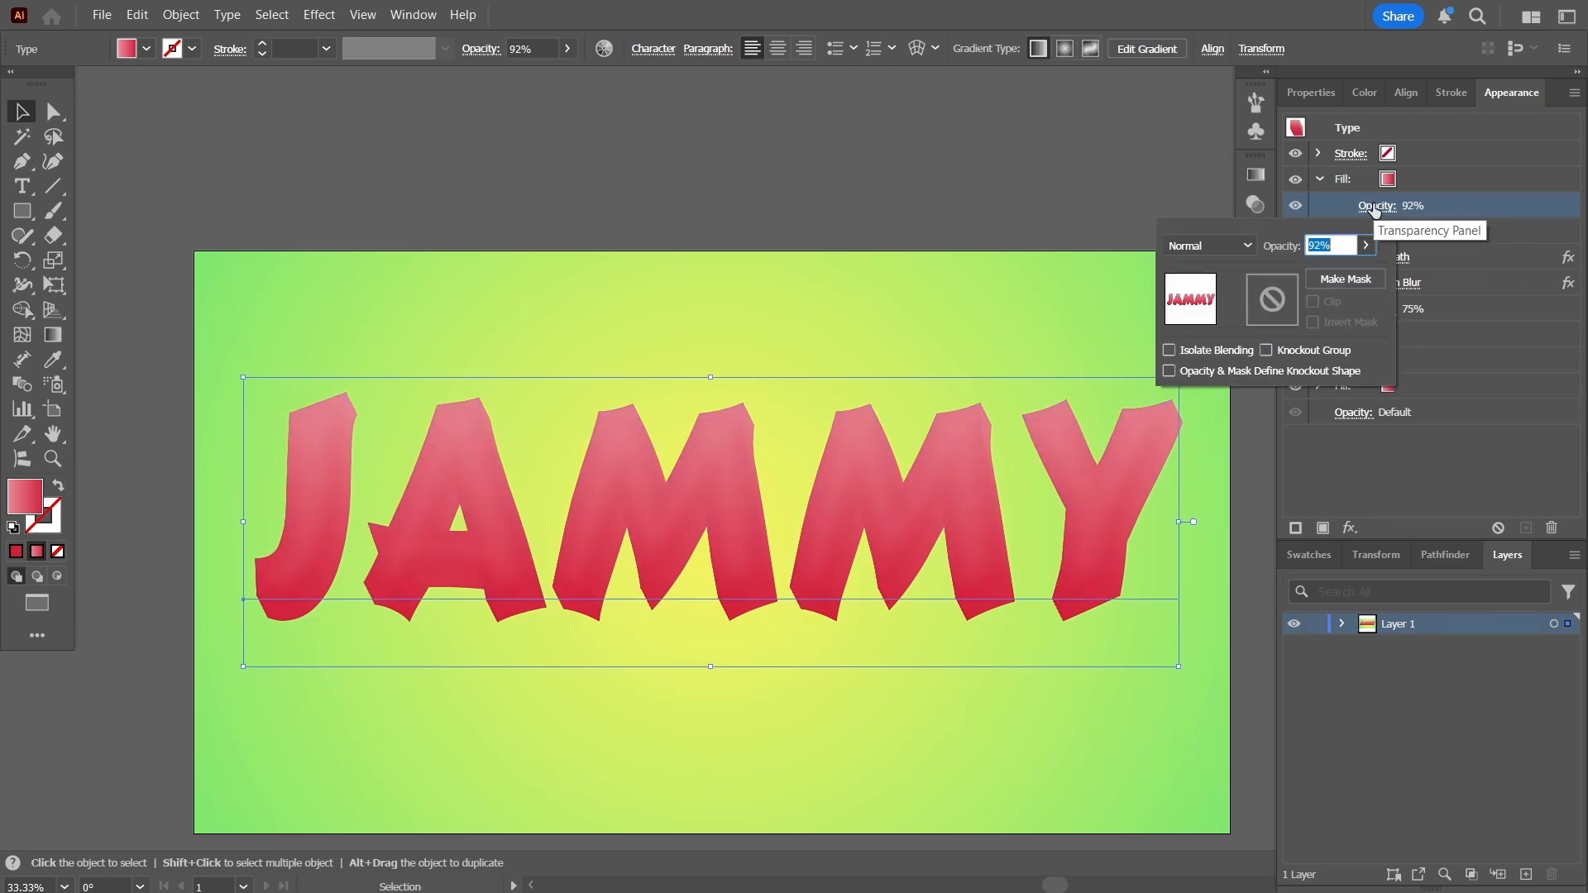
{"action": "left_click", "coordinate": [1366, 245]}
{"action": "left_click_drag", "start_coordinate": [1359, 271], "coordinate": [1318, 270]}
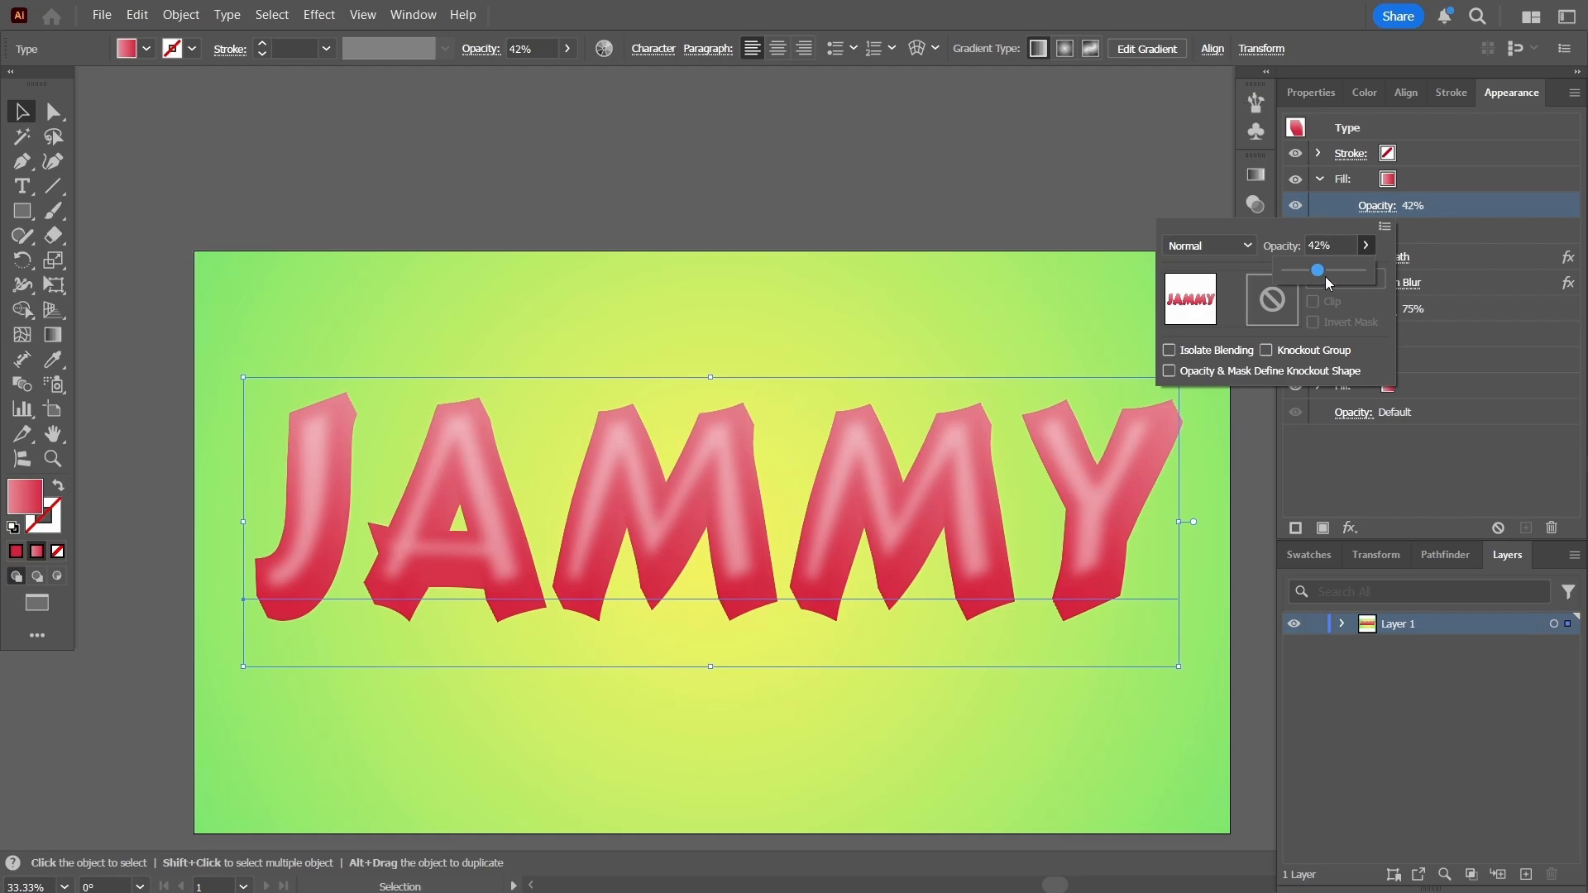
{"action": "left_click", "coordinate": [1322, 272]}
{"action": "left_click_drag", "start_coordinate": [1322, 274], "coordinate": [1328, 271]}
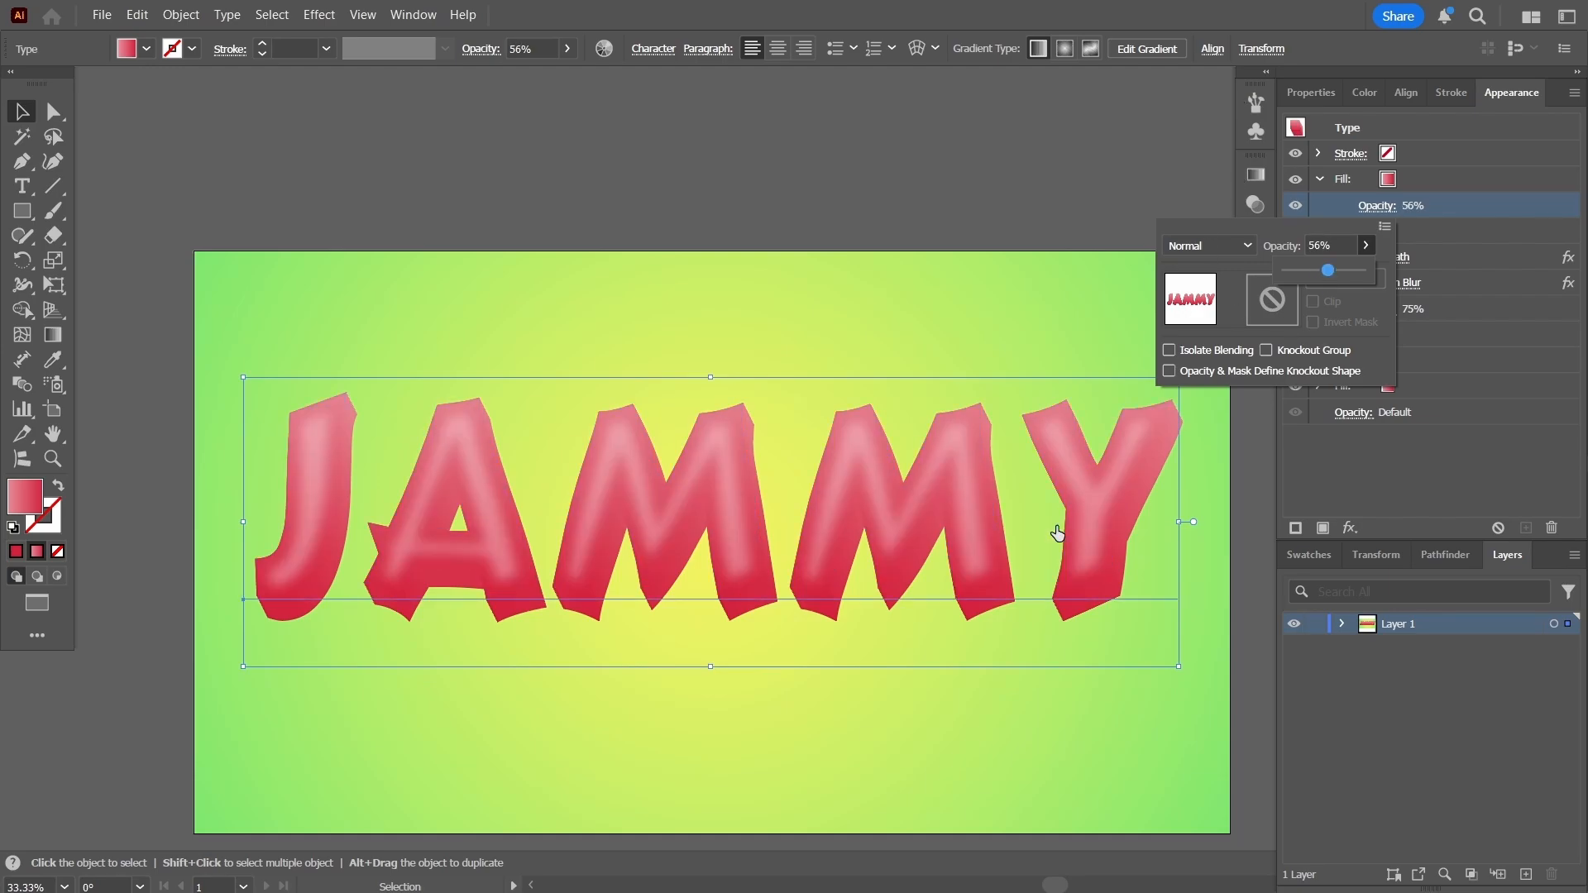
{"action": "left_click", "coordinate": [1488, 473]}
{"action": "left_click", "coordinate": [1034, 160]}
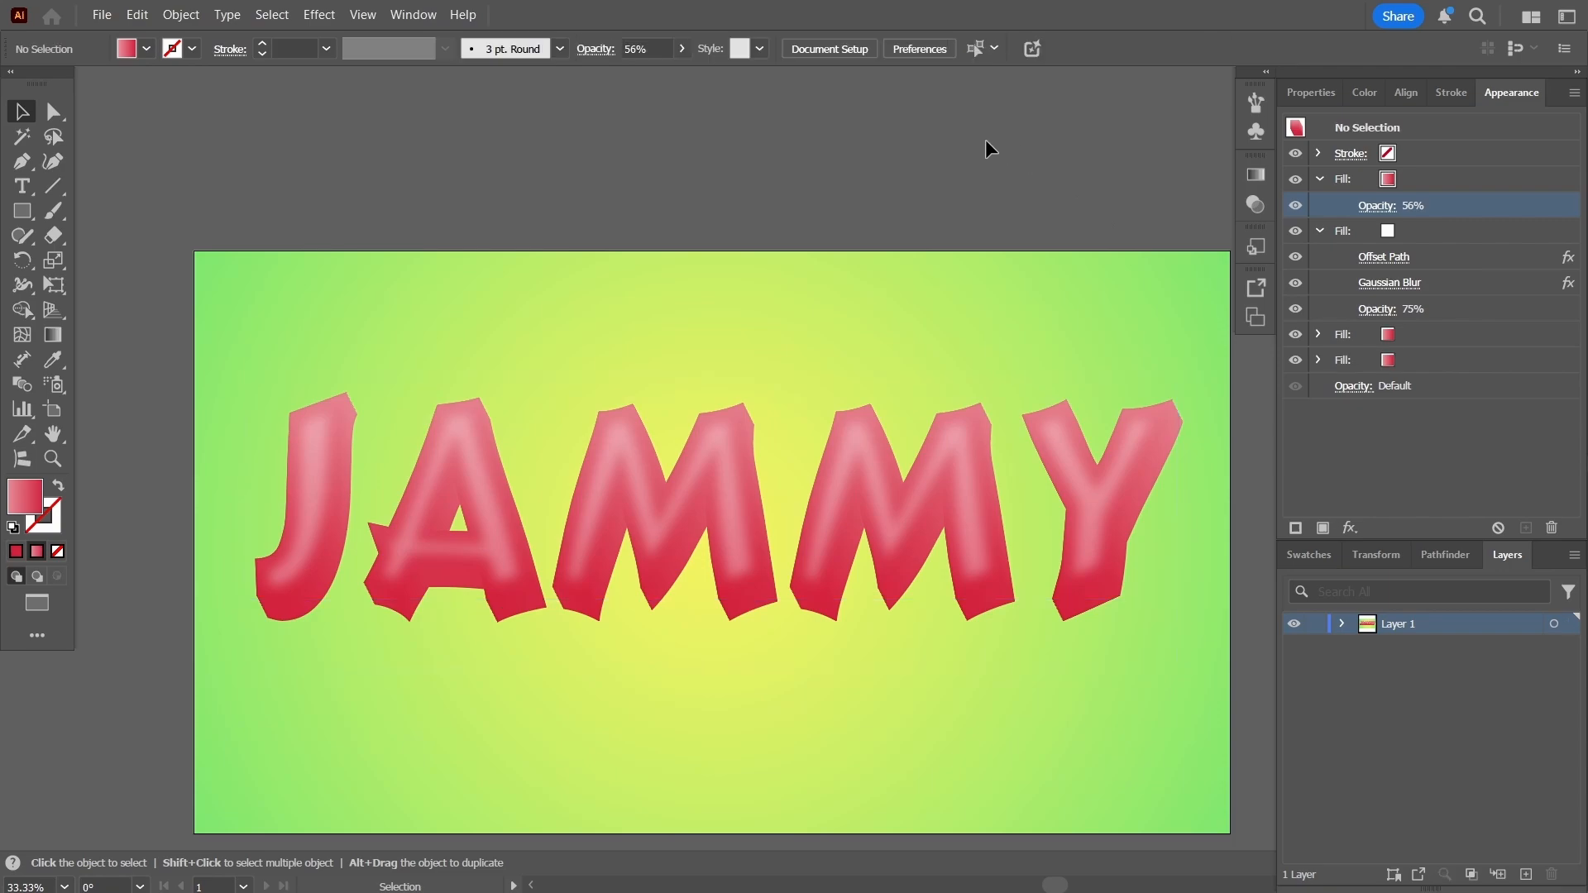
{"action": "key", "text": "space"}
{"action": "left_click_drag", "start_coordinate": [1005, 165], "coordinate": [950, 106]}
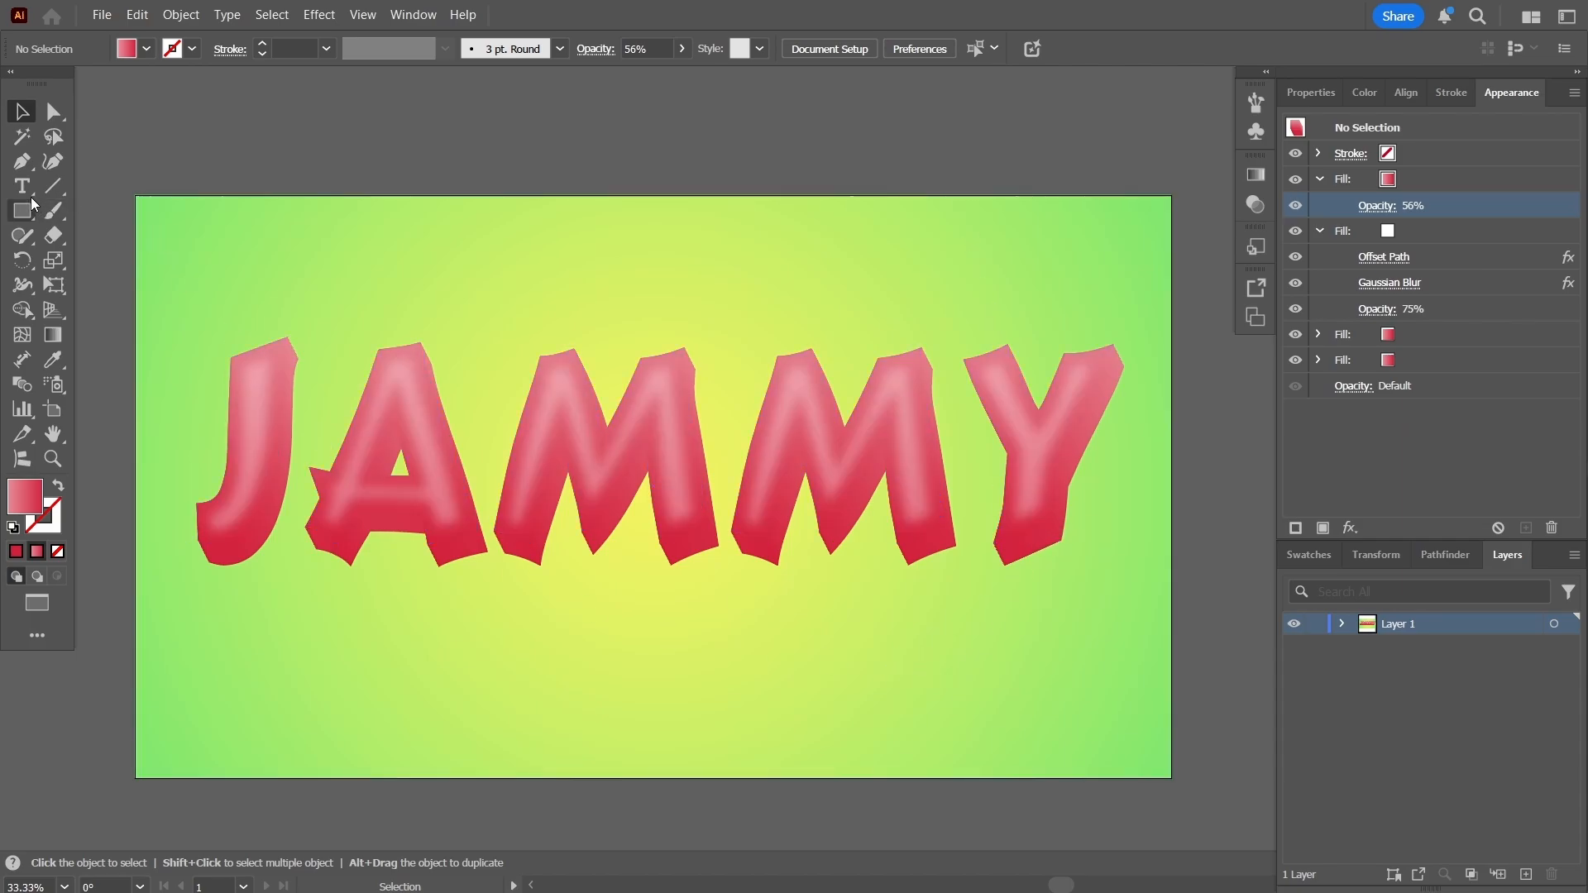
{"action": "key", "text": "t"}
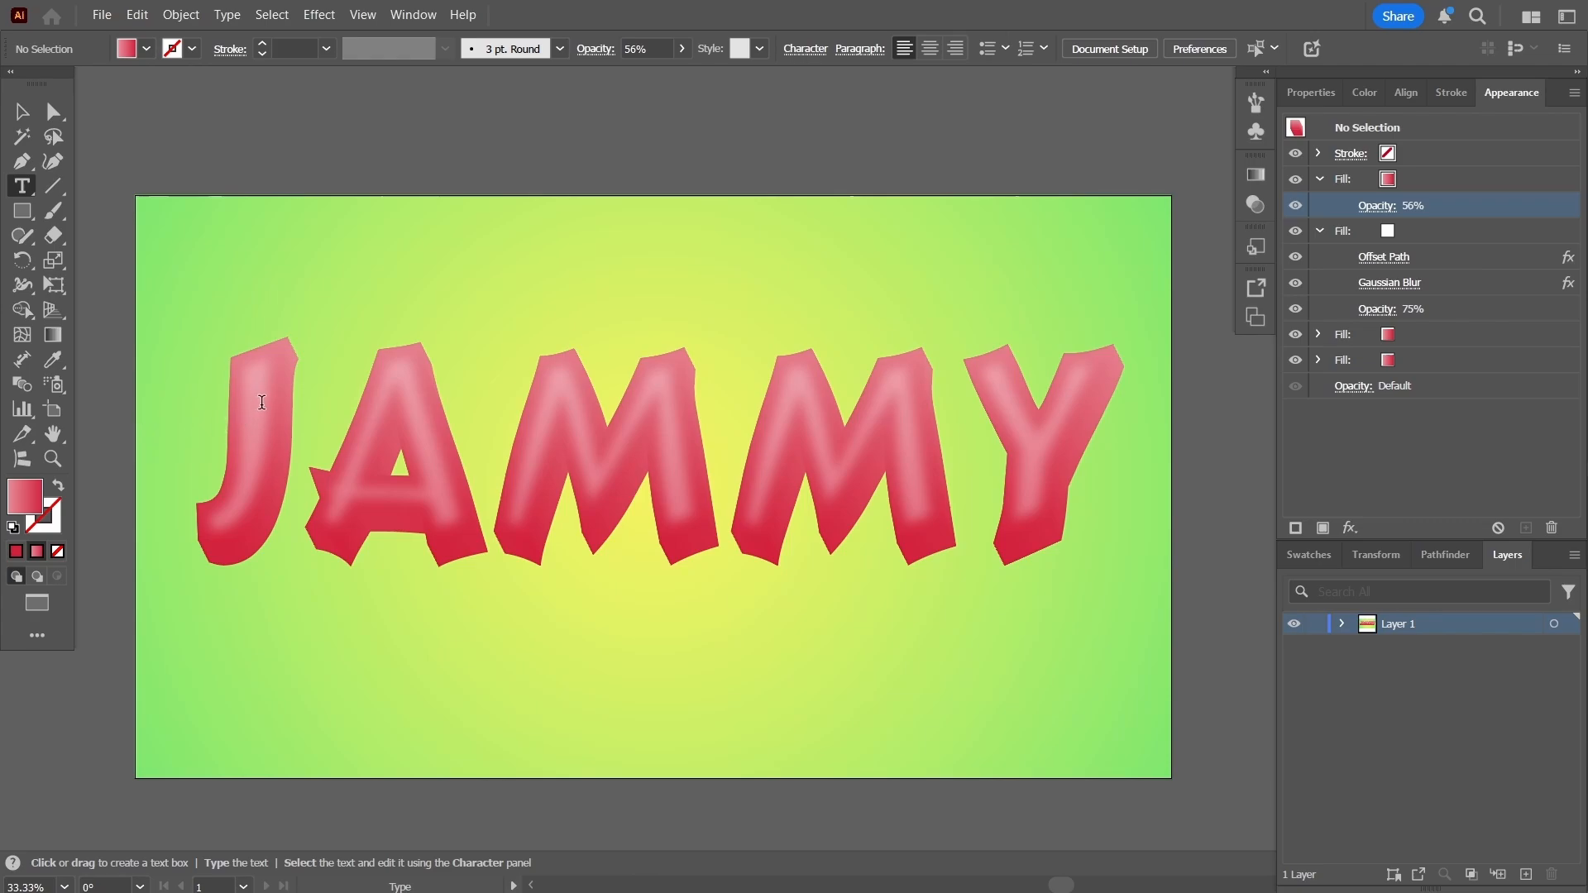
{"action": "left_click", "coordinate": [22, 162]}
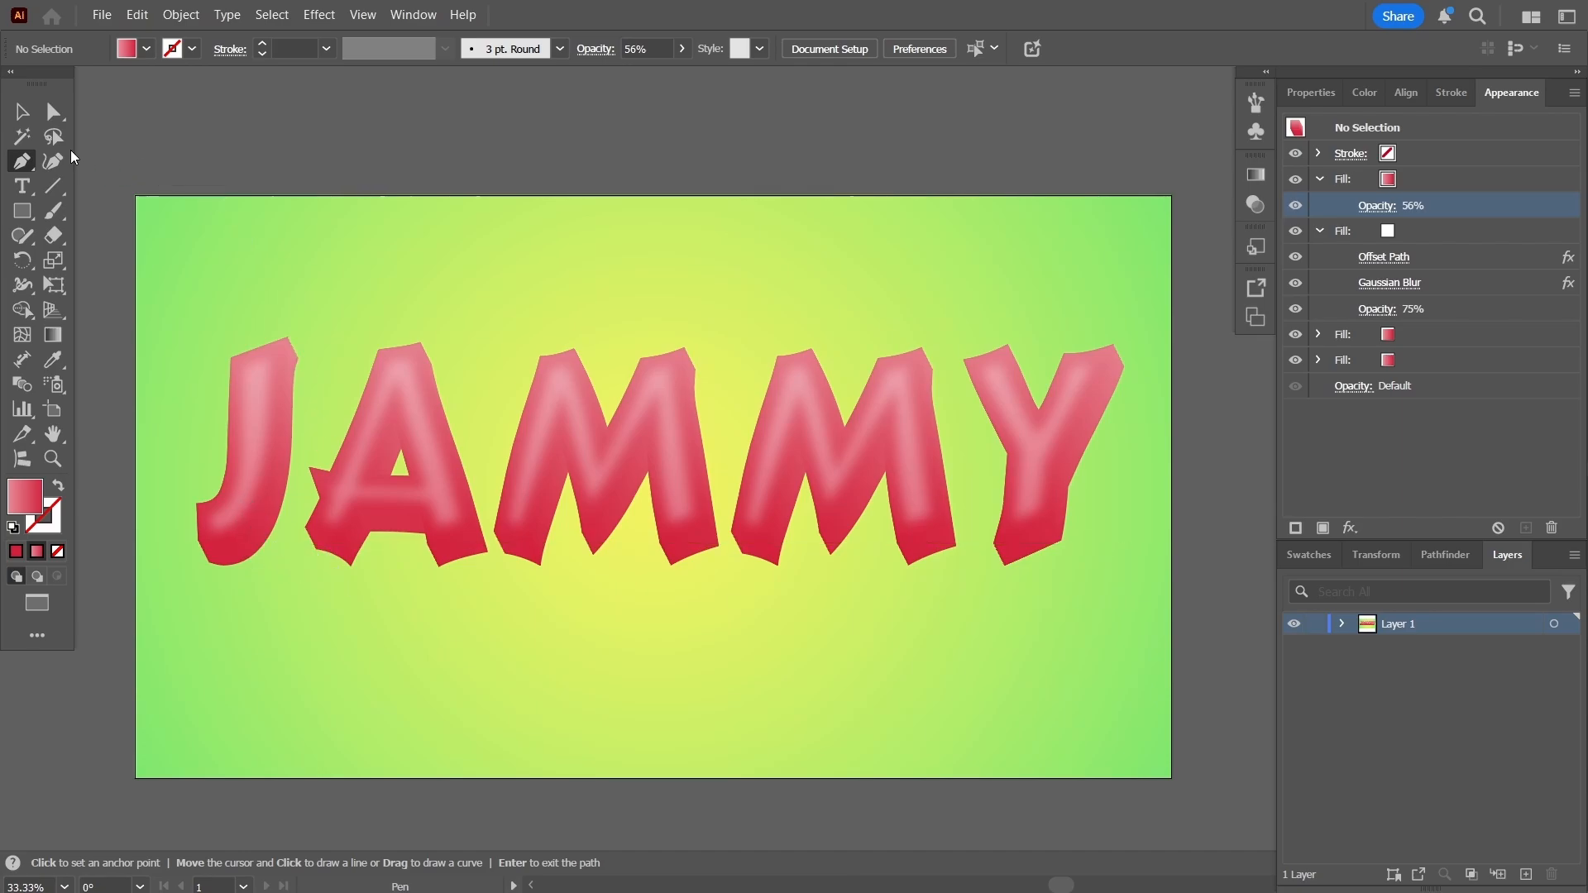
- Select the JAMMY text and start adding a Transform effect to its blurred white fill
{"action": "left_click", "coordinate": [21, 111]}
{"action": "left_click", "coordinate": [845, 472]}
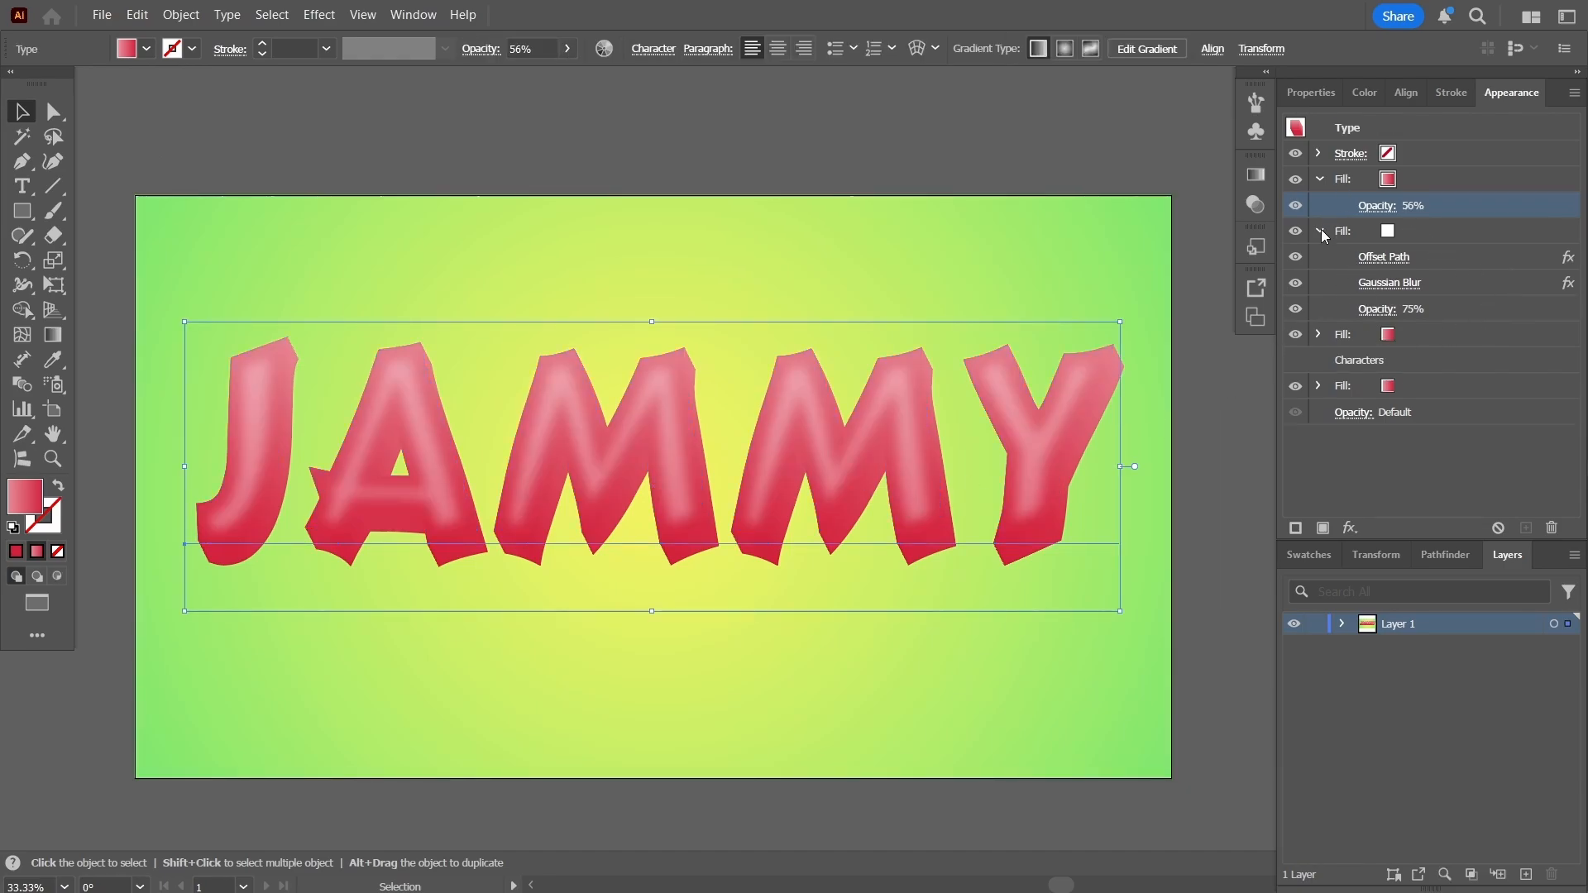
{"action": "left_click", "coordinate": [1320, 177]}
{"action": "left_click", "coordinate": [1439, 203]}
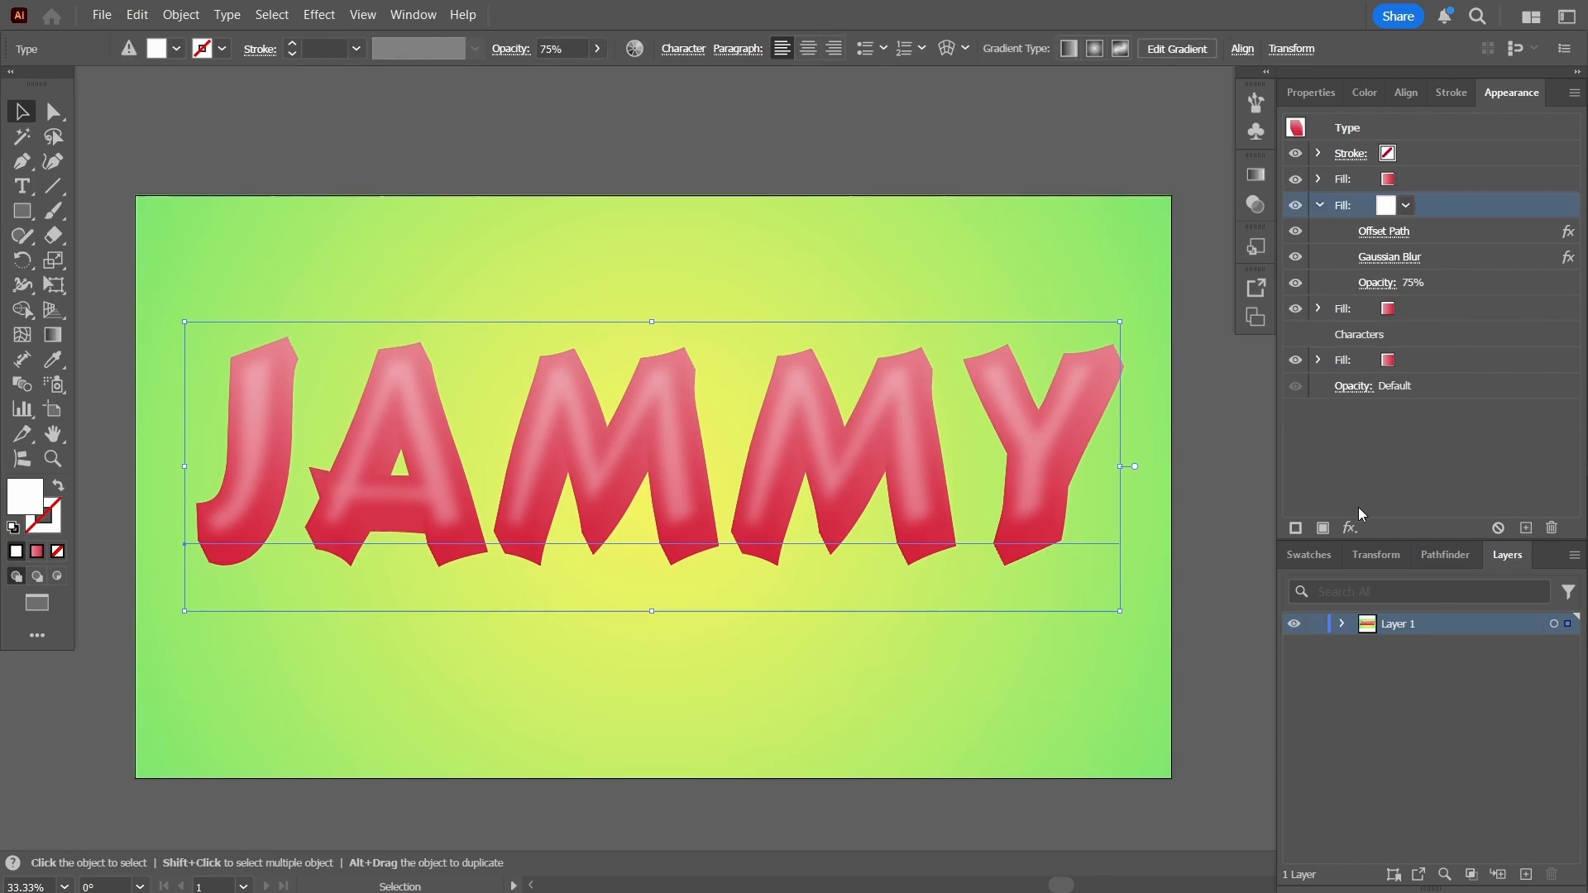
{"action": "left_click", "coordinate": [1351, 530]}
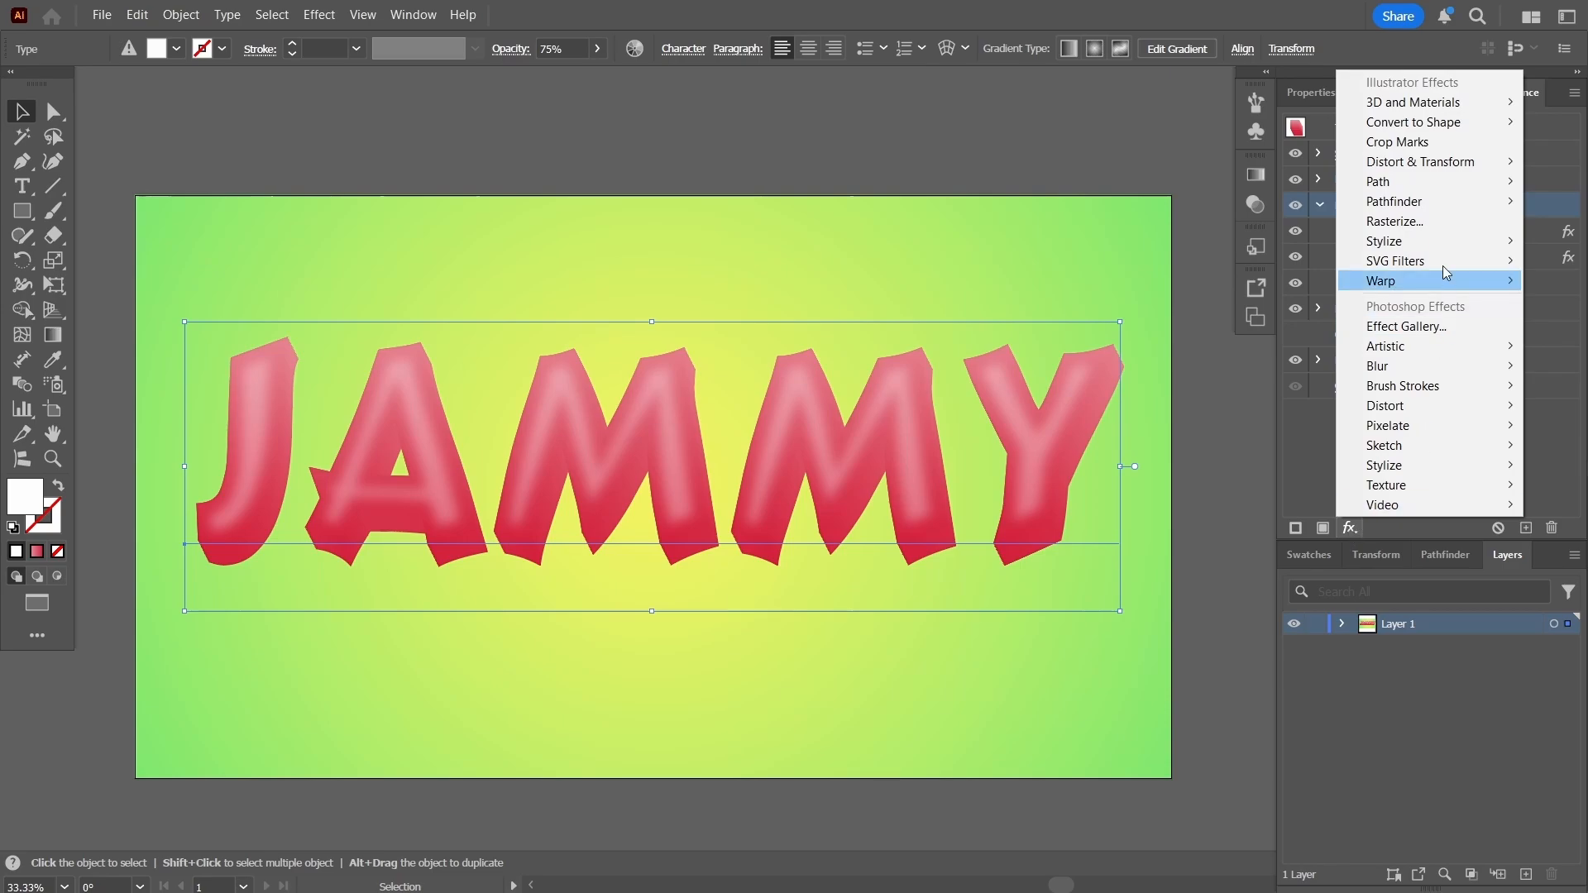
{"action": "mouse_move", "coordinate": [1450, 170]}
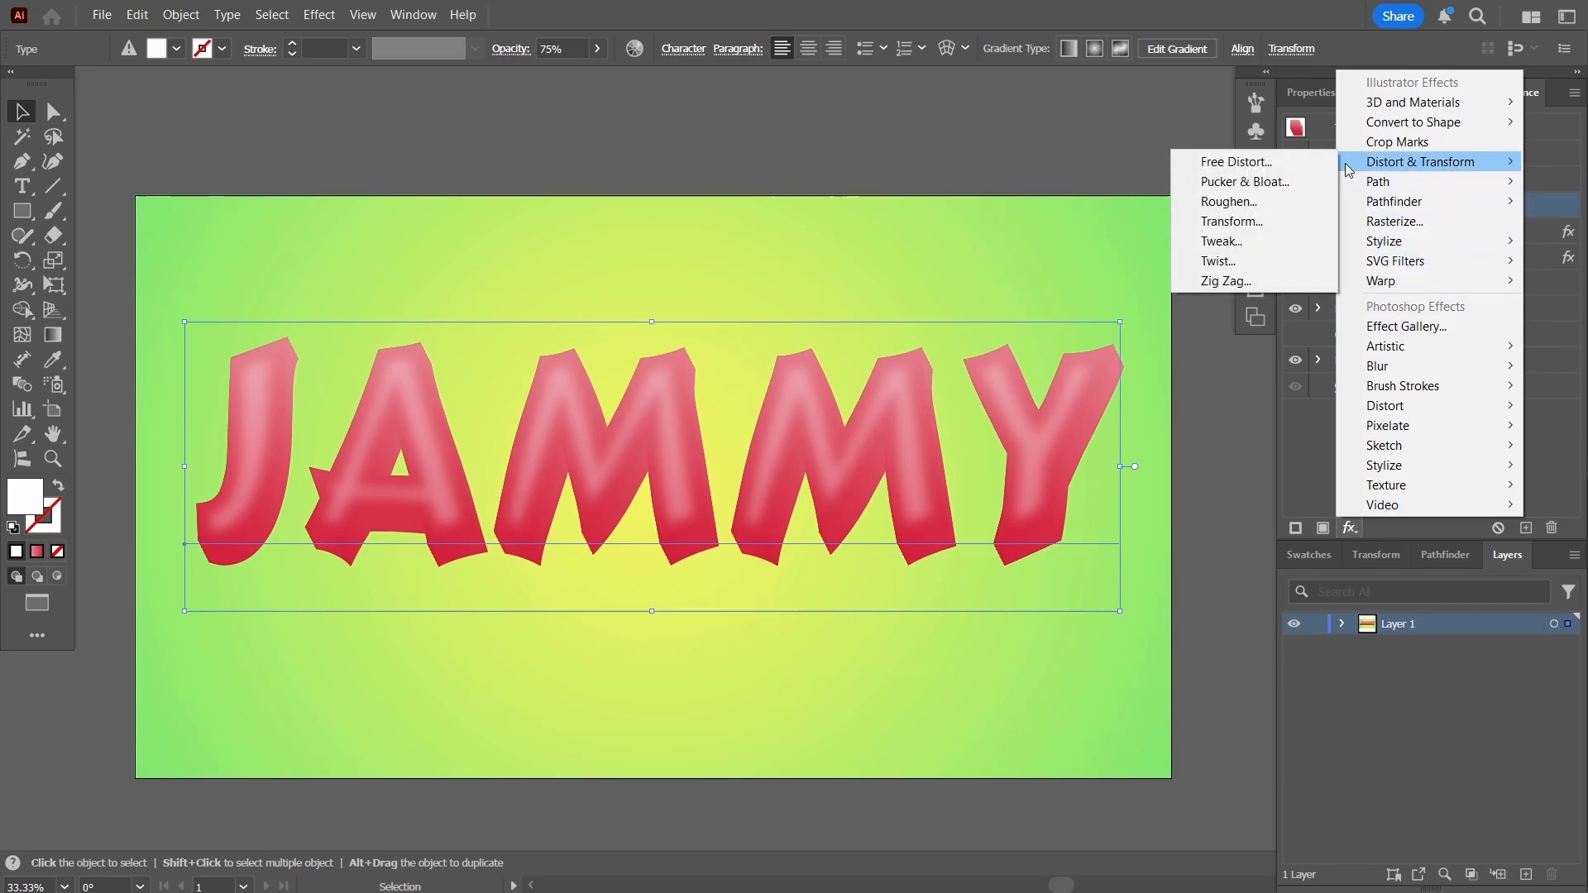
{"action": "left_click", "coordinate": [1221, 222]}
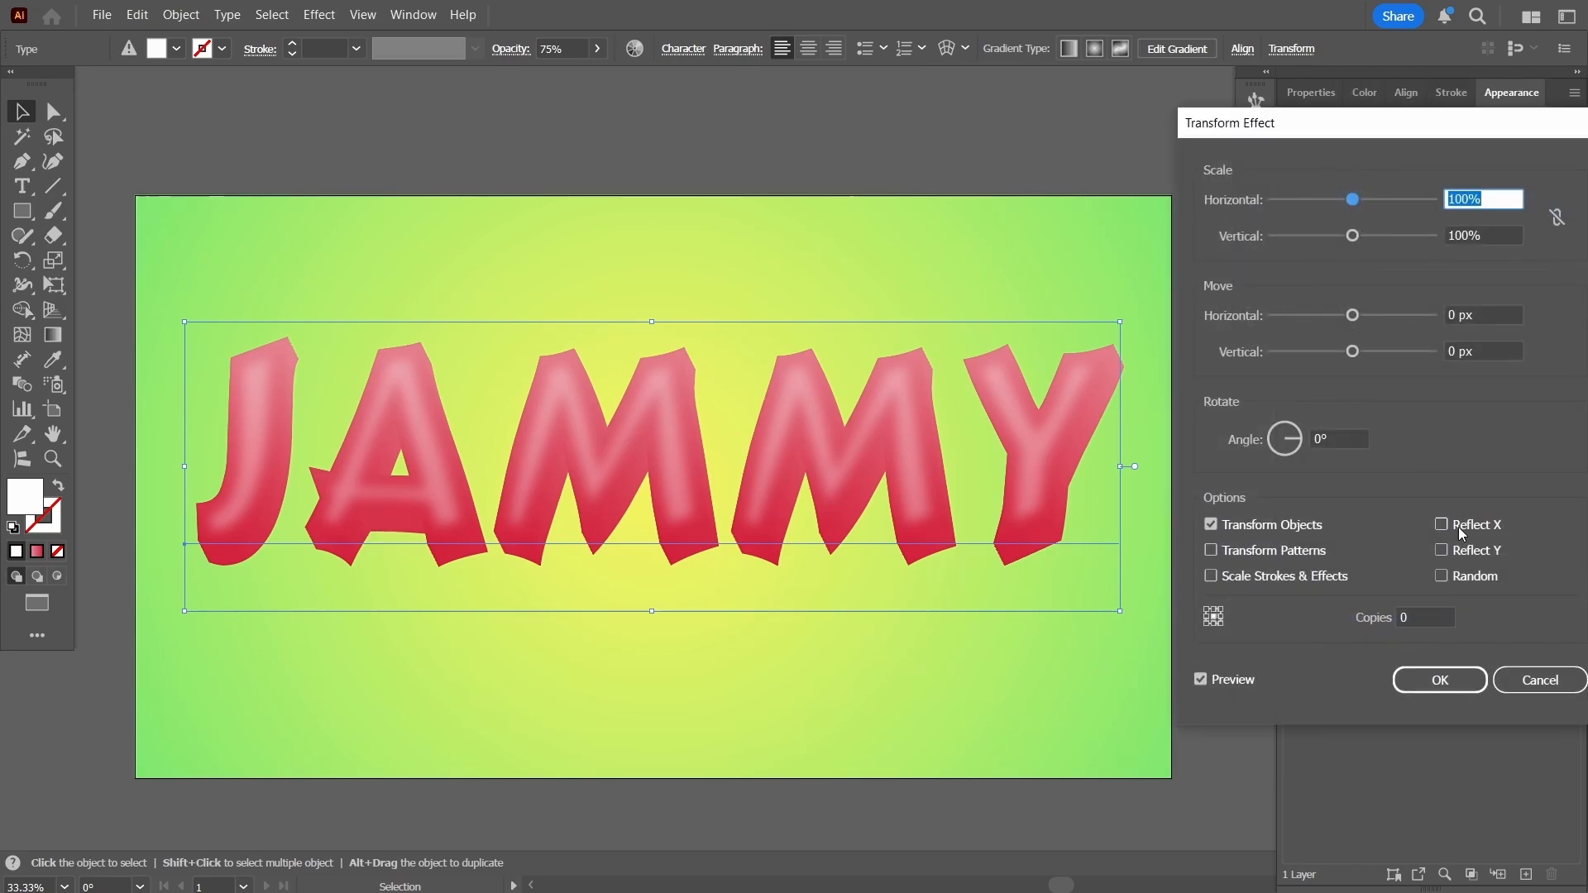
- Try moving the white fill 5 px horizontally and 10 px vertically in the Transform effect
{"action": "left_click", "coordinate": [1470, 314]}
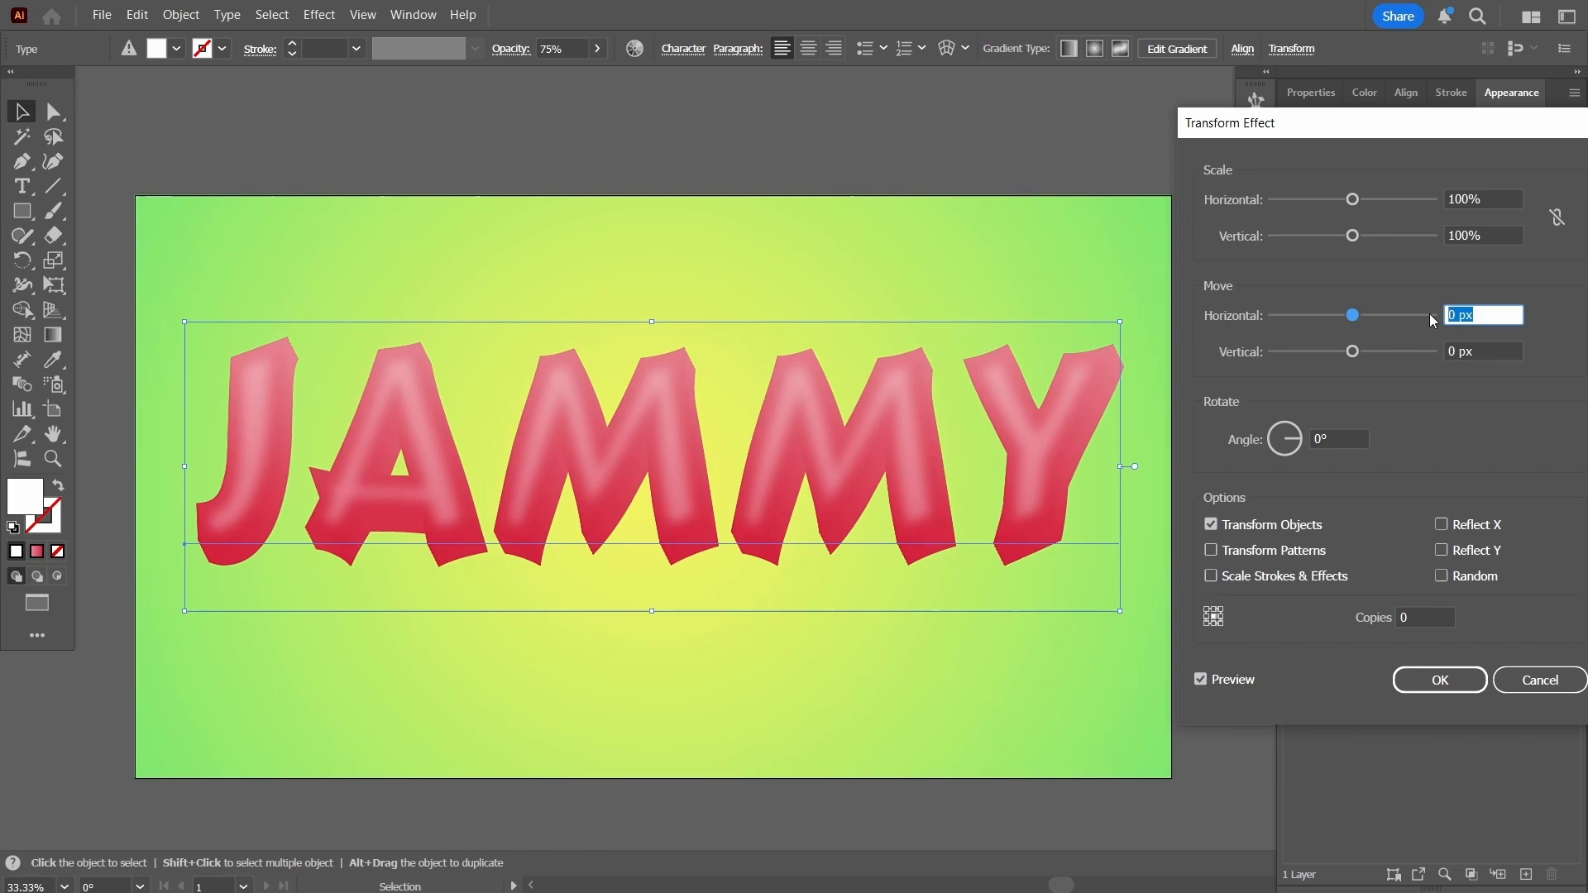
{"action": "type", "text": "5"}
{"action": "key", "text": "Tab"}
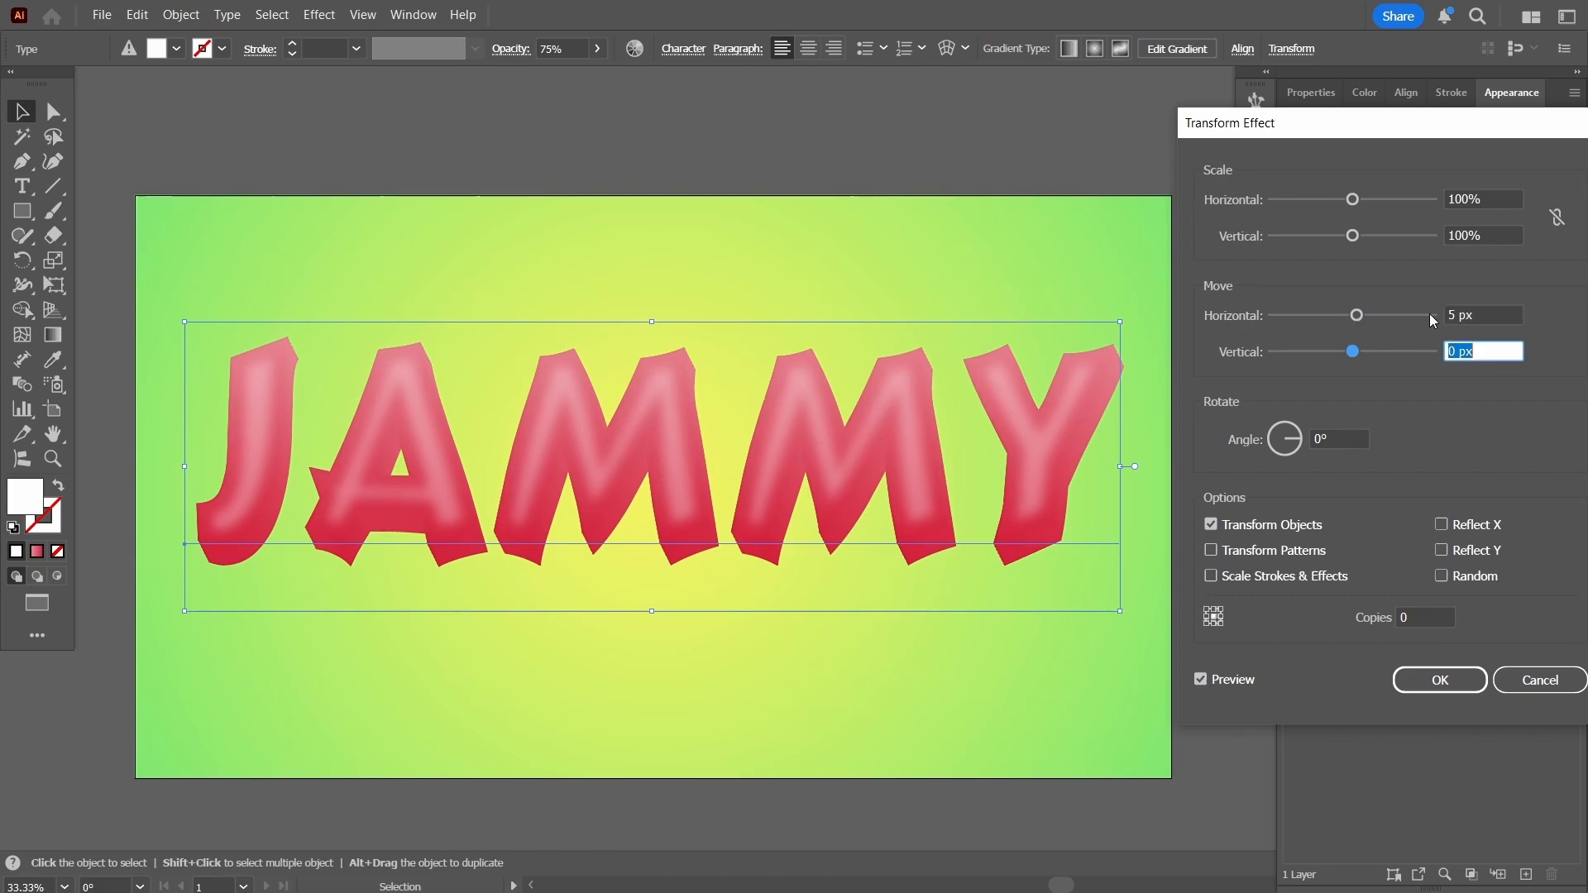
{"action": "type", "text": "10"}
{"action": "key", "text": "Tab"}
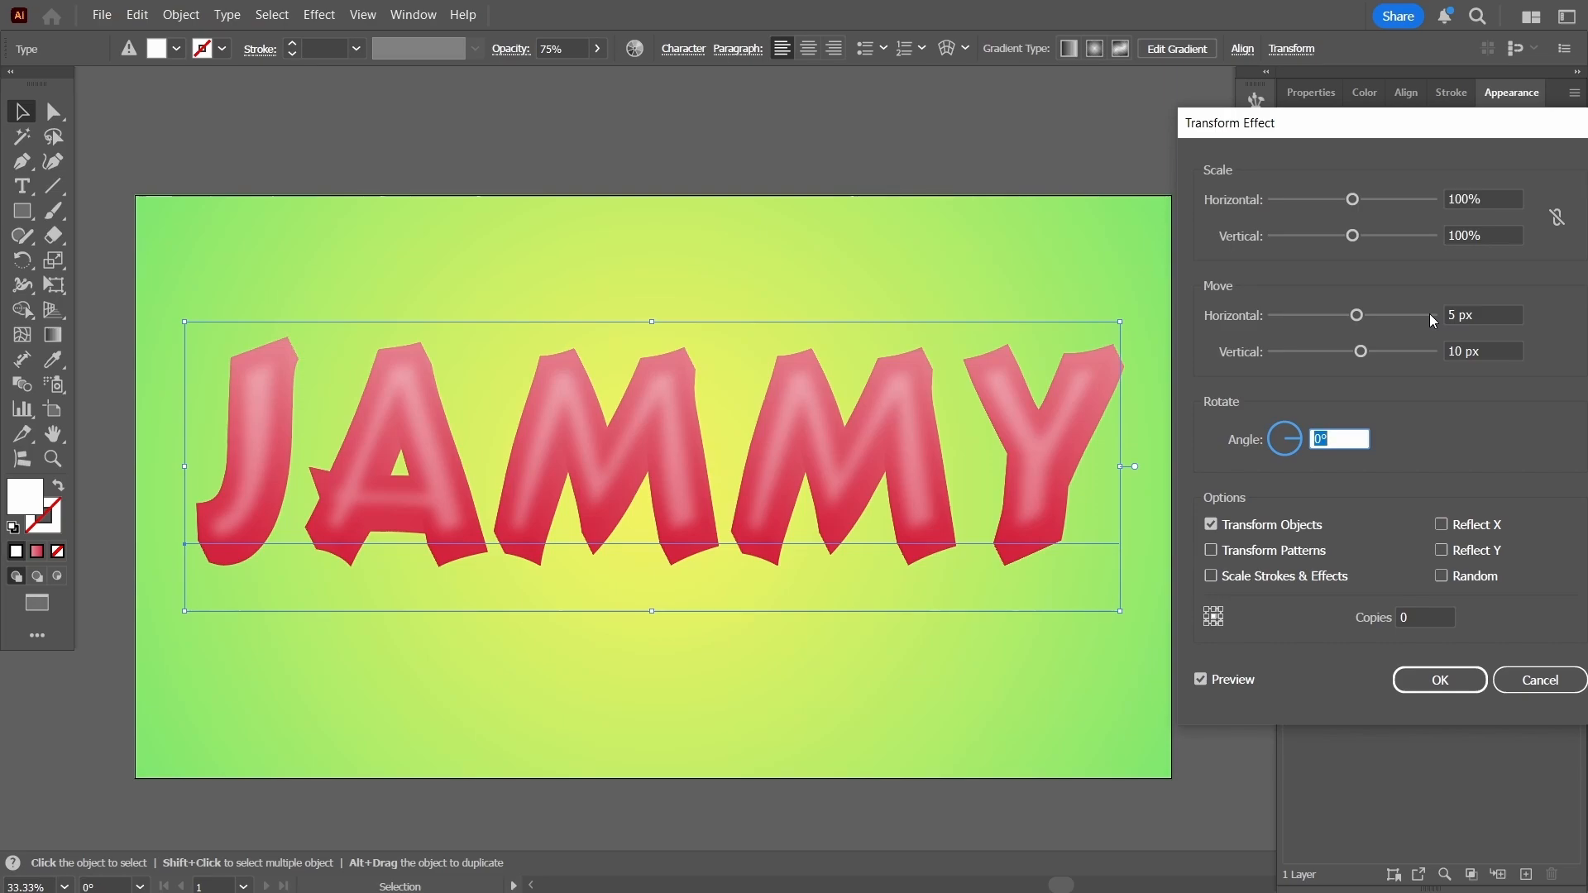
- Try increasing the white fill's Transform offset to 7 px horizontal and 14 px vertical
{"action": "left_click", "coordinate": [1484, 315]}
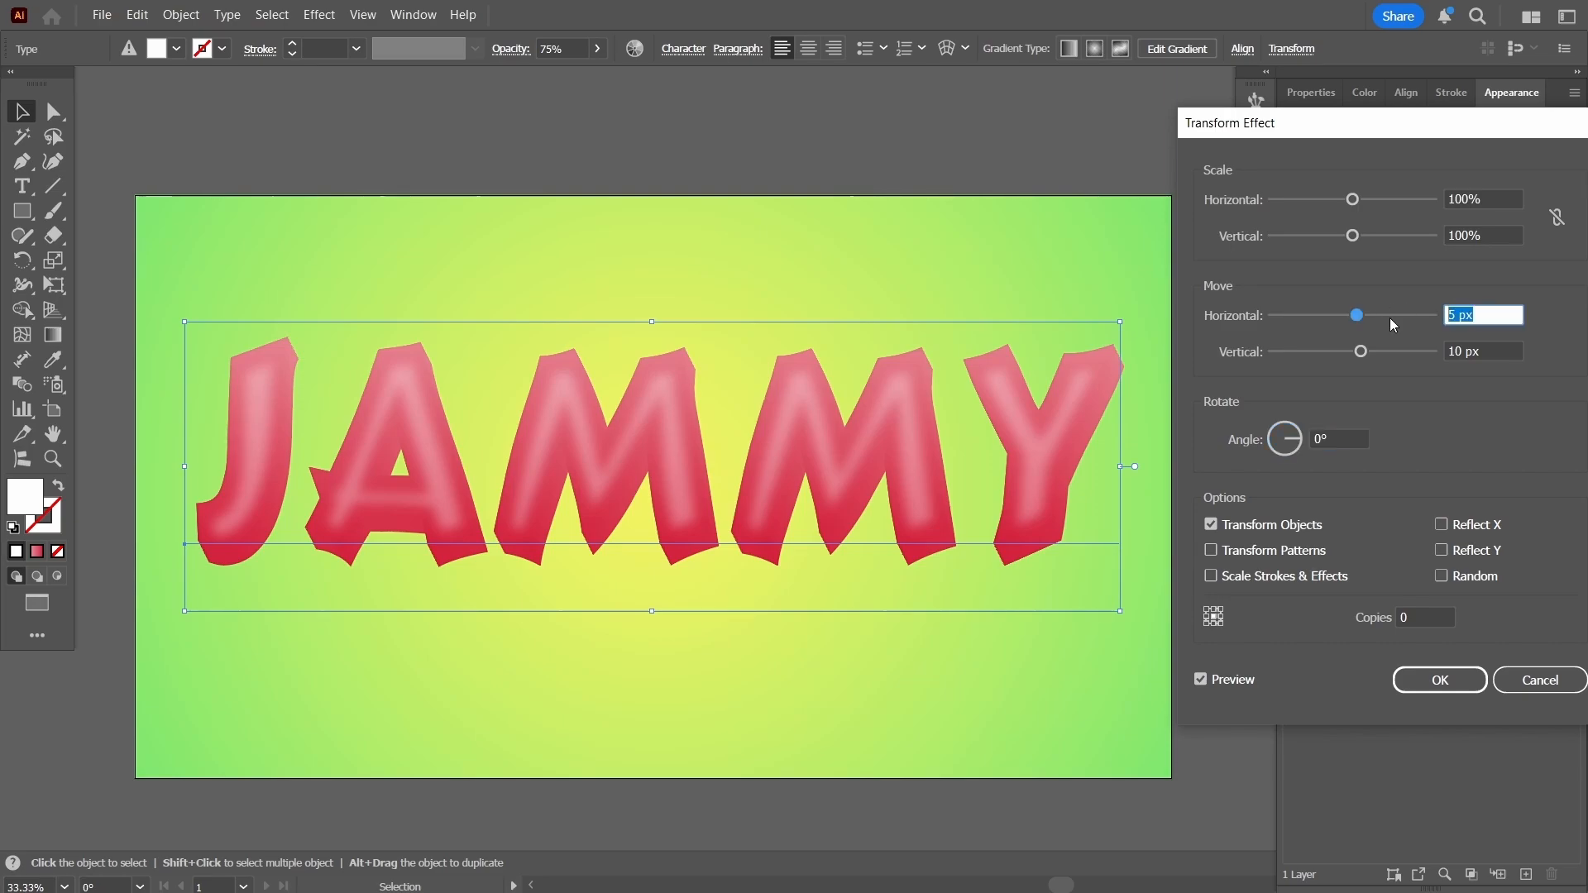
{"action": "type", "text": "7"}
{"action": "key", "text": "Tab"}
{"action": "type", "text": "14"}
{"action": "key", "text": "Tab"}
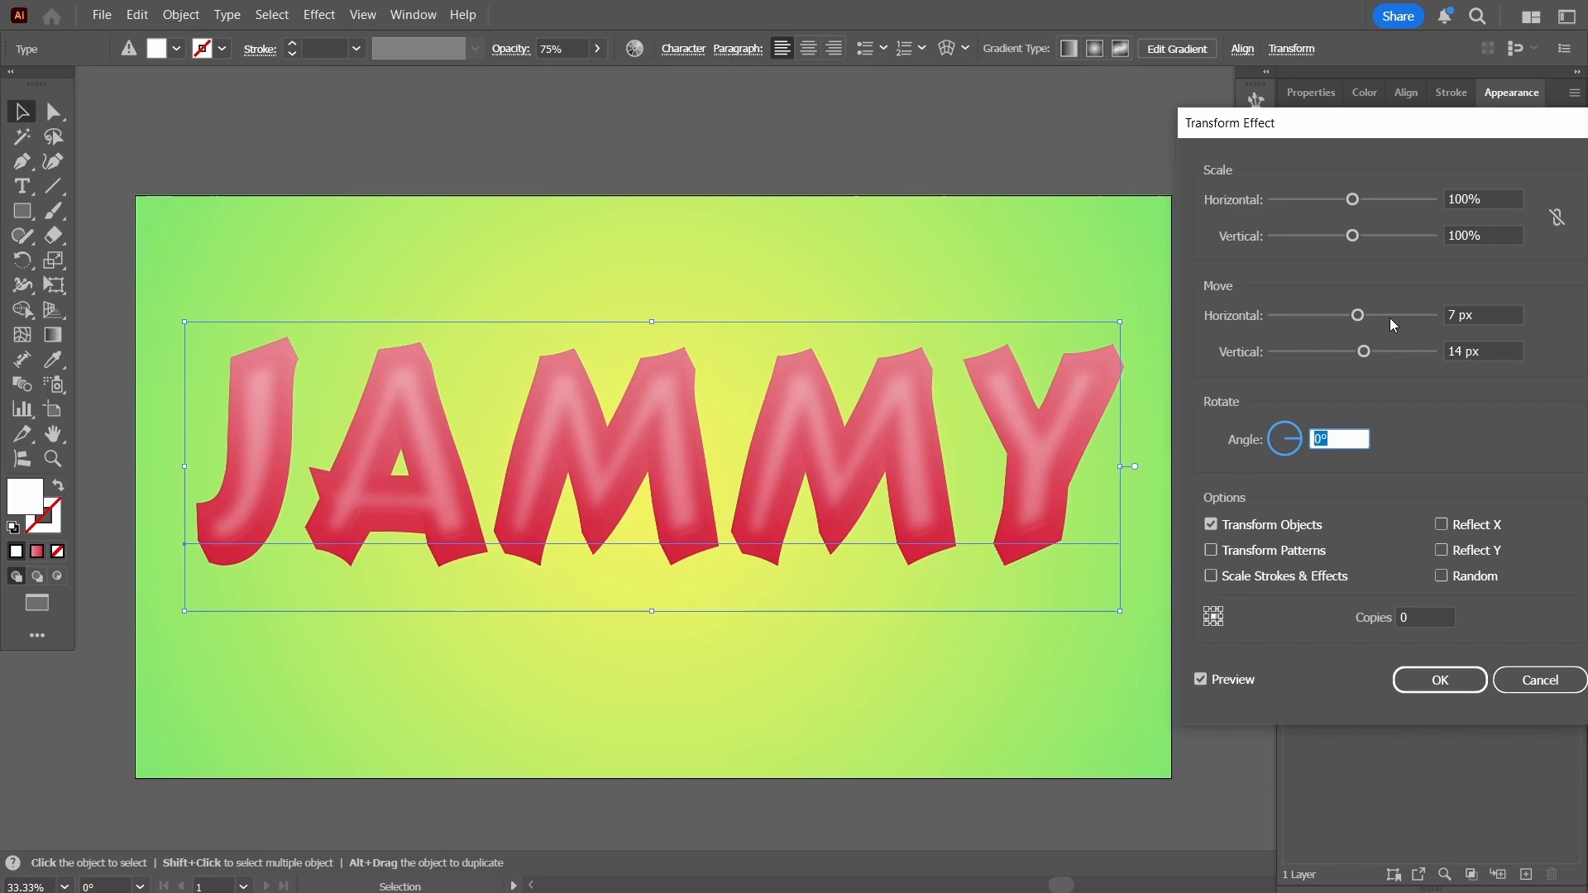
- Set the white fill's Transform move to 10 px horizontal and 20 px vertical and apply the effect
{"action": "left_click", "coordinate": [1503, 315]}
{"action": "type", "text": "10"}
{"action": "key", "text": "Tab"}
{"action": "type", "text": "20"}
{"action": "key", "text": "Tab"}
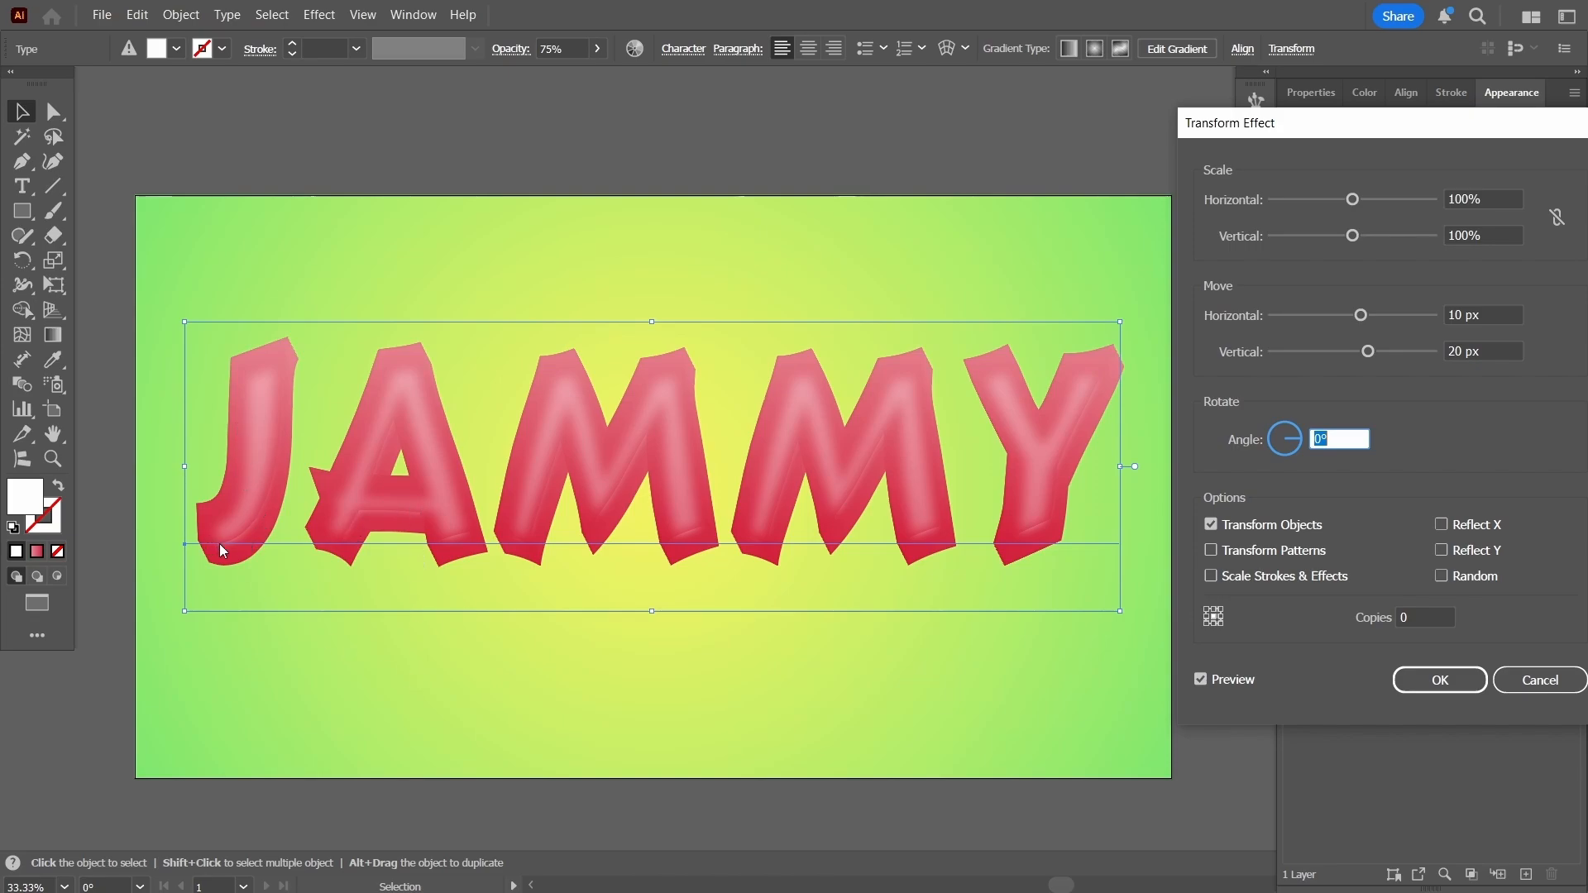
{"action": "left_click", "coordinate": [1408, 680]}
{"action": "left_click", "coordinate": [914, 697]}
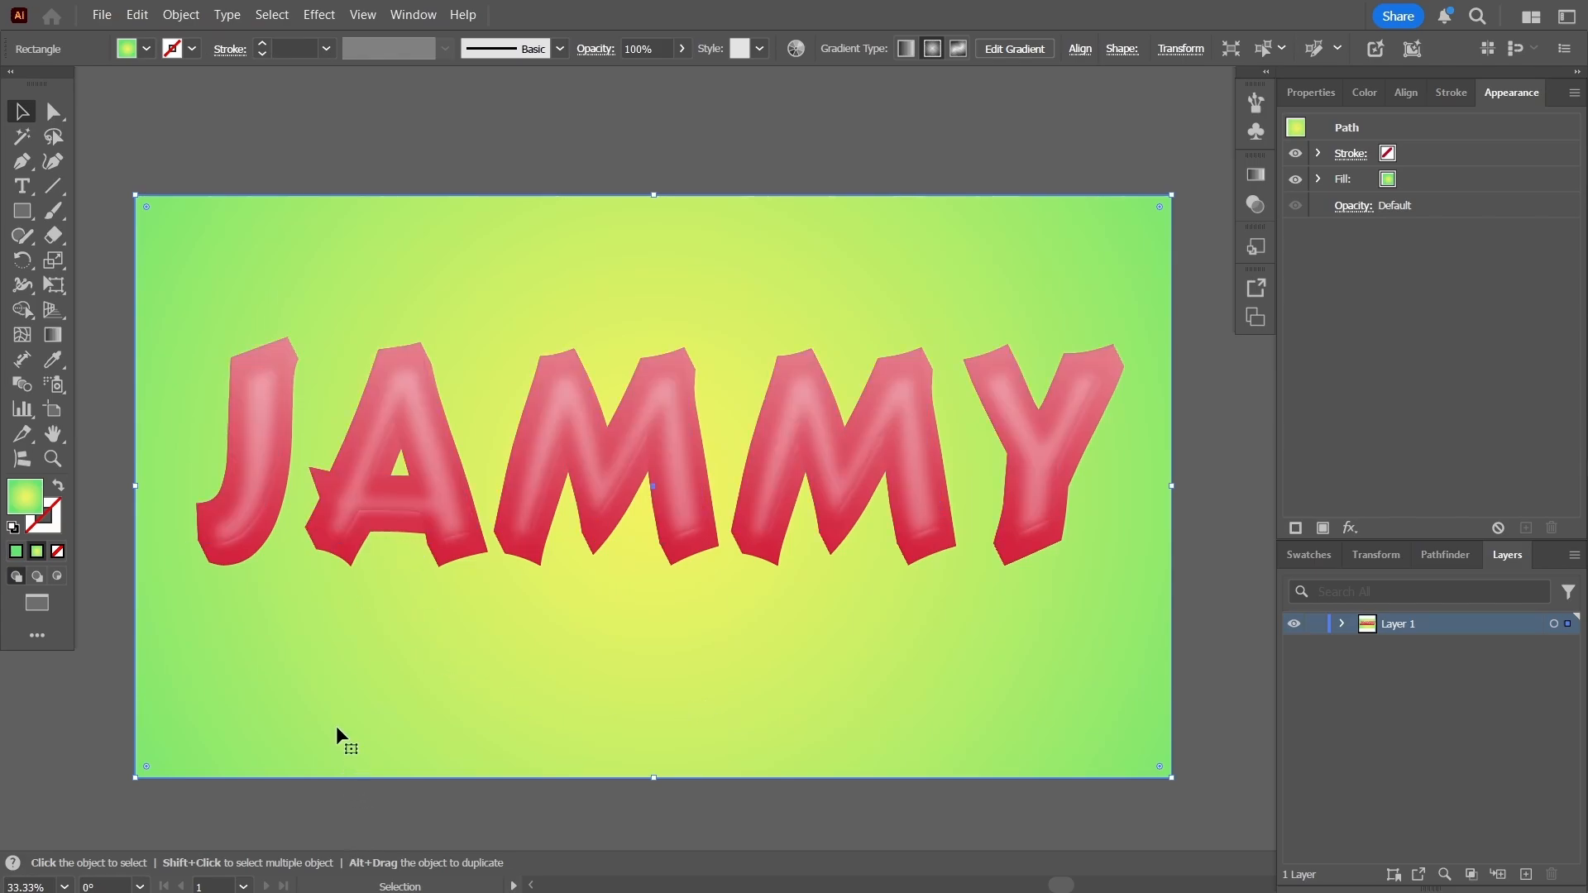
{"action": "left_click", "coordinate": [21, 187]}
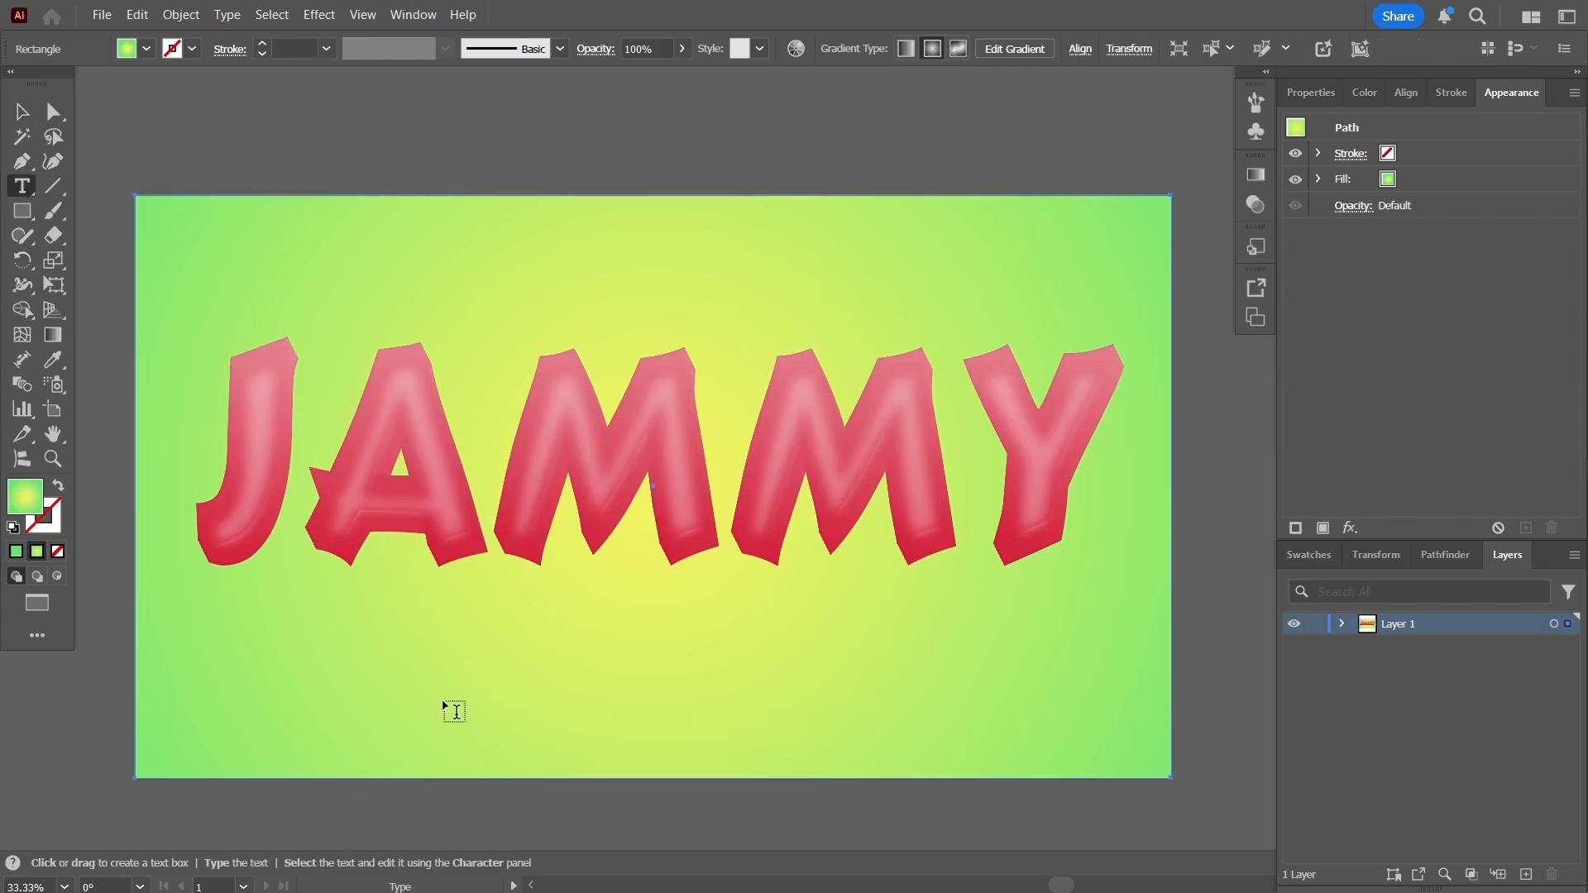
{"action": "scroll", "coordinate": [432, 693], "scroll_direction": "up", "scroll_amount": 2, "text": "alt"}
{"action": "scroll", "coordinate": [431, 693], "scroll_direction": "down", "scroll_amount": 1, "text": "alt"}
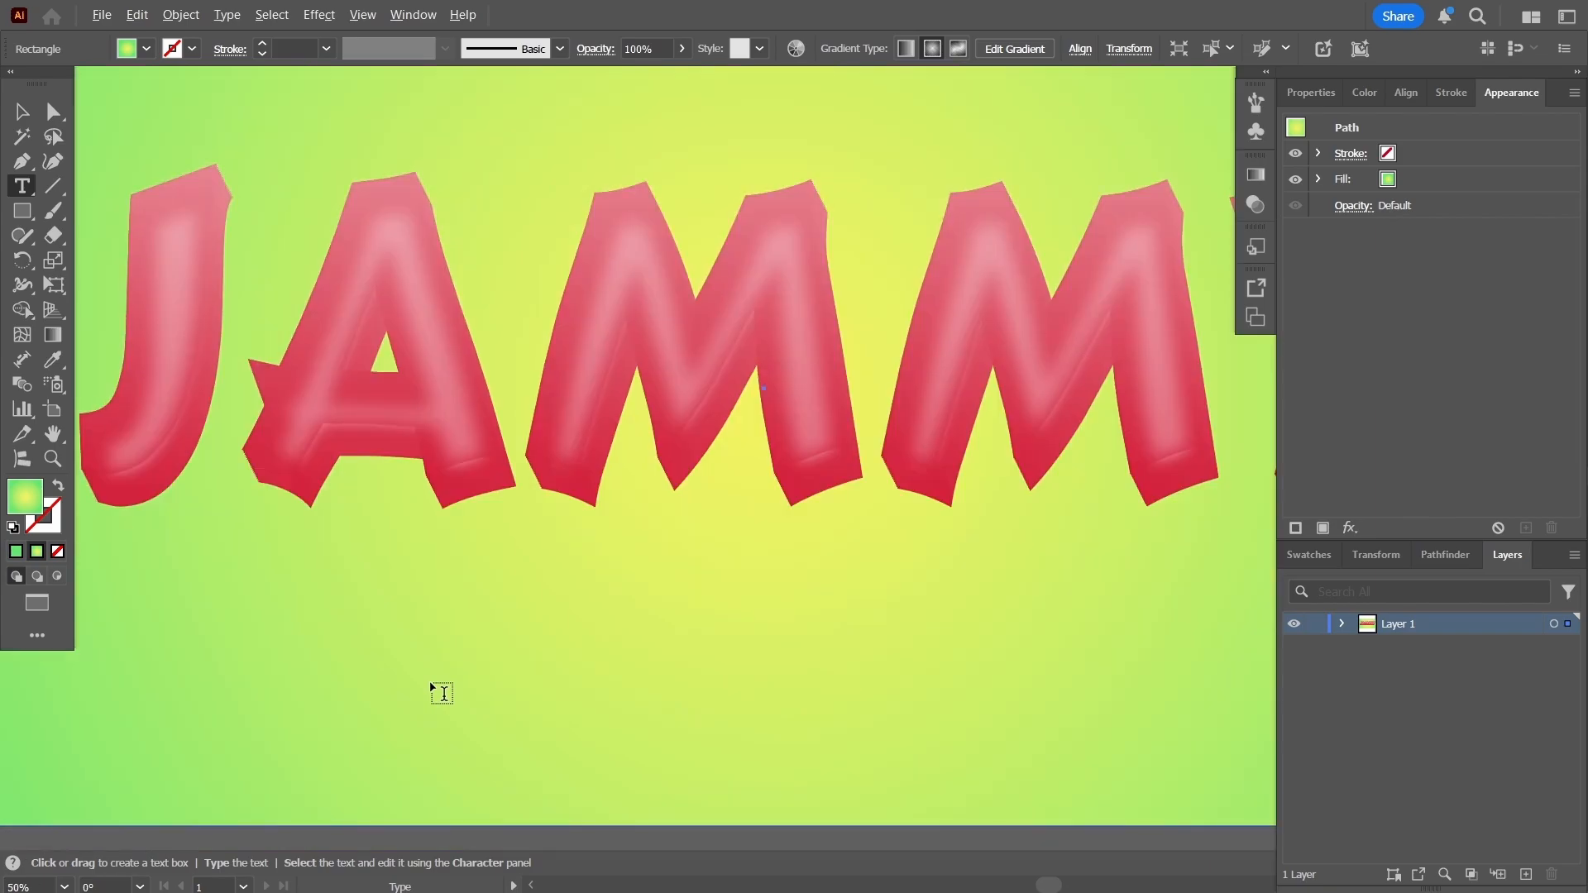
{"action": "scroll", "coordinate": [431, 694], "scroll_direction": "down", "scroll_amount": 1, "text": "alt"}
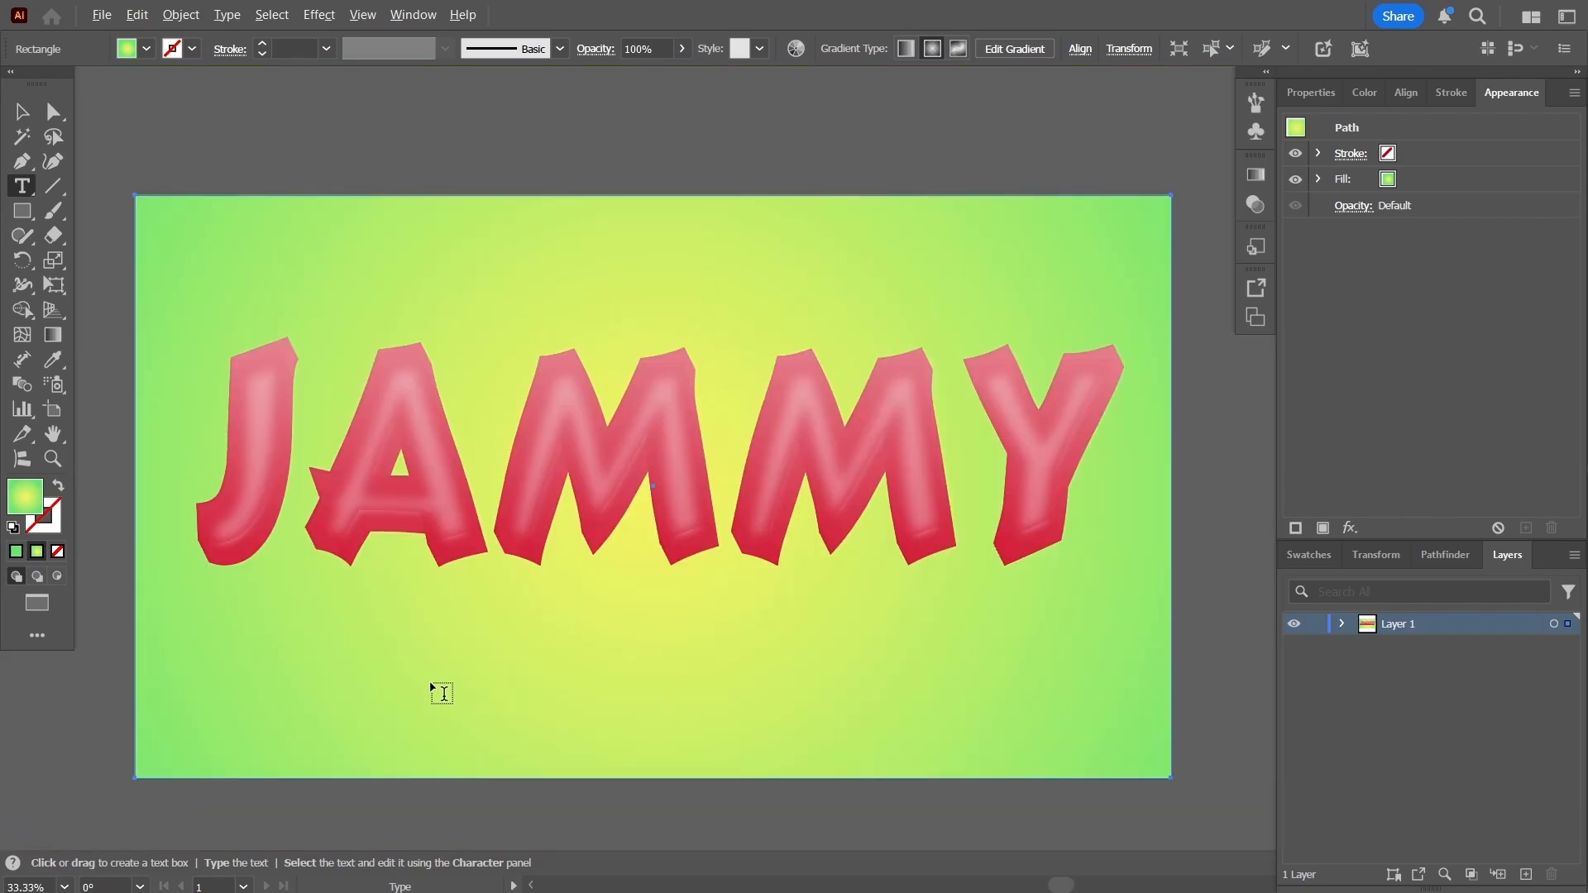
{"action": "scroll", "coordinate": [432, 693], "scroll_direction": "down", "scroll_amount": 1, "text": "alt"}
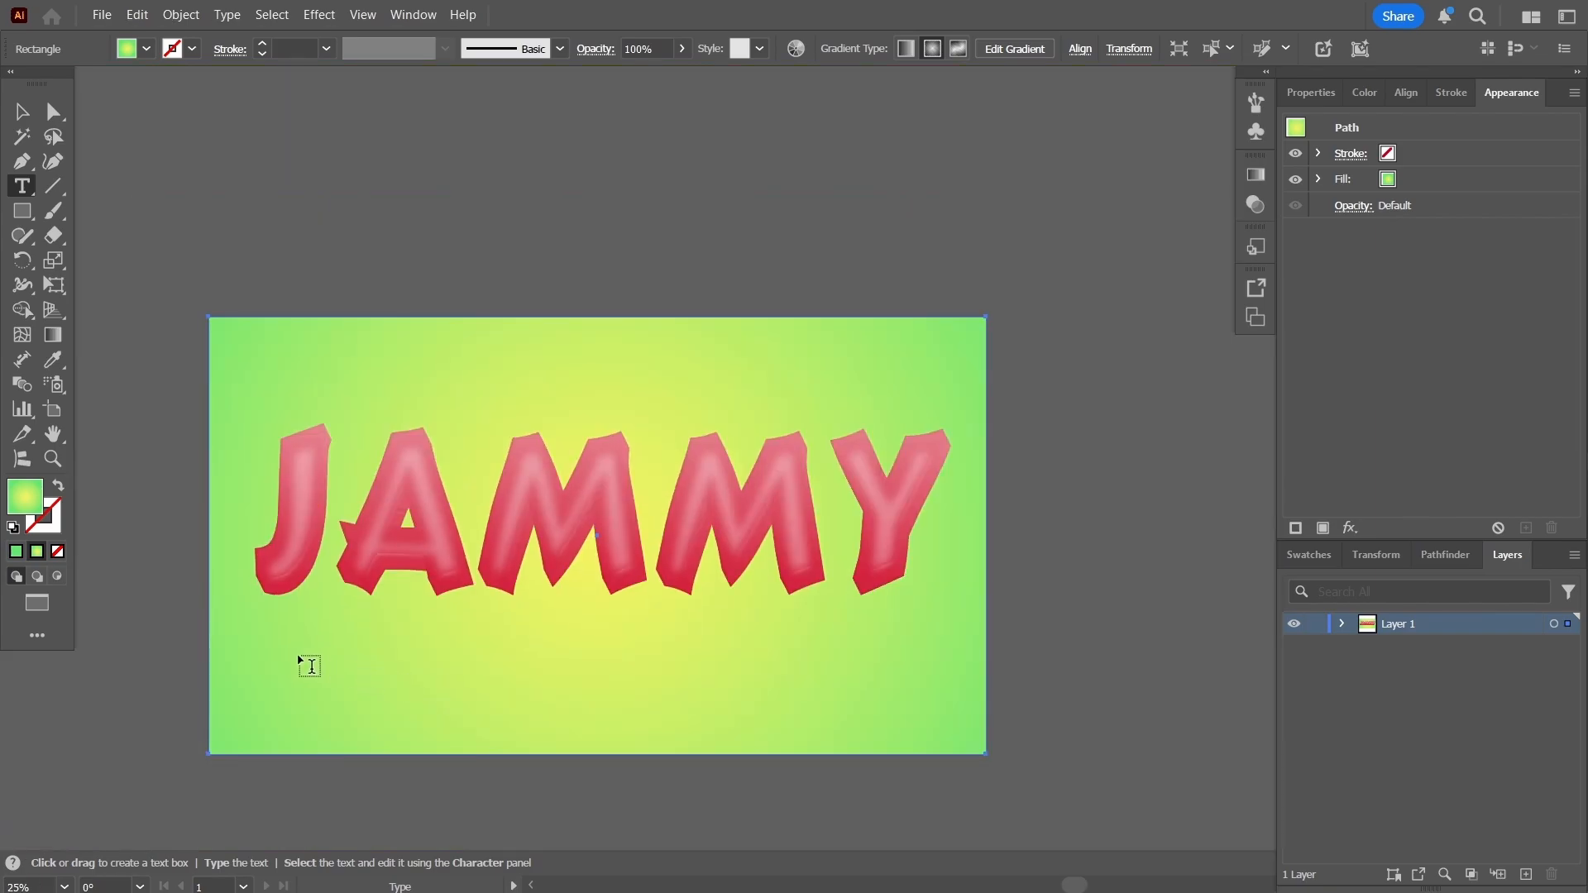
- Deselect the background and view the JAMMY artwork in full-screen mode, fitted to the screen
{"action": "left_click", "coordinate": [22, 111]}
{"action": "left_click", "coordinate": [146, 263]}
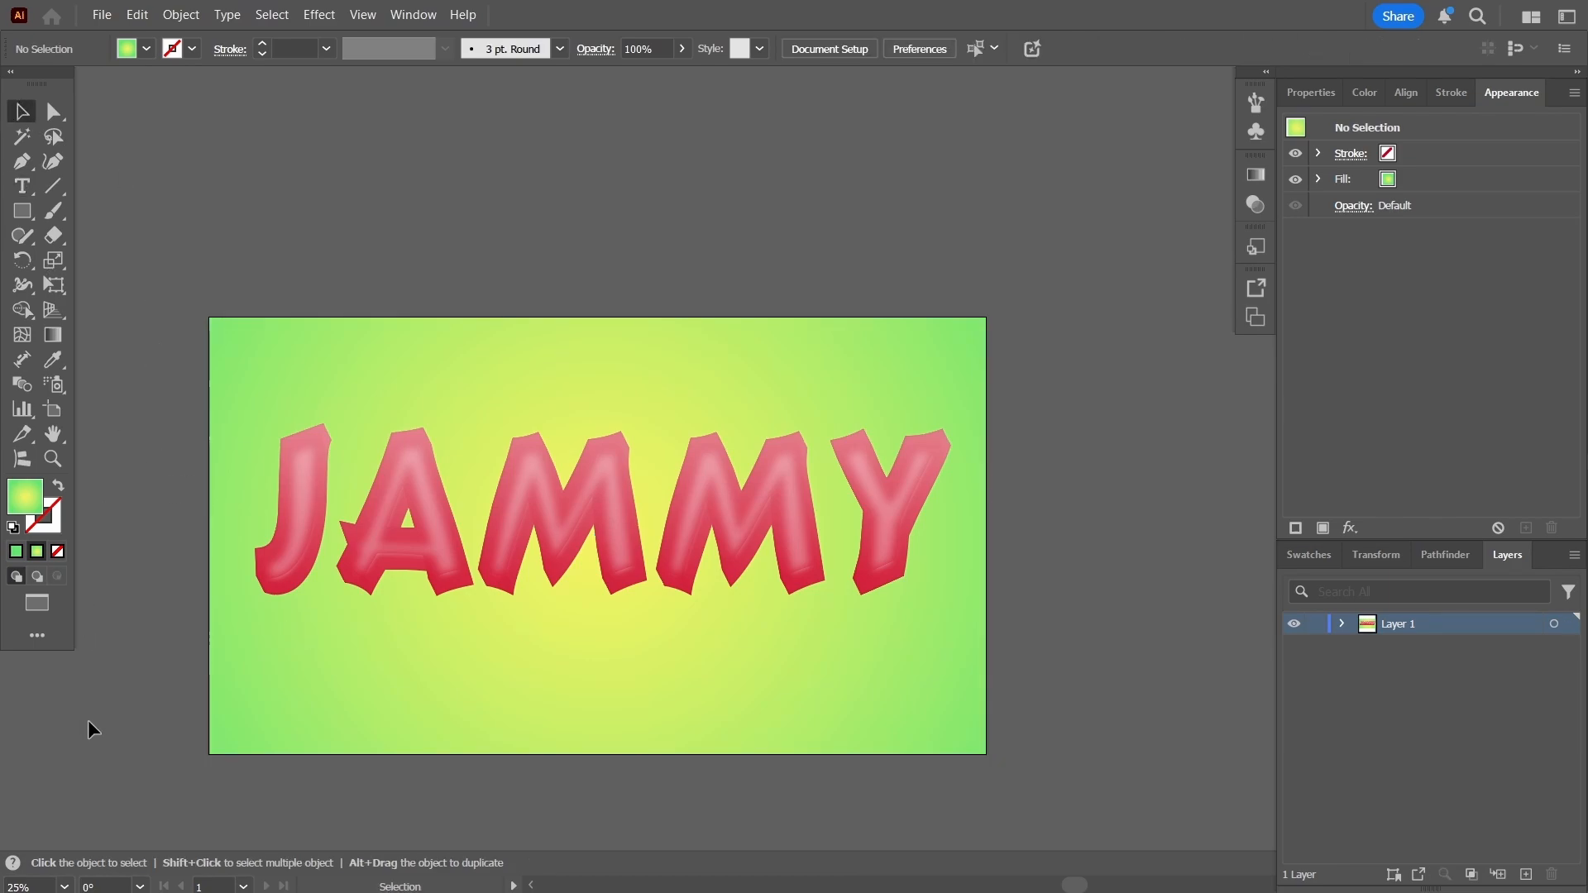
{"action": "key", "text": "f"}
{"action": "left_click", "coordinate": [63, 887]}
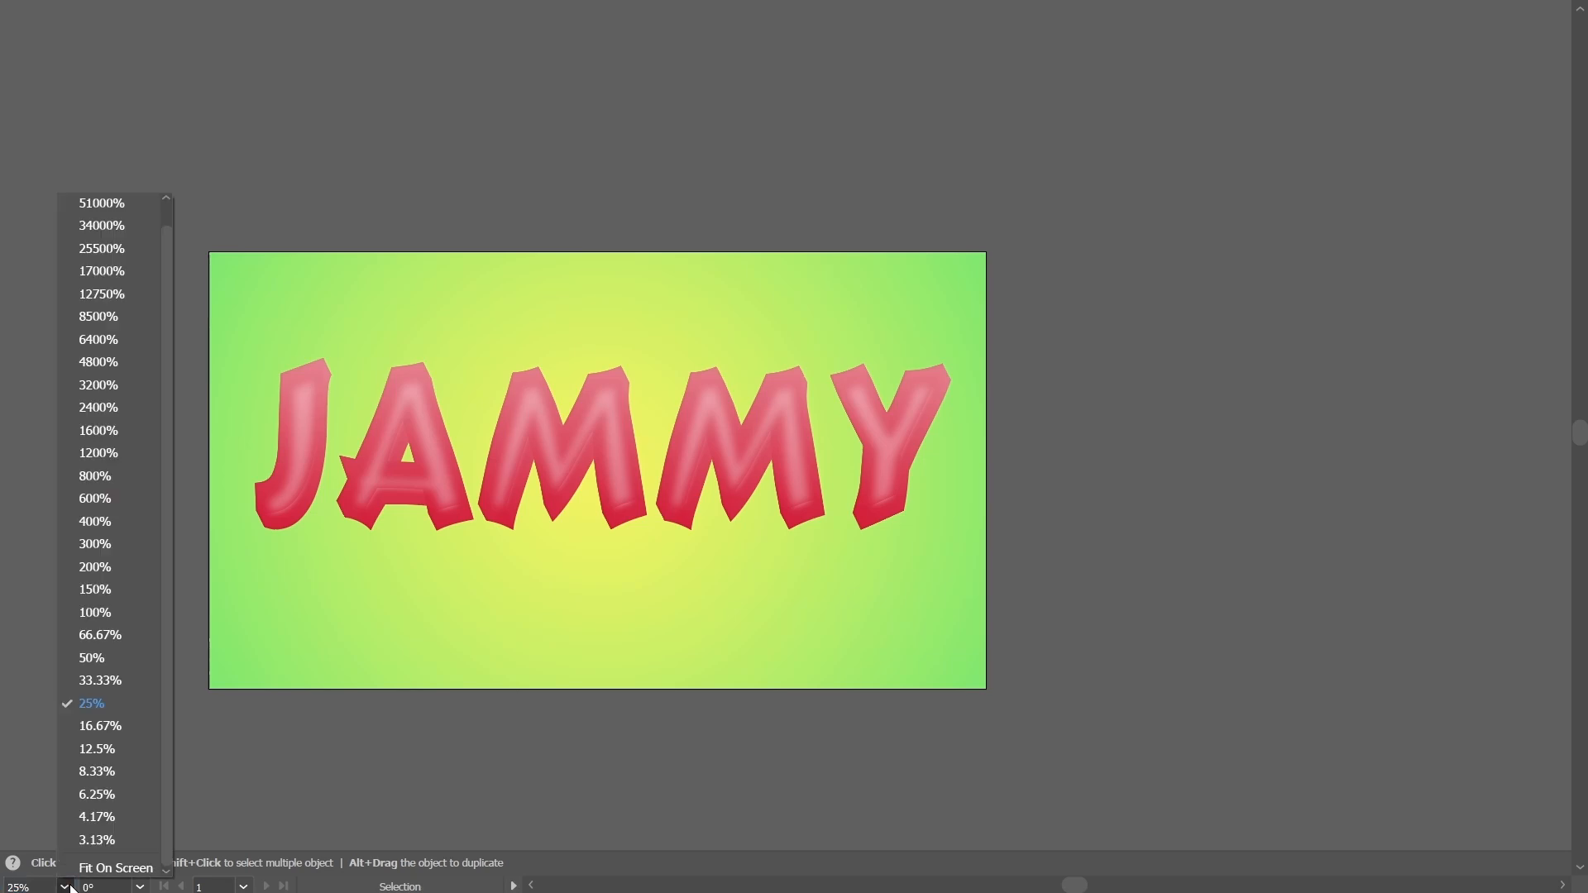
{"action": "left_click", "coordinate": [105, 865]}
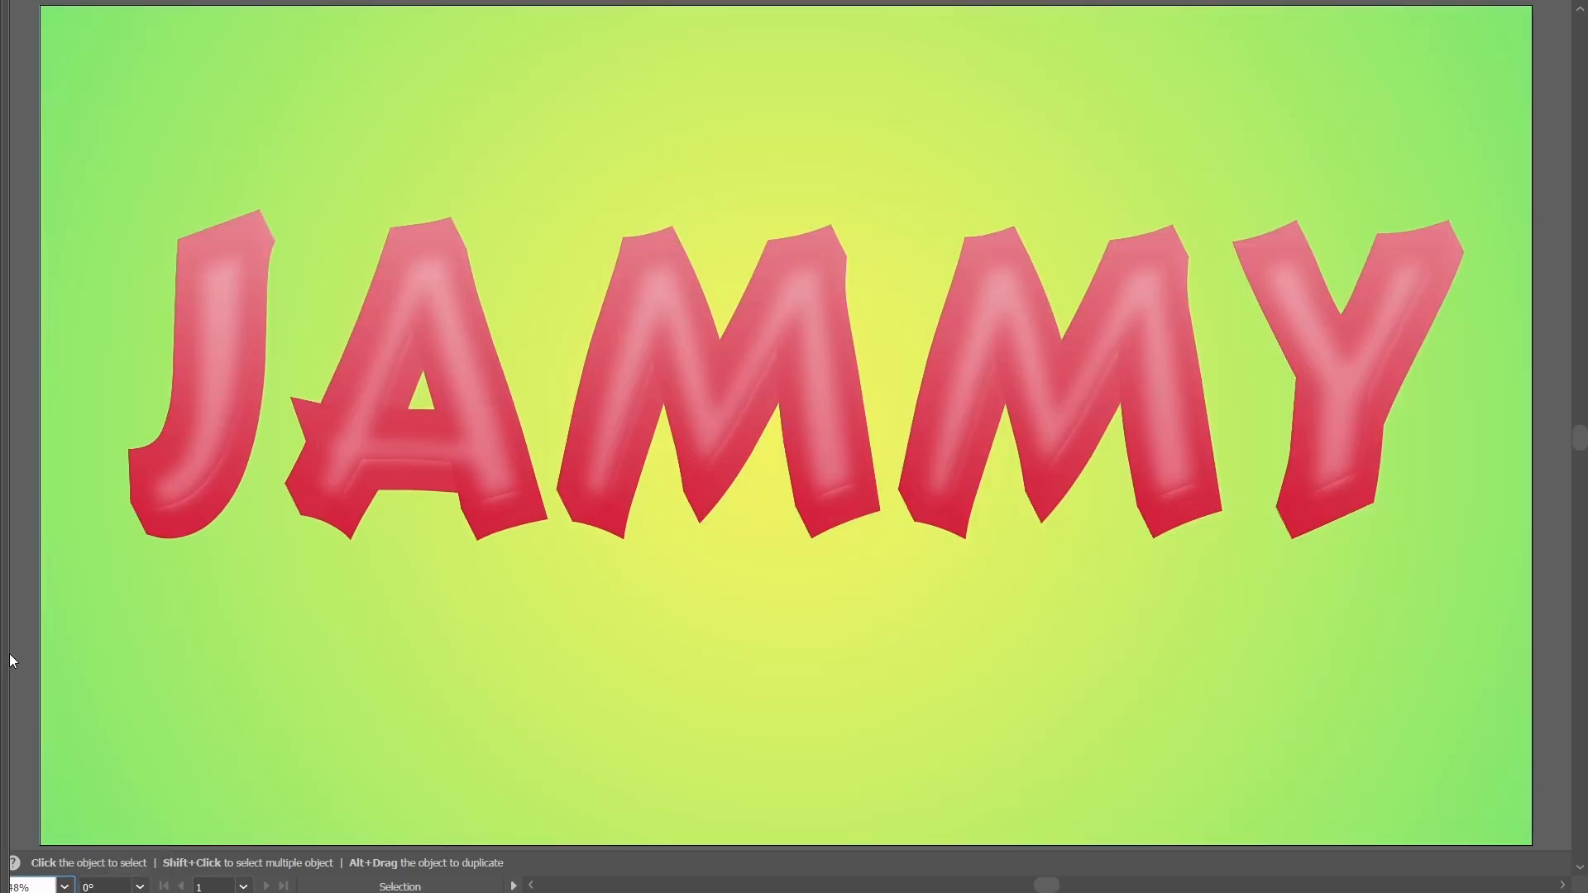
{"action": "mouse_move", "coordinate": [23, 617]}
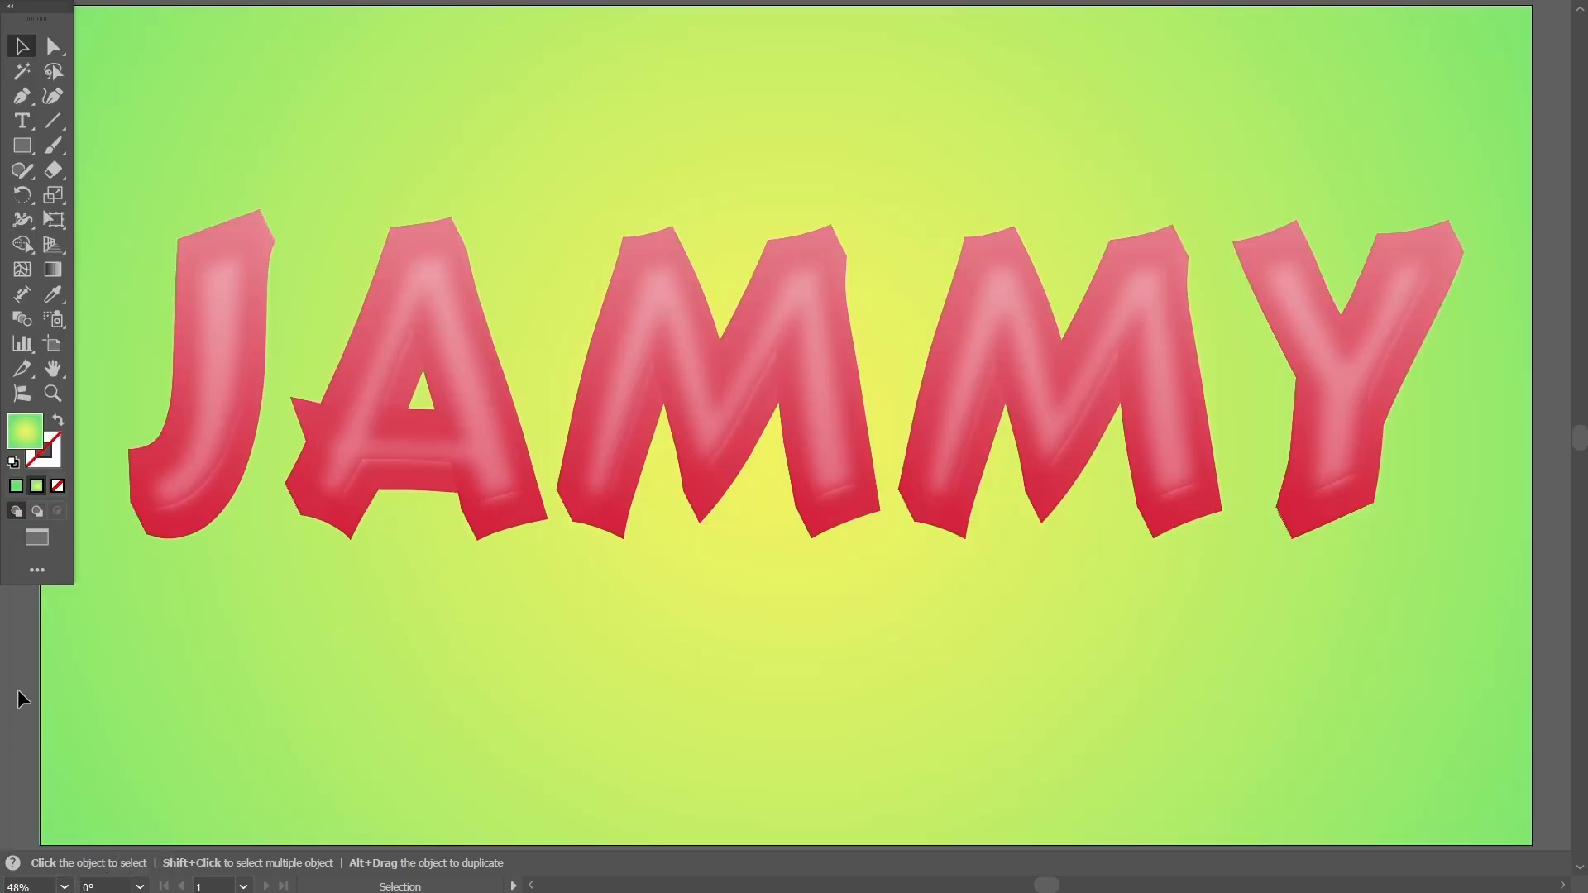